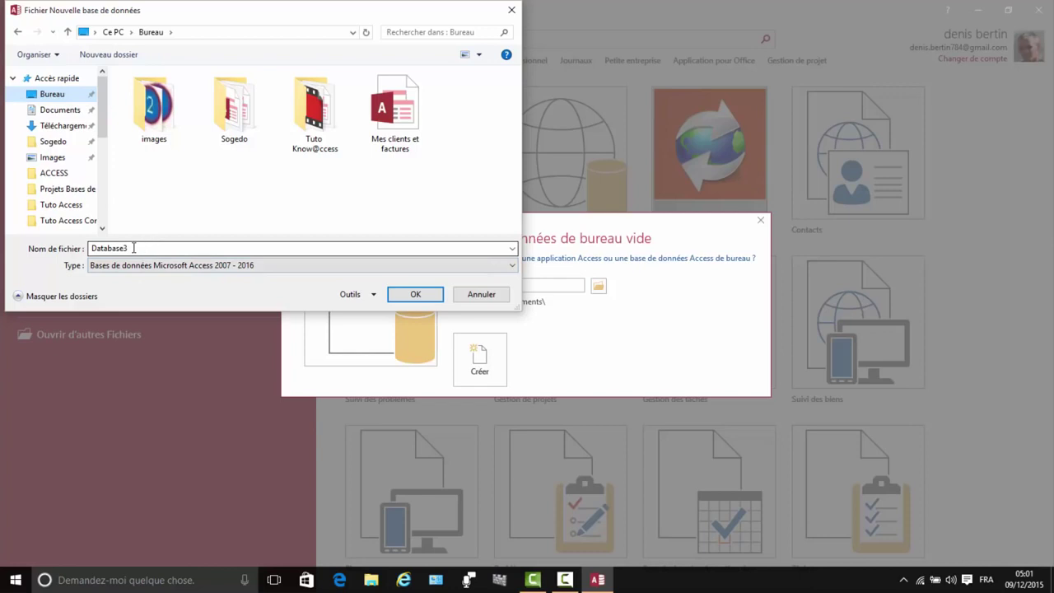
Step: Name the new database 'Tuto Know@ccess 1' in the Desktop folder and confirm
{"action": "double_click", "coordinate": [125, 248]}
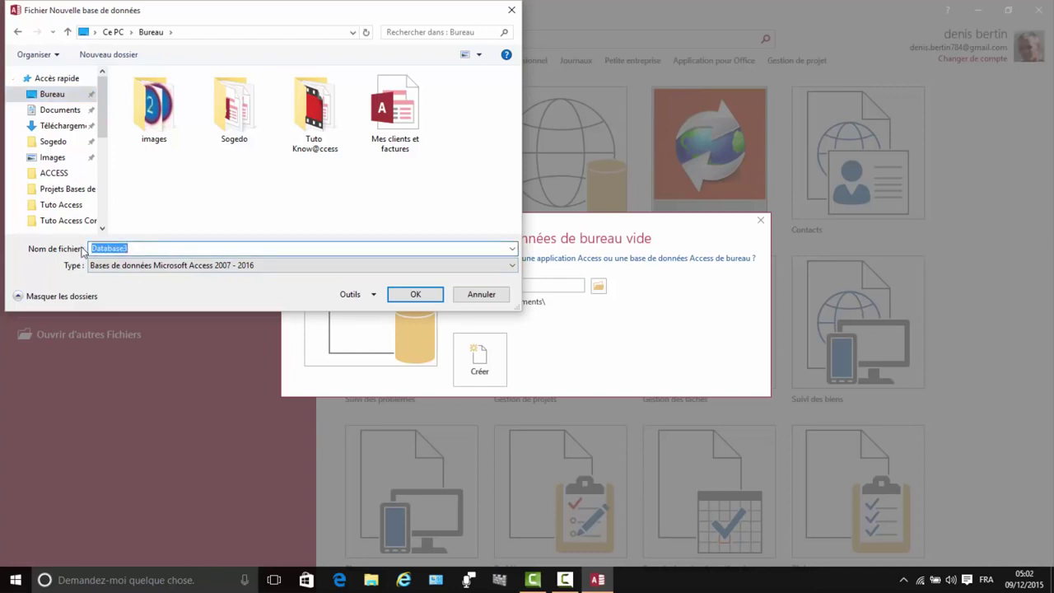
{"action": "type", "text": "t"}
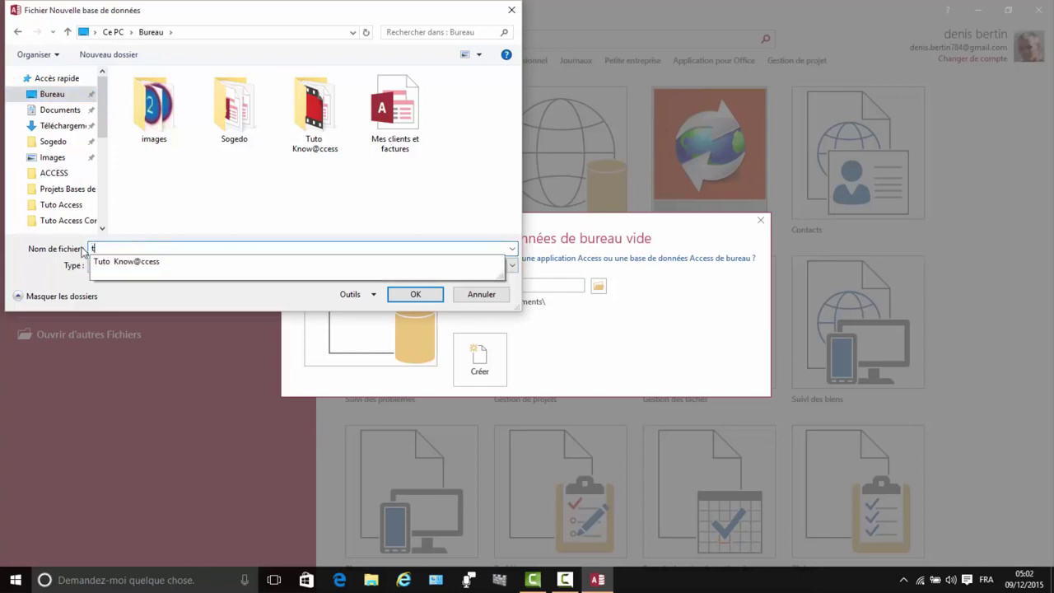
{"action": "key", "text": "BackSpace"}
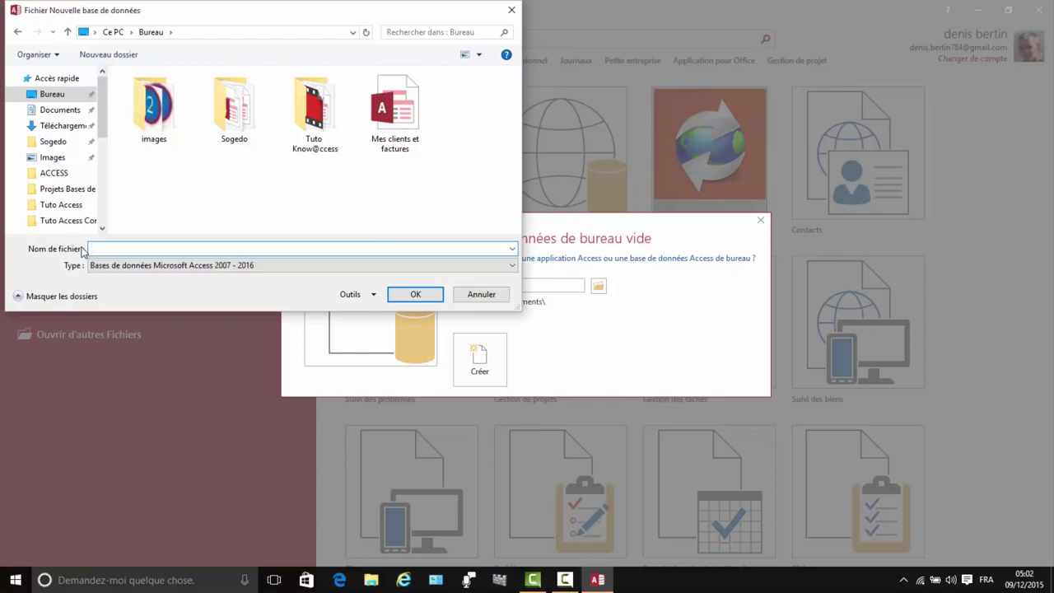
{"action": "type", "text": "Tuto"}
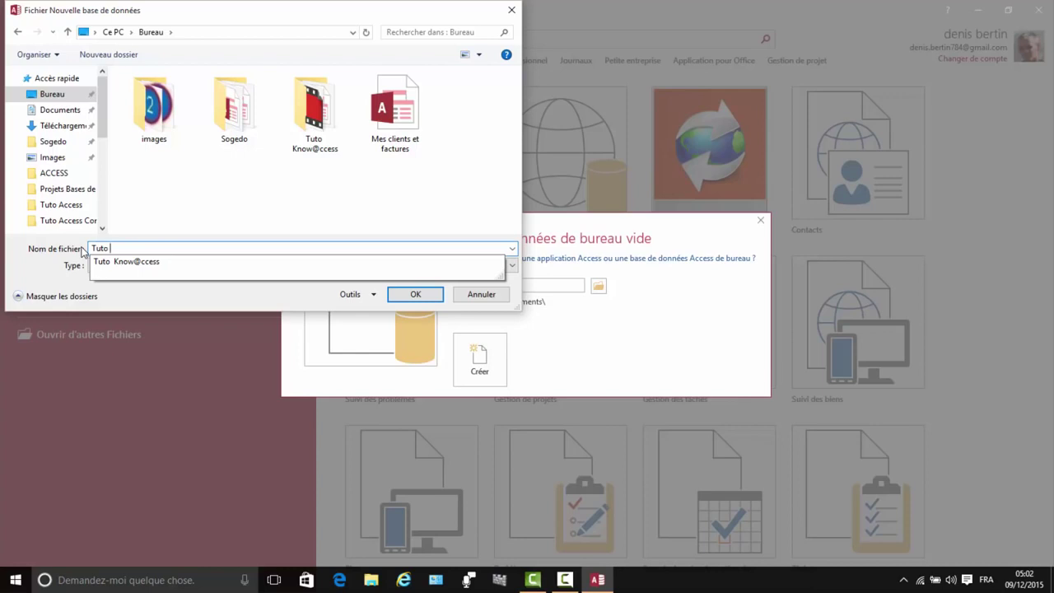
{"action": "type", "text": " Kn"}
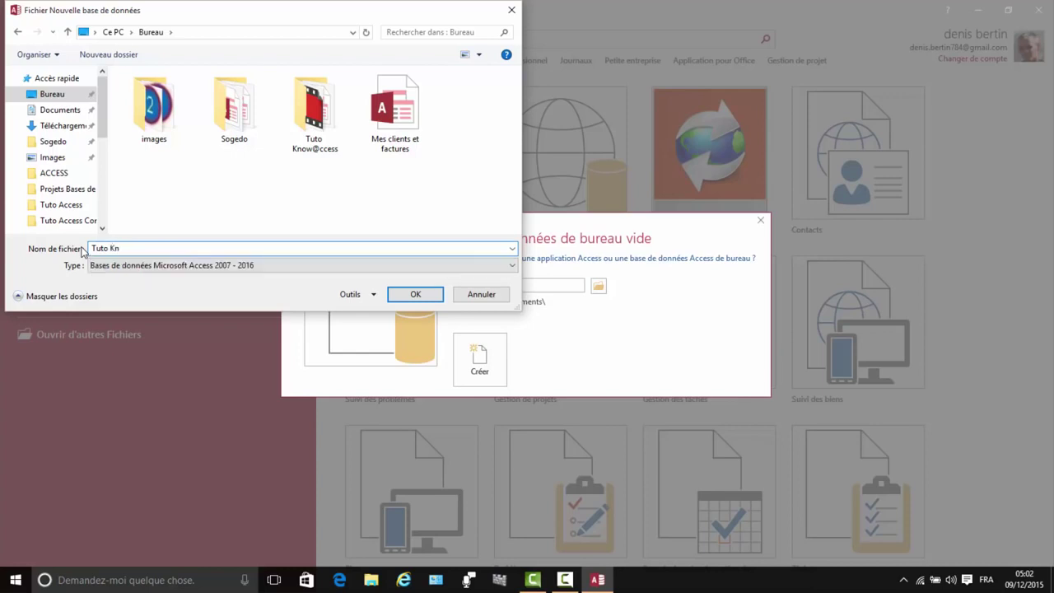
{"action": "type", "text": "ow"}
{"action": "type", "text": "@ccess 1"}
{"action": "left_click", "coordinate": [425, 296]}
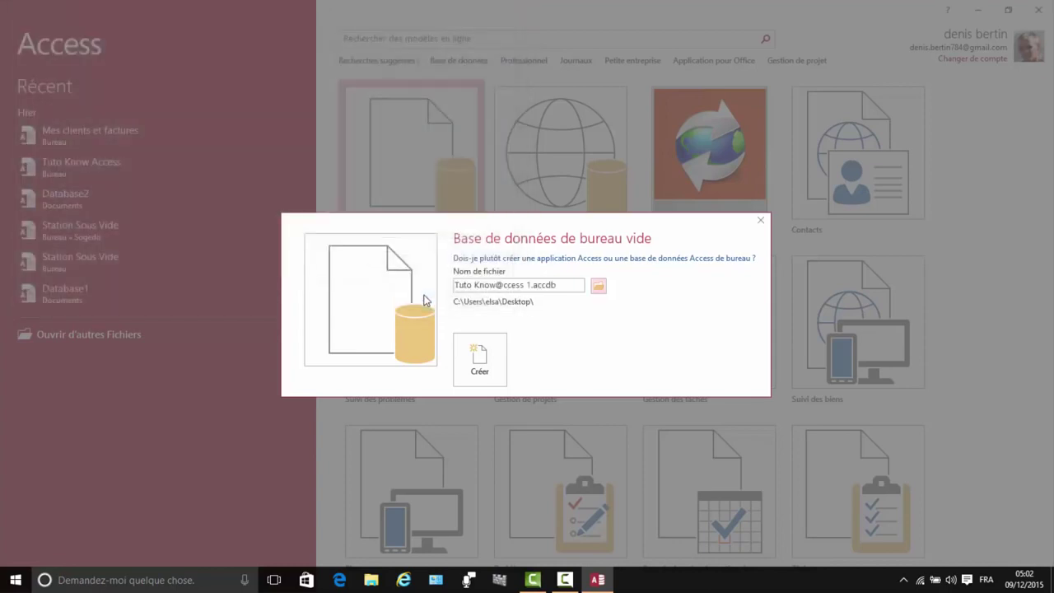
Step: Create the blank database, close Table1 and start a new table in Design view
{"action": "left_click", "coordinate": [481, 360]}
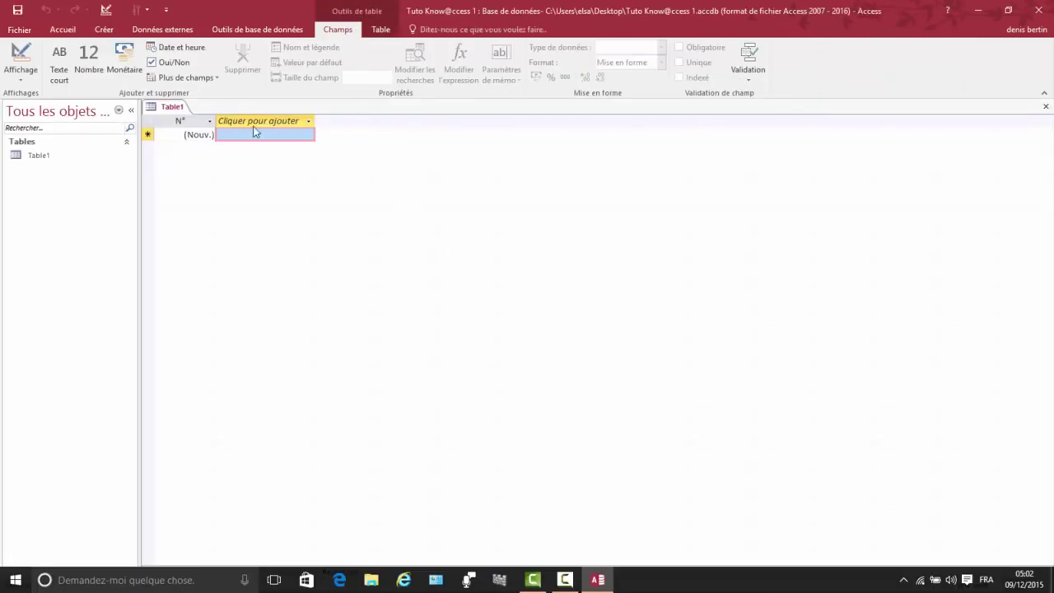
{"action": "left_click", "coordinate": [1046, 106]}
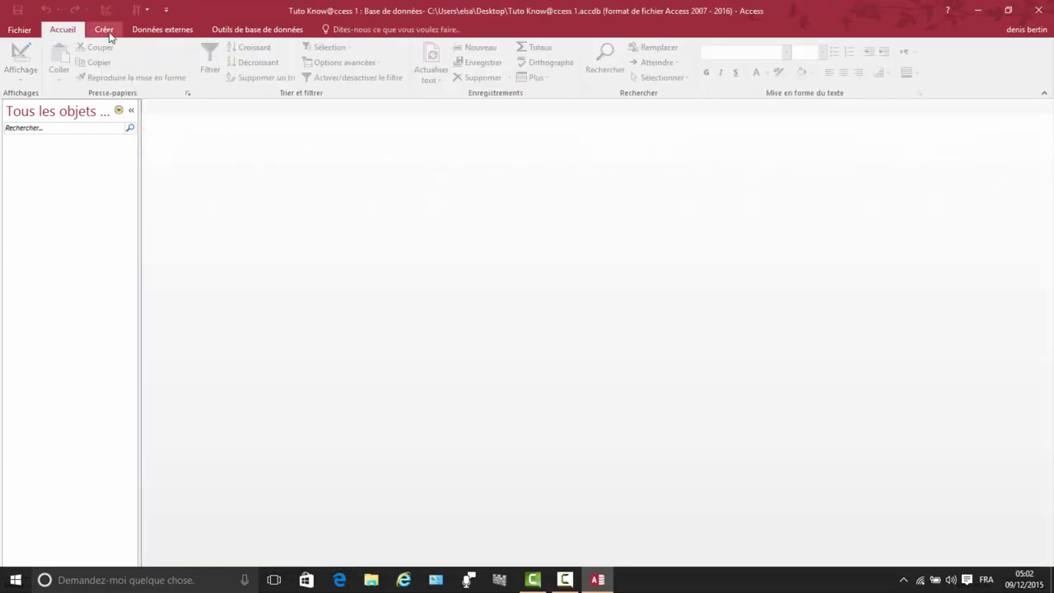
{"action": "left_click", "coordinate": [108, 32]}
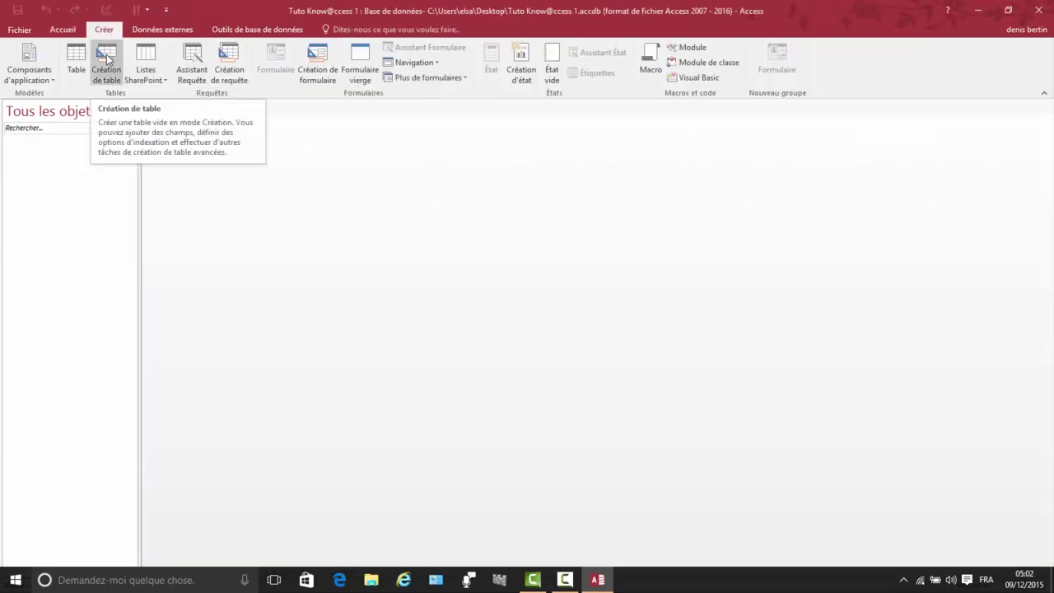
{"action": "left_click", "coordinate": [106, 57]}
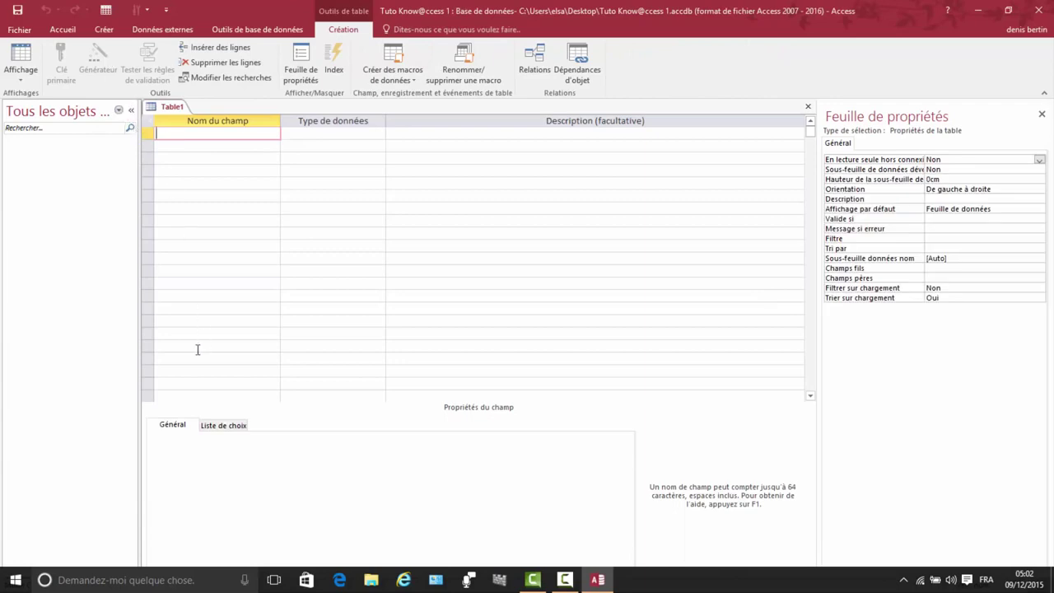
Step: Add an N° Client field as NuméroAuto and name the next field Civilité
{"action": "type", "text": "N"}
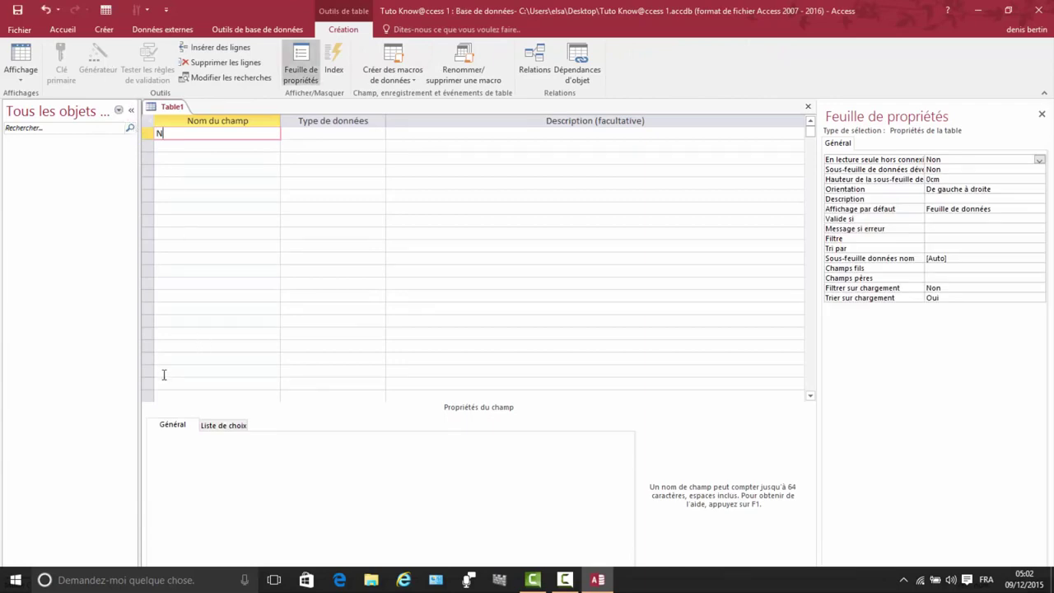
{"action": "type", "text": "° Client"}
{"action": "left_click", "coordinate": [360, 134]}
{"action": "left_click", "coordinate": [379, 134]}
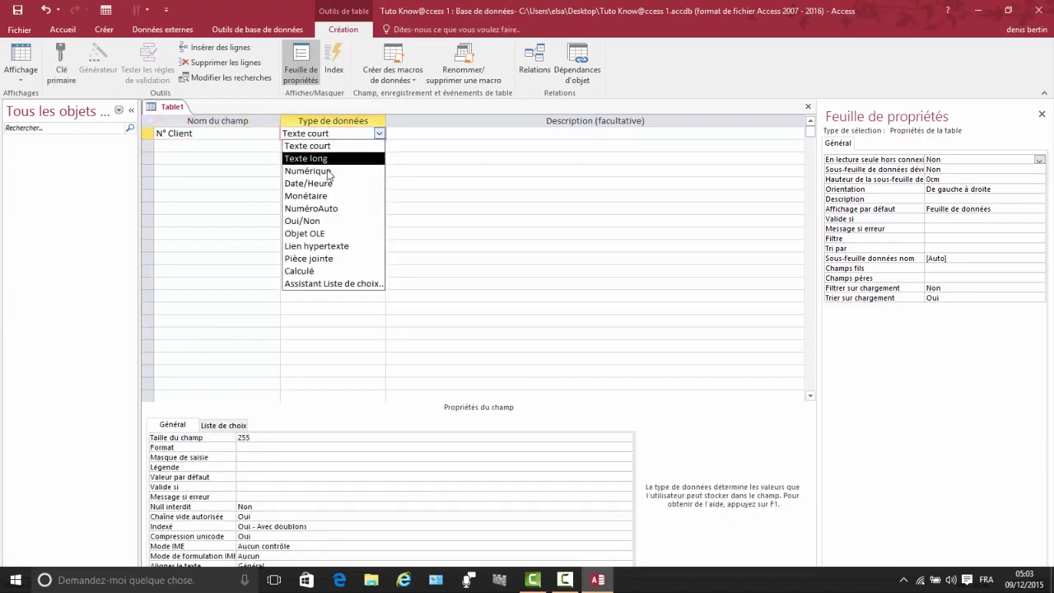
{"action": "left_click", "coordinate": [305, 213]}
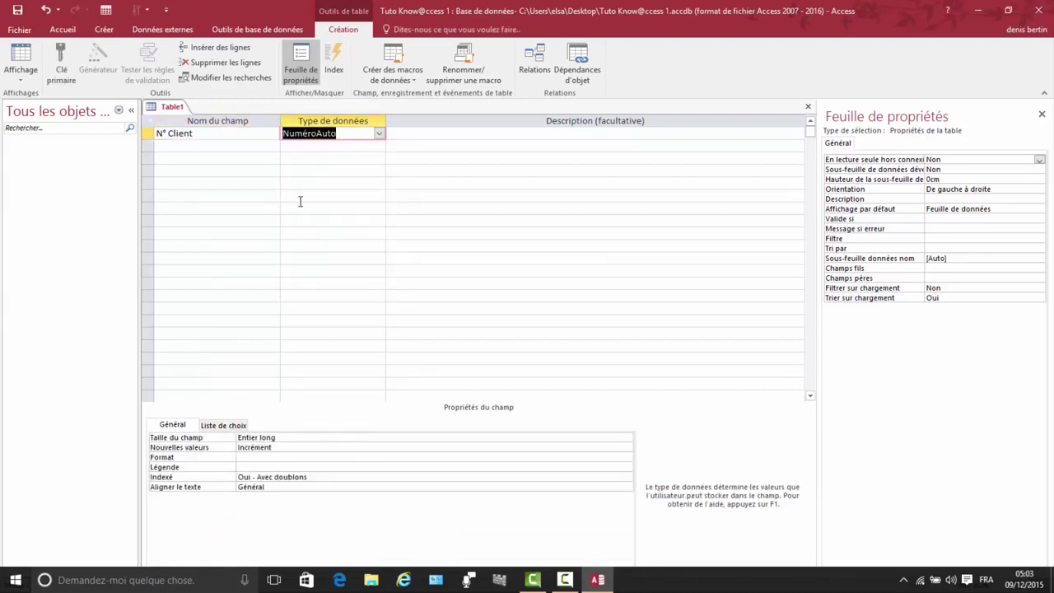
{"action": "left_click", "coordinate": [166, 145]}
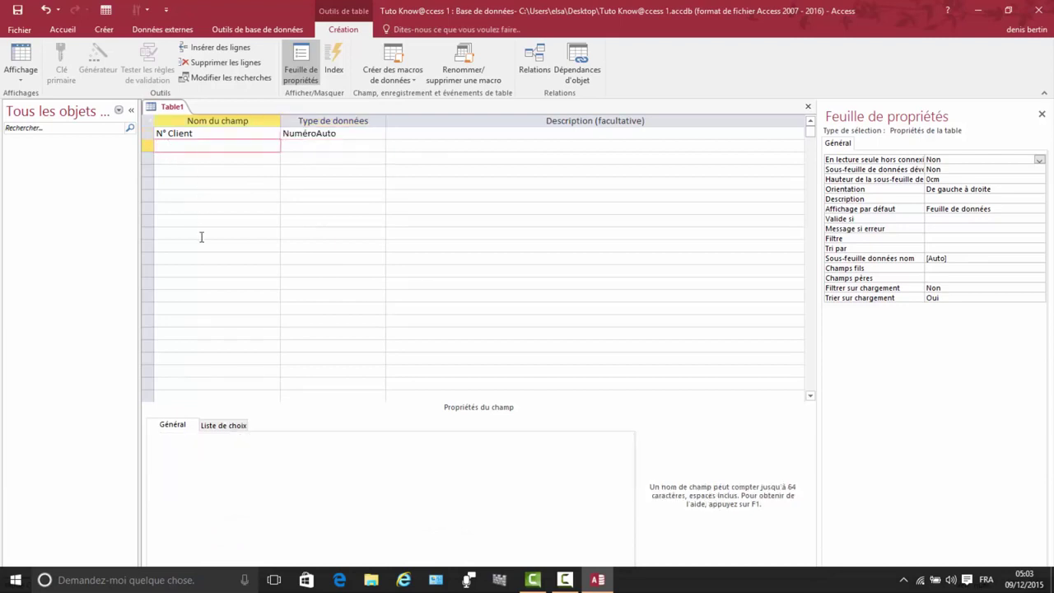
{"action": "type", "text": "Civilité"}
Step: Choose Assistant Liste de choix as the data type for the Civilité field
{"action": "left_click", "coordinate": [337, 145]}
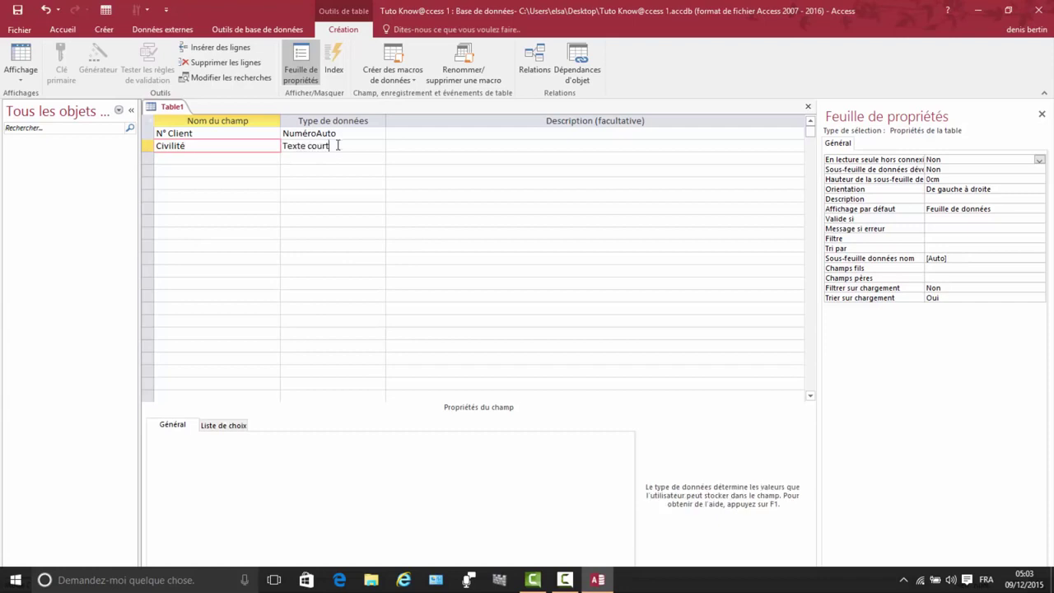
{"action": "left_click", "coordinate": [381, 147]}
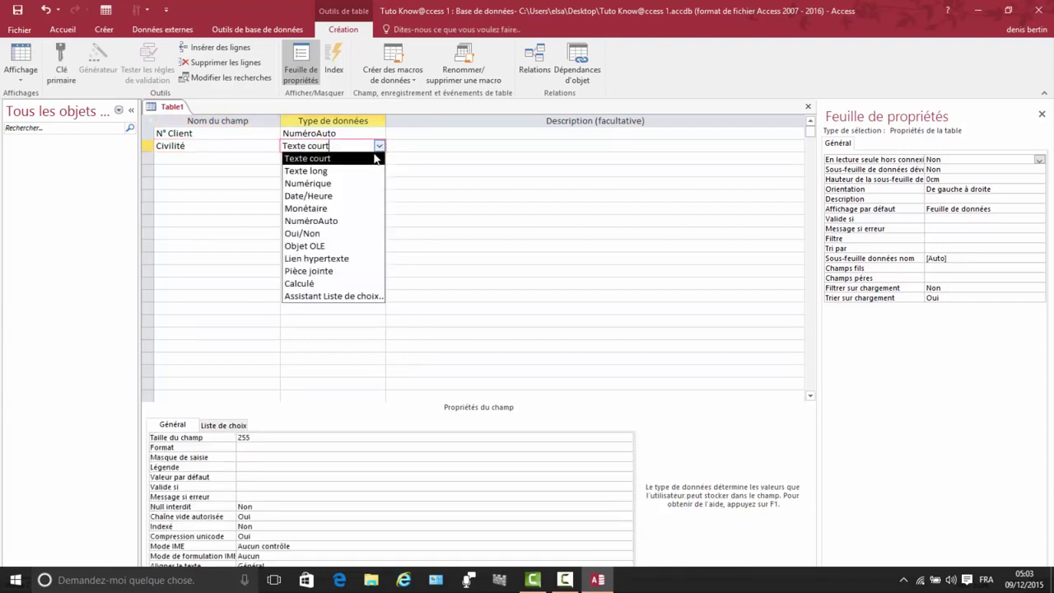
{"action": "left_click", "coordinate": [347, 298]}
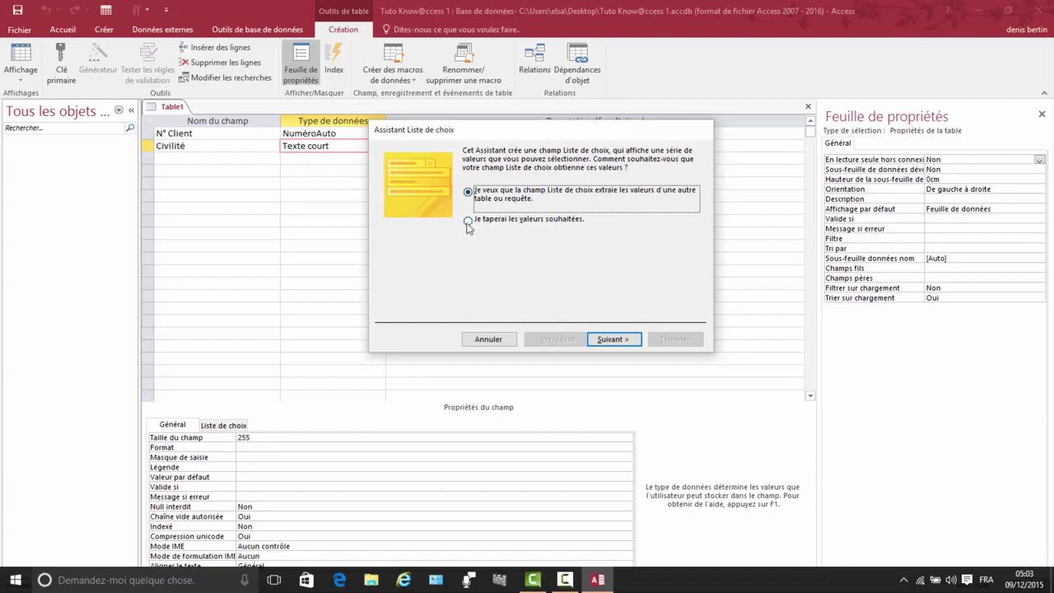
Step: Choose to type the values yourself and enter M., Mme and Mlle as choices
{"action": "left_click", "coordinate": [469, 223]}
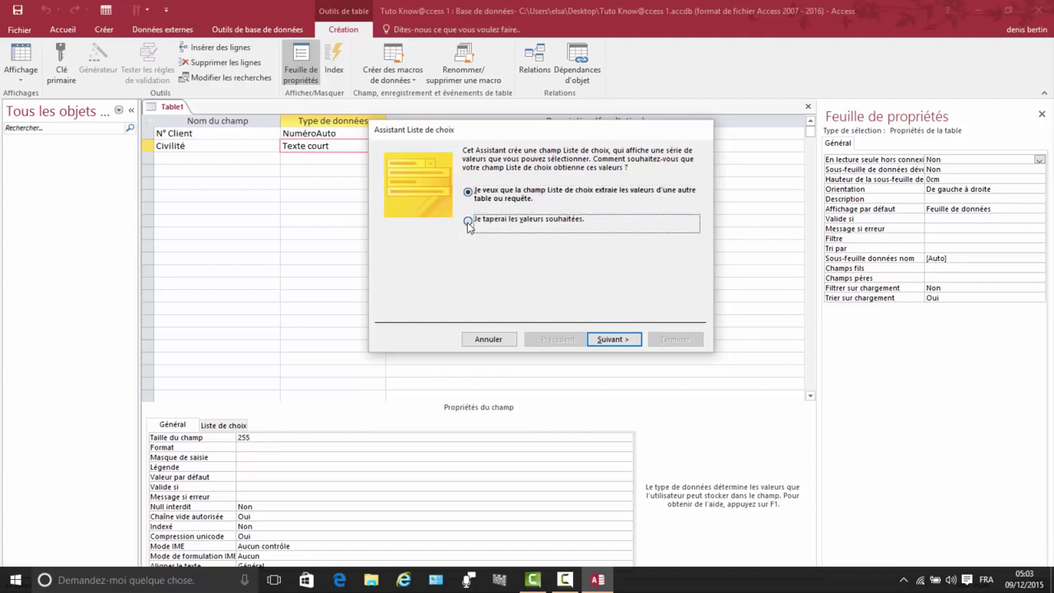
{"action": "left_click", "coordinate": [611, 341]}
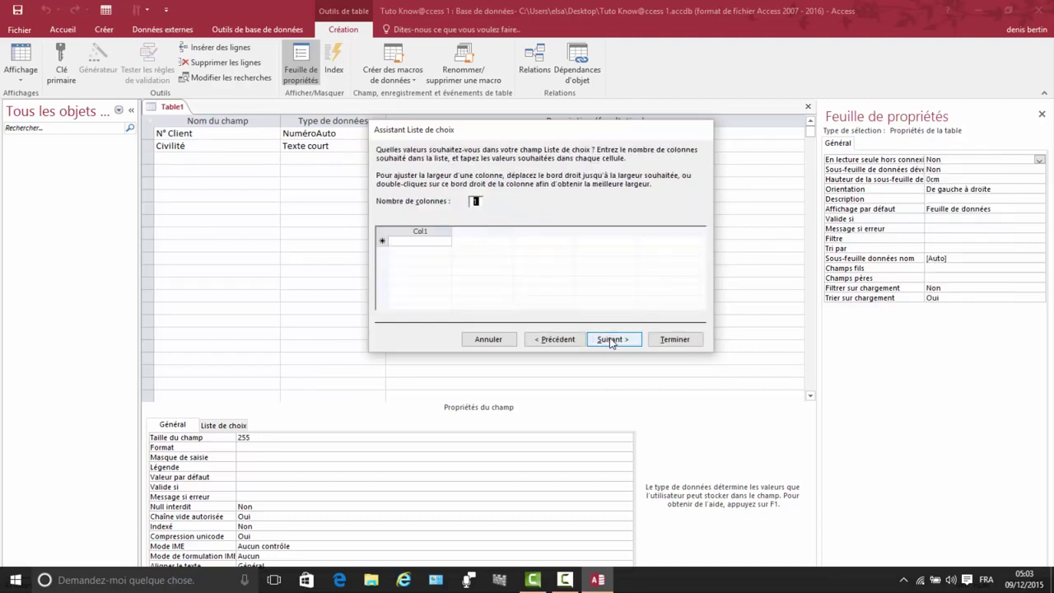
{"action": "left_click", "coordinate": [398, 242]}
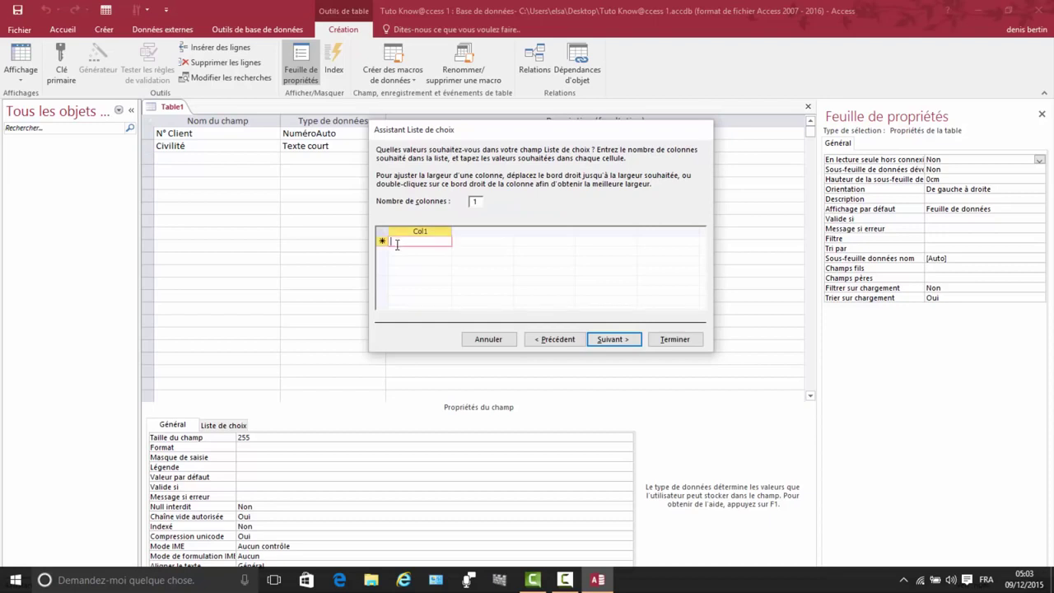
{"action": "type", "text": "M"}
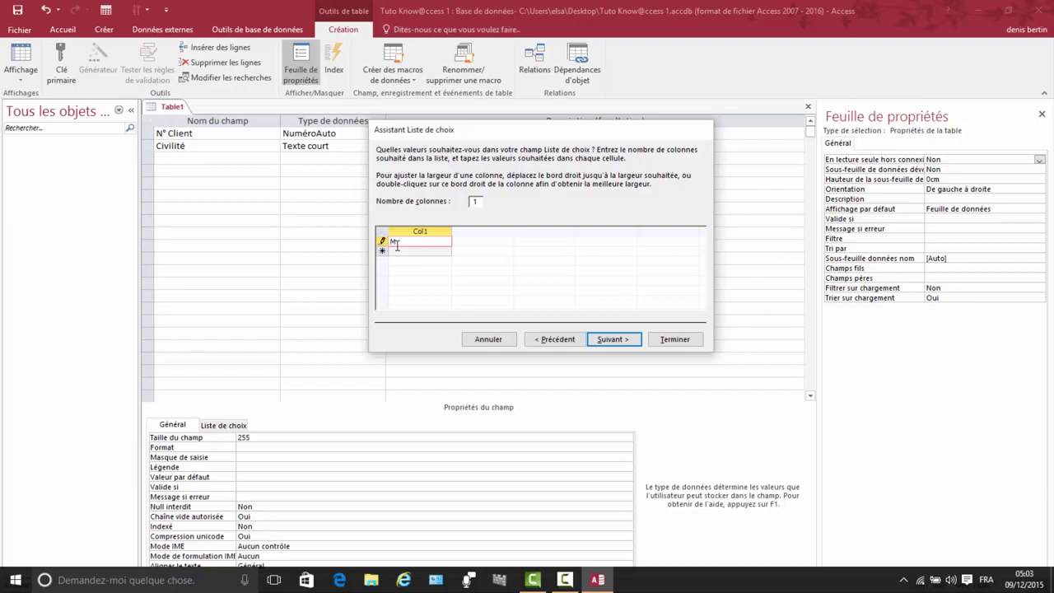
{"action": "type", "text": "."}
{"action": "left_click", "coordinate": [405, 251]}
{"action": "type", "text": "Mme"}
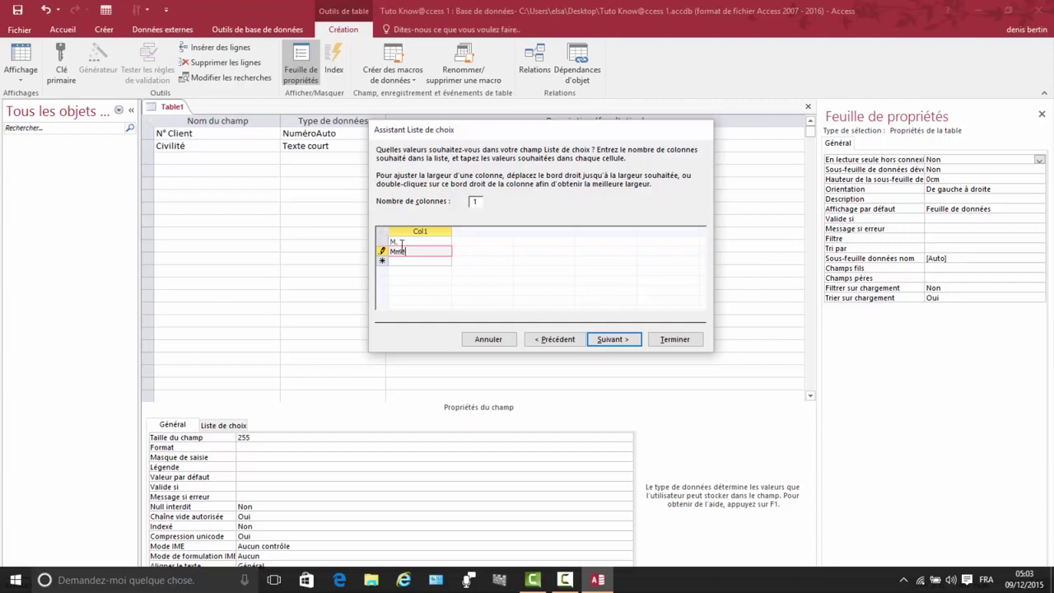
{"action": "left_click", "coordinate": [403, 262]}
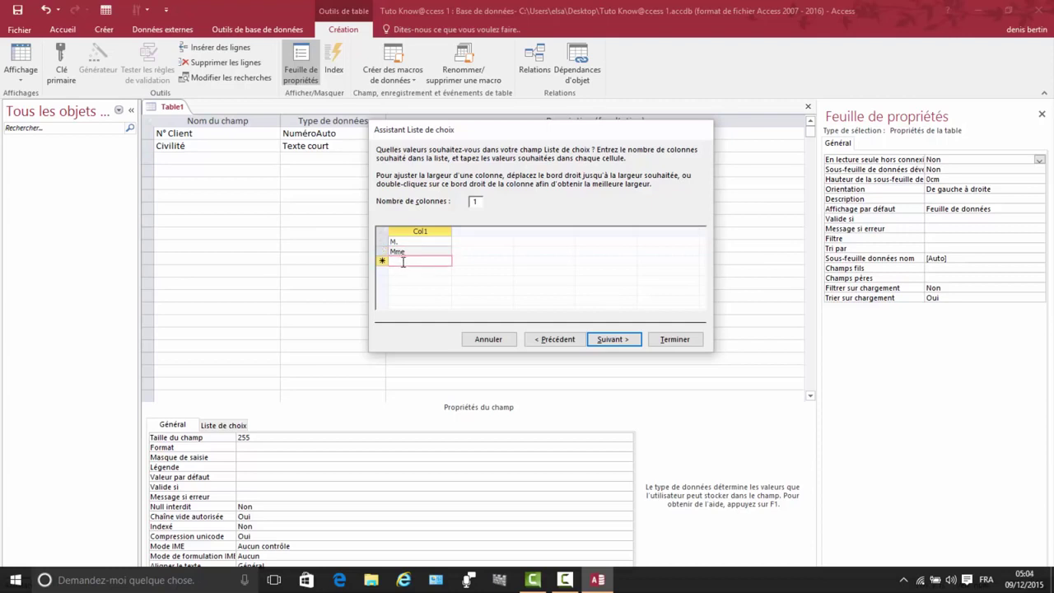
{"action": "type", "text": "Mlle"}
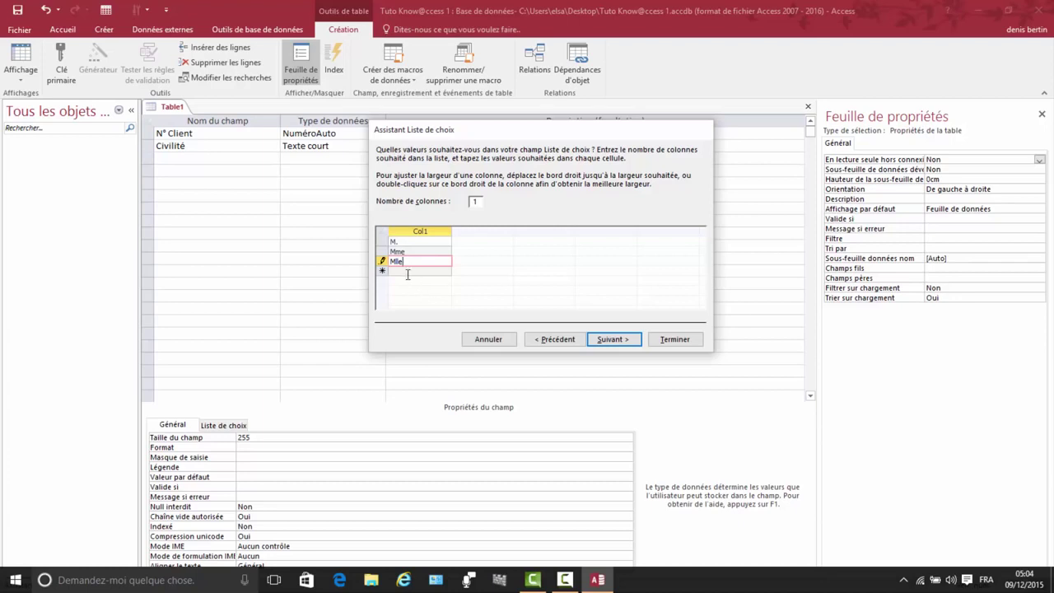
Step: Limit Civilité to the list values and finish the lookup wizard
{"action": "left_click", "coordinate": [619, 340]}
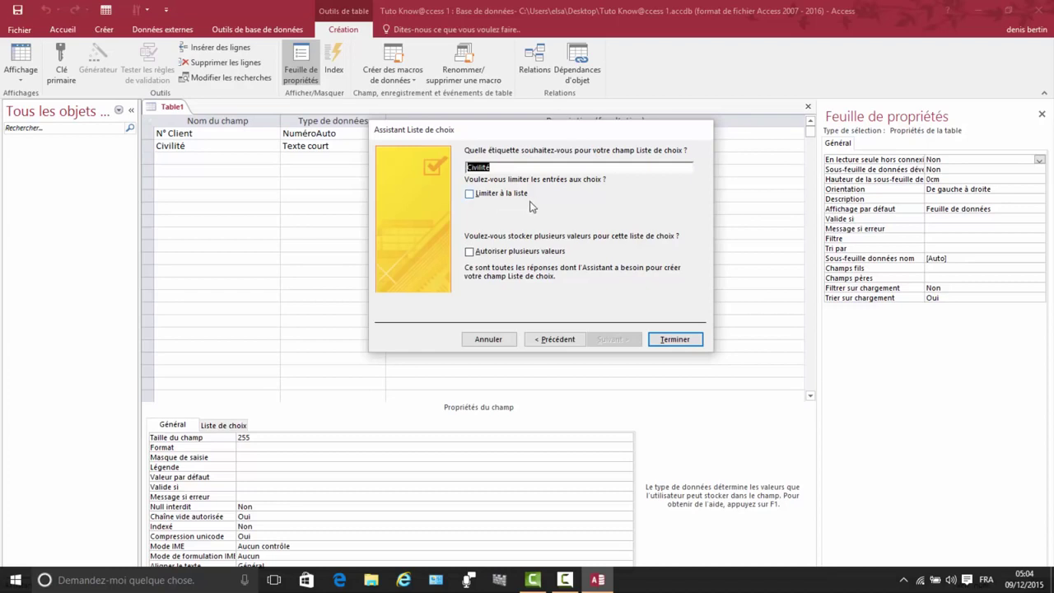
{"action": "left_click", "coordinate": [473, 198]}
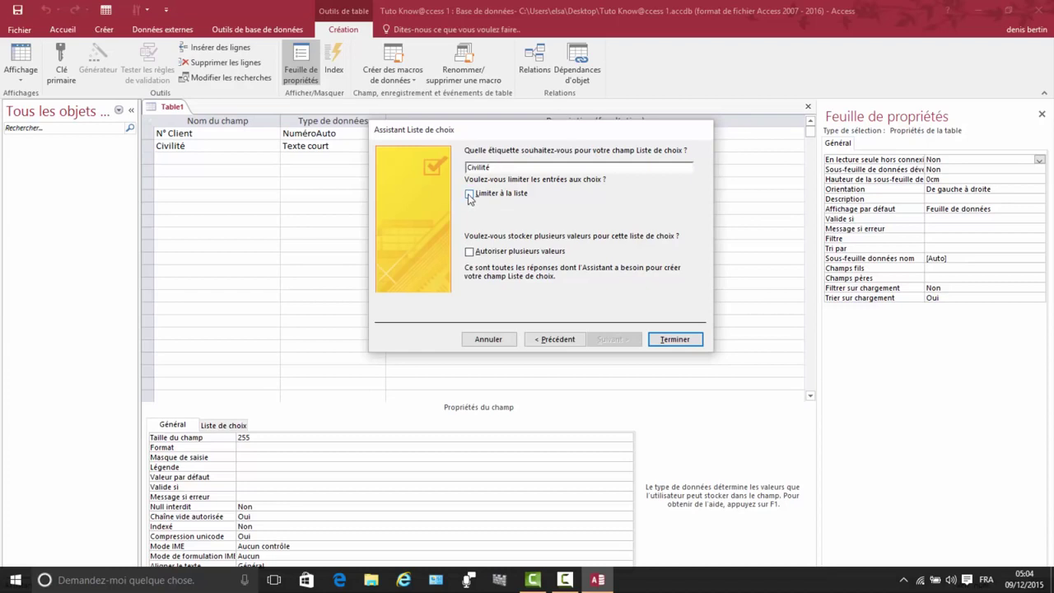
{"action": "left_click", "coordinate": [671, 345]}
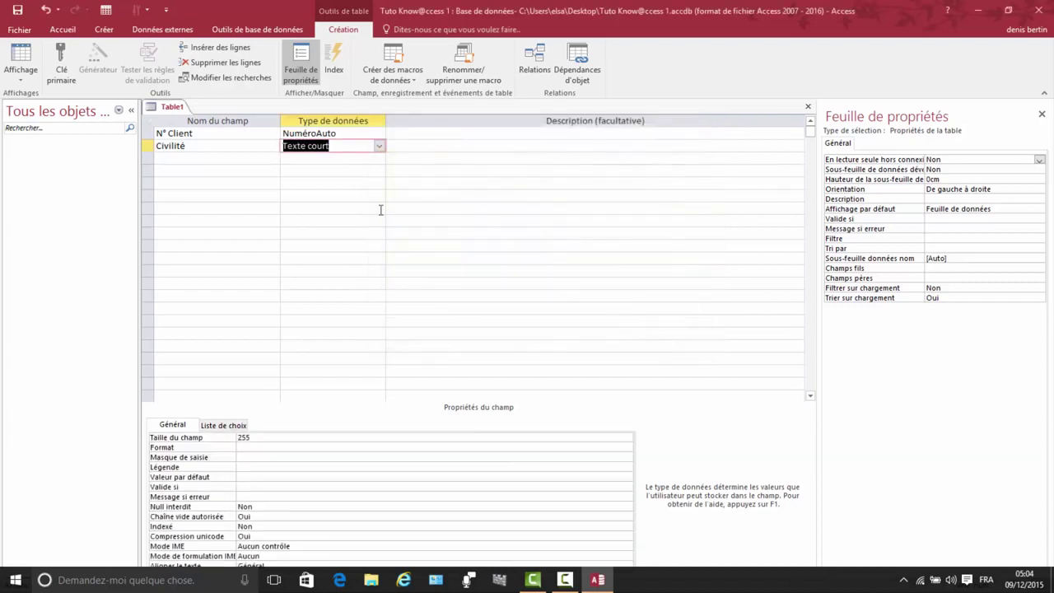
Step: Add a Prénom short-text field with a field size of 30
{"action": "left_click", "coordinate": [181, 156]}
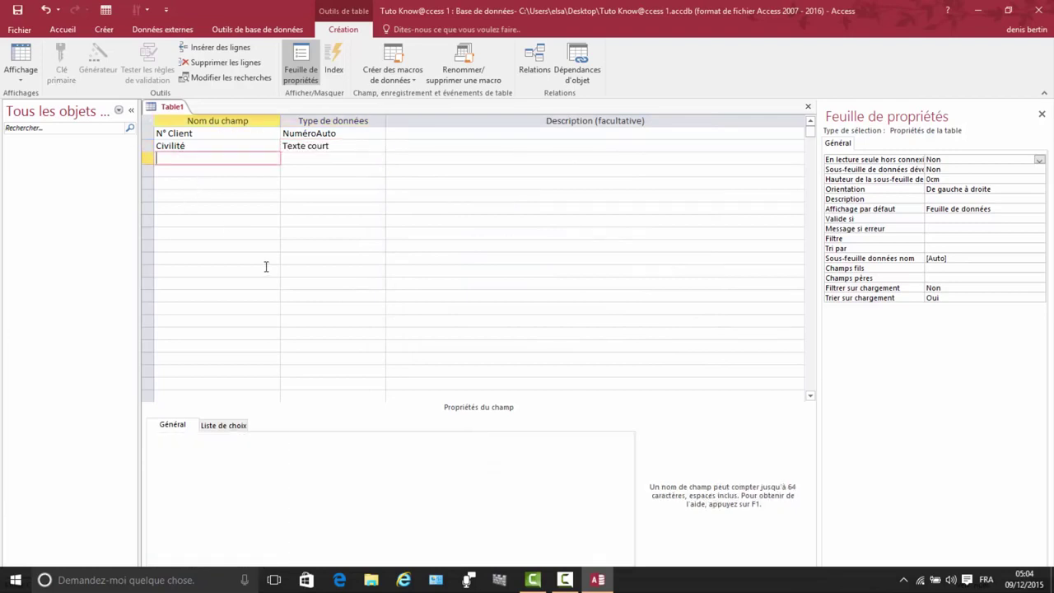
{"action": "type", "text": "Prénom"}
{"action": "left_click", "coordinate": [299, 159]}
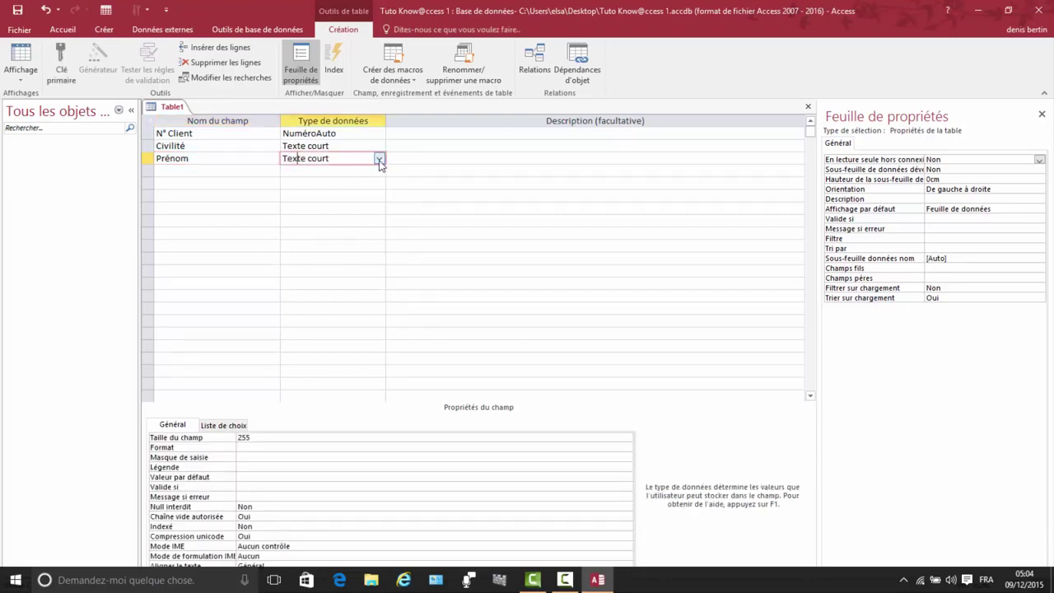
{"action": "left_click", "coordinate": [260, 437]}
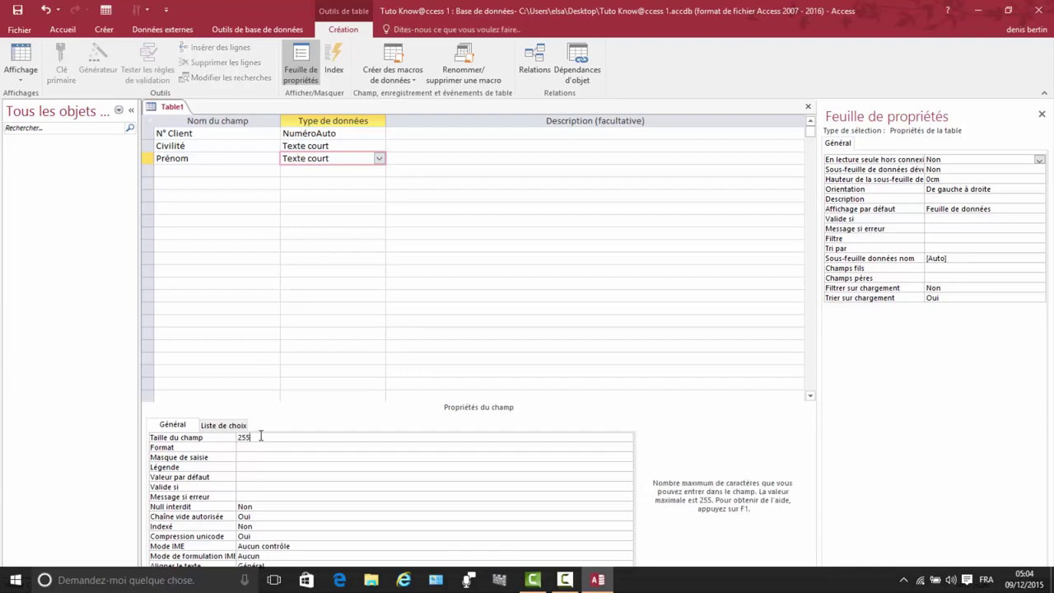
{"action": "key", "text": "BackSpace"}
{"action": "key", "text": "BackSpace"}
{"action": "key", "text": "BackSpace"}
{"action": "type", "text": "30"}
Step: Add a Nom short-text field with a field size of 30
{"action": "left_click", "coordinate": [180, 175]}
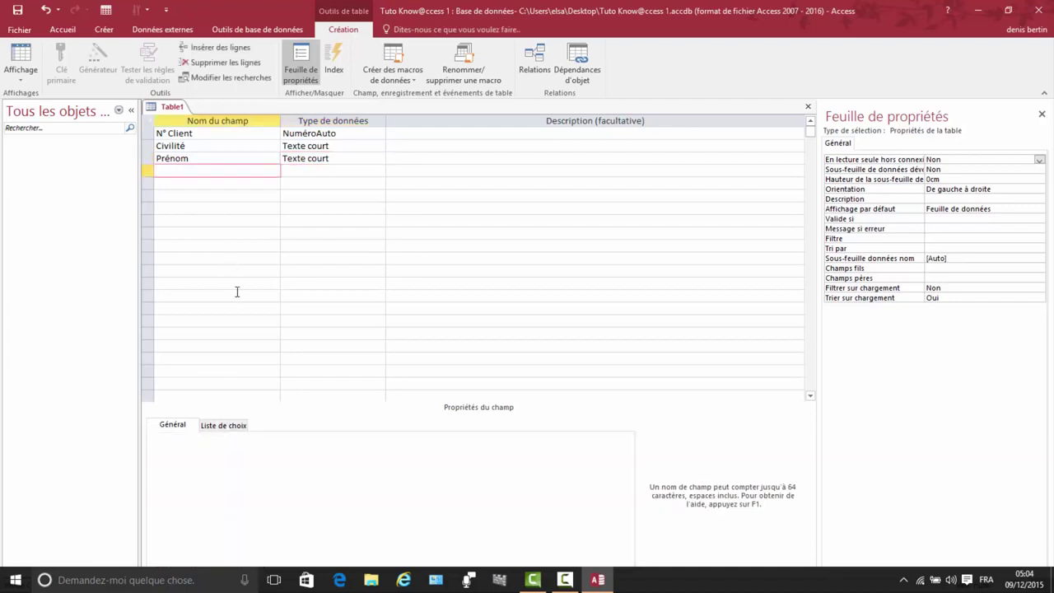
{"action": "type", "text": "Nom"}
{"action": "left_click", "coordinate": [336, 173]}
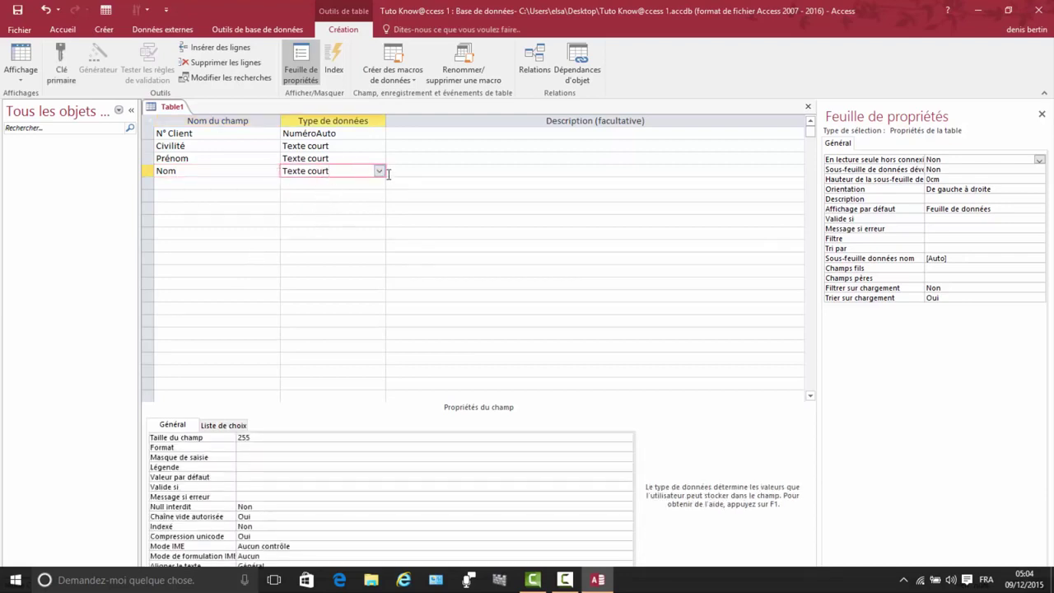
{"action": "left_click", "coordinate": [263, 437]}
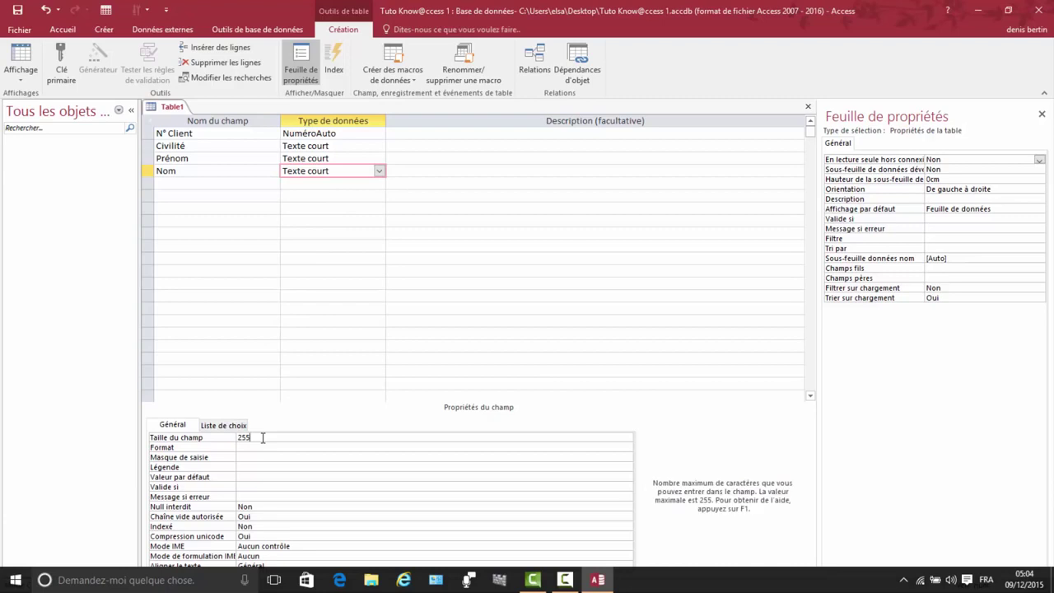
{"action": "key", "text": "BackSpace"}
{"action": "key", "text": "BackSpace"}
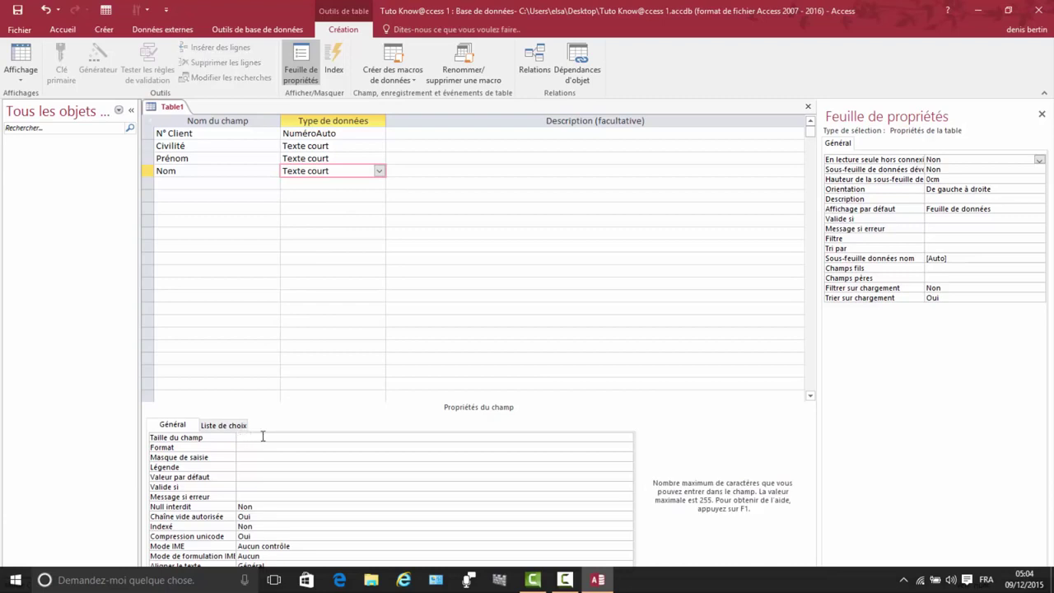
{"action": "type", "text": "30"}
Step: Add an Adresse short-text field with a field size of 100
{"action": "left_click", "coordinate": [171, 184]}
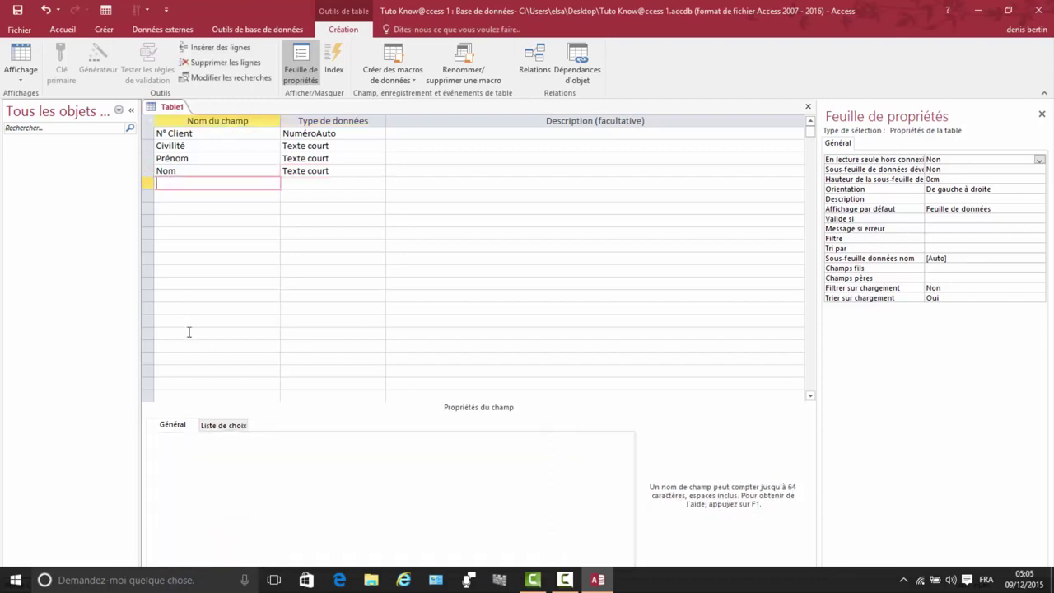
{"action": "type", "text": "Adresse"}
{"action": "left_click", "coordinate": [302, 183]}
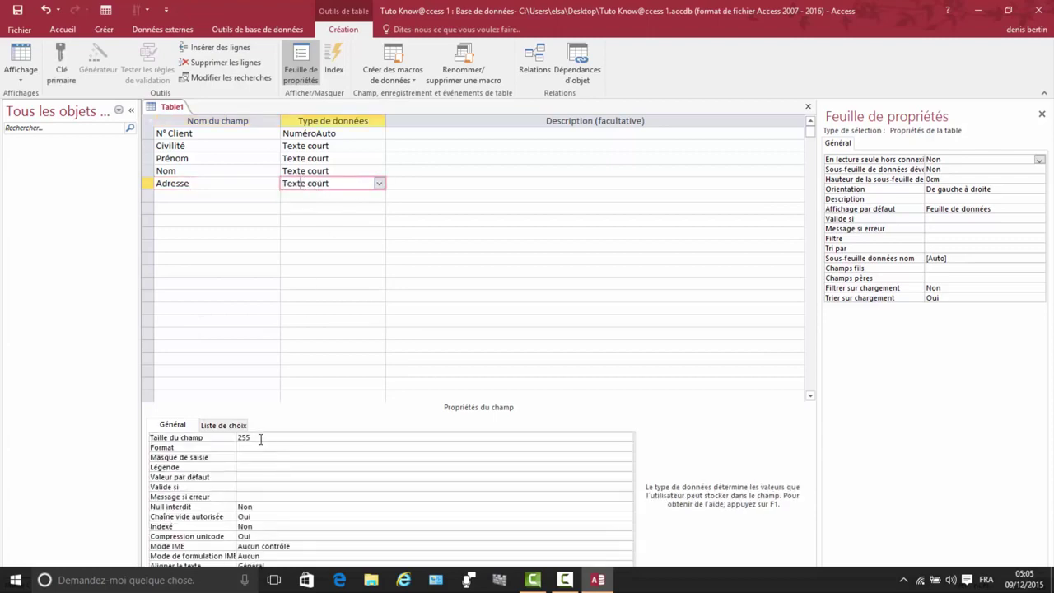
{"action": "left_click", "coordinate": [257, 437]}
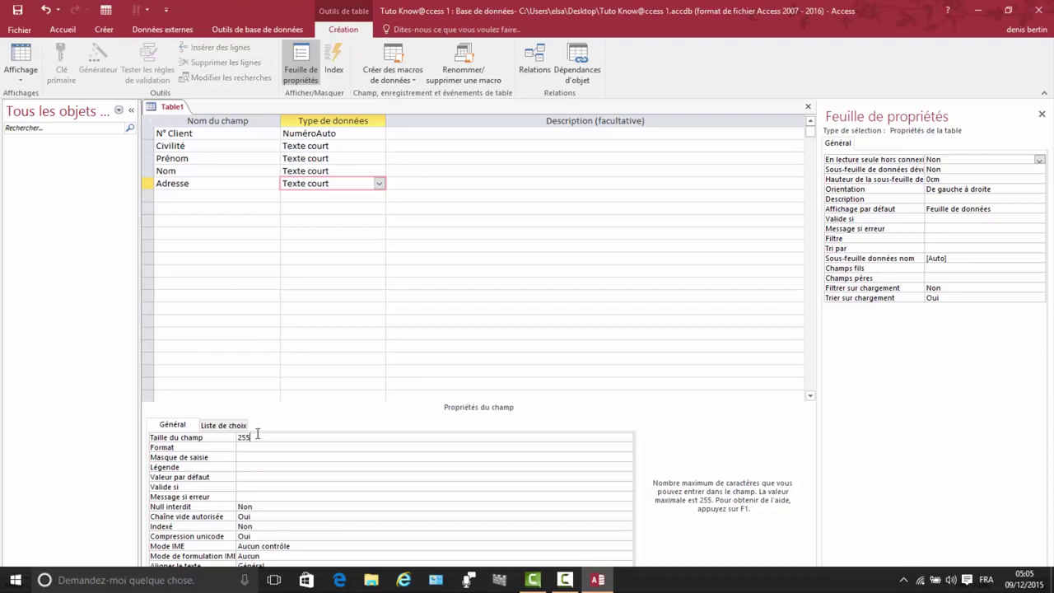
{"action": "key", "text": "BackSpace"}
{"action": "key", "text": "BackSpace"}
{"action": "type", "text": "100"}
Step: Add a Code Postal short-text field with a field size of 5
{"action": "left_click", "coordinate": [171, 196]}
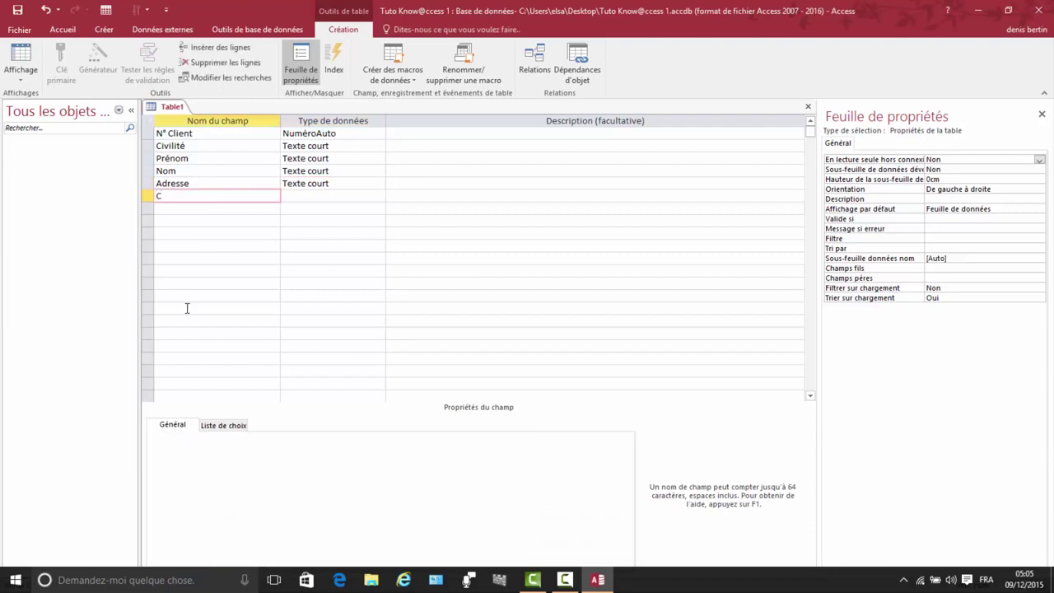
{"action": "type", "text": "Code Postal"}
{"action": "left_click", "coordinate": [297, 200]}
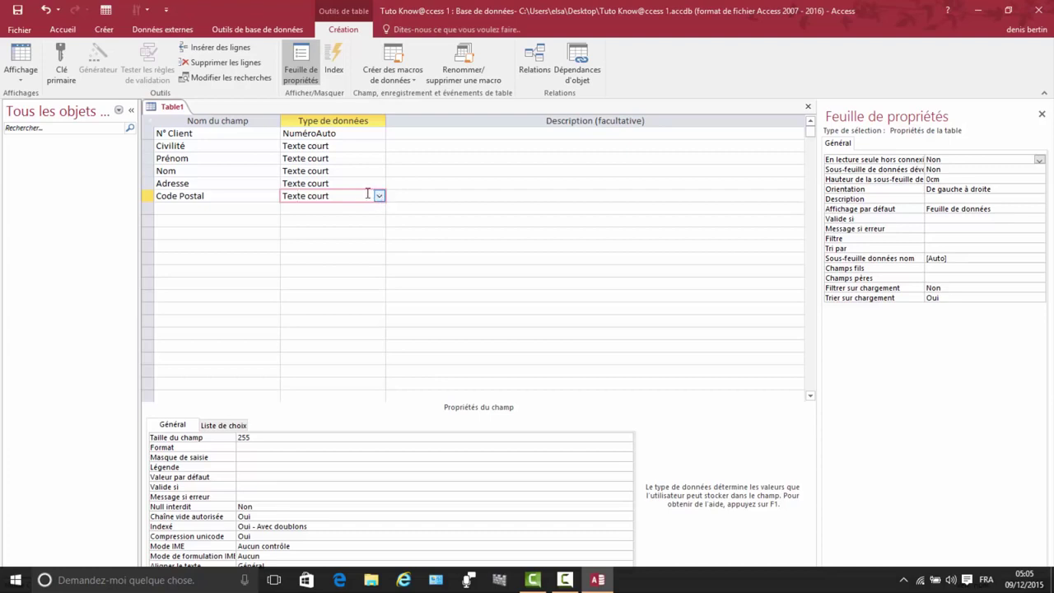
{"action": "left_click", "coordinate": [252, 438]}
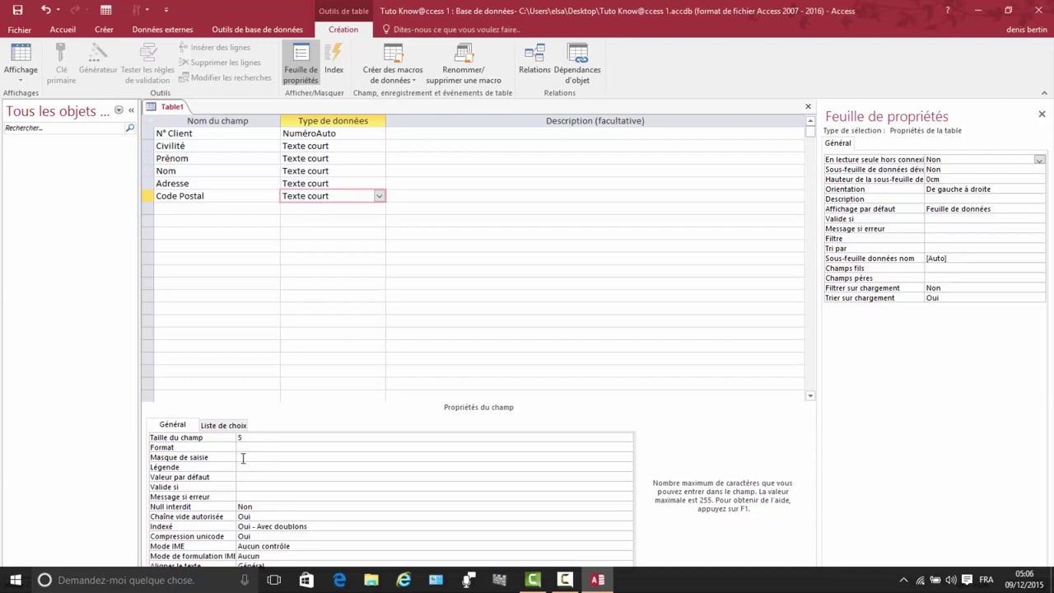
{"action": "left_click", "coordinate": [243, 458]}
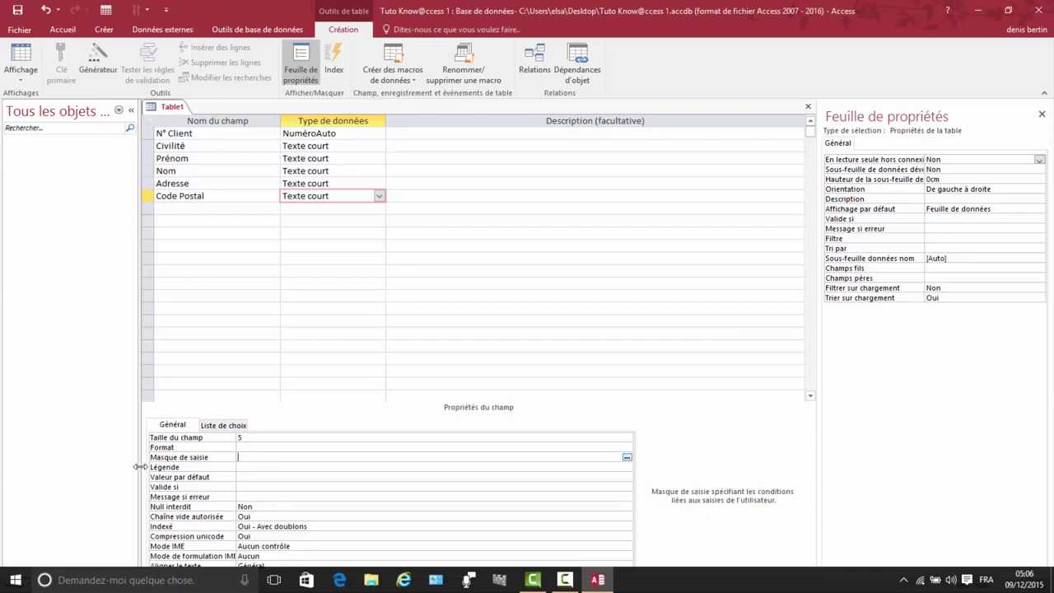
Step: Save the table as Clients and let Access create a primary key
{"action": "left_click", "coordinate": [627, 458]}
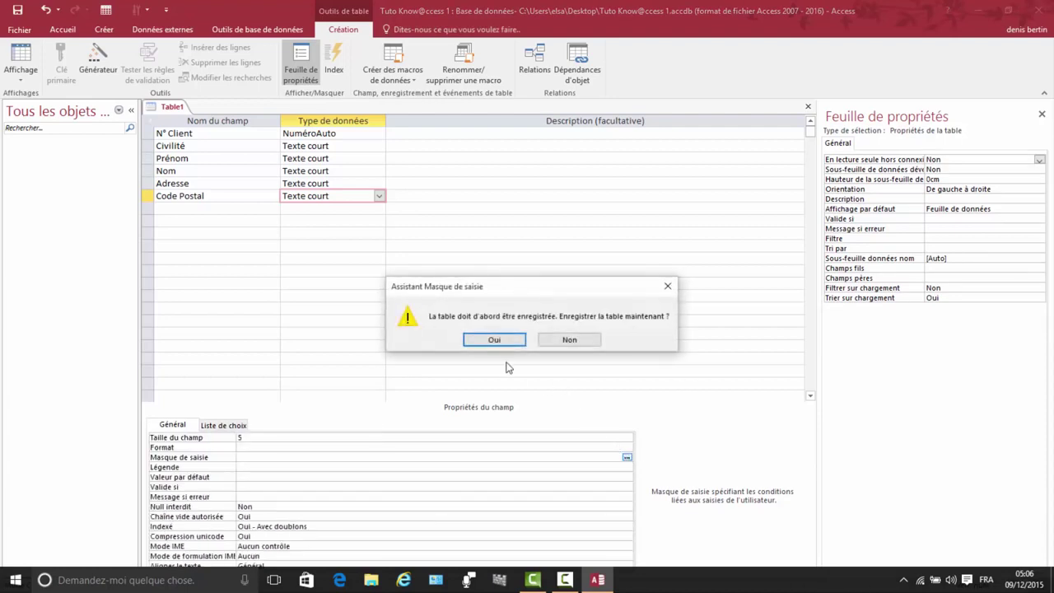
{"action": "left_click", "coordinate": [495, 340]}
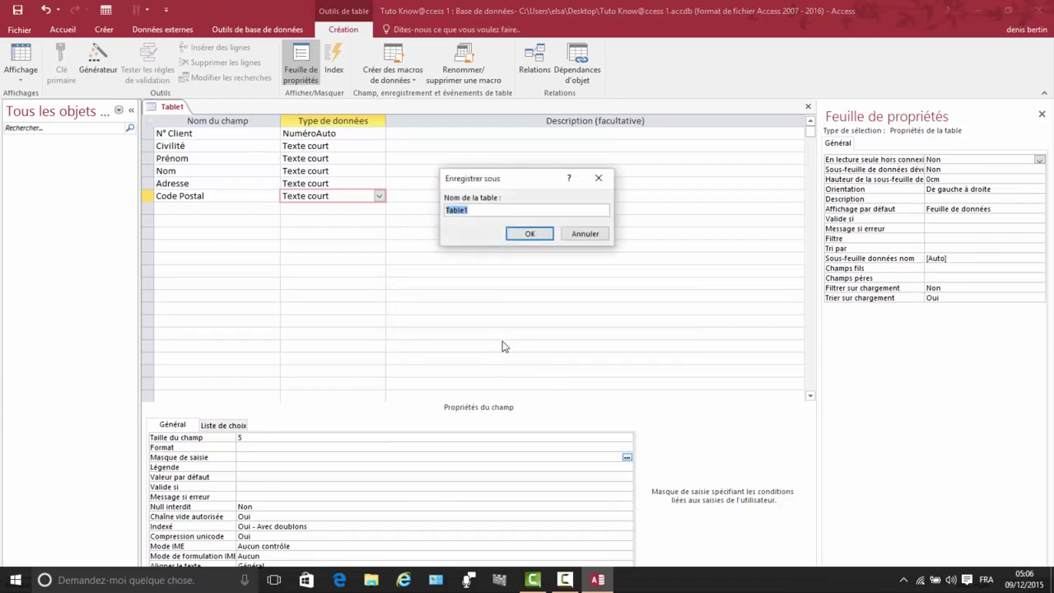
{"action": "type", "text": "Clients"}
{"action": "left_click", "coordinate": [525, 235]}
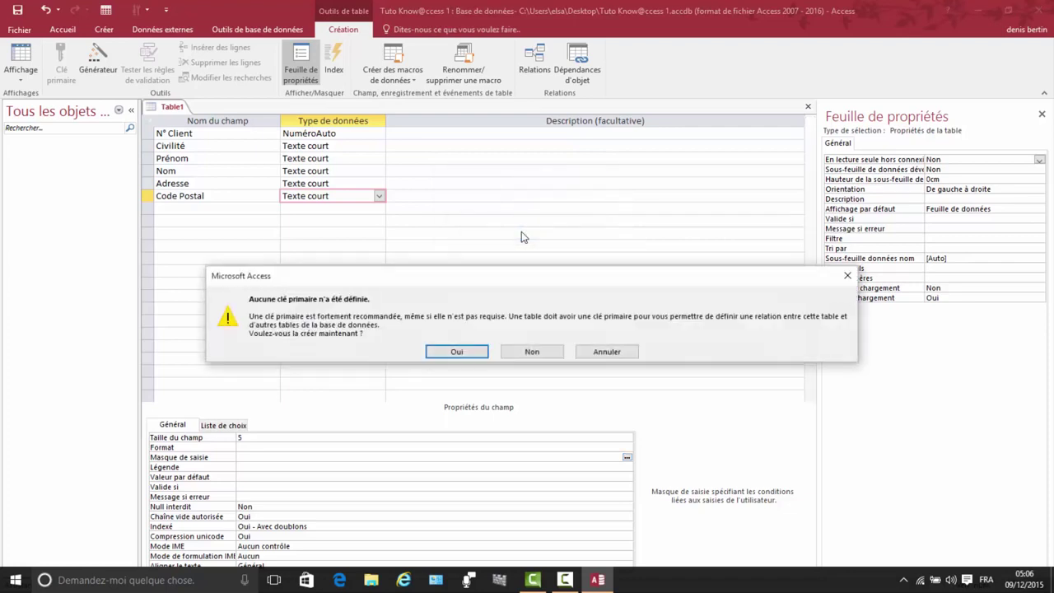
{"action": "left_click", "coordinate": [457, 351]}
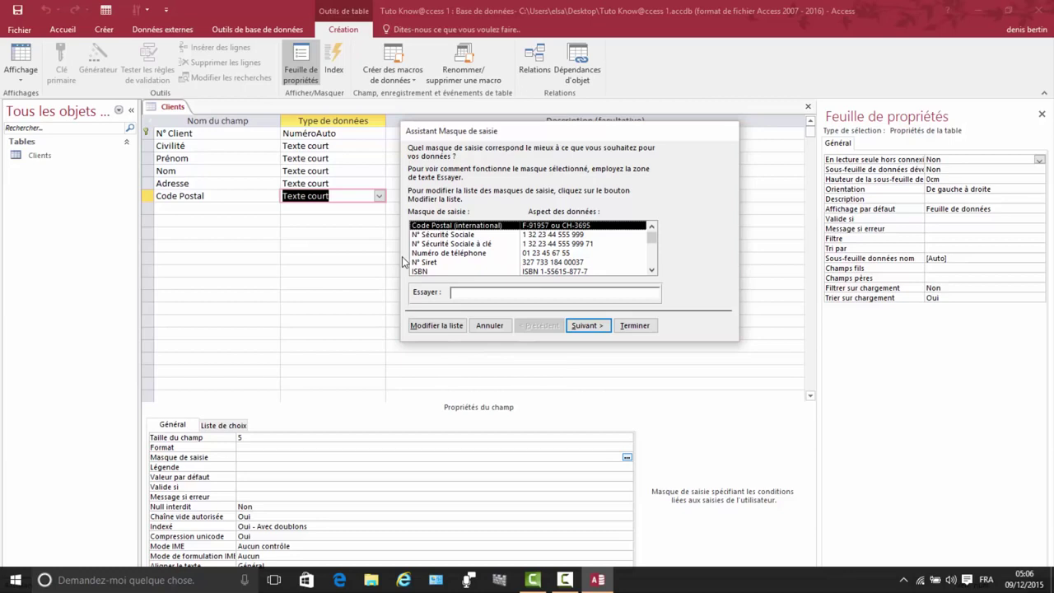
Step: Apply the Code Postal (France) input mask 00000;;_ to the Code Postal field
{"action": "left_click", "coordinate": [652, 271]}
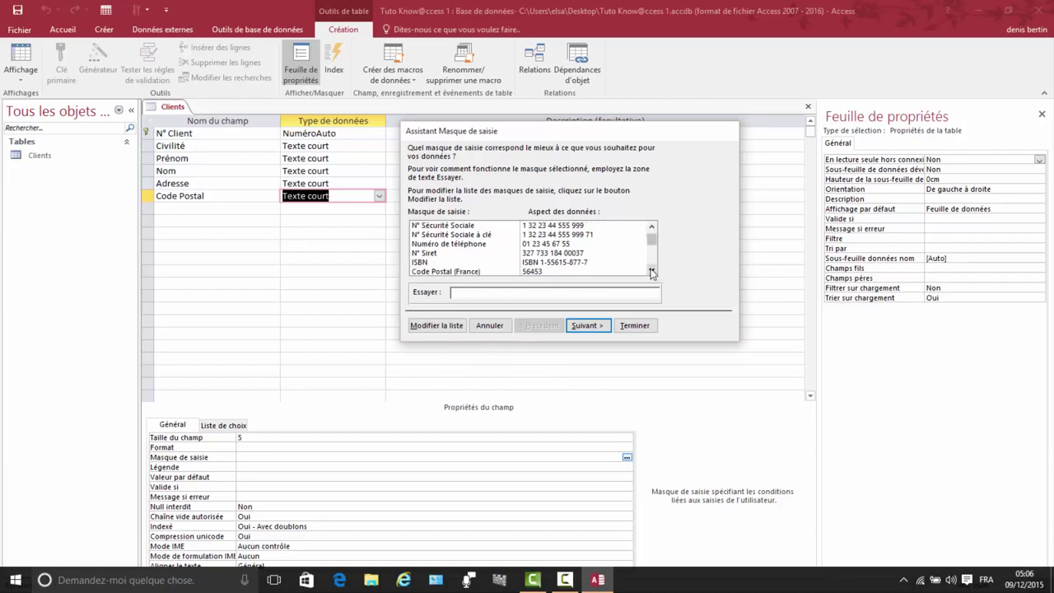
{"action": "left_click", "coordinate": [652, 271]}
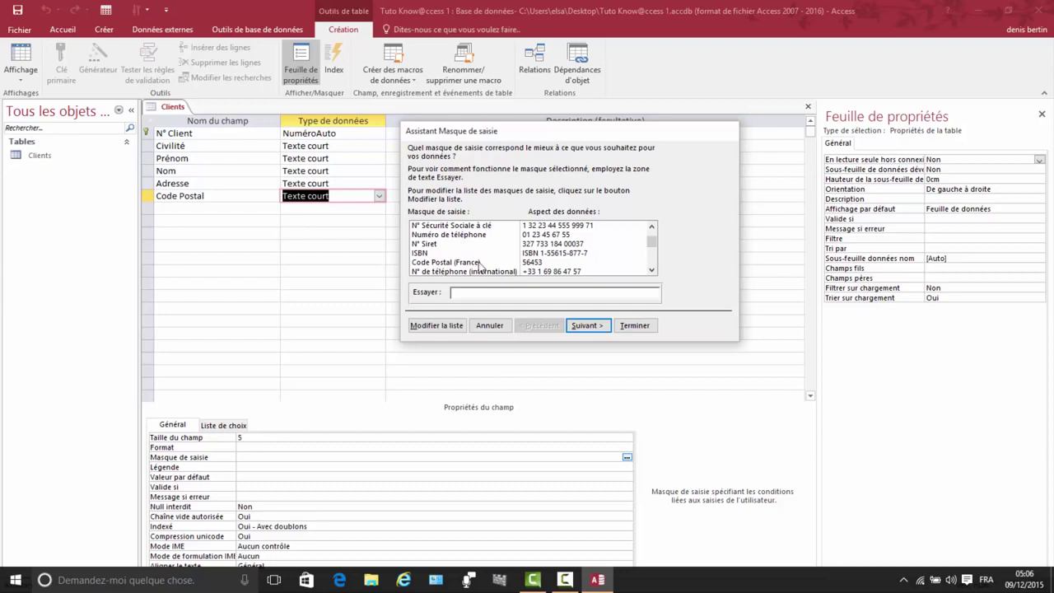
{"action": "left_click", "coordinate": [532, 264]}
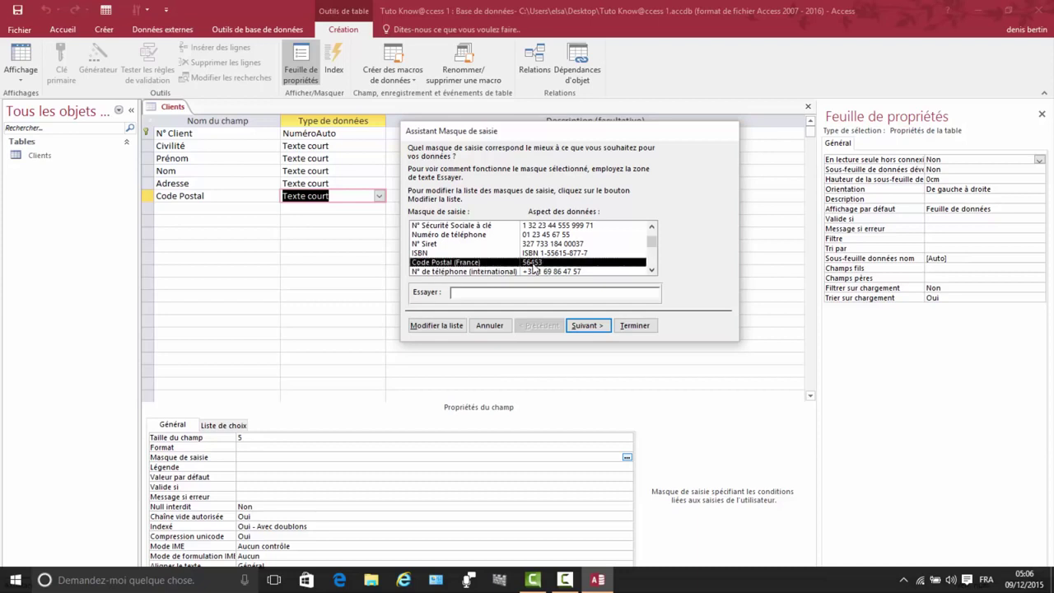
{"action": "left_click", "coordinate": [592, 326]}
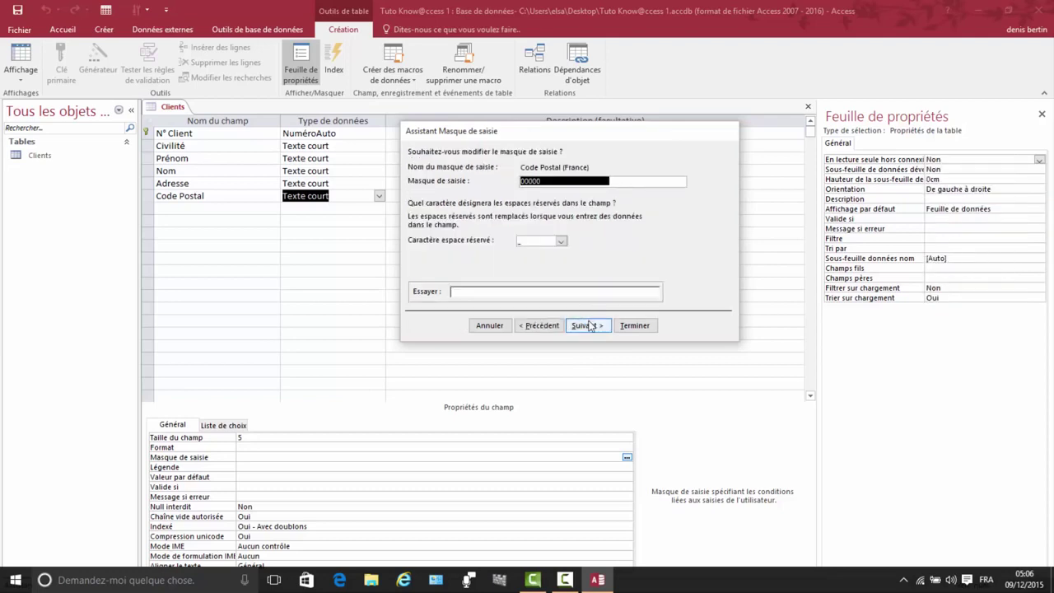
{"action": "left_click", "coordinate": [588, 324]}
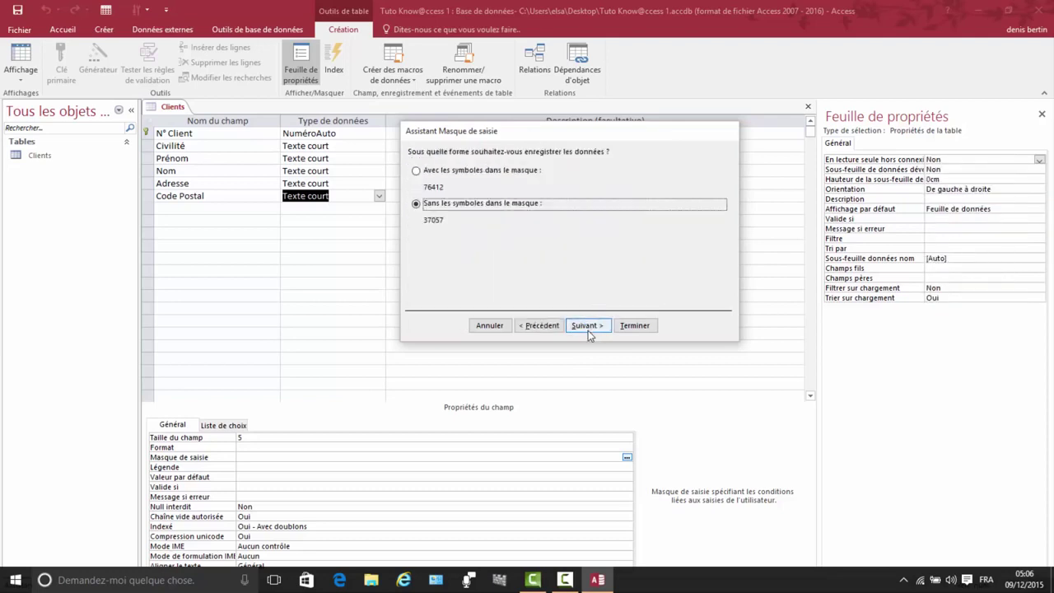
{"action": "left_click", "coordinate": [588, 328]}
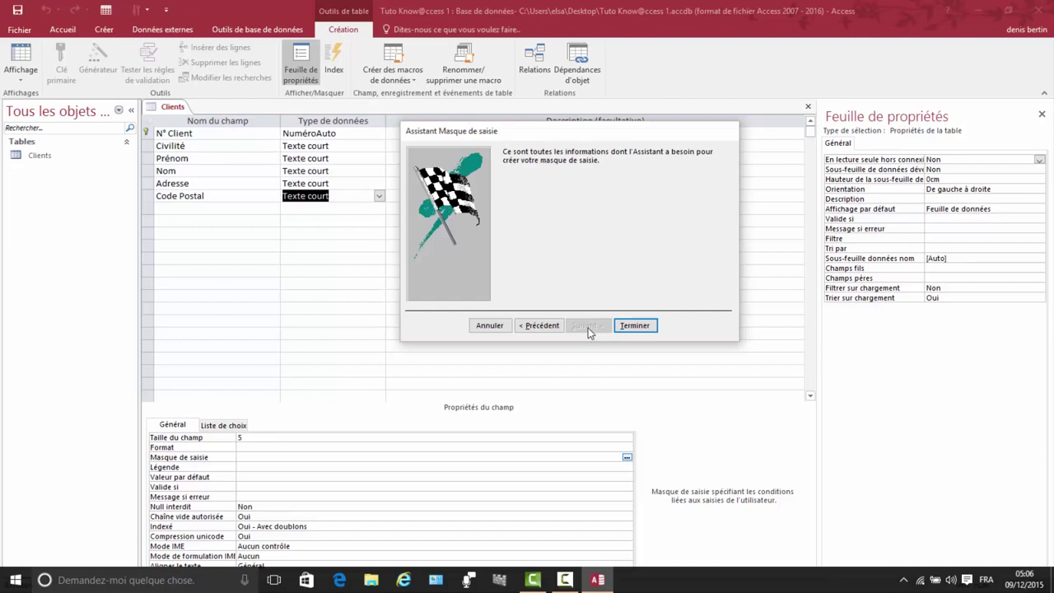
{"action": "left_click", "coordinate": [634, 327]}
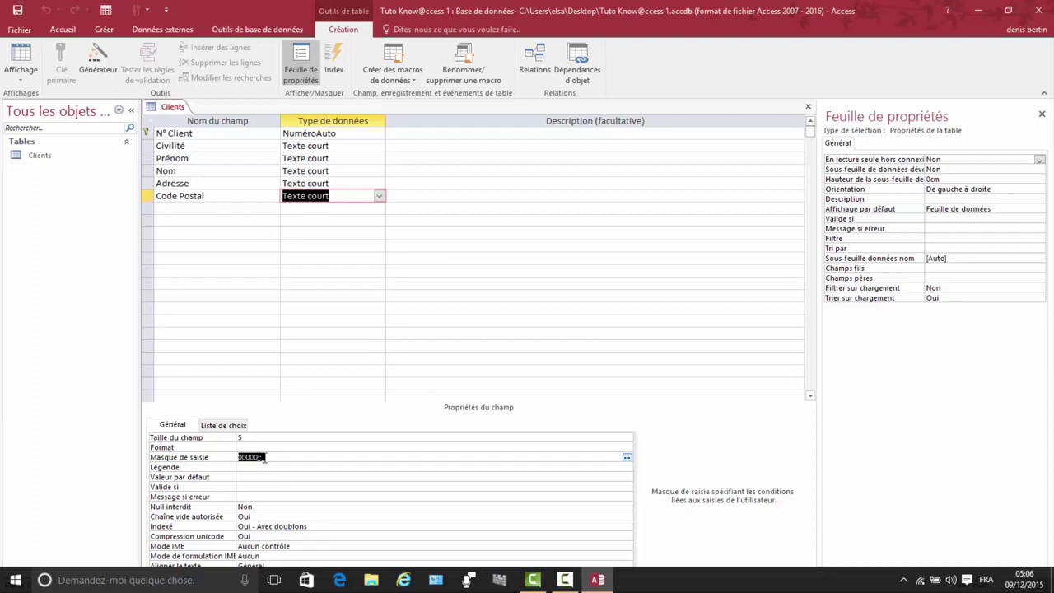
Step: Add a Ville short-text field of size 30 and name the next field Téléphone
{"action": "left_click", "coordinate": [156, 210]}
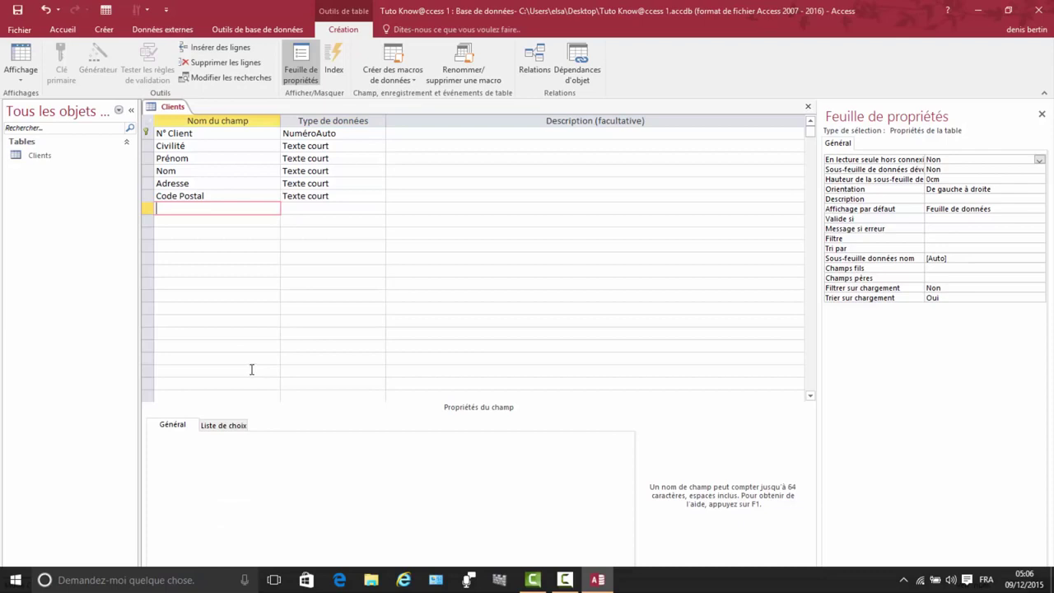
{"action": "type", "text": "Ville"}
{"action": "left_click", "coordinate": [305, 210]}
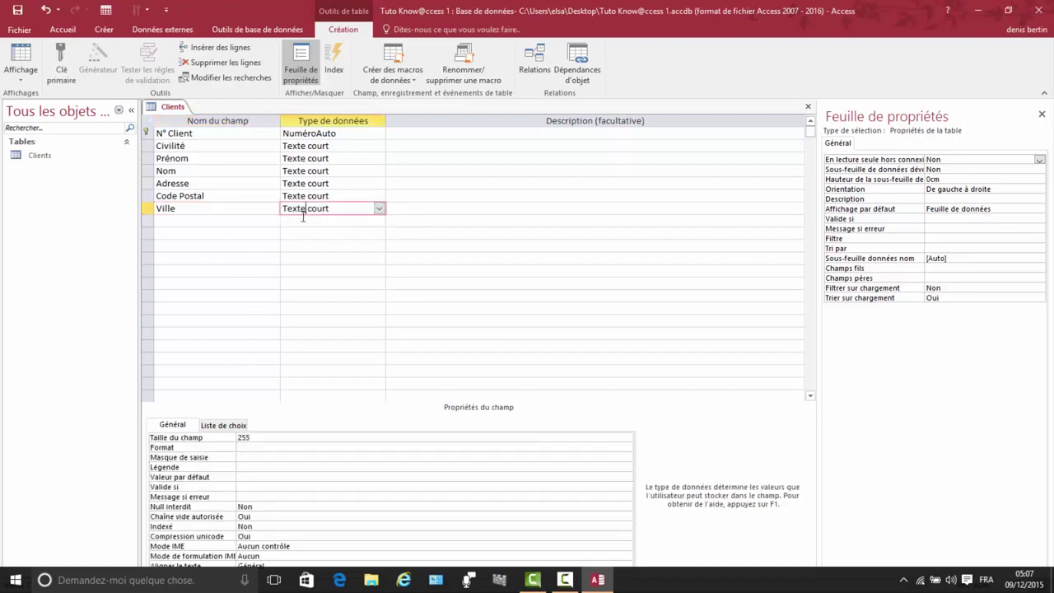
{"action": "left_click", "coordinate": [254, 437]}
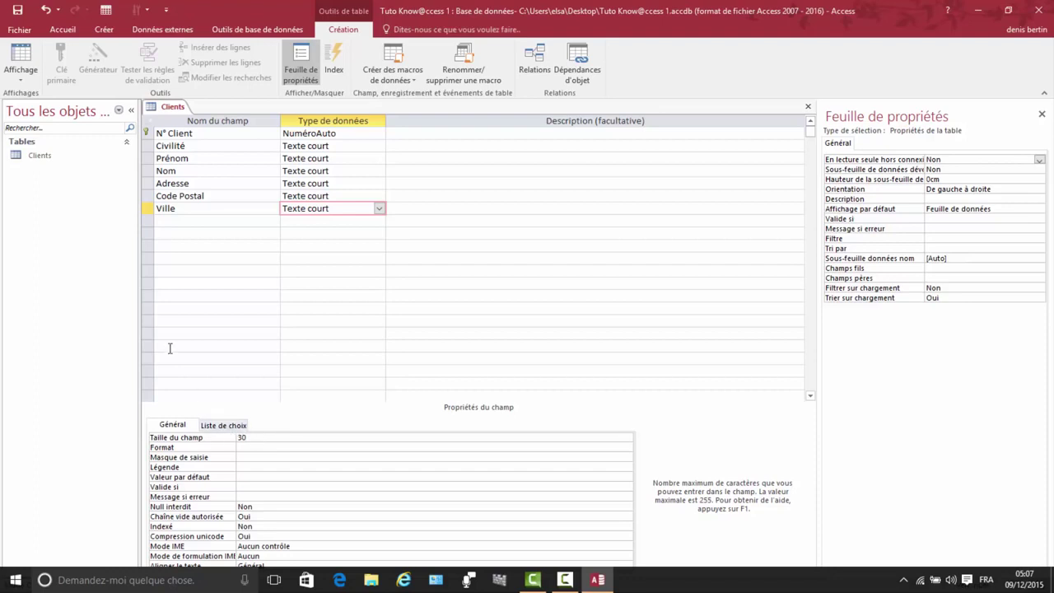
{"action": "left_click", "coordinate": [180, 221]}
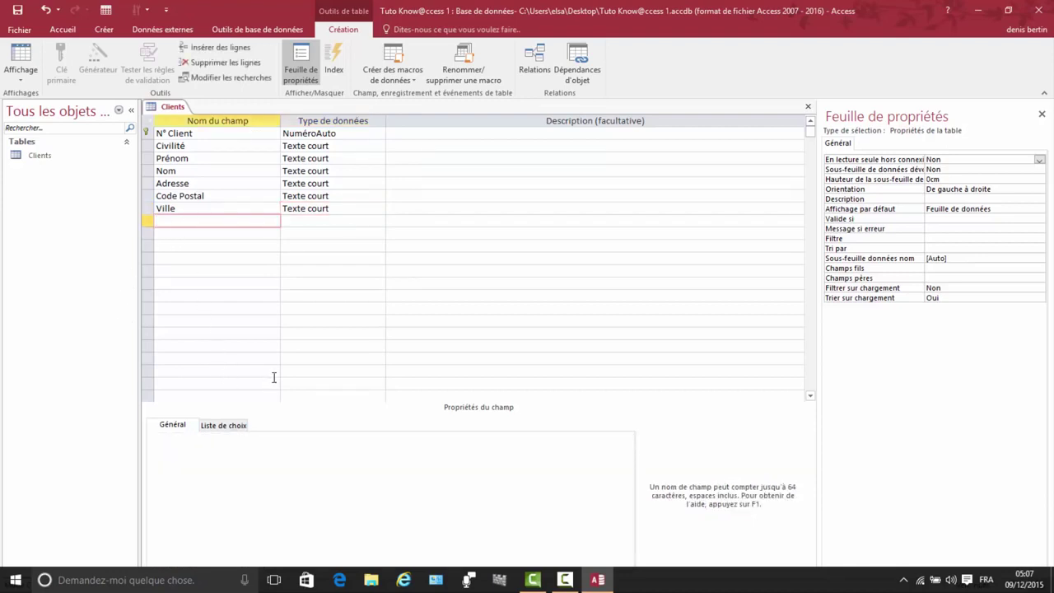
{"action": "type", "text": "Téléphone"}
Step: Make Téléphone numeric with no default value, then attempt an input mask, which Access rejects
{"action": "left_click", "coordinate": [308, 220]}
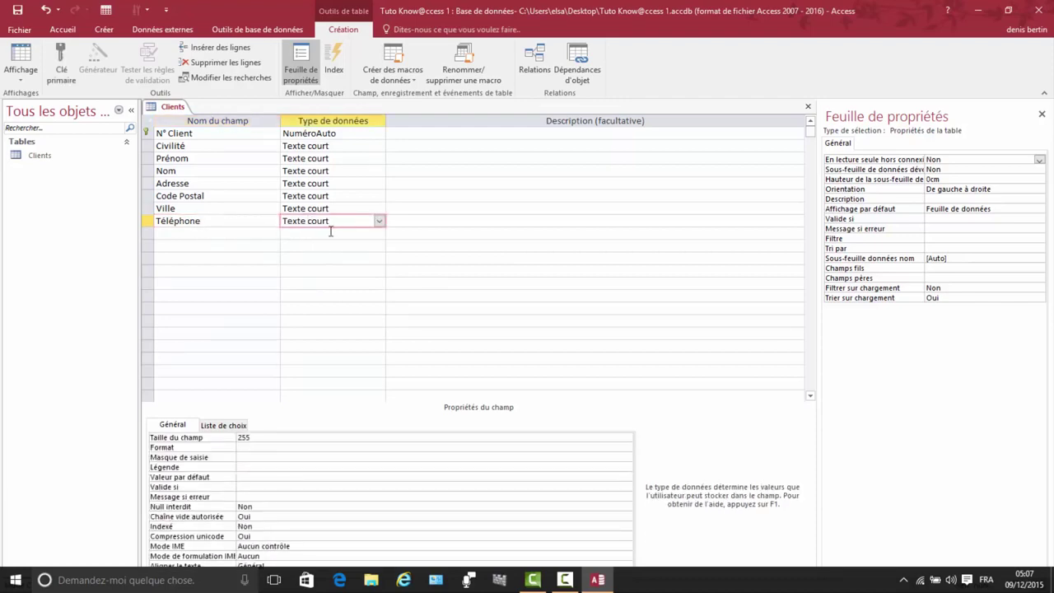
{"action": "left_click", "coordinate": [379, 222]}
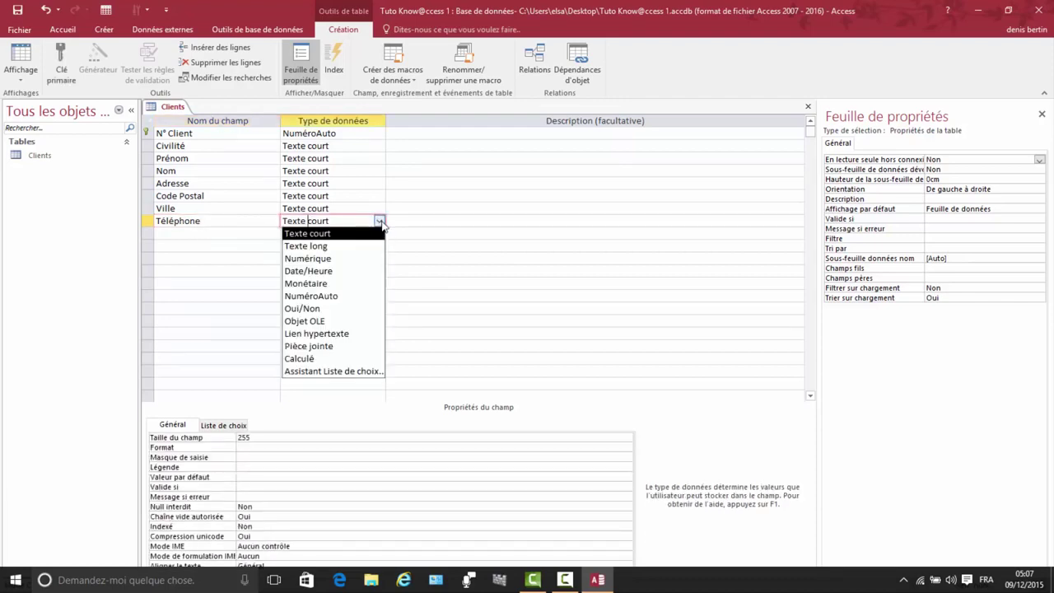
{"action": "left_click", "coordinate": [317, 260]}
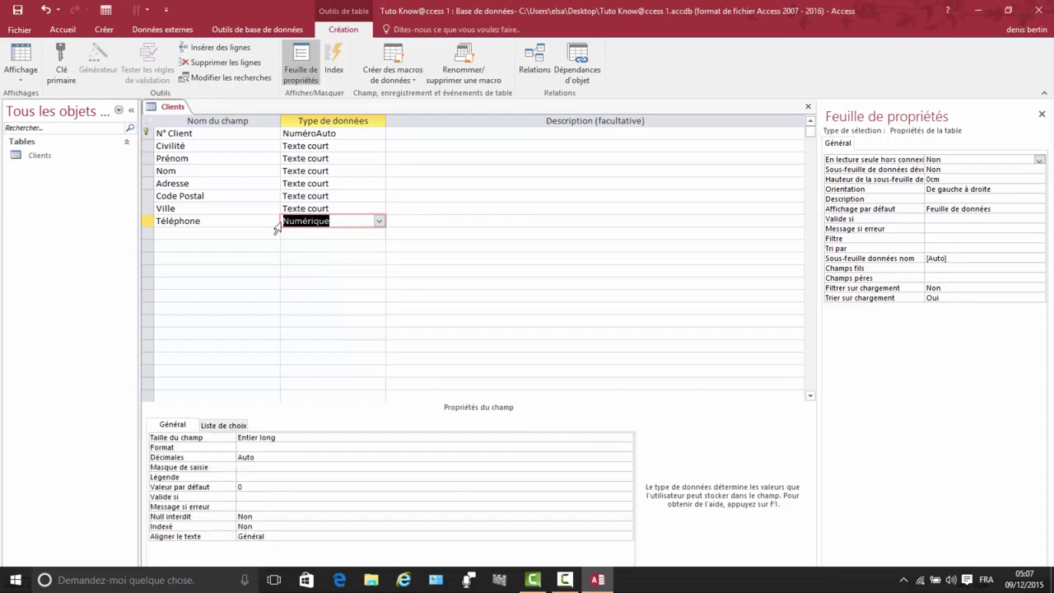
{"action": "left_click", "coordinate": [252, 487]}
{"action": "key", "text": "BackSpace"}
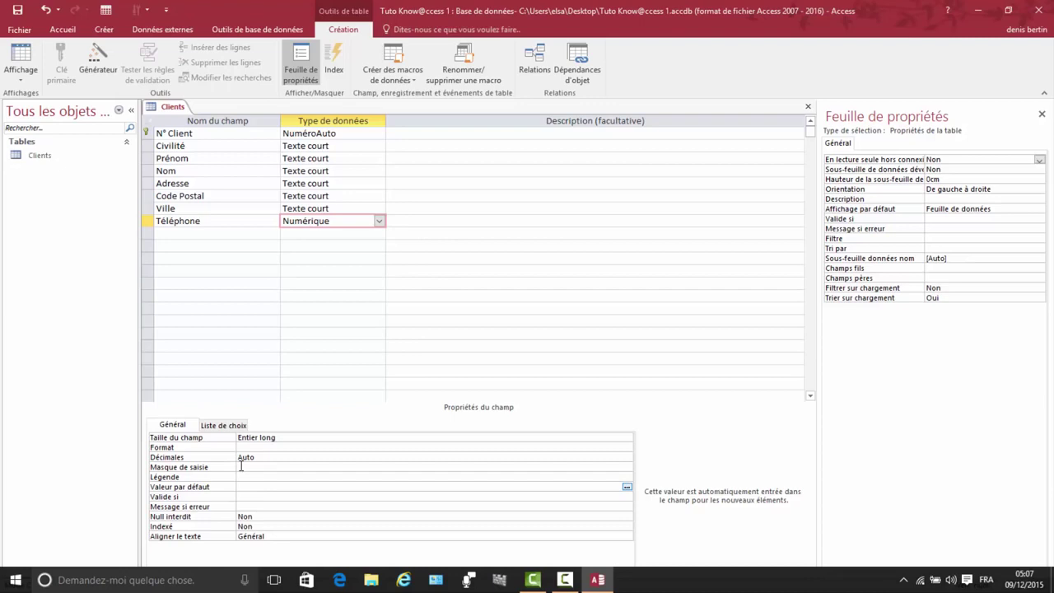
{"action": "left_click", "coordinate": [241, 467]}
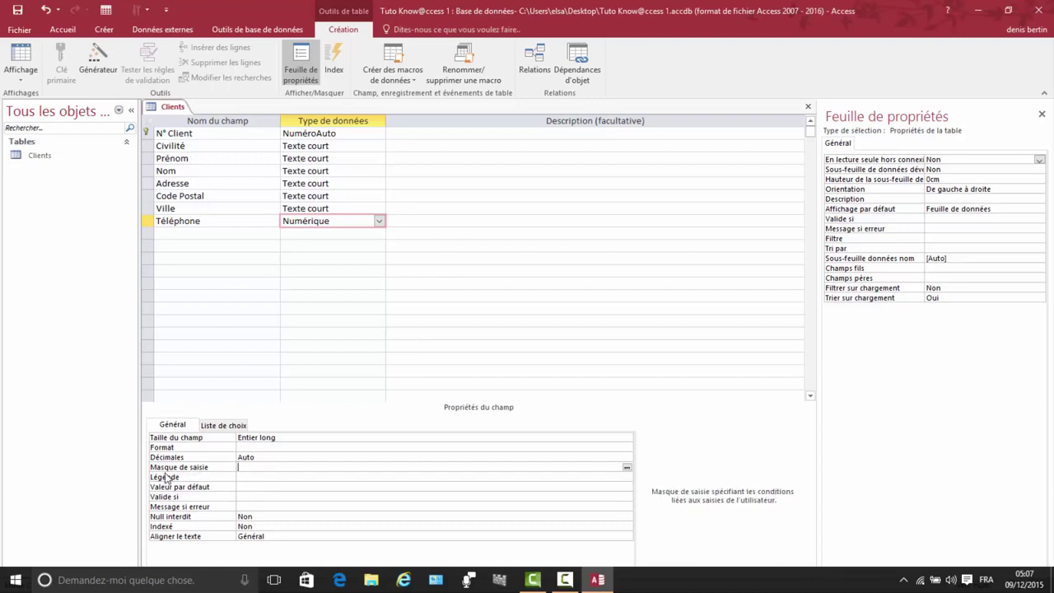
{"action": "left_click", "coordinate": [627, 469]}
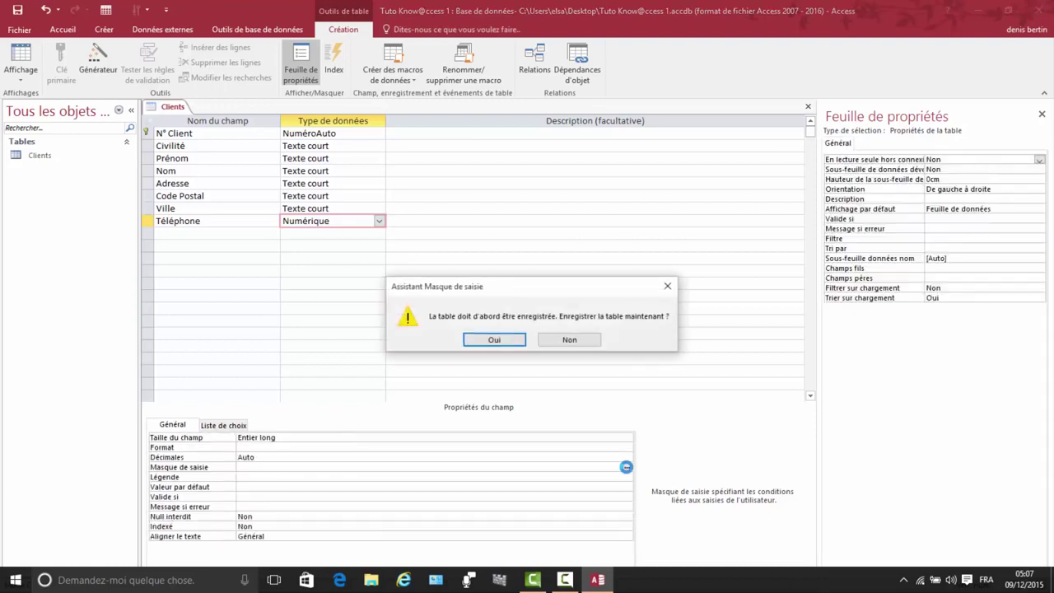
{"action": "left_click", "coordinate": [488, 345]}
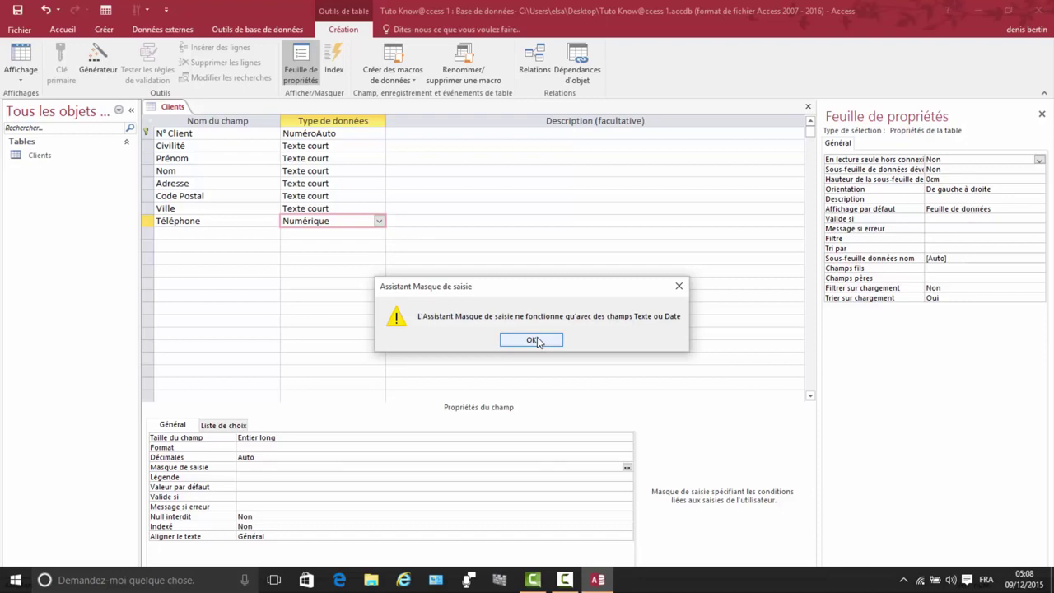
{"action": "left_click", "coordinate": [531, 339]}
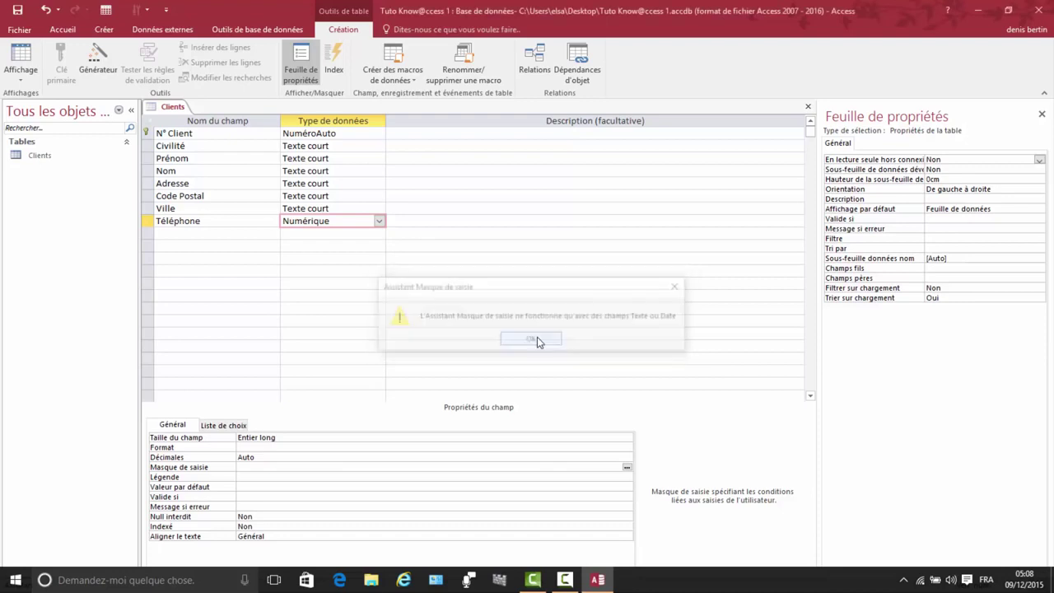
Step: Switch Téléphone to Texte court and set its field size to 10
{"action": "left_click", "coordinate": [382, 224]}
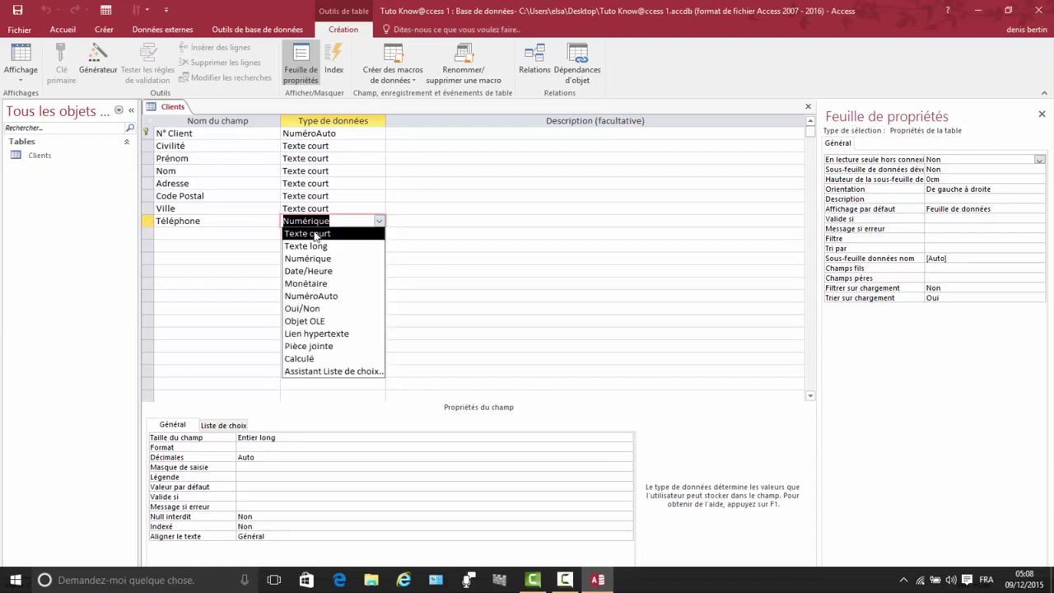
{"action": "left_click", "coordinate": [308, 235]}
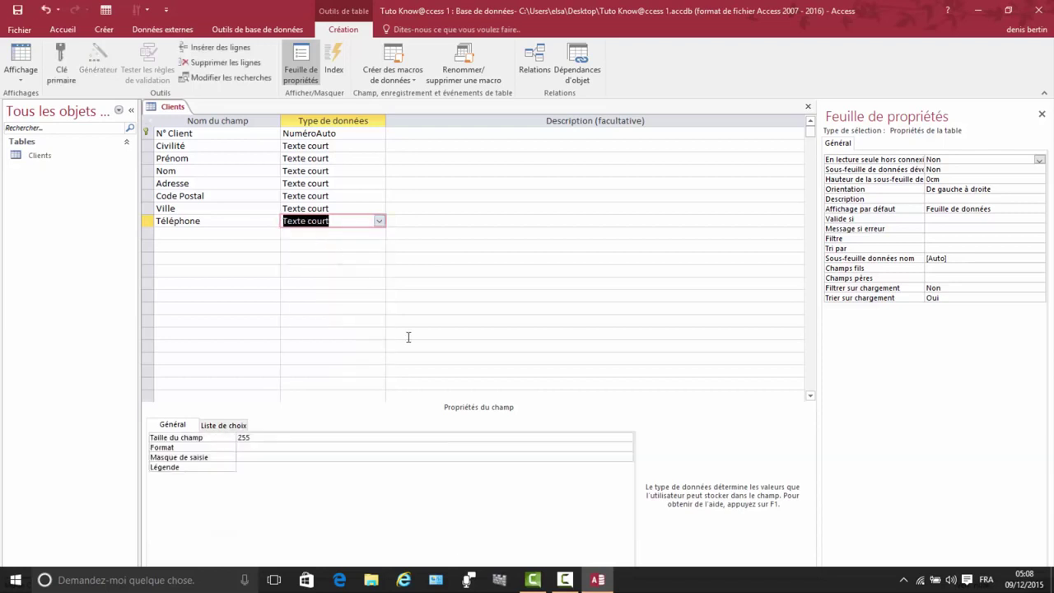
{"action": "left_click", "coordinate": [256, 437]}
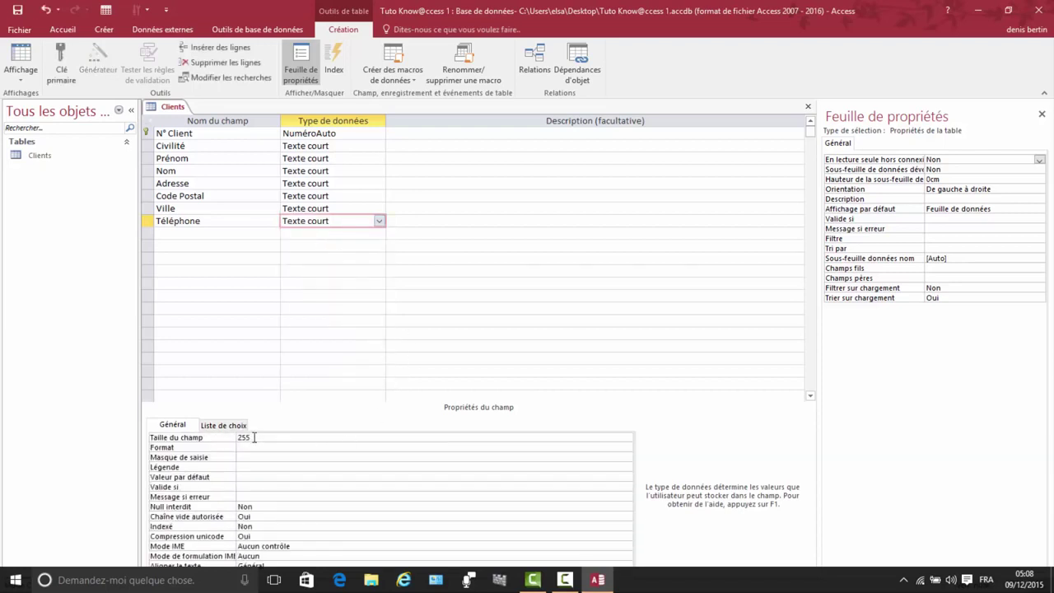
{"action": "left_click", "coordinate": [210, 439]}
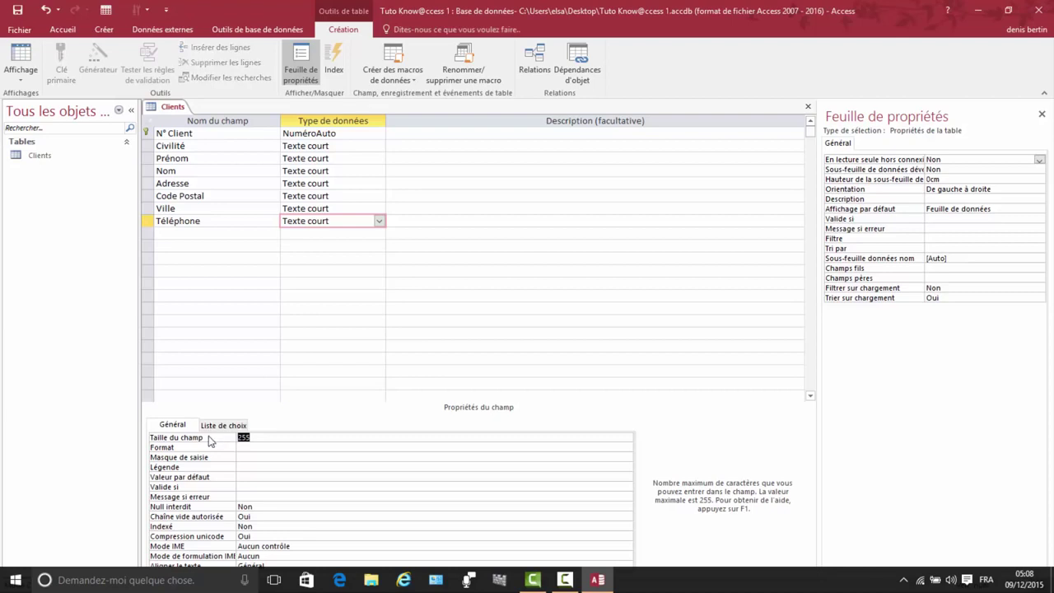
{"action": "type", "text": "10"}
Step: Save the table and give Téléphone the Numéro de téléphone input mask, stored without symbols
{"action": "left_click", "coordinate": [590, 456]}
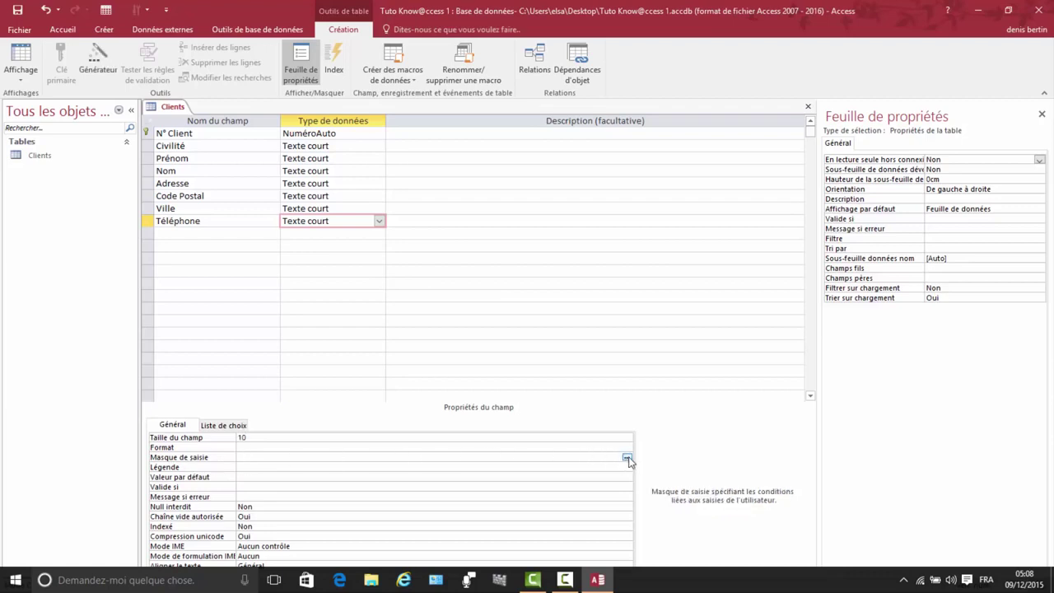
{"action": "left_click", "coordinate": [627, 458]}
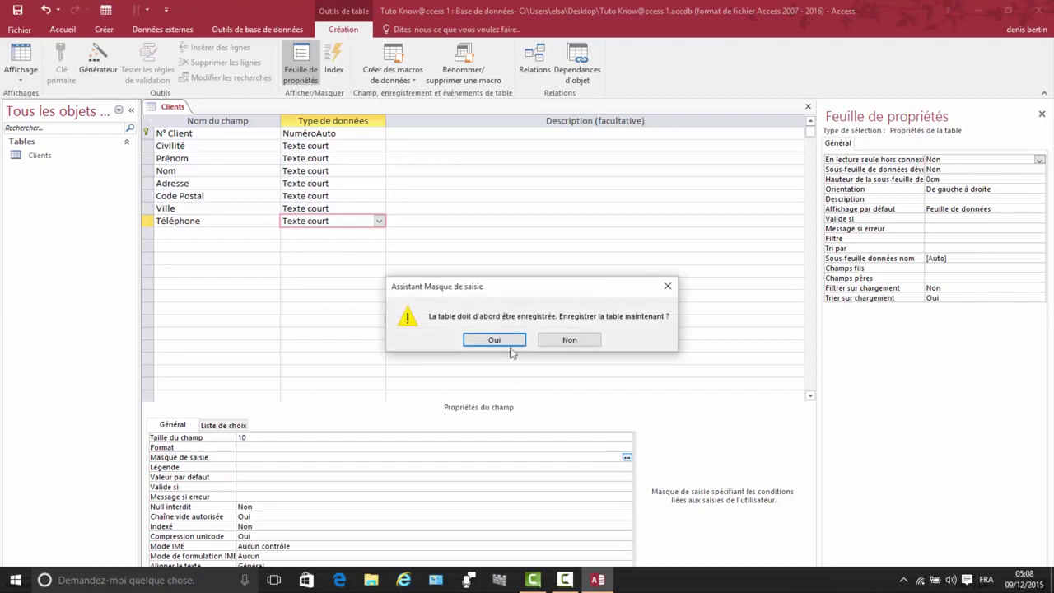
{"action": "left_click", "coordinate": [492, 341]}
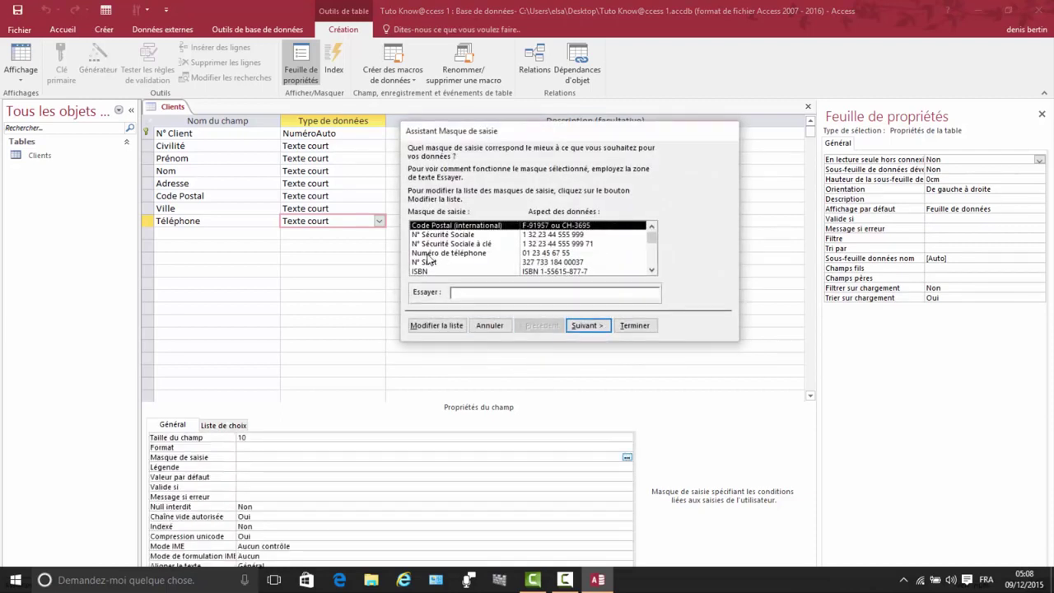
{"action": "left_click", "coordinate": [527, 254]}
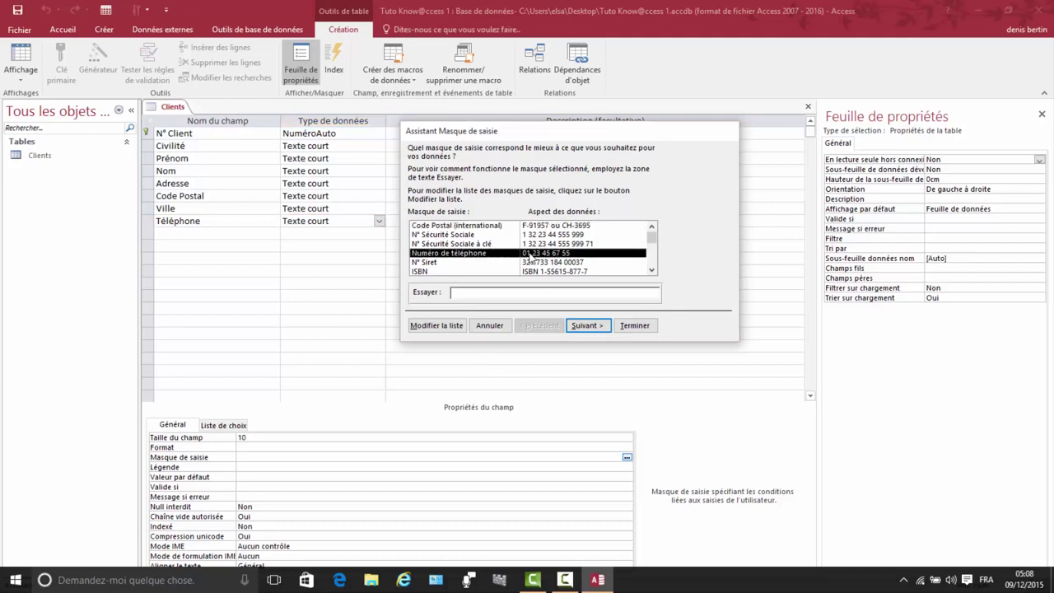
{"action": "left_click", "coordinate": [586, 325]}
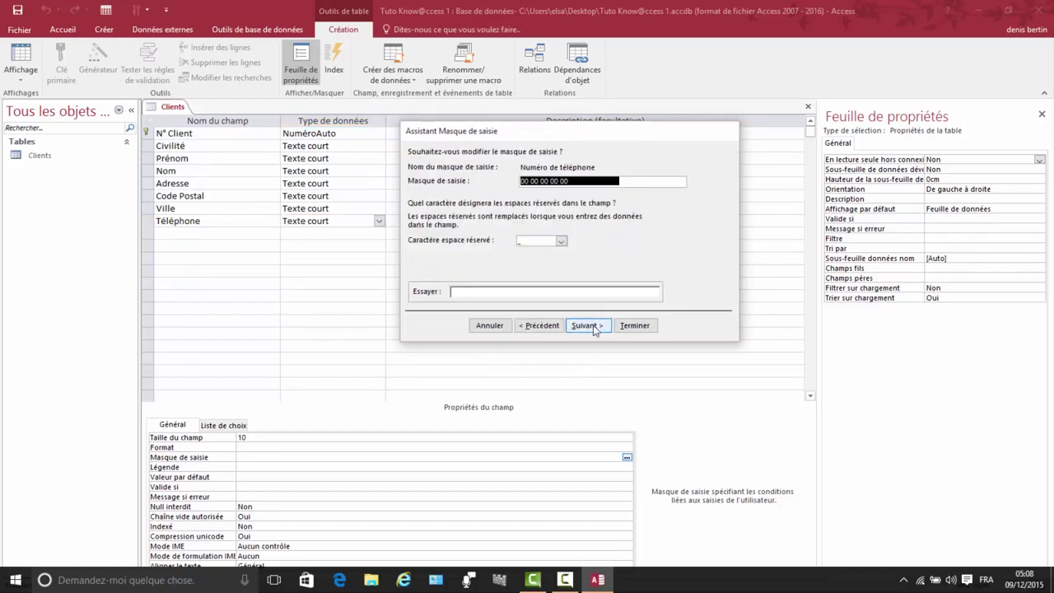
{"action": "left_click", "coordinate": [586, 326]}
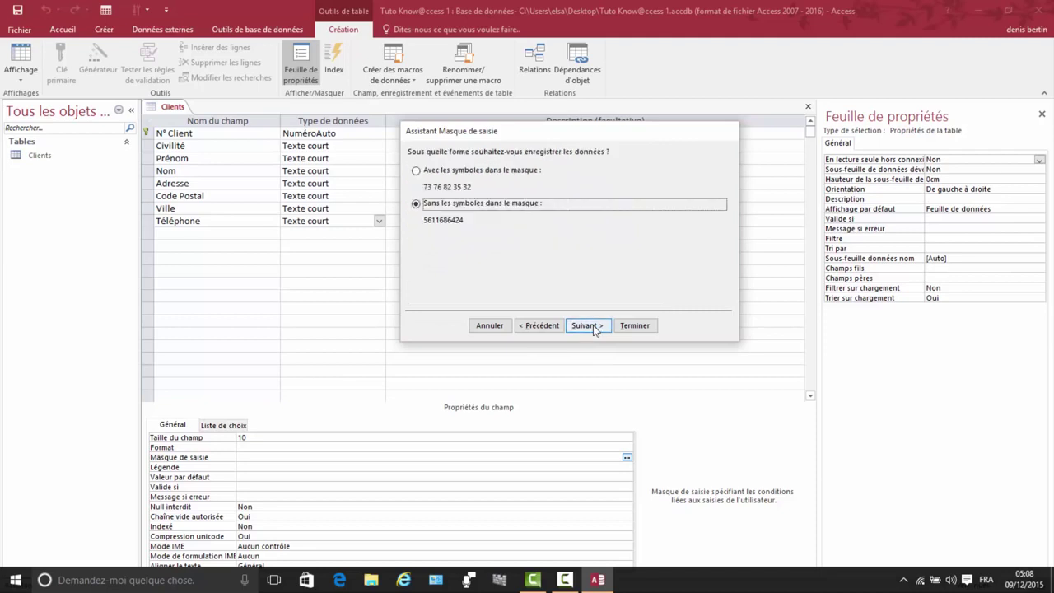
{"action": "left_click", "coordinate": [603, 327]}
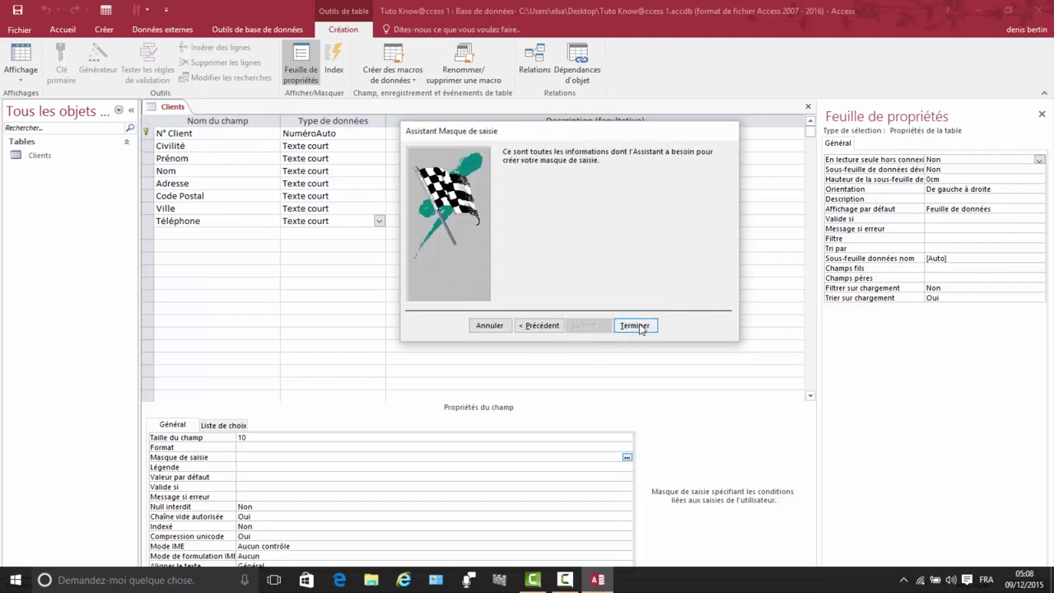
{"action": "left_click", "coordinate": [635, 326]}
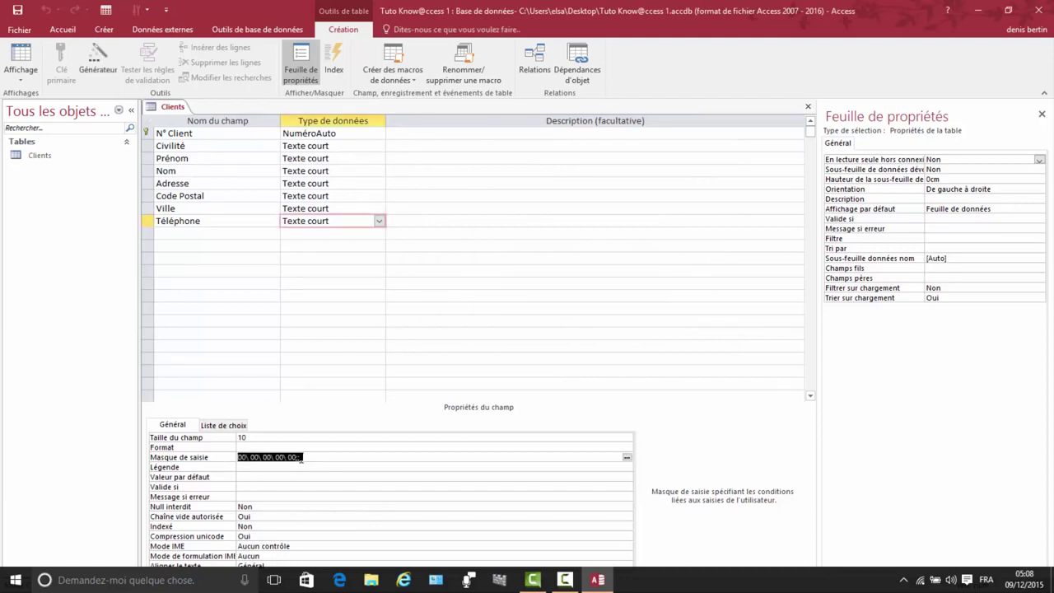
{"action": "left_click", "coordinate": [173, 236]}
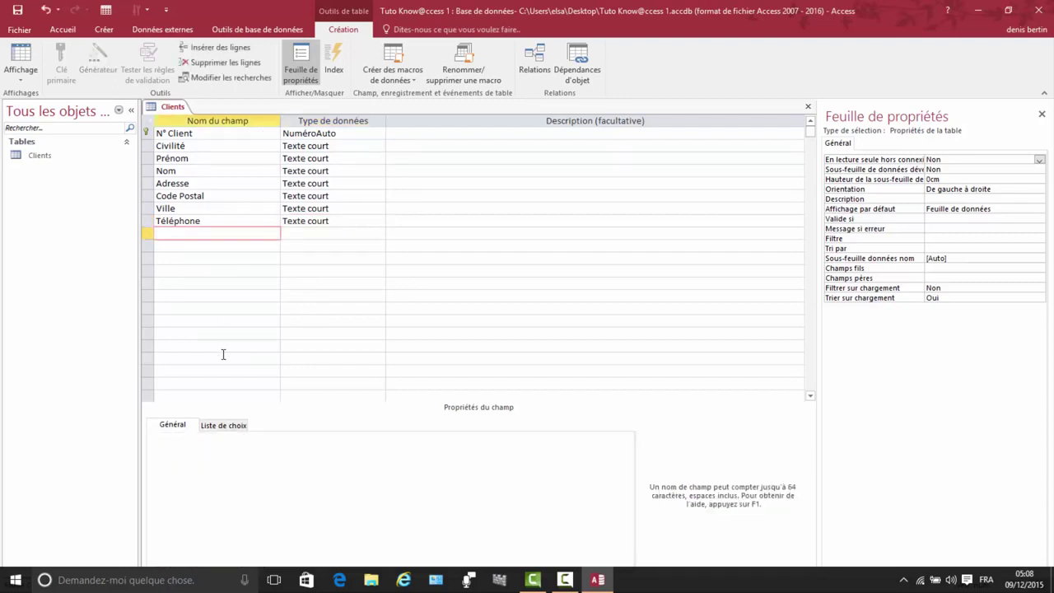
Step: Add a Mail field of type Texte court and change its field size from 255 to 30
{"action": "type", "text": "Mail"}
{"action": "left_click", "coordinate": [288, 234]}
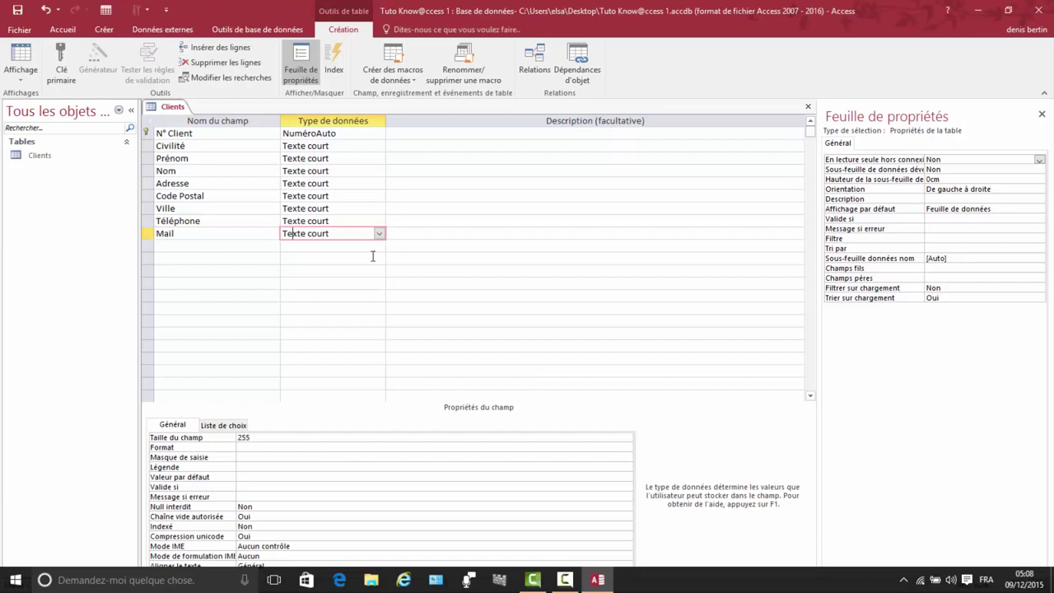
{"action": "left_click", "coordinate": [252, 437]}
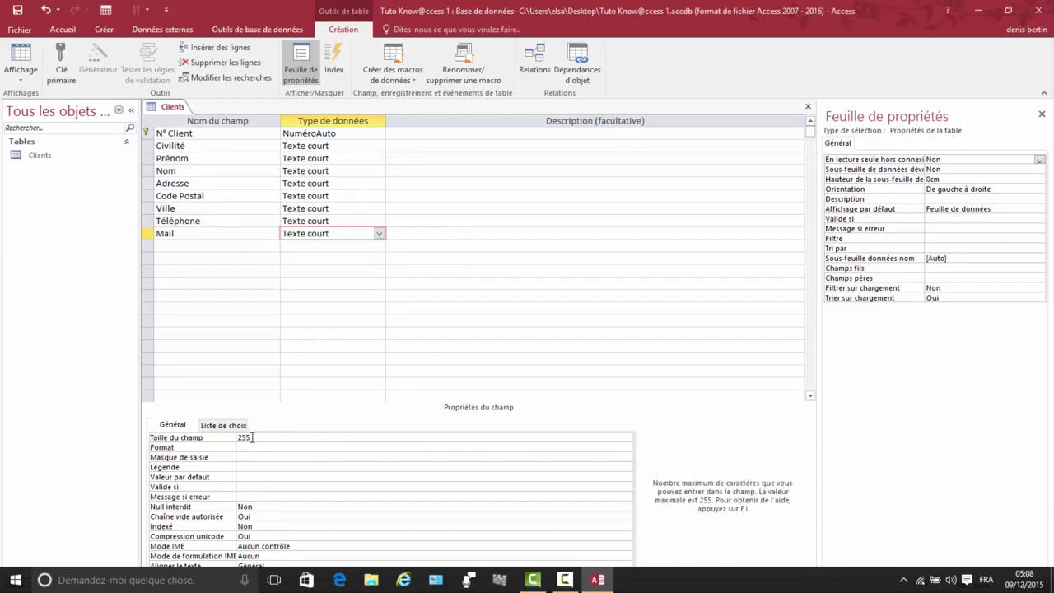
{"action": "left_click_drag", "start_coordinate": [252, 438], "coordinate": [229, 438]}
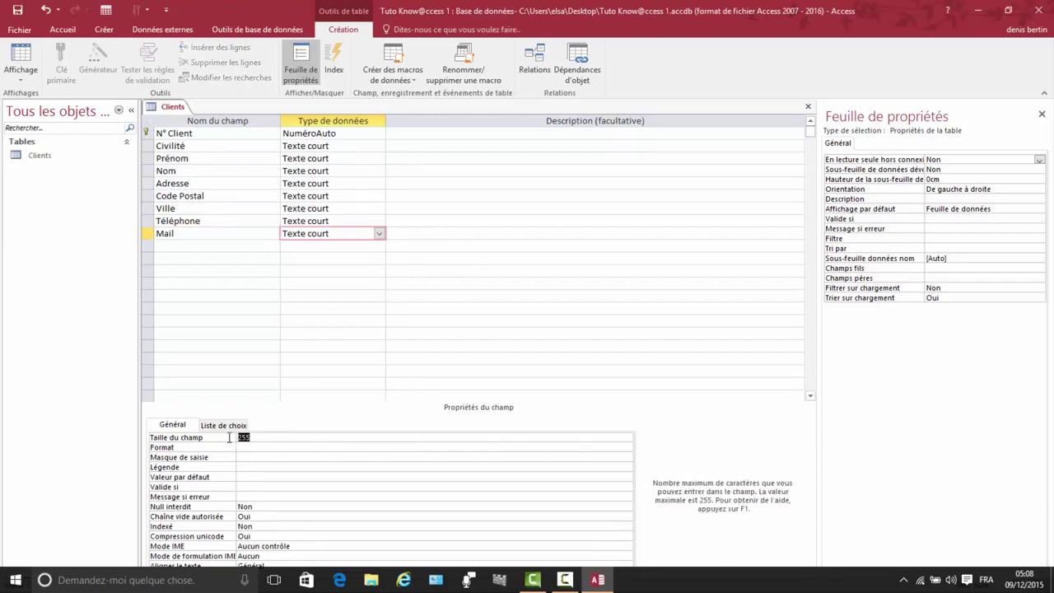
{"action": "type", "text": "30"}
{"action": "left_click", "coordinate": [168, 245]}
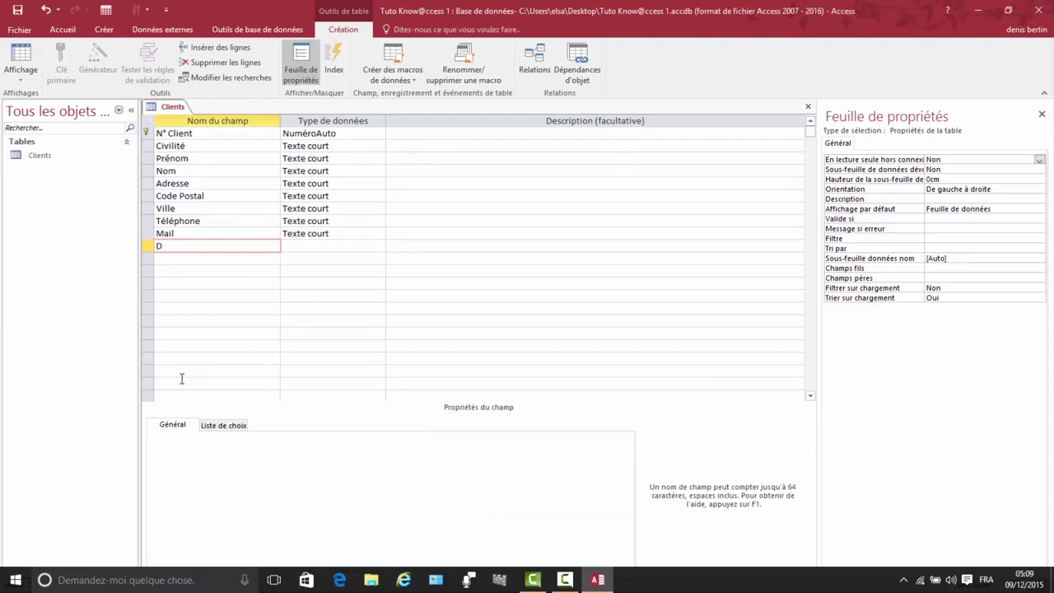
Step: Name the new field Date de démarrage and set its data type to Date/Heure
{"action": "type", "text": "Date de démarrage"}
{"action": "left_click", "coordinate": [304, 248]}
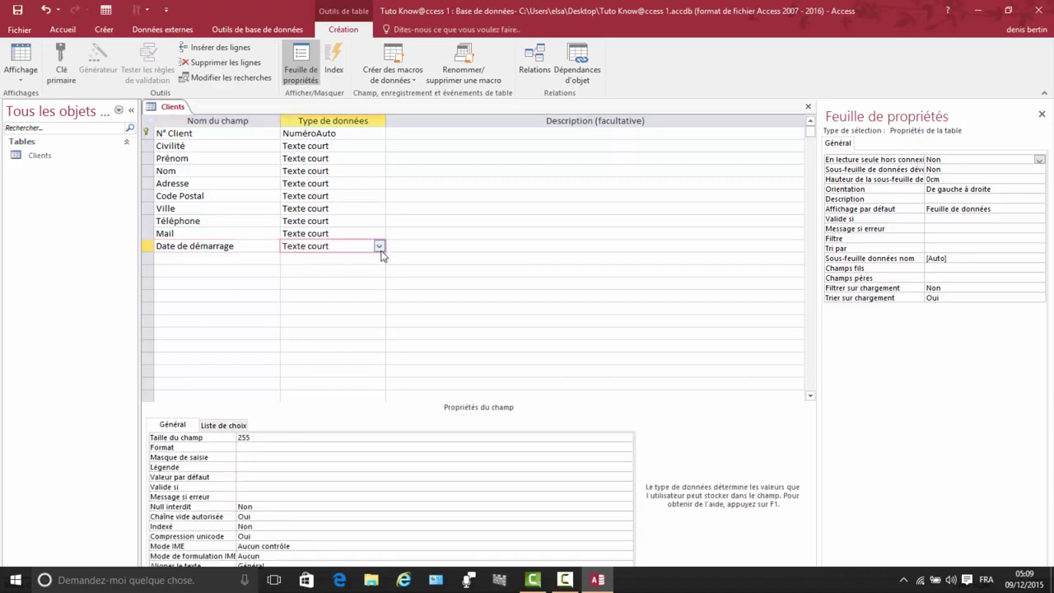
{"action": "left_click", "coordinate": [379, 246]}
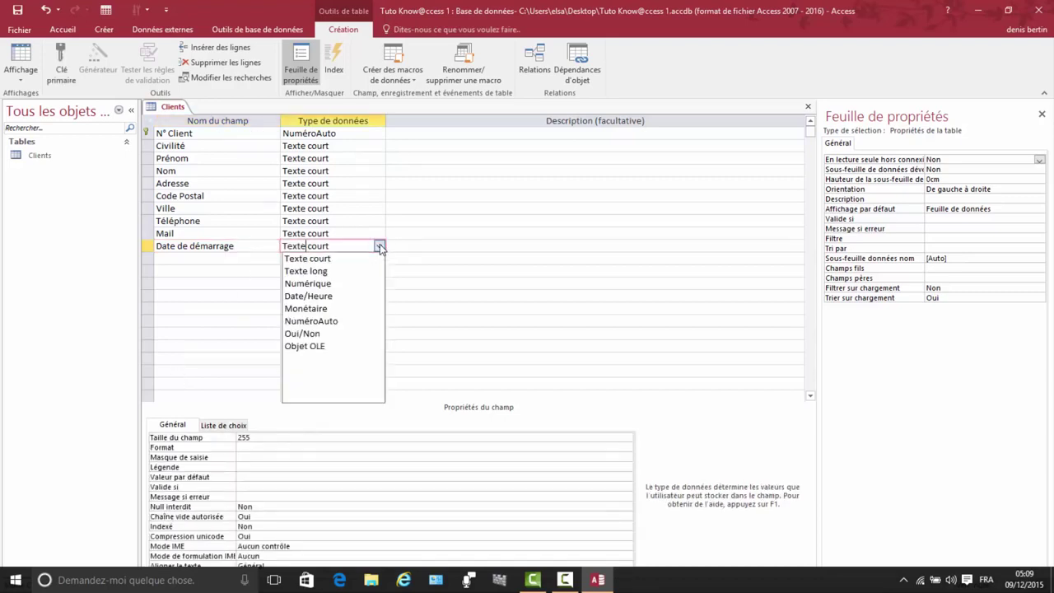
{"action": "left_click", "coordinate": [299, 296]}
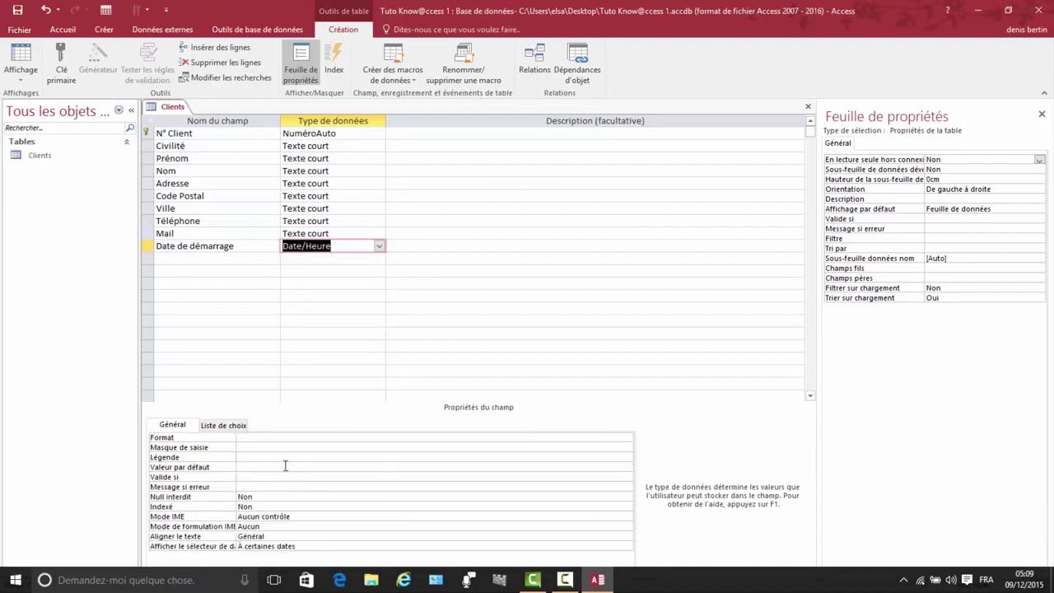
{"action": "left_click", "coordinate": [245, 446]}
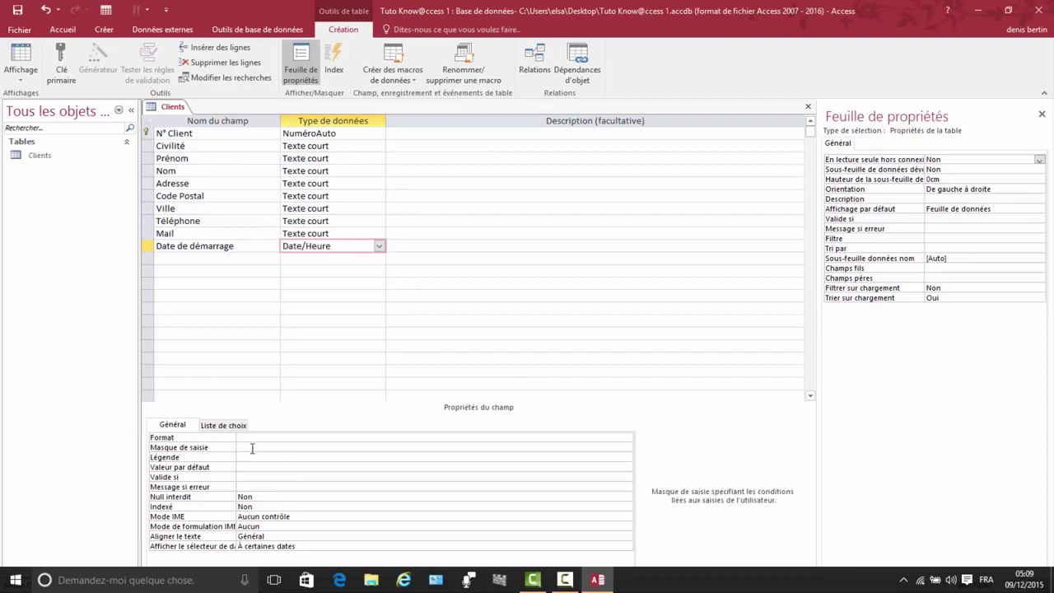
{"action": "left_click", "coordinate": [628, 449]}
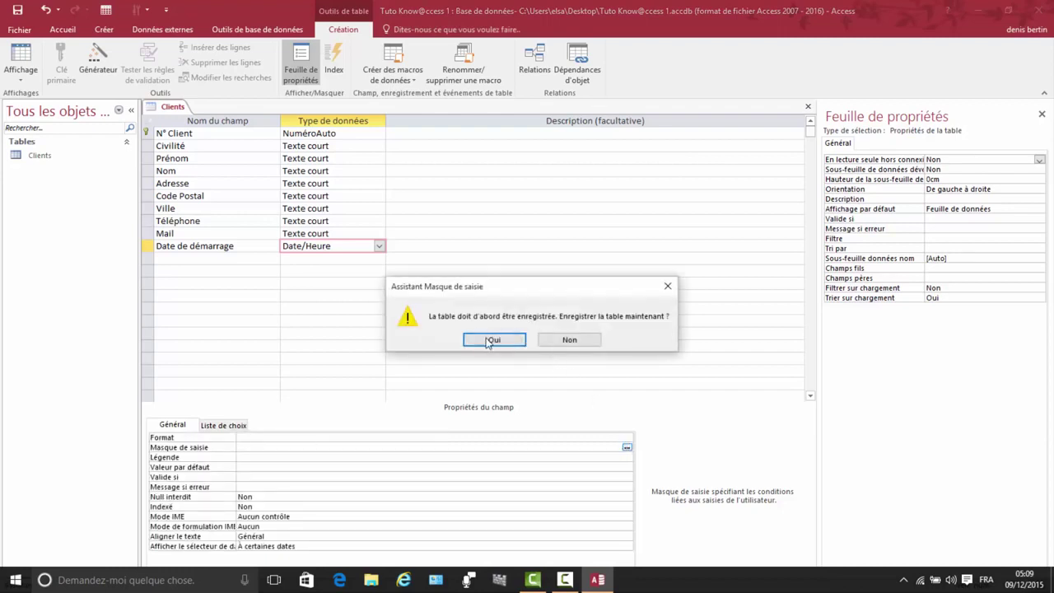
Step: Save the table and apply the Date, abrégé mask 00/00/0000;0;_ to Date de démarrage
{"action": "left_click", "coordinate": [494, 339]}
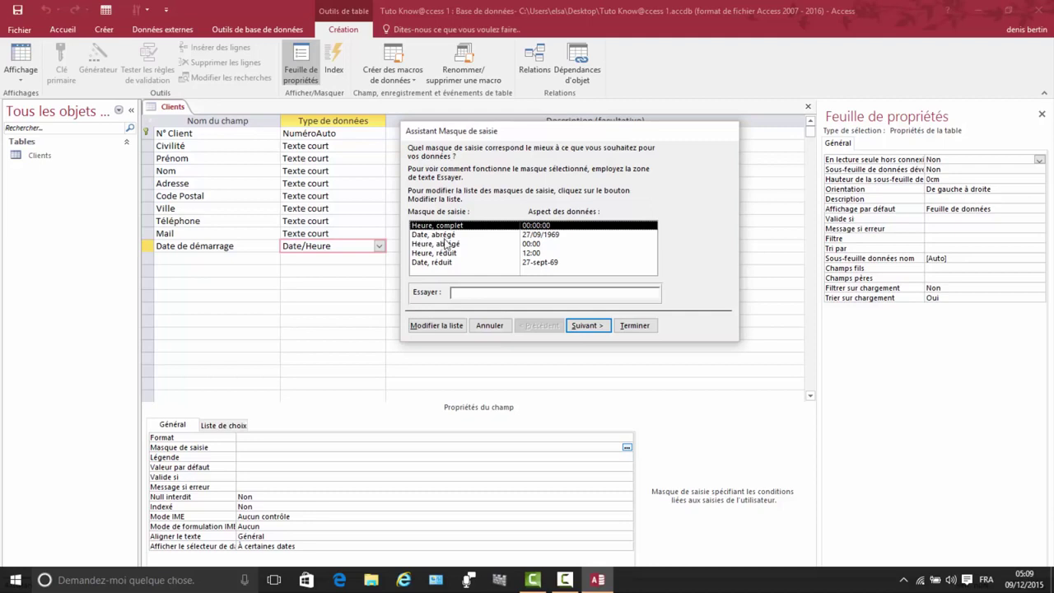
{"action": "left_click", "coordinate": [555, 236]}
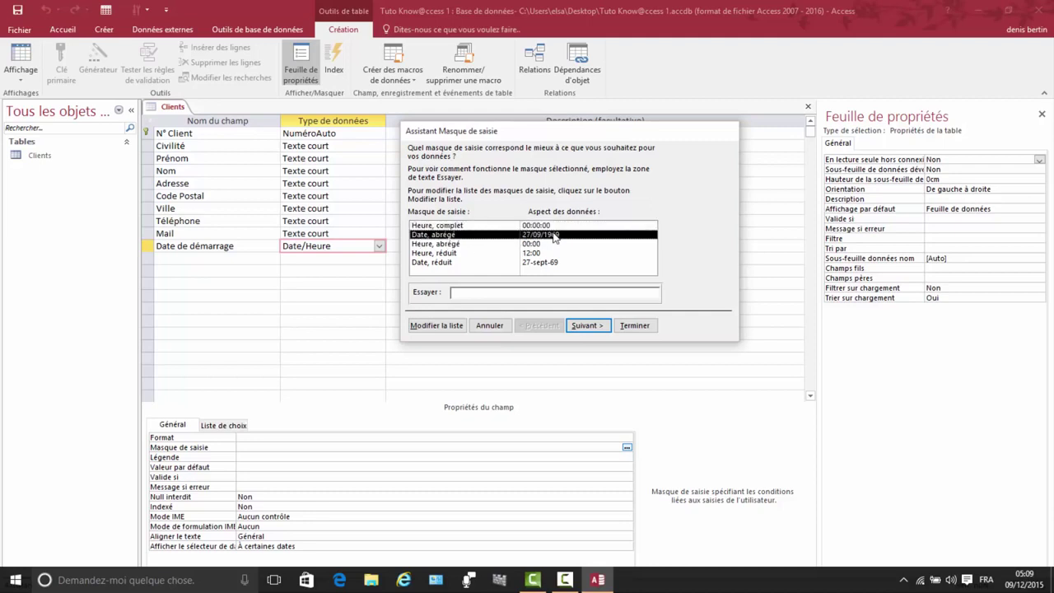
{"action": "left_click", "coordinate": [590, 328]}
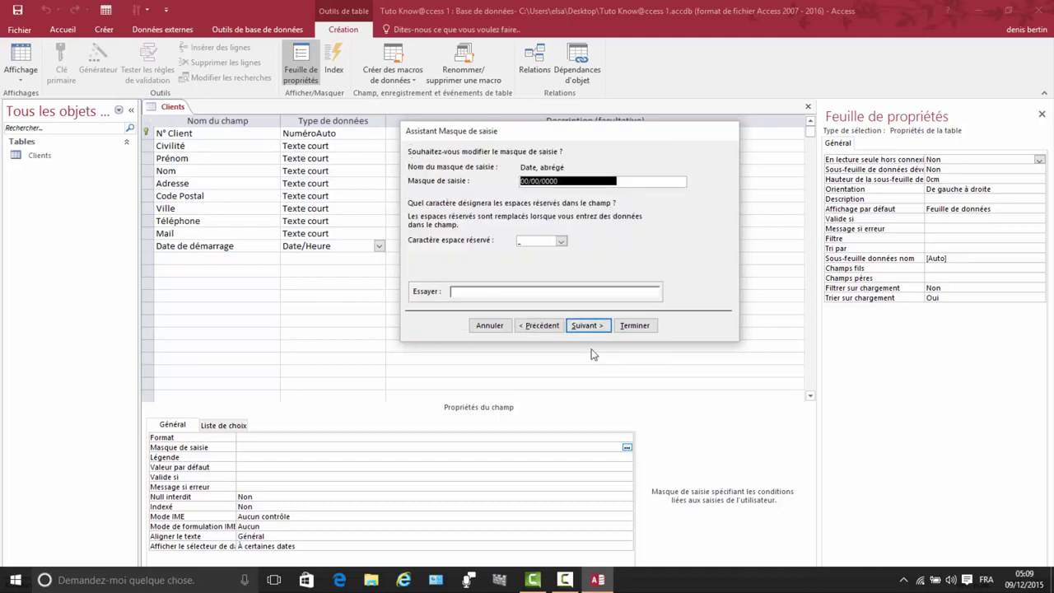
{"action": "left_click", "coordinate": [594, 327]}
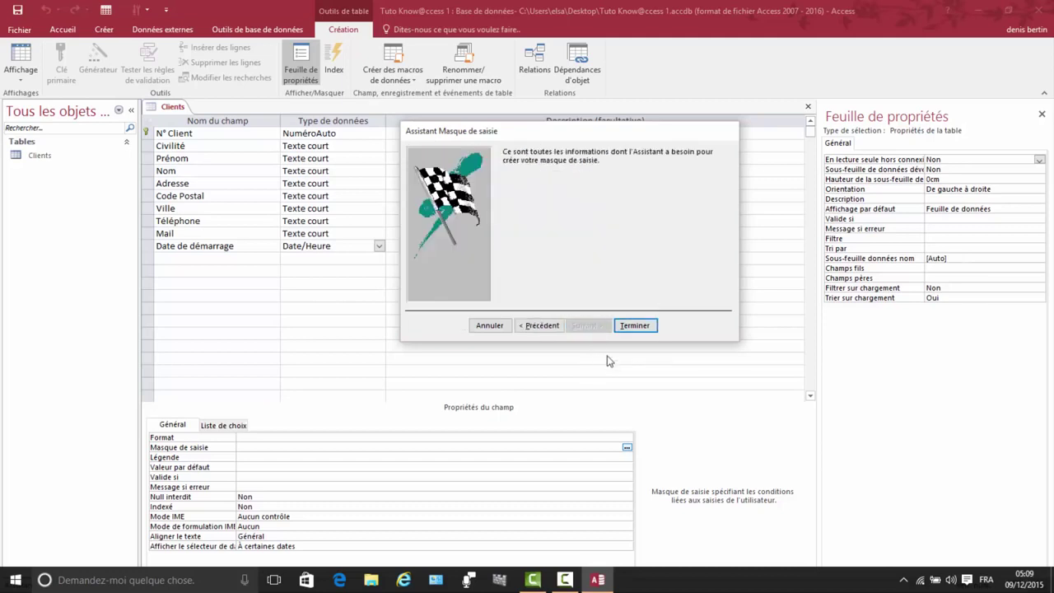
{"action": "left_click", "coordinate": [637, 326]}
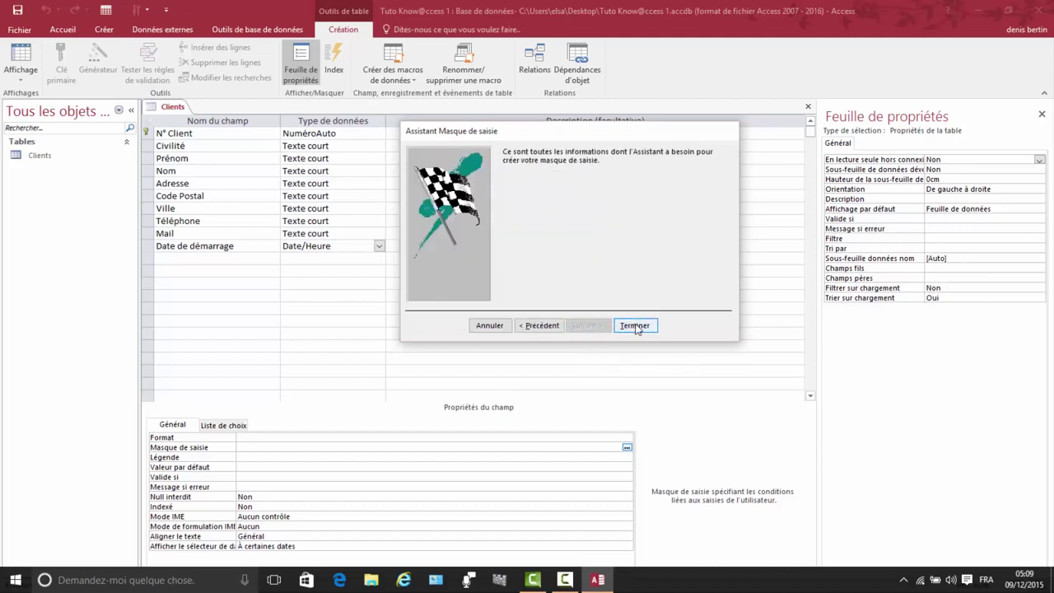
{"action": "left_click", "coordinate": [635, 326]}
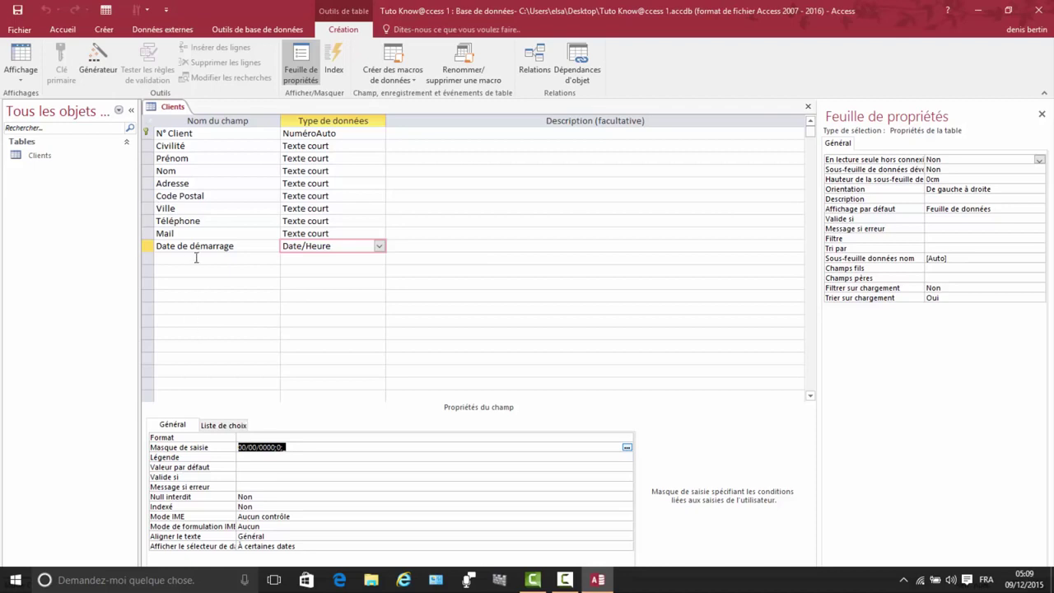
{"action": "right_click", "coordinate": [173, 109]}
Step: Save the Clients table design and switch it to Datasheet view
{"action": "left_click", "coordinate": [213, 113]}
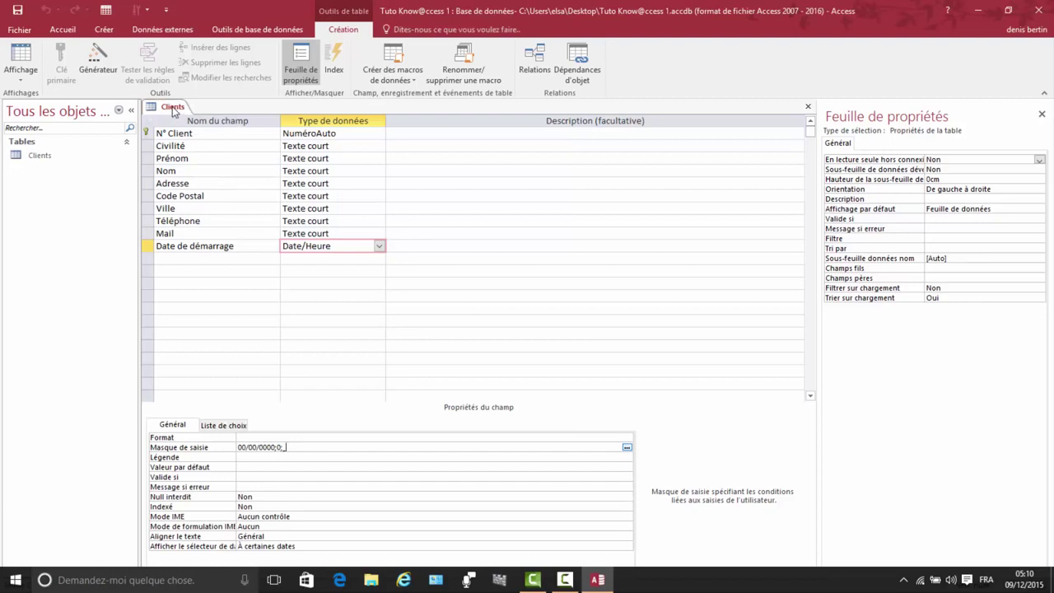
{"action": "right_click", "coordinate": [173, 111]}
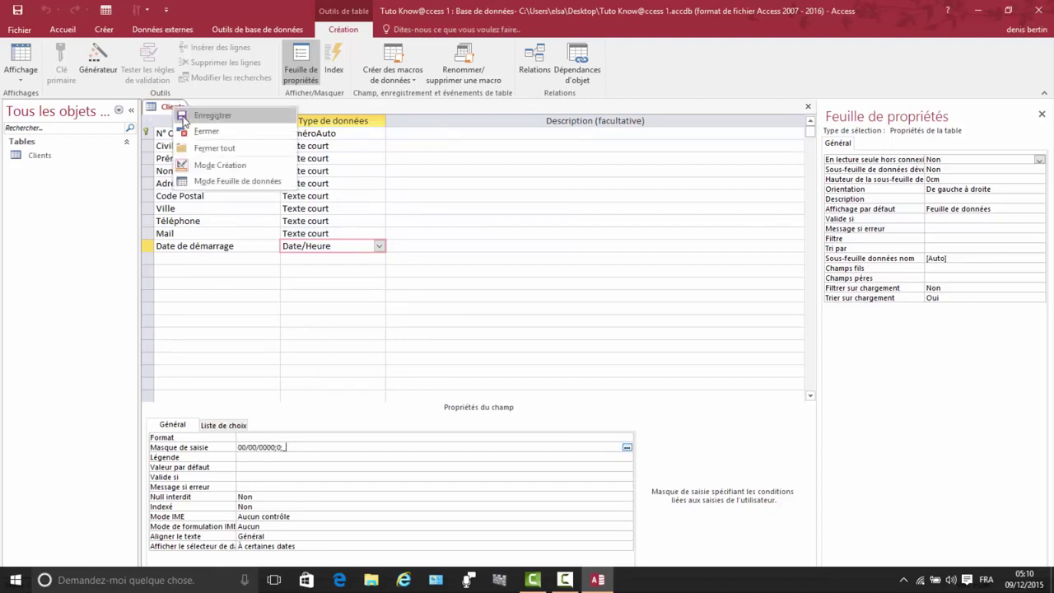
{"action": "left_click", "coordinate": [224, 178]}
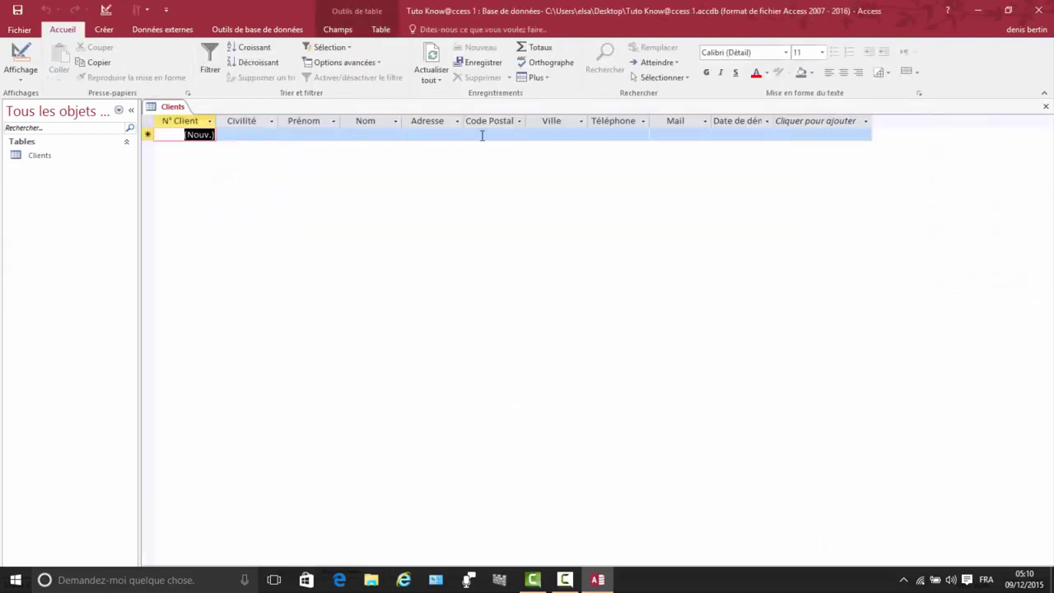
Step: In the first record, choose title M. and enter the client's first name, surname and street address
{"action": "left_click", "coordinate": [247, 135]}
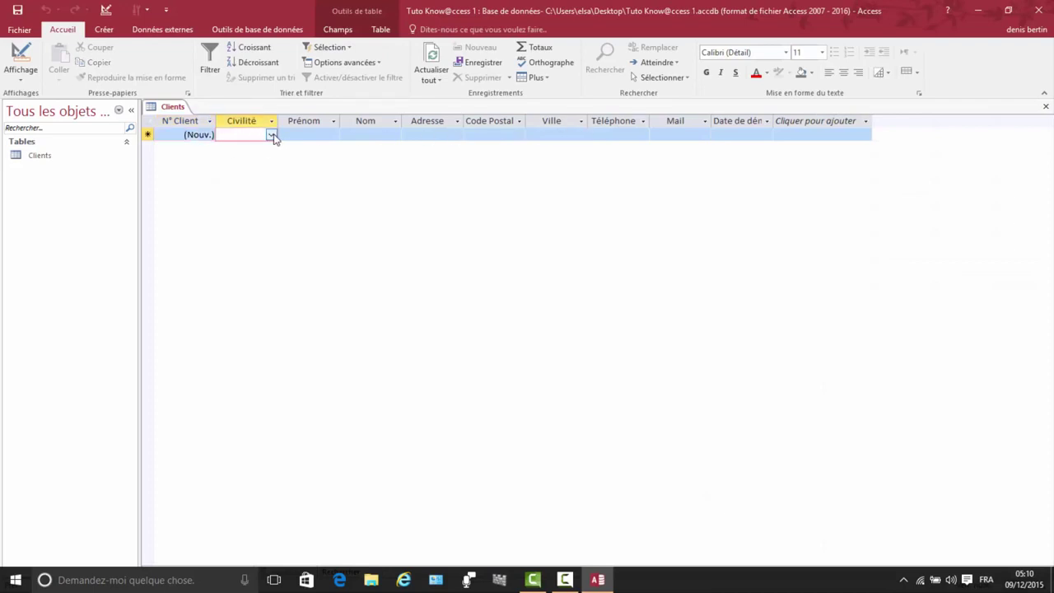
{"action": "left_click", "coordinate": [272, 135]}
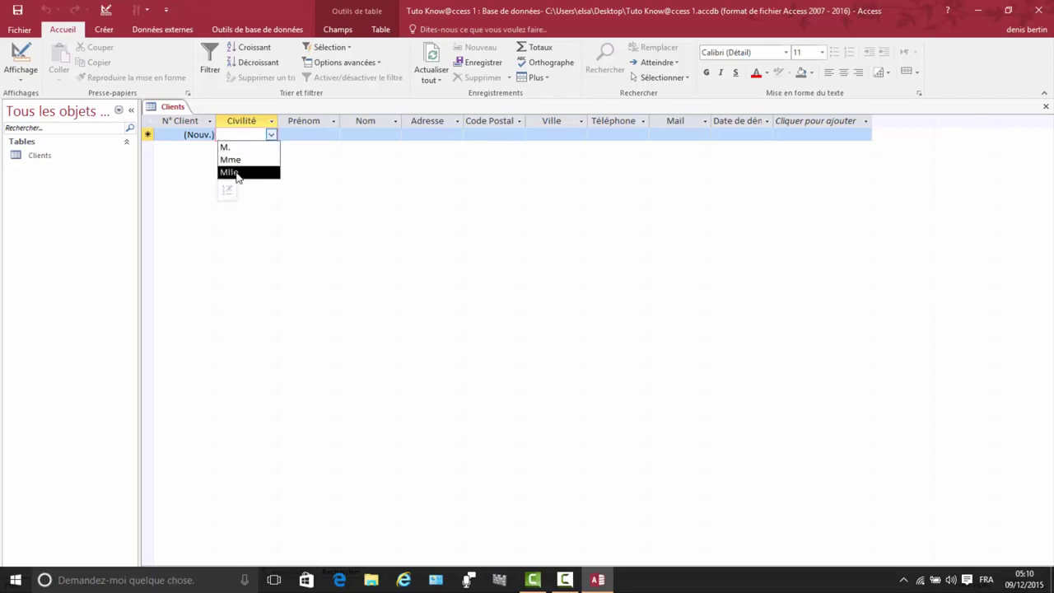
{"action": "left_click", "coordinate": [239, 151]}
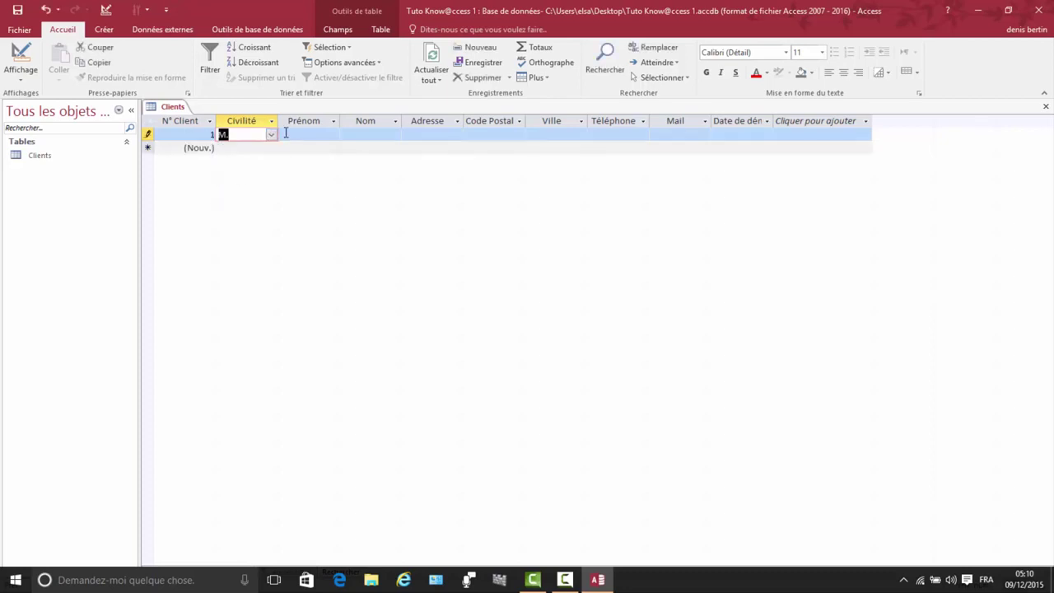
{"action": "left_click", "coordinate": [292, 135]}
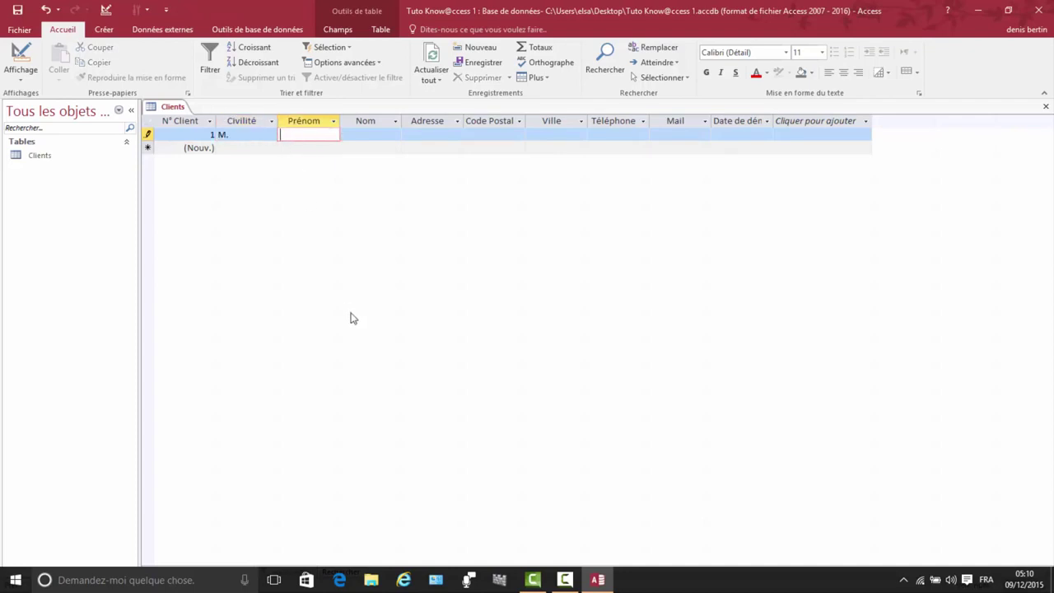
{"action": "type", "text": "Jean"}
{"action": "left_click", "coordinate": [373, 133]}
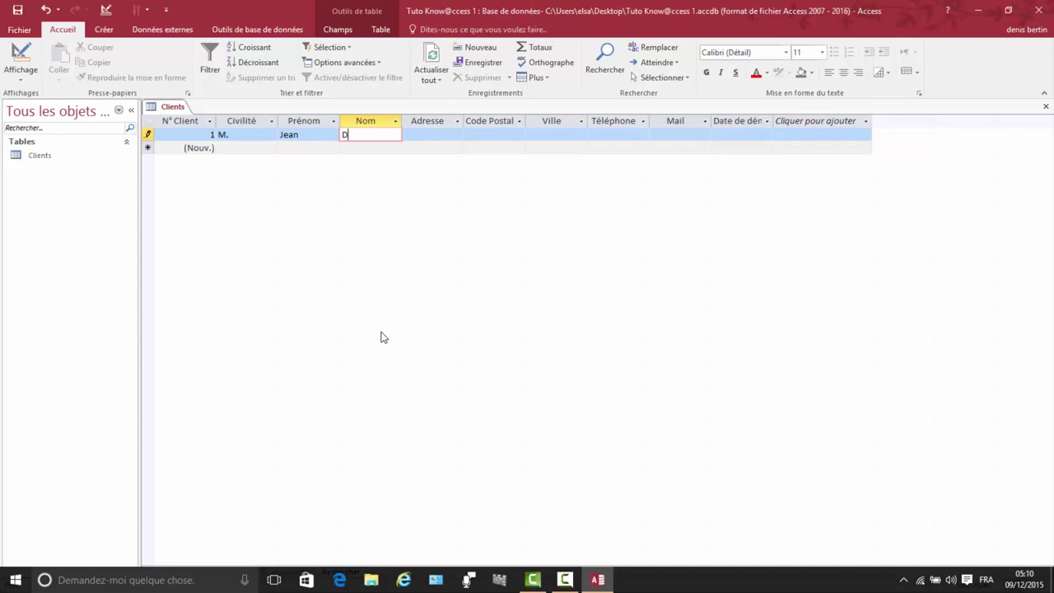
{"action": "type", "text": "Dupond"}
{"action": "left_click", "coordinate": [418, 135]}
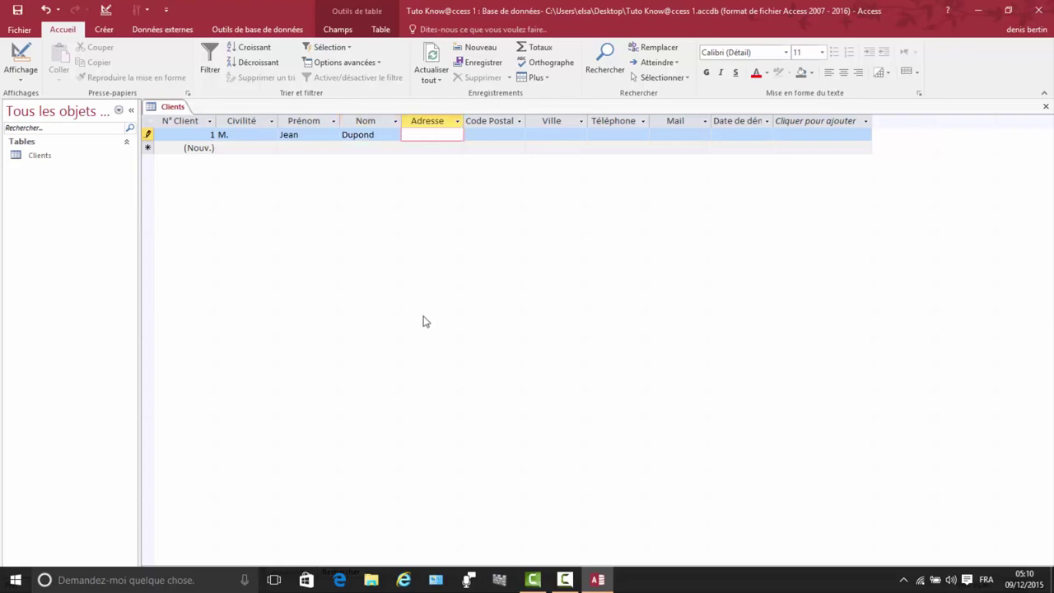
Step: Widen the Adresse column and enter record 1's postal code, city and phone number
{"action": "left_click", "coordinate": [466, 118]}
{"action": "left_click_drag", "start_coordinate": [466, 118], "coordinate": [474, 119]}
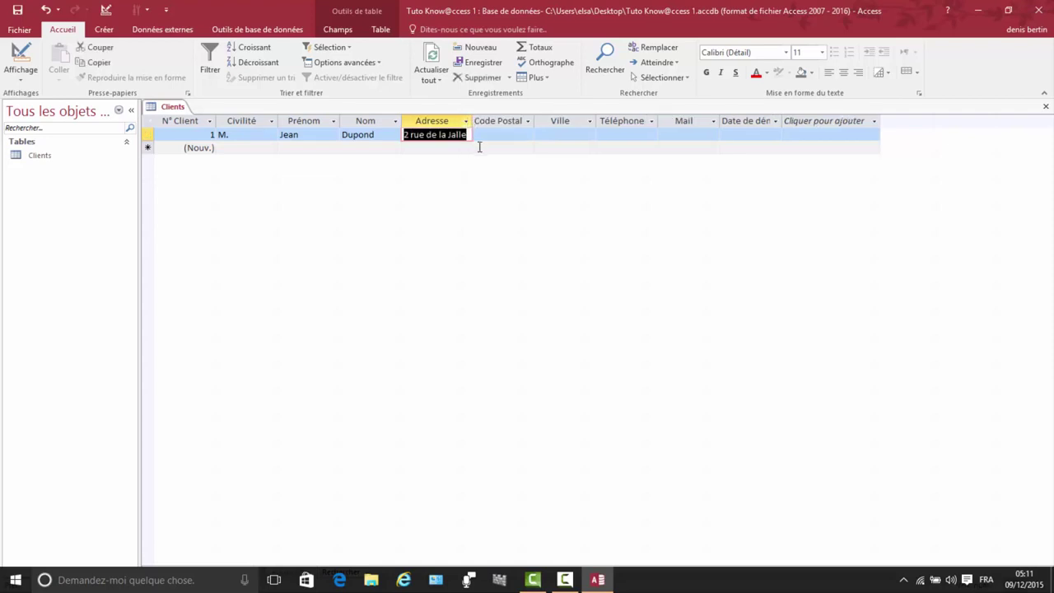
{"action": "left_click", "coordinate": [480, 136]}
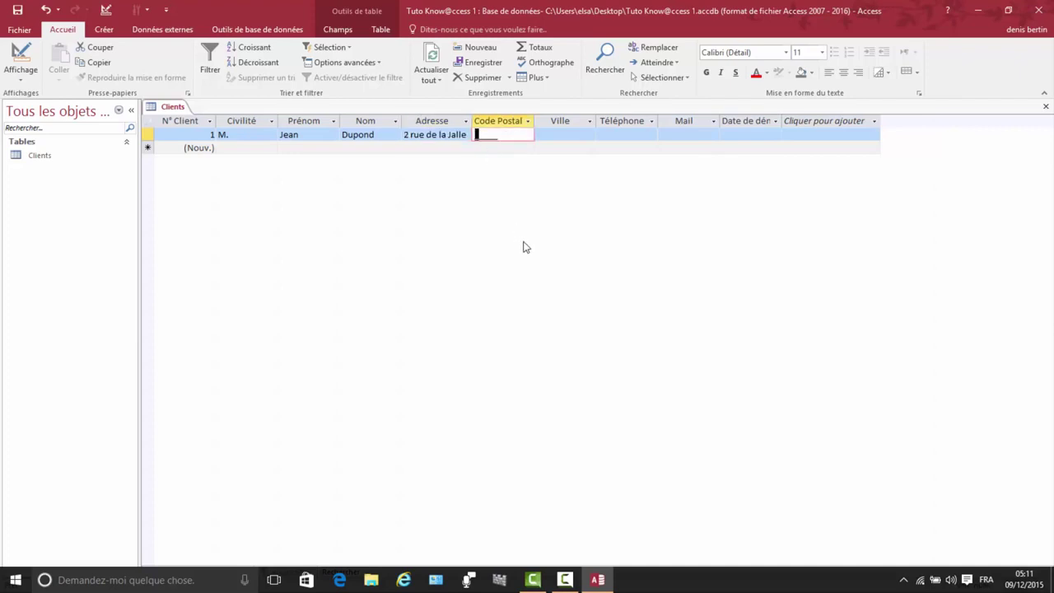
{"action": "type", "text": "75000"}
{"action": "left_click", "coordinate": [566, 135]}
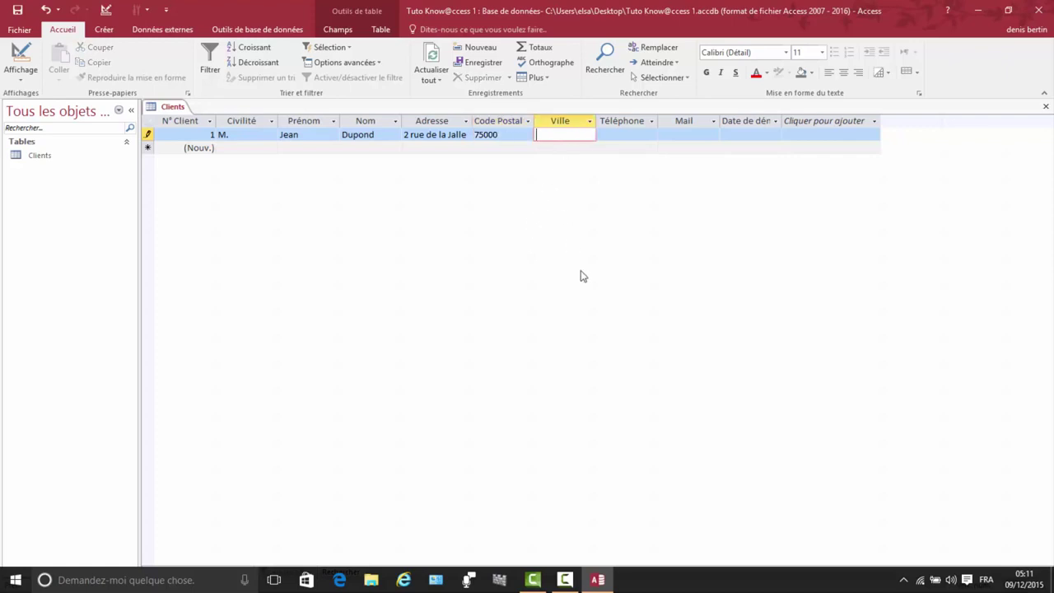
{"action": "type", "text": "Paris"}
{"action": "left_click", "coordinate": [539, 134]}
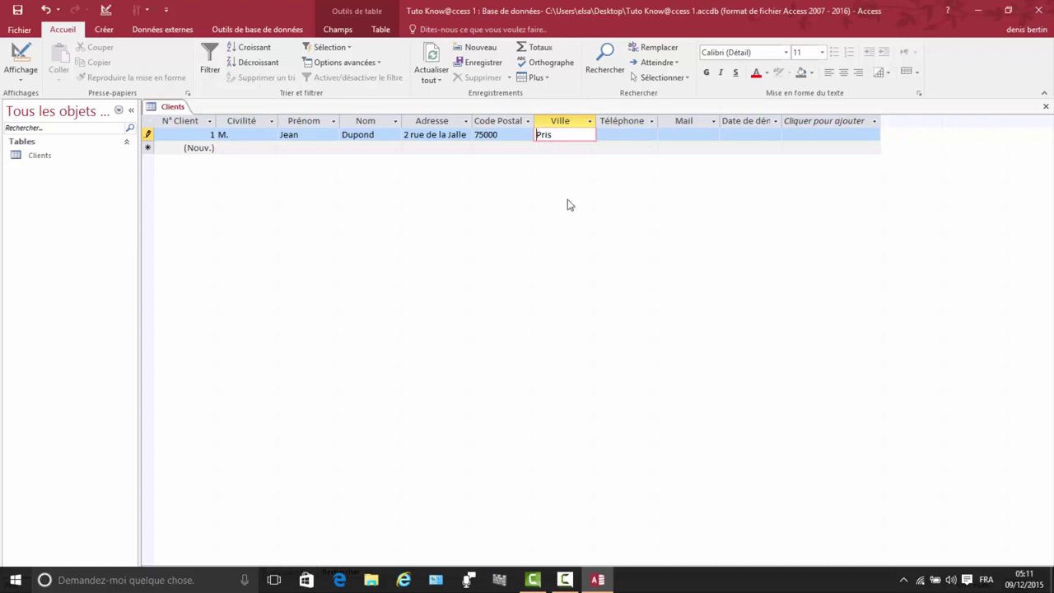
{"action": "left_click", "coordinate": [541, 134]}
{"action": "type", "text": "a"}
{"action": "left_click", "coordinate": [604, 134]}
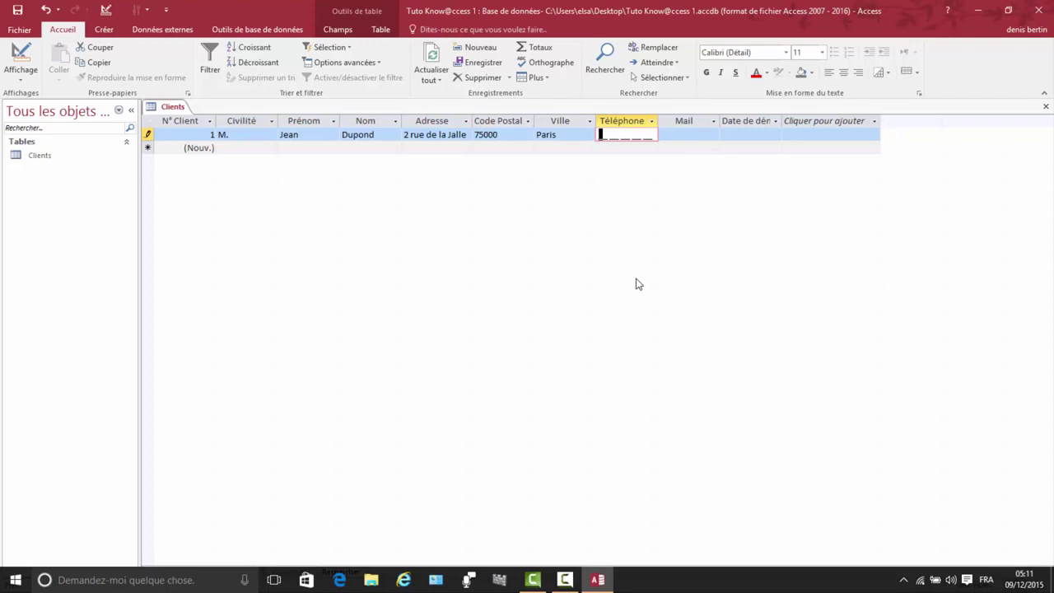
Step: Enter the client's e-mail address, widen the Mail column, and correct the comma and first letter
{"action": "left_click", "coordinate": [666, 137]}
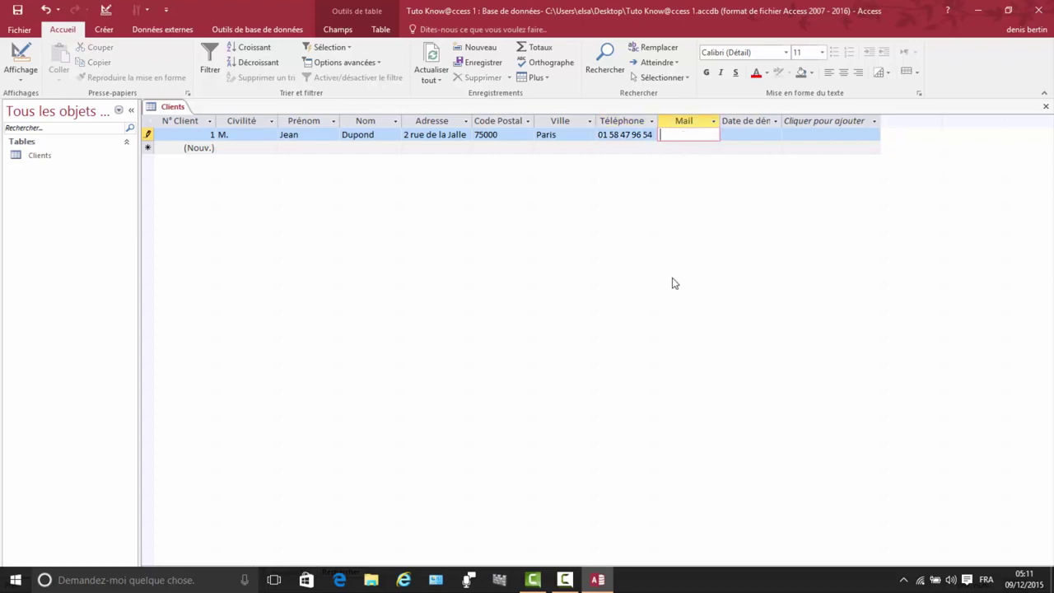
{"action": "double_click", "coordinate": [721, 121]}
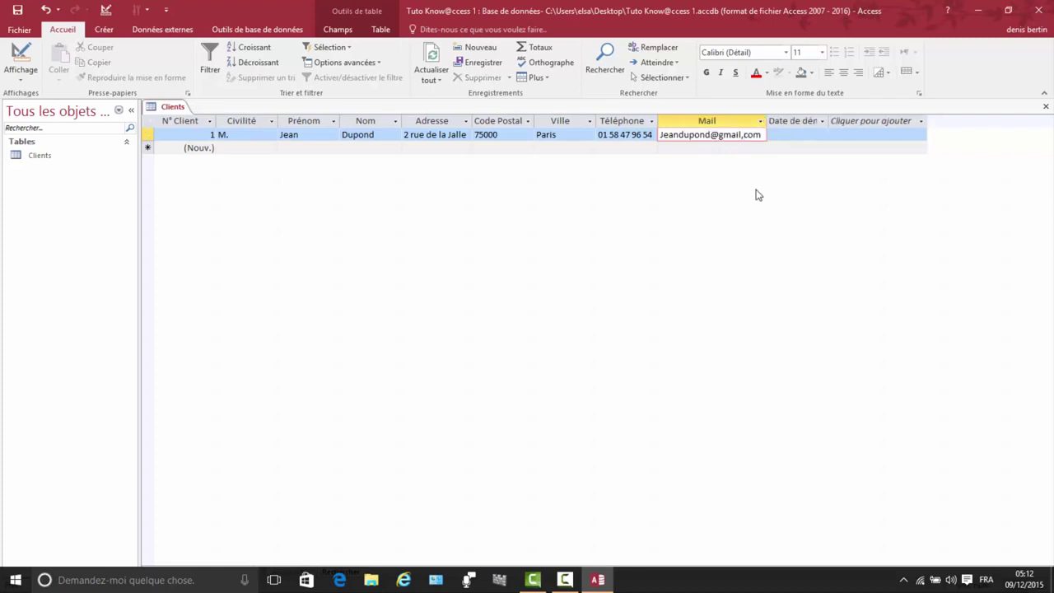
{"action": "key", "text": "Left"}
{"action": "key", "text": "Left"}
{"action": "key", "text": "Left"}
{"action": "key", "text": "BackSpace"}
{"action": "type", "text": "."}
{"action": "key", "text": "Home"}
{"action": "key", "text": "Delete"}
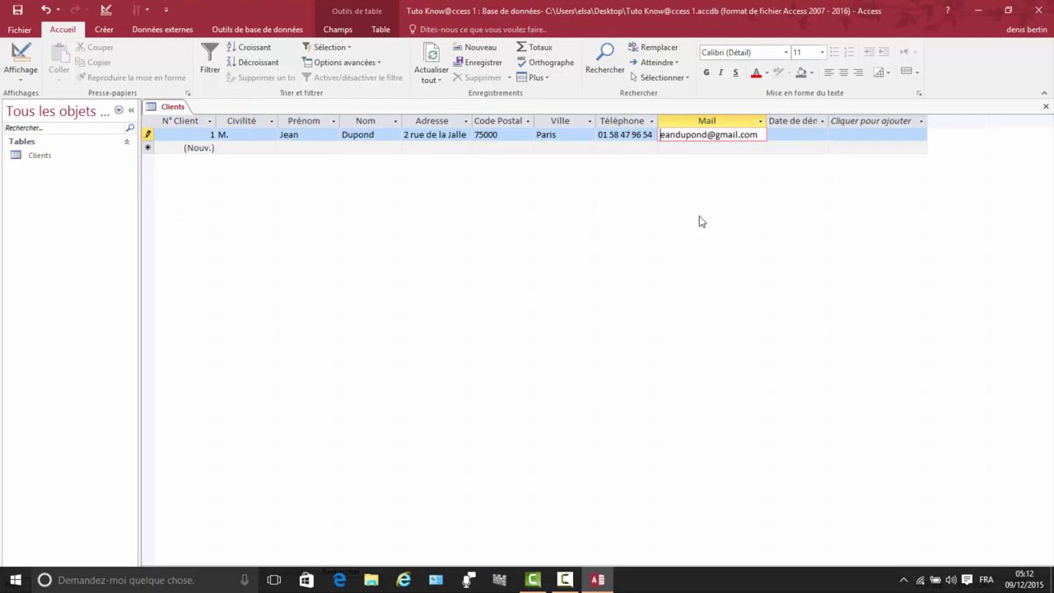
{"action": "type", "text": "j"}
Step: Enter start date 09/12/2015, narrow the Nom, Prénom and Ville columns, and autofit the date column
{"action": "left_click", "coordinate": [772, 133]}
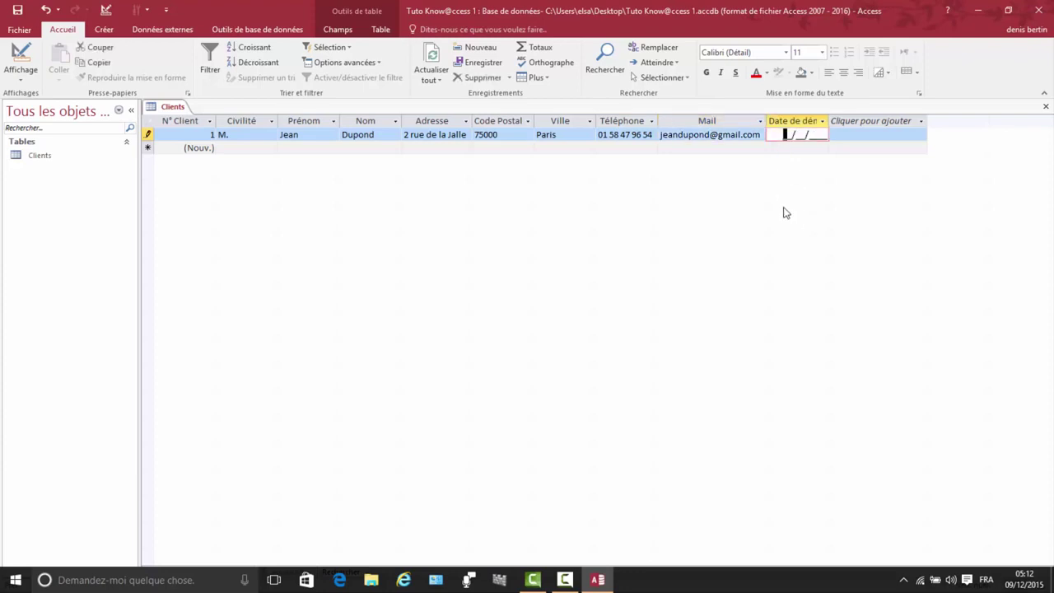
{"action": "type", "text": "09/12/2015"}
{"action": "left_click_drag", "start_coordinate": [404, 118], "coordinate": [382, 120]}
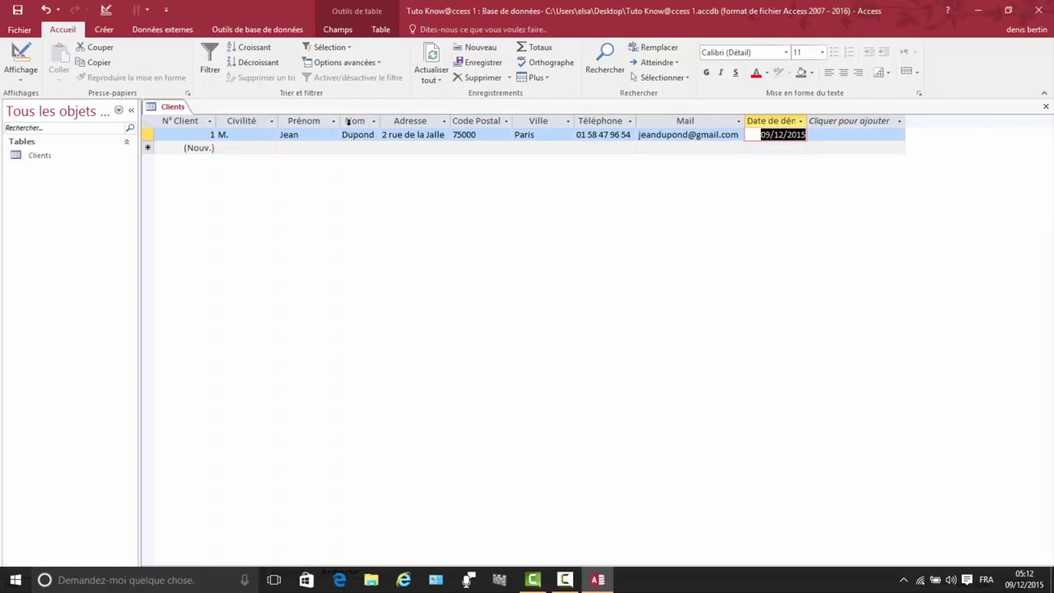
{"action": "left_click_drag", "start_coordinate": [341, 121], "coordinate": [267, 121]}
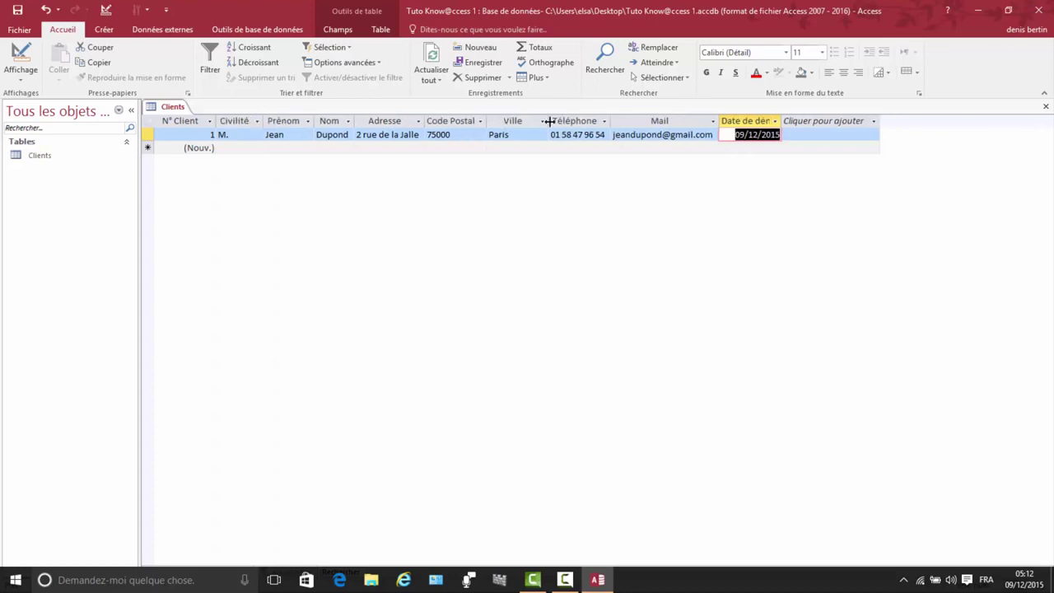
{"action": "left_click_drag", "start_coordinate": [551, 121], "coordinate": [491, 120]}
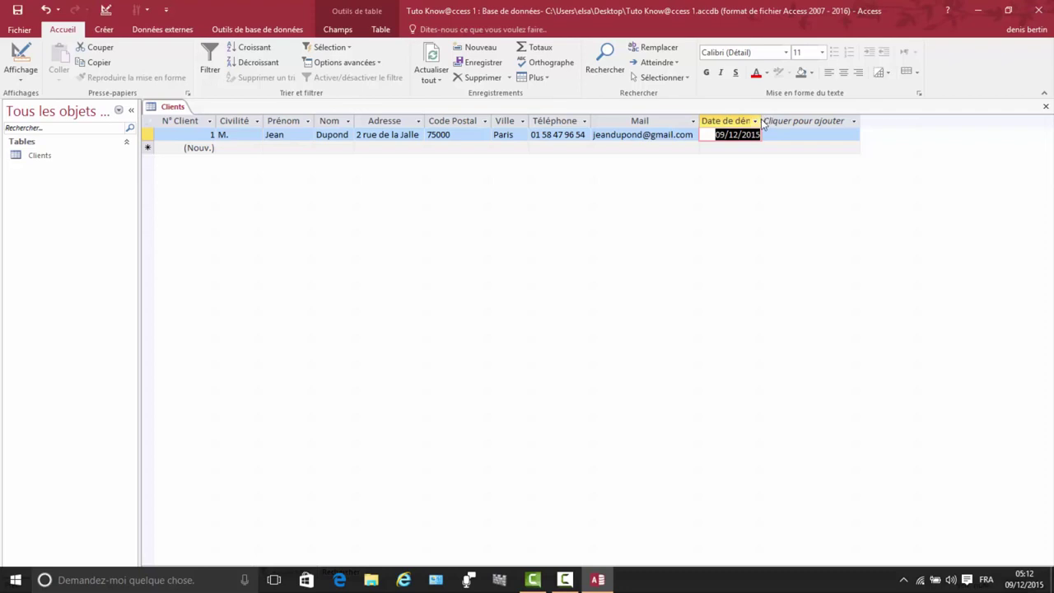
{"action": "double_click", "coordinate": [762, 120]}
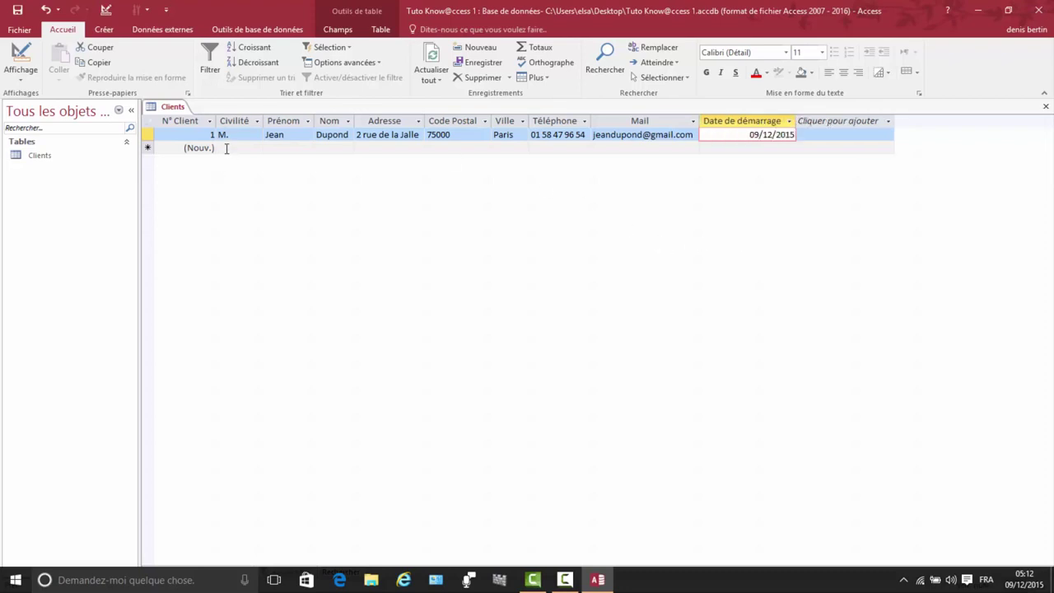
Step: Start record 2 with title Mme and enter the client's first name and surname
{"action": "left_click", "coordinate": [225, 148]}
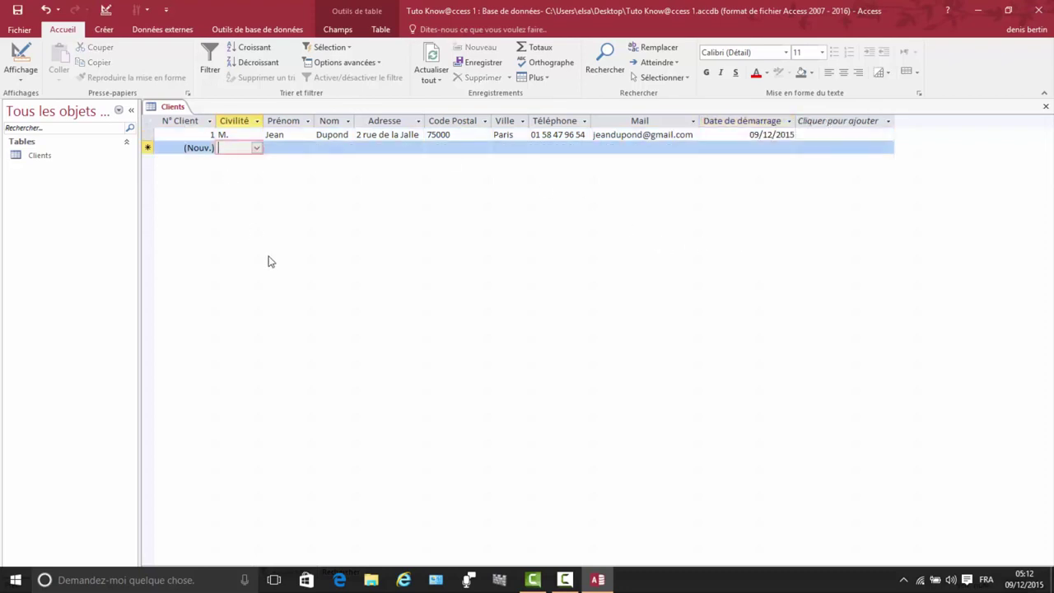
{"action": "left_click", "coordinate": [257, 148]}
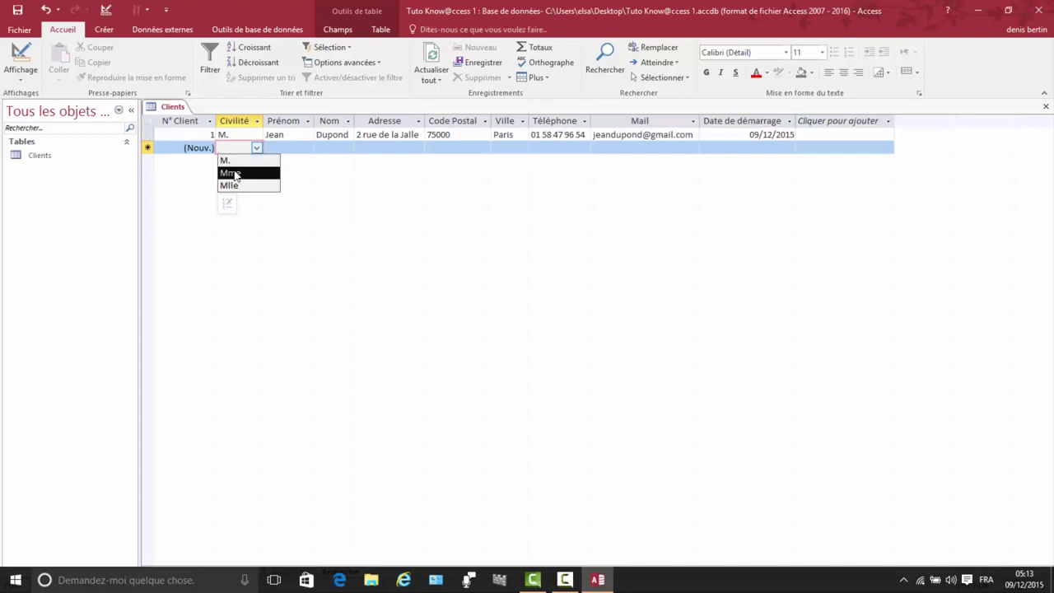
{"action": "left_click", "coordinate": [234, 174]}
{"action": "key", "text": "Tab"}
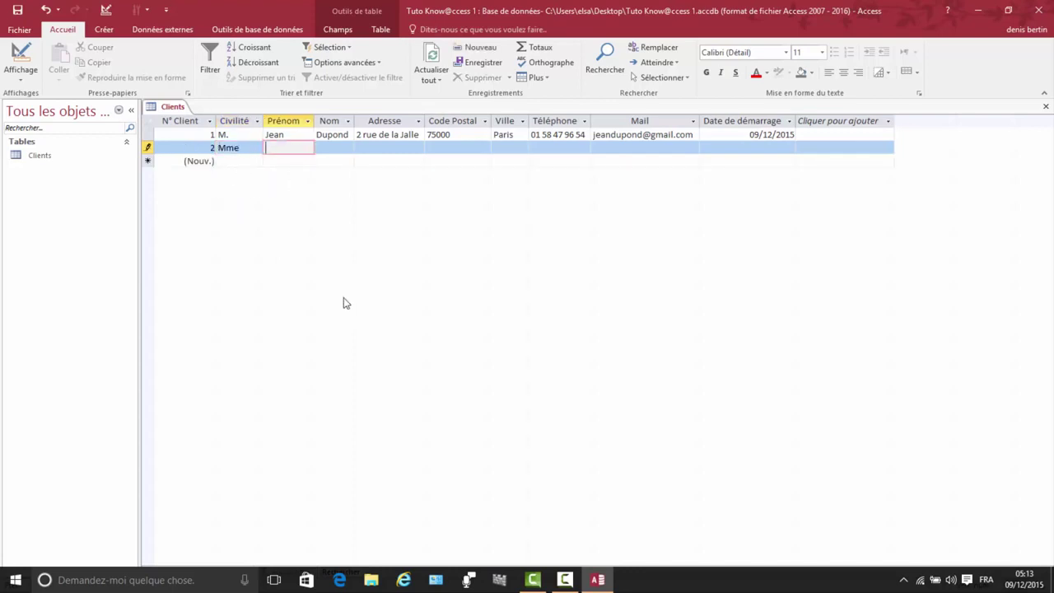
{"action": "left_click", "coordinate": [323, 157]}
{"action": "left_click", "coordinate": [325, 145]}
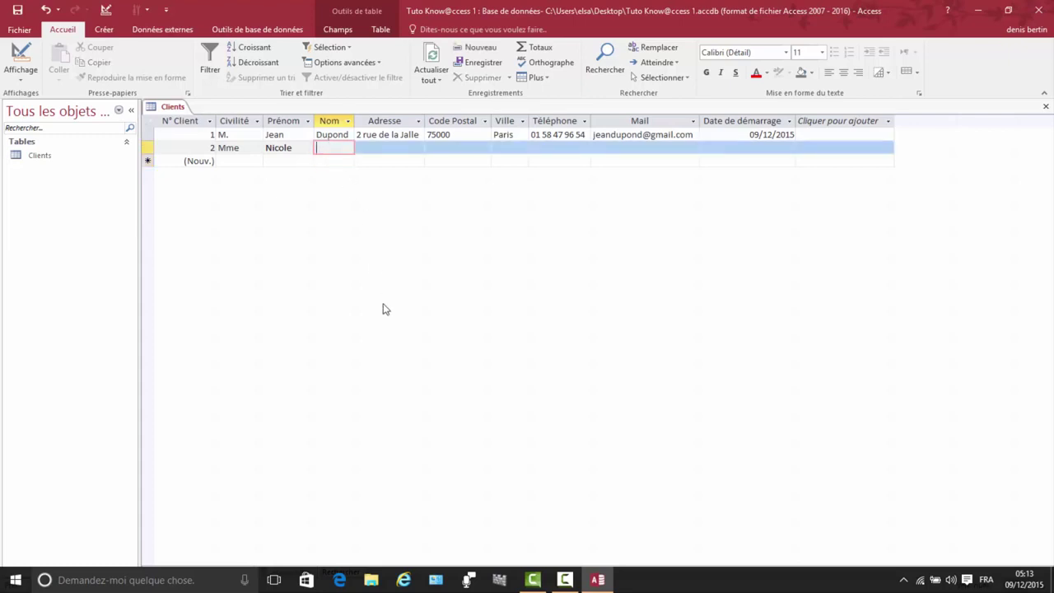
Step: Enter the second client's street address, postal code and city, correcting the city's spelling
{"action": "left_click", "coordinate": [367, 149]}
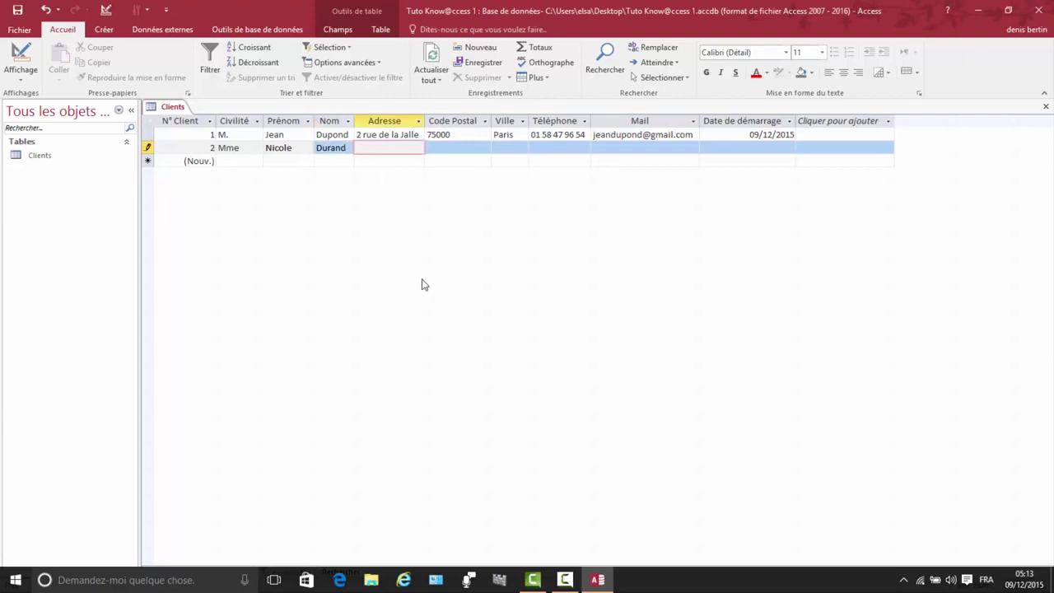
{"action": "key", "text": "Tab"}
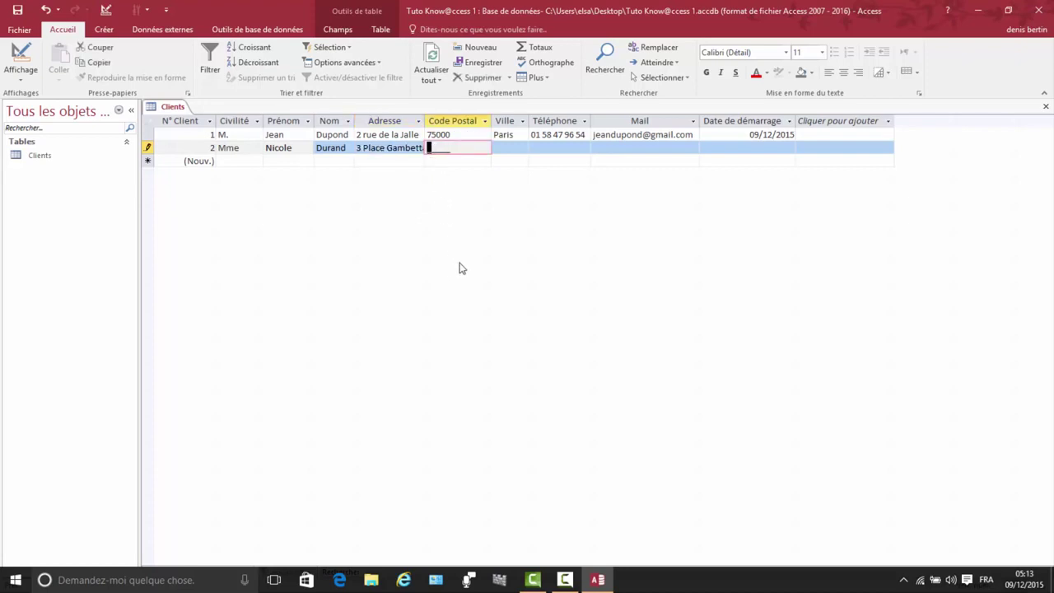
{"action": "type", "text": "69000"}
{"action": "left_click", "coordinate": [499, 149]}
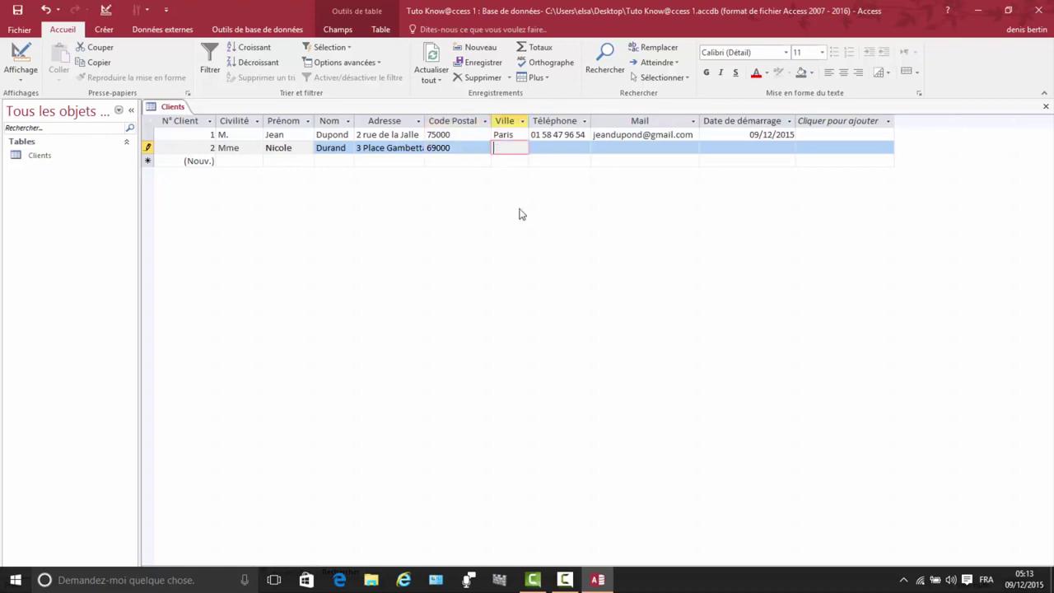
{"action": "type", "text": "L"}
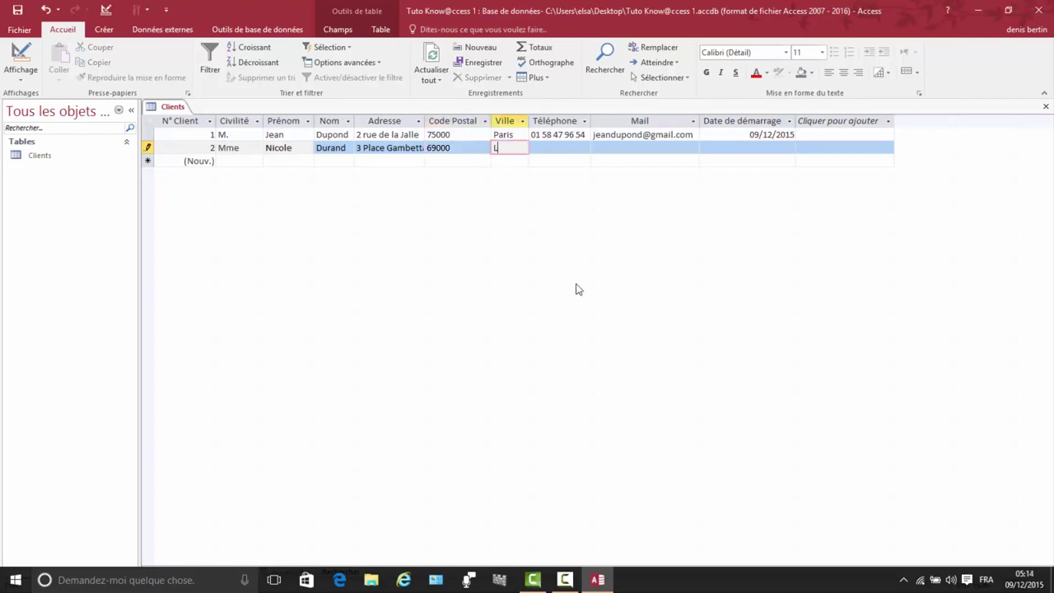
{"action": "type", "text": "ion"}
{"action": "key", "text": "Left"}
{"action": "key", "text": "Left"}
{"action": "key", "text": "BackSpace"}
{"action": "type", "text": "y"}
Step: Fill in record 2's phone number, e-mail address and start date 09/12/2015
{"action": "left_click", "coordinate": [536, 148]}
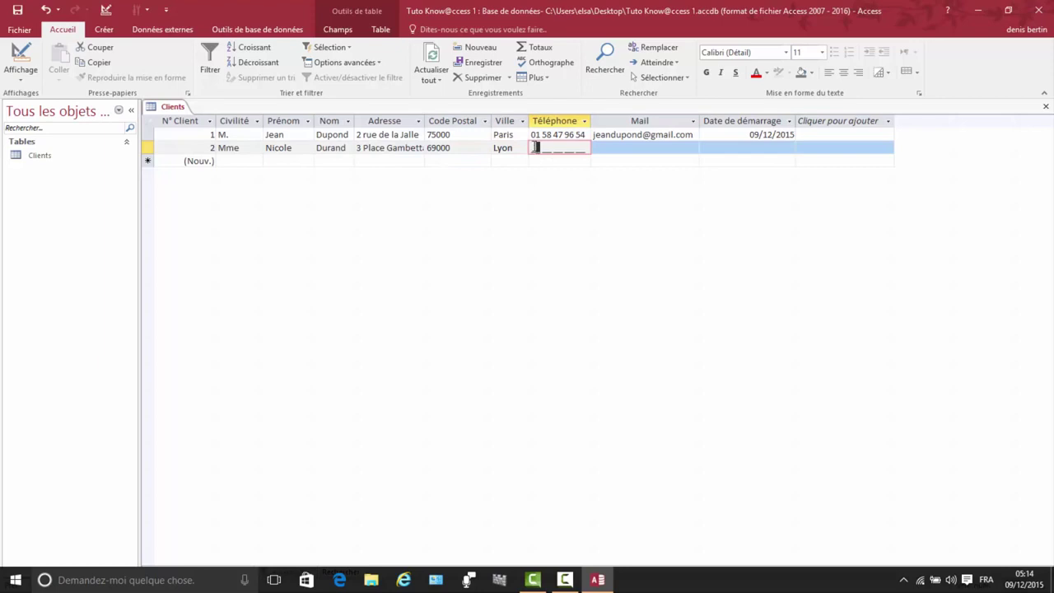
{"action": "left_click", "coordinate": [599, 150]}
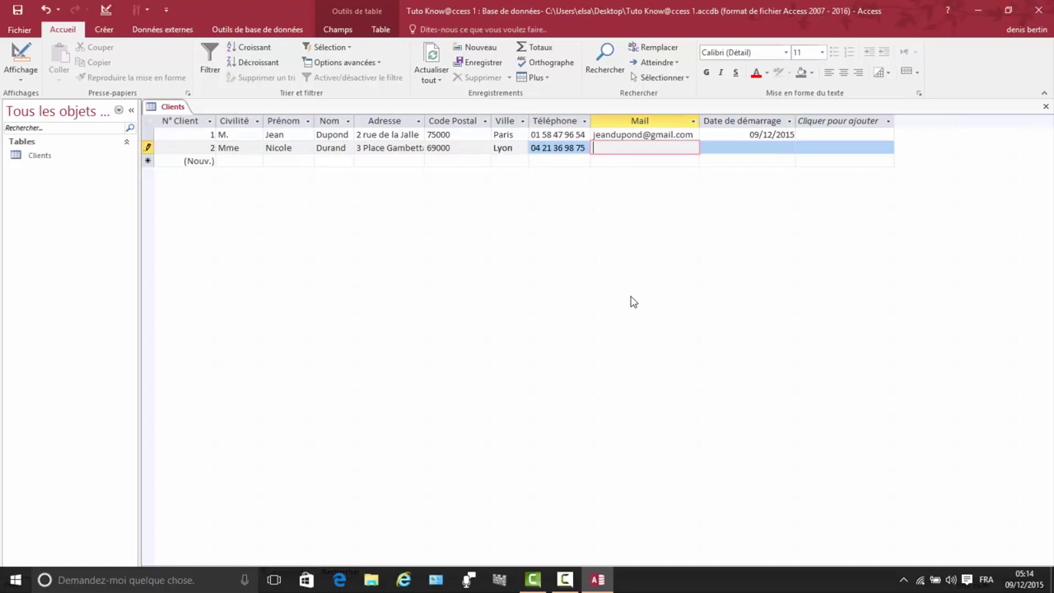
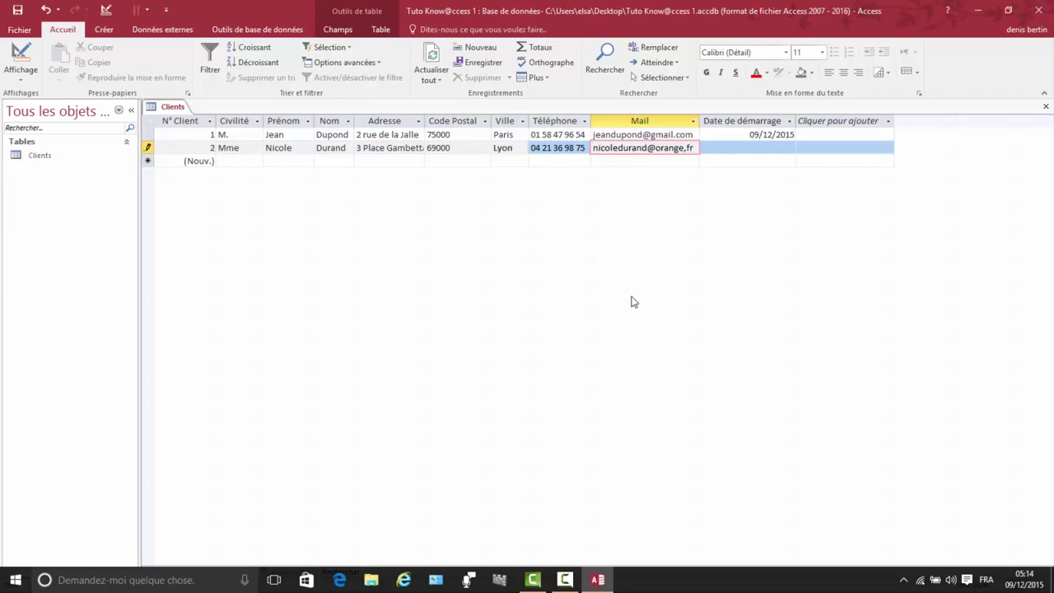
{"action": "left_click", "coordinate": [725, 149]}
{"action": "type", "text": "09/1"}
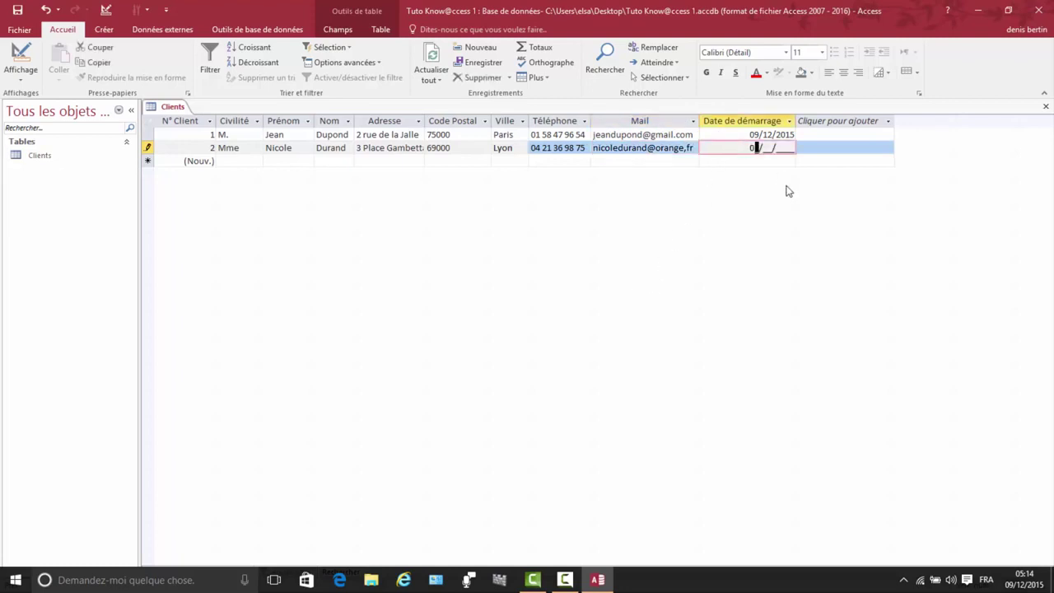
{"action": "type", "text": "2/2015"}
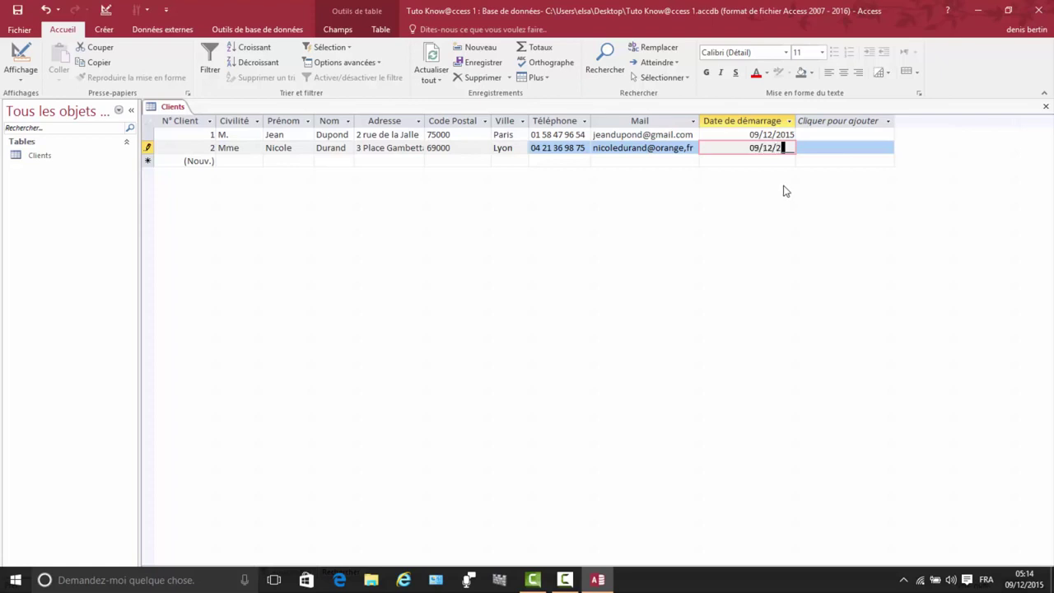
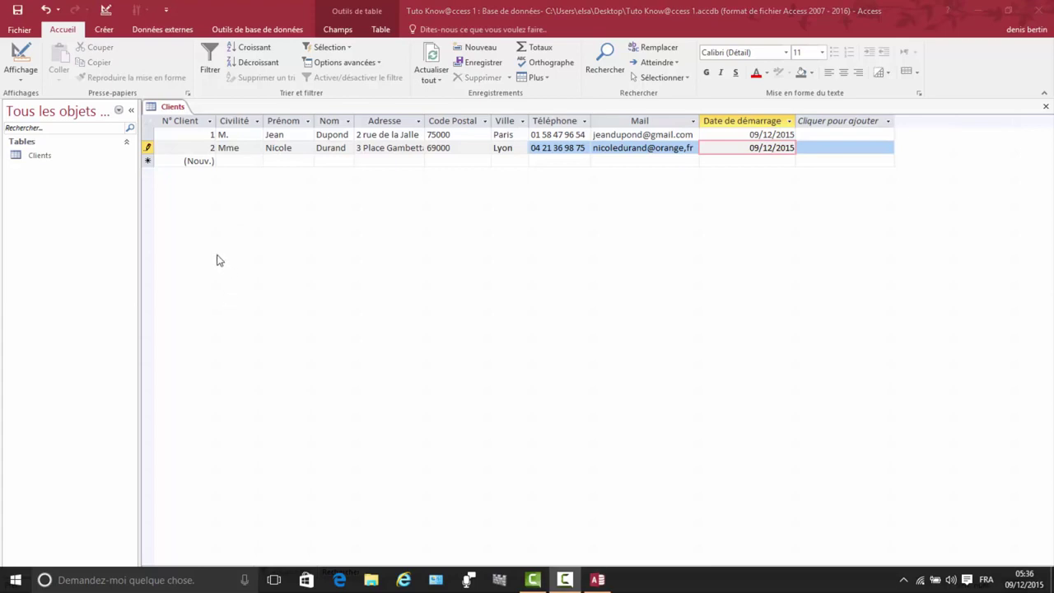
Step: Close the Clients table, saving its layout changes
{"action": "left_click", "coordinate": [174, 109]}
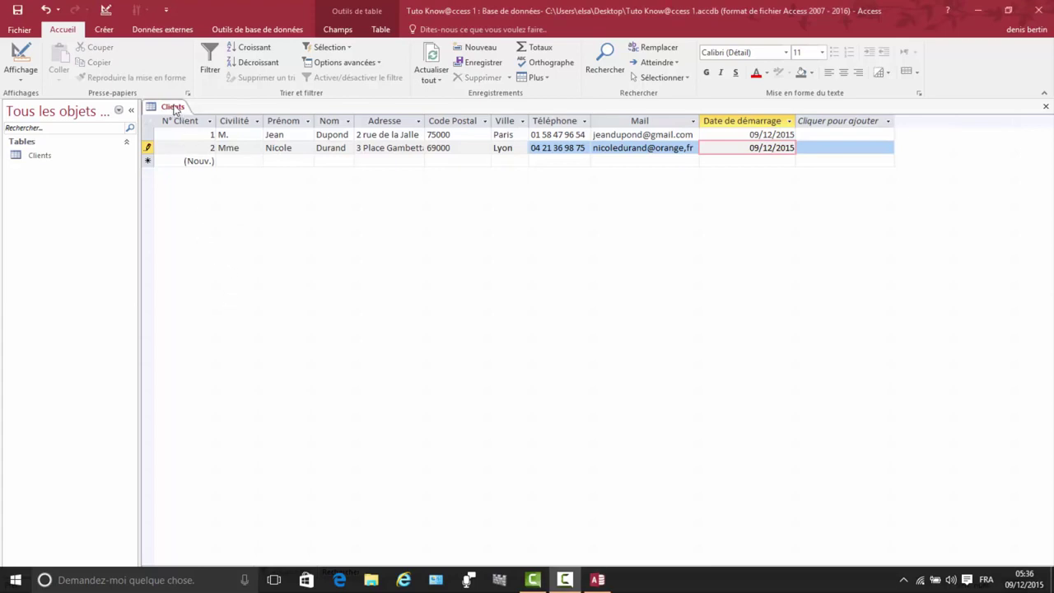
{"action": "right_click", "coordinate": [175, 109]}
{"action": "left_click", "coordinate": [221, 130]}
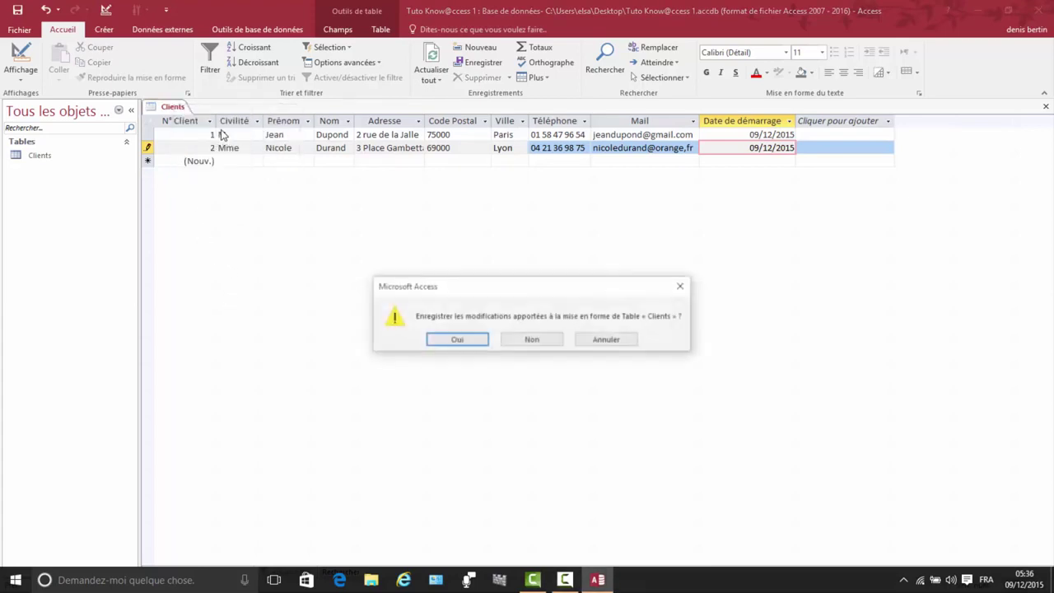
{"action": "left_click", "coordinate": [463, 340]}
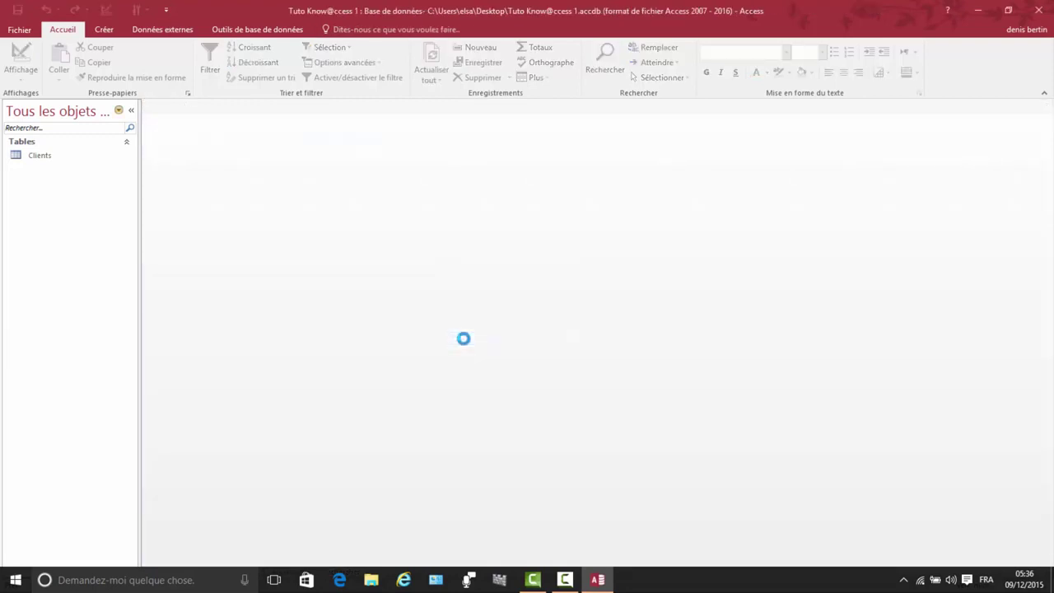
{"action": "left_click", "coordinate": [104, 31]}
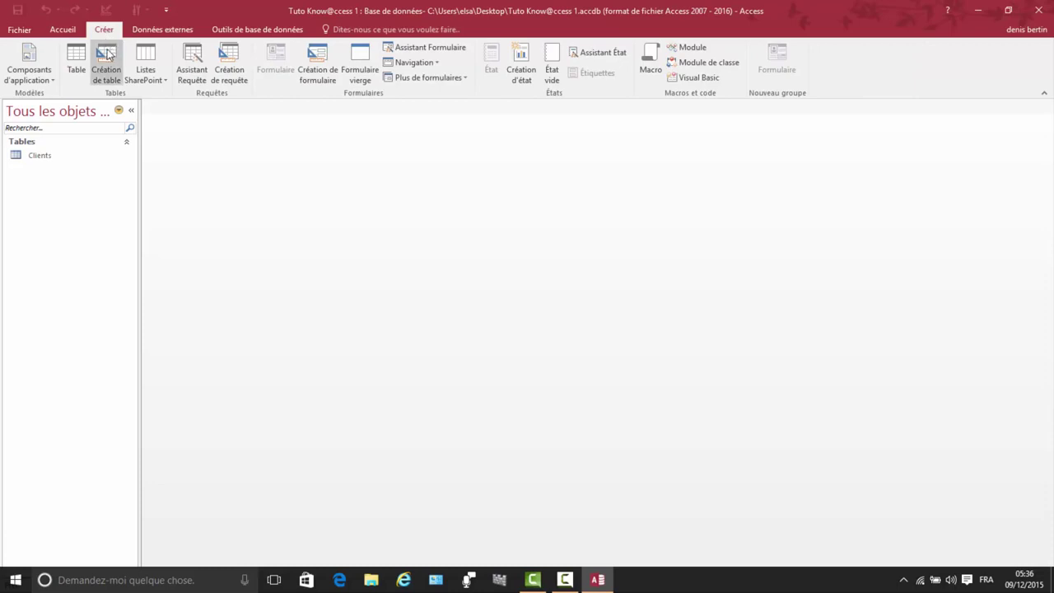
Step: Start a new table design with a first field N°_Prestation of type NuméroAuto
{"action": "left_click", "coordinate": [106, 59]}
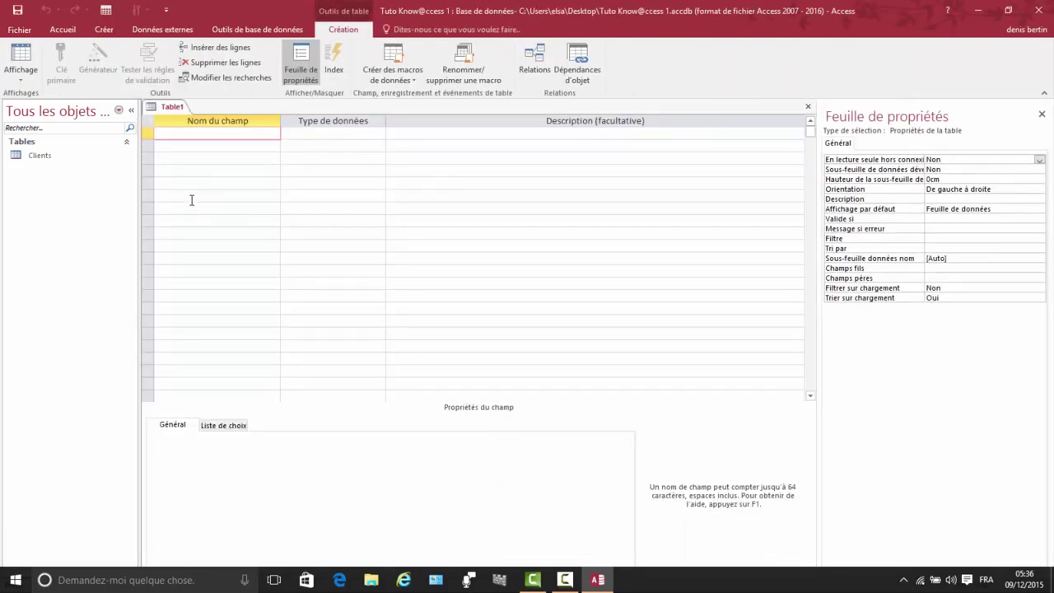
{"action": "type", "text": "n"}
{"action": "key", "text": "BackSpace"}
{"action": "type", "text": "N°"}
{"action": "key", "text": "BackSpace"}
{"action": "type", "text": "_PRESTATION"}
{"action": "key", "text": "BackSpace"}
{"action": "key", "text": "BackSpace"}
{"action": "key", "text": "BackSpace"}
{"action": "key", "text": "BackSpace"}
{"action": "key", "text": "BackSpace"}
{"action": "key", "text": "BackSpace"}
{"action": "key", "text": "BackSpace"}
{"action": "key", "text": "BackSpace"}
{"action": "key", "text": "BackSpace"}
{"action": "type", "text": "restation"}
{"action": "left_click", "coordinate": [321, 133]}
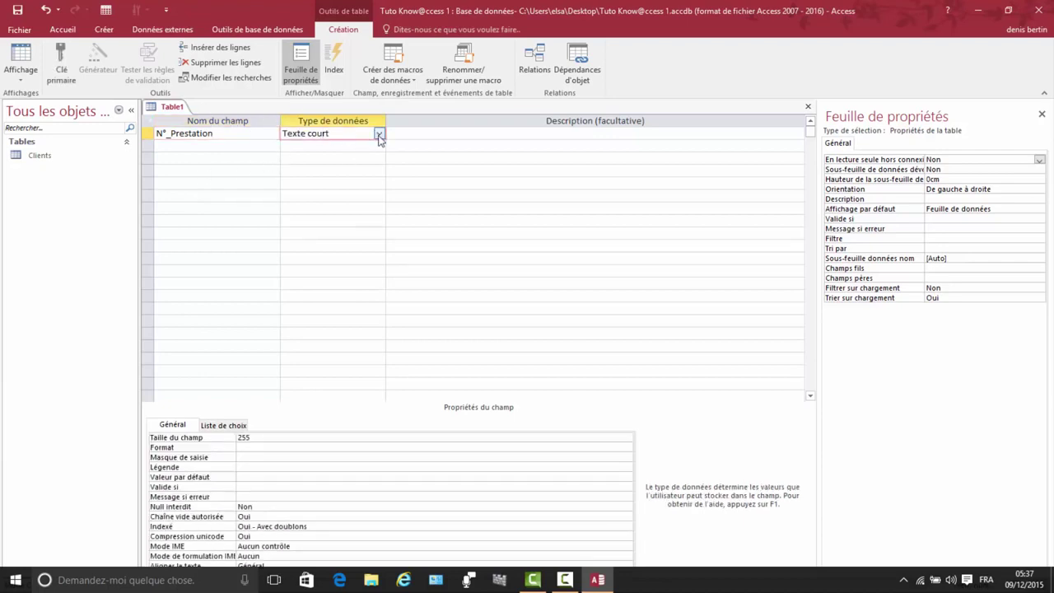
{"action": "left_click", "coordinate": [379, 135]}
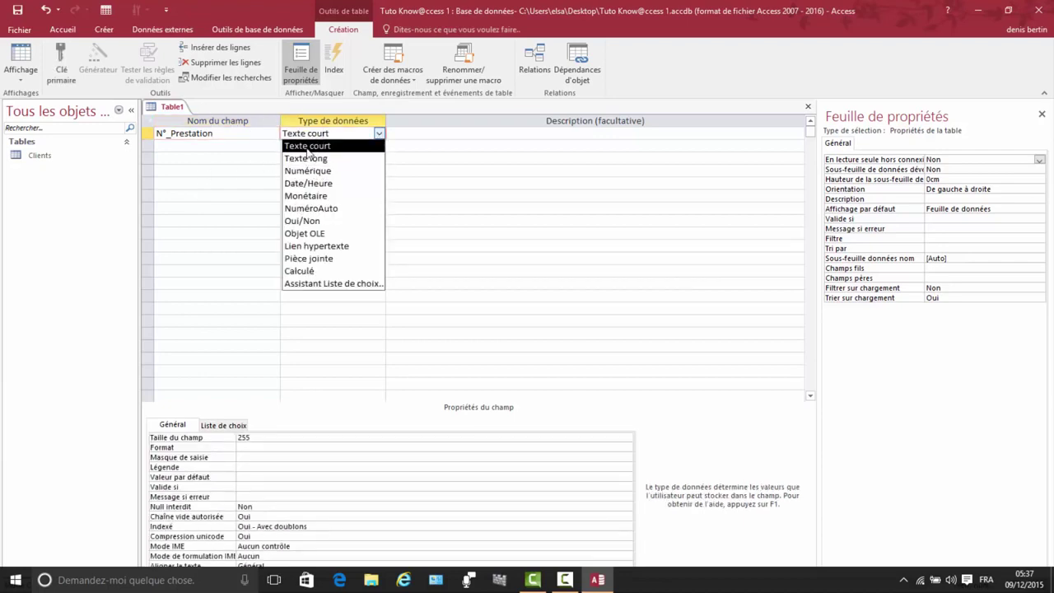
{"action": "left_click", "coordinate": [310, 209]}
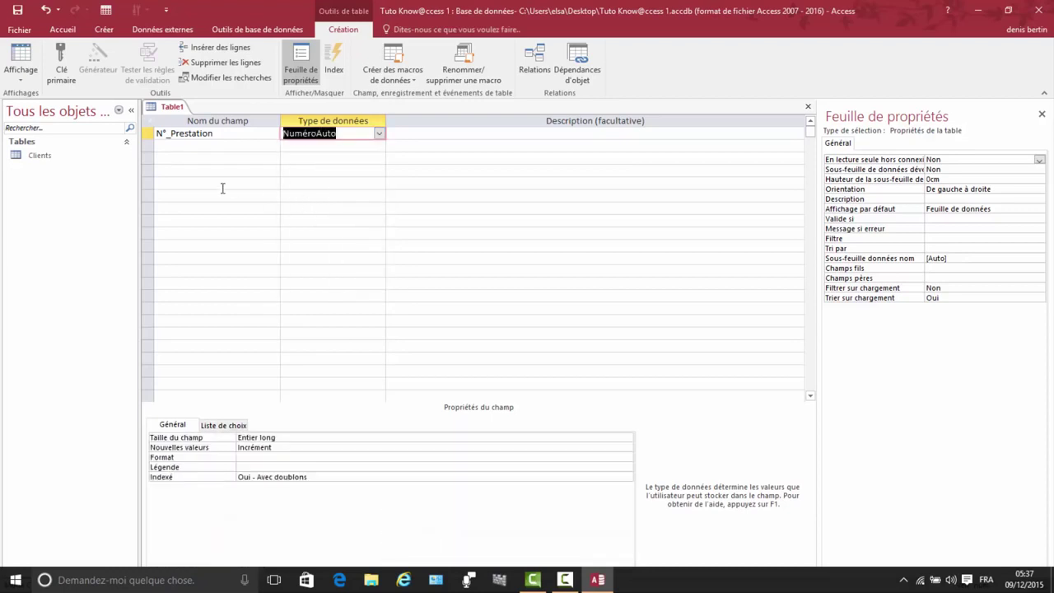
Step: Name the second field Ref_Prestation
{"action": "left_click", "coordinate": [175, 145]}
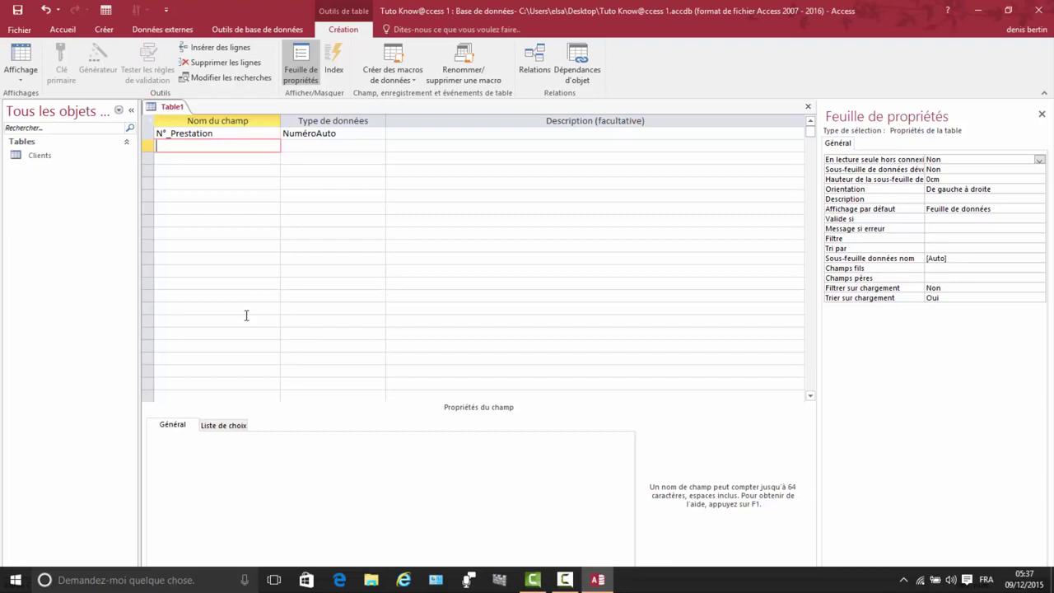
{"action": "type", "text": "Ref_Prestation"}
Step: Limit Ref_Prestation's field size to 15 characters
{"action": "left_click", "coordinate": [336, 147]}
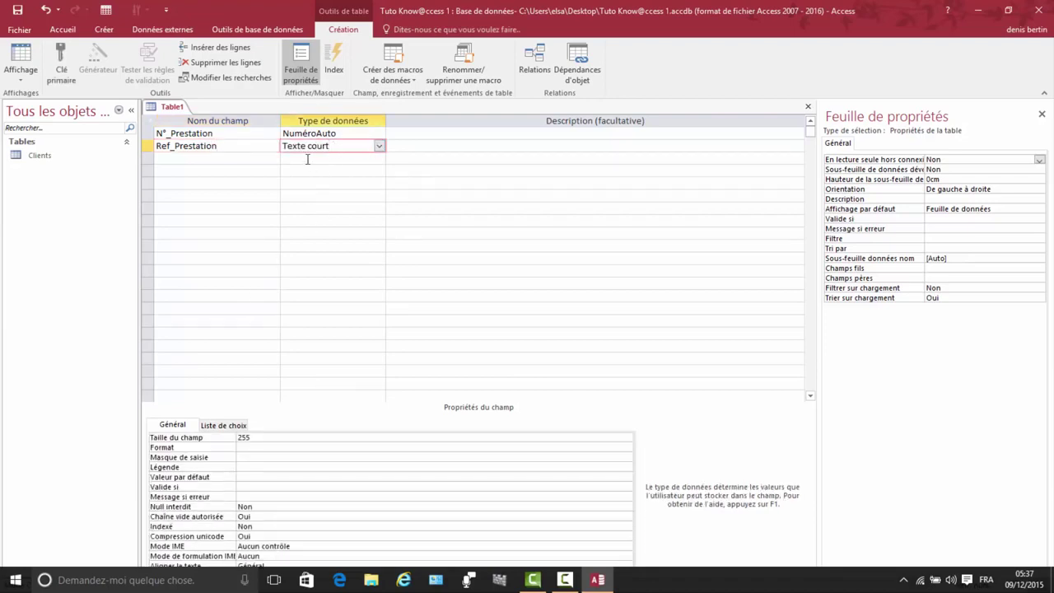
{"action": "left_click", "coordinate": [254, 438]}
{"action": "key", "text": "BackSpace"}
{"action": "key", "text": "BackSpace"}
{"action": "key", "text": "BackSpace"}
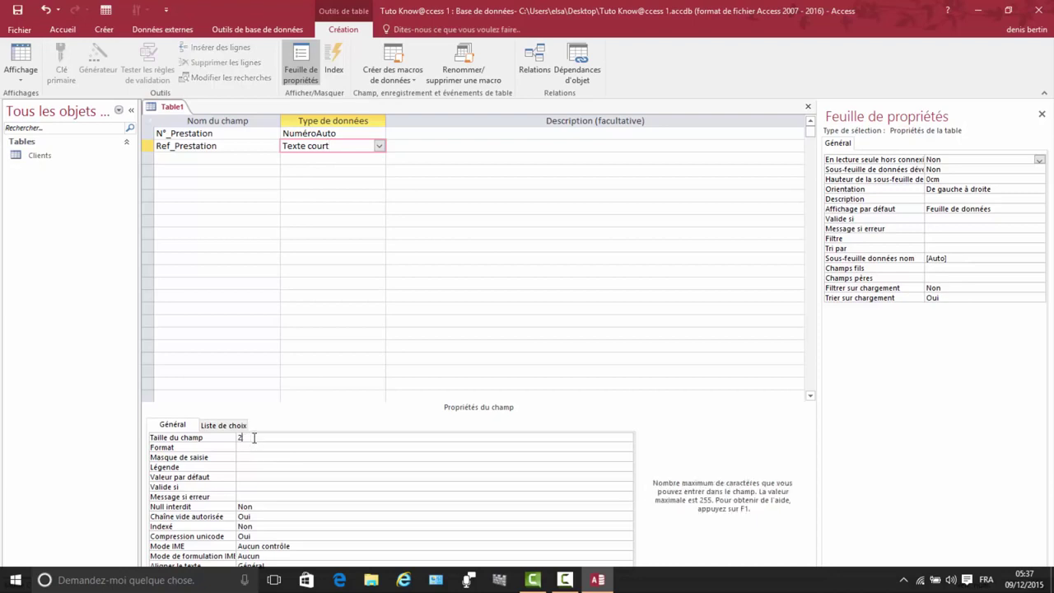
{"action": "type", "text": "15"}
Step: Add Famille and Désignation as Texte court fields, with Désignation sized 150
{"action": "left_click", "coordinate": [164, 157]}
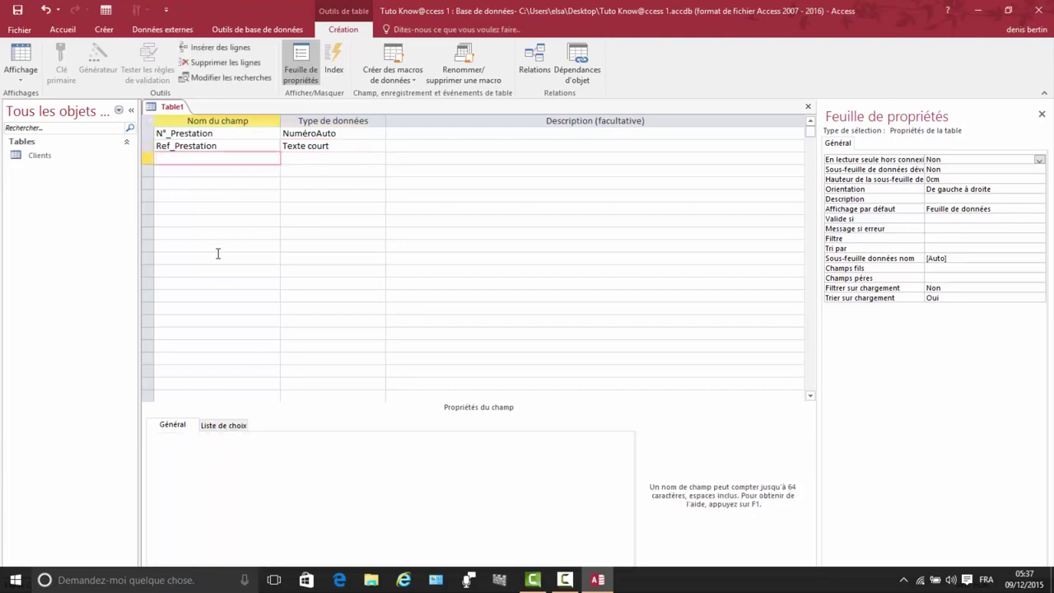
{"action": "type", "text": "Famille"}
{"action": "left_click", "coordinate": [311, 155]}
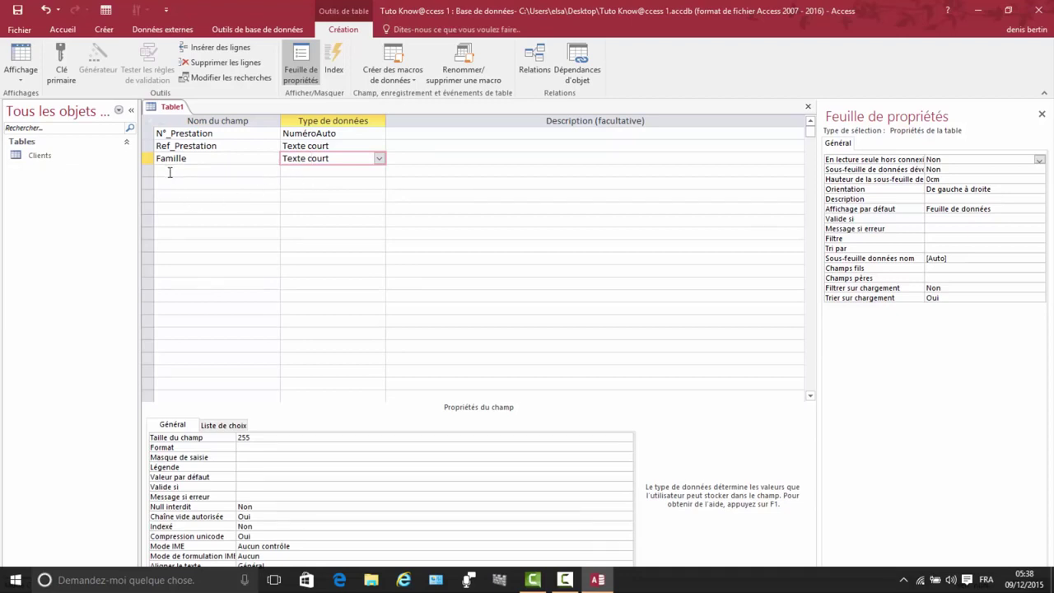
{"action": "left_click", "coordinate": [170, 173]}
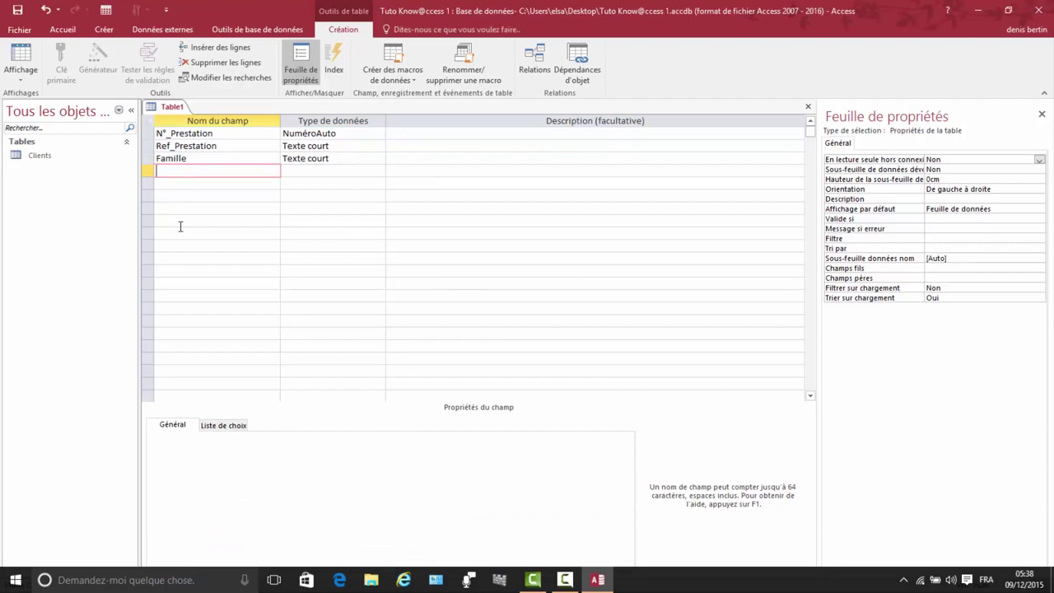
{"action": "type", "text": "Désignation"}
{"action": "left_click", "coordinate": [301, 170]}
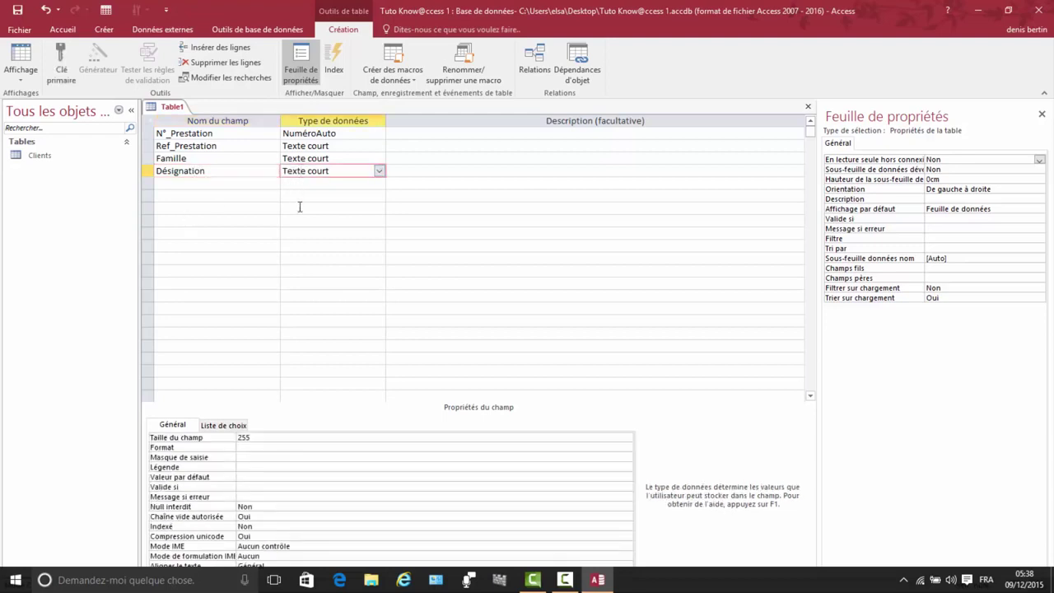
{"action": "left_click", "coordinate": [255, 437]}
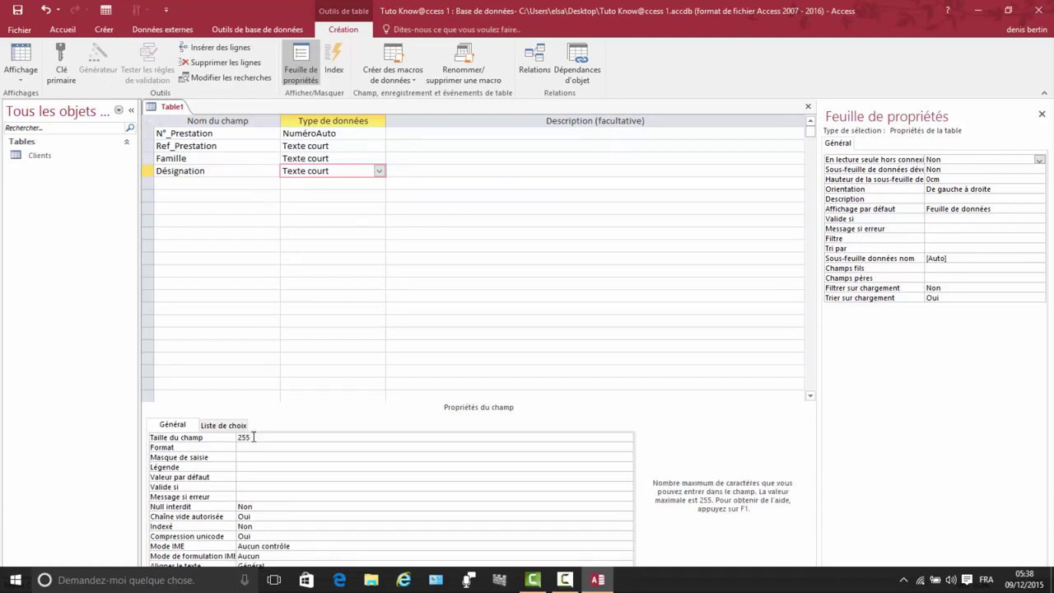
{"action": "left_click", "coordinate": [221, 438]}
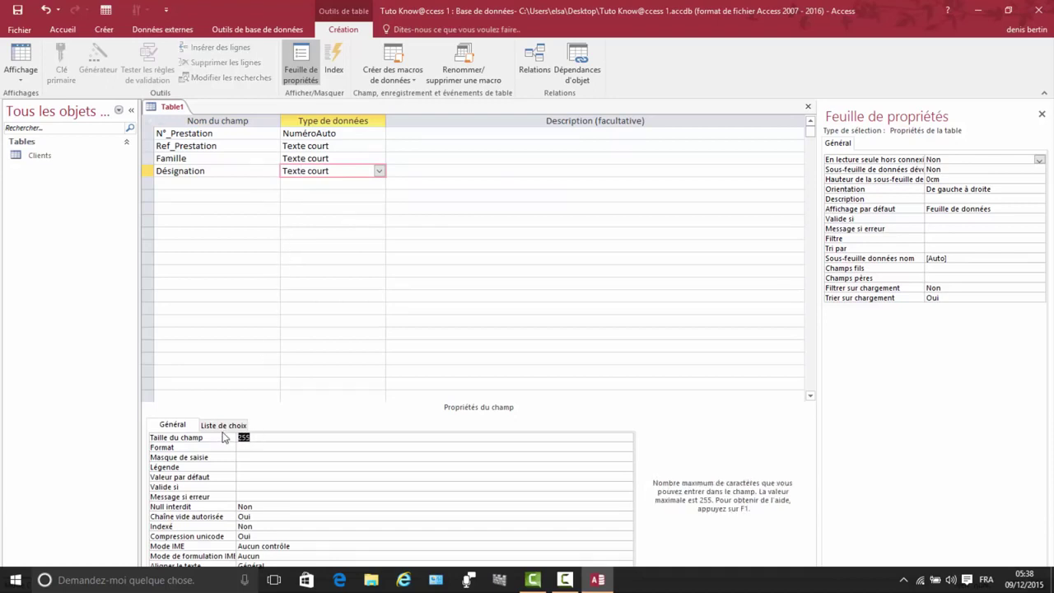
{"action": "type", "text": "150"}
{"action": "left_click", "coordinate": [166, 182]}
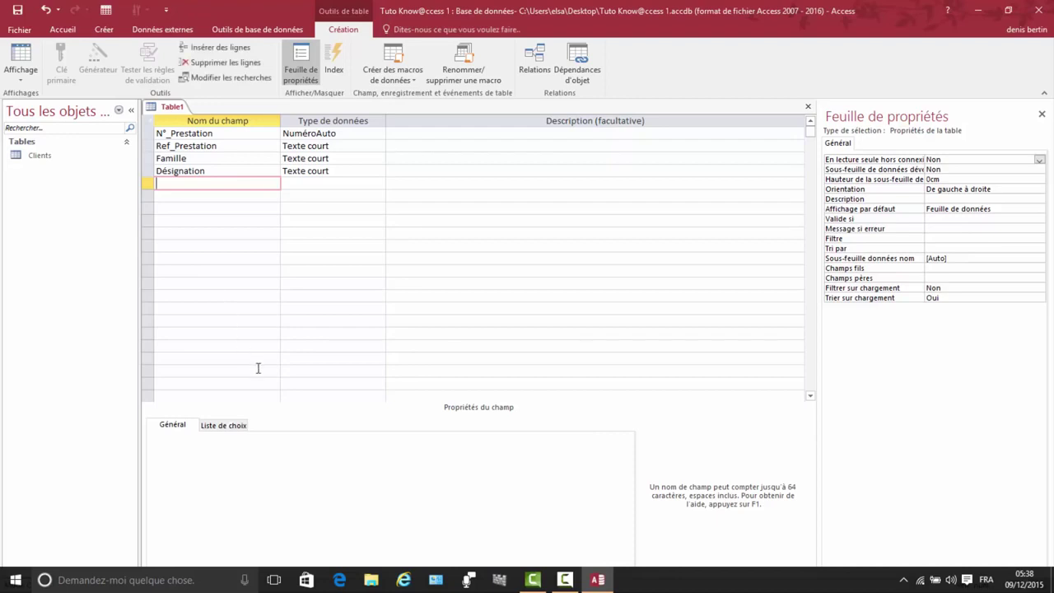
Step: Add a Prix Unitaire field of type Monétaire
{"action": "type", "text": "Prix Unitaire"}
{"action": "left_click", "coordinate": [296, 185]}
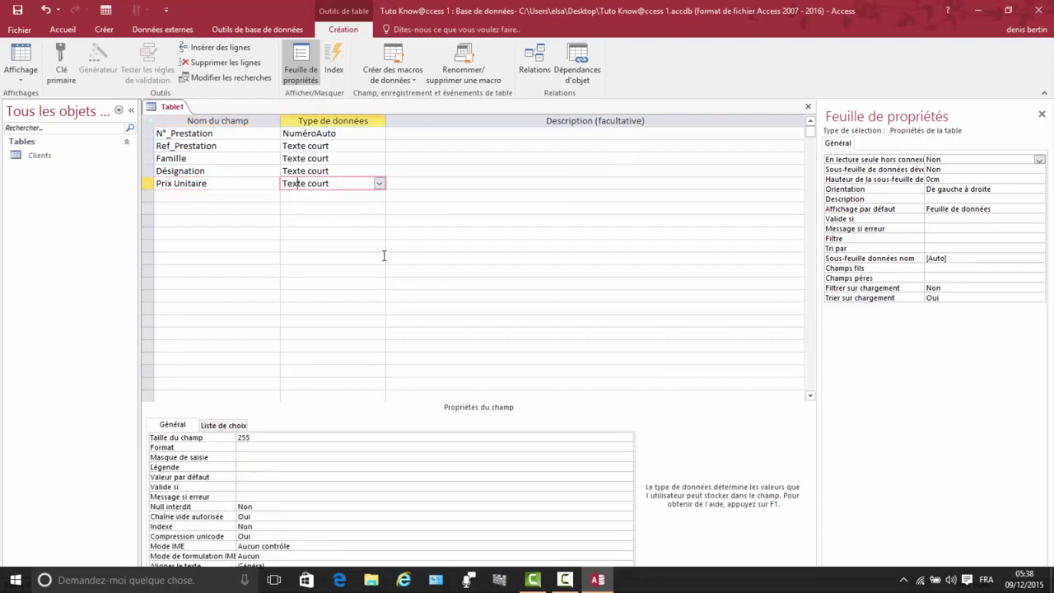
{"action": "left_click", "coordinate": [379, 184]}
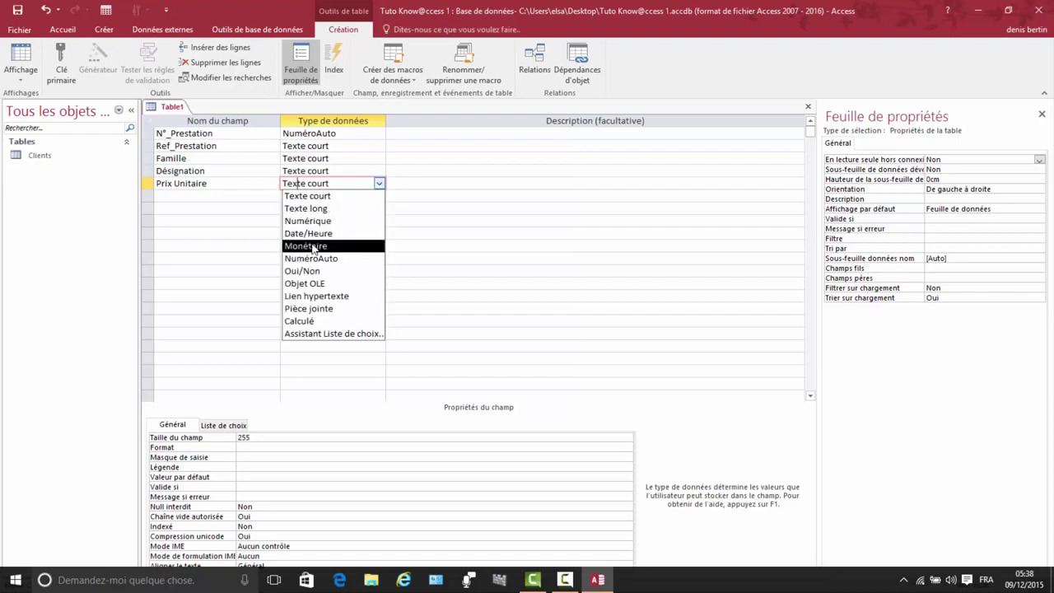
{"action": "left_click", "coordinate": [313, 246]}
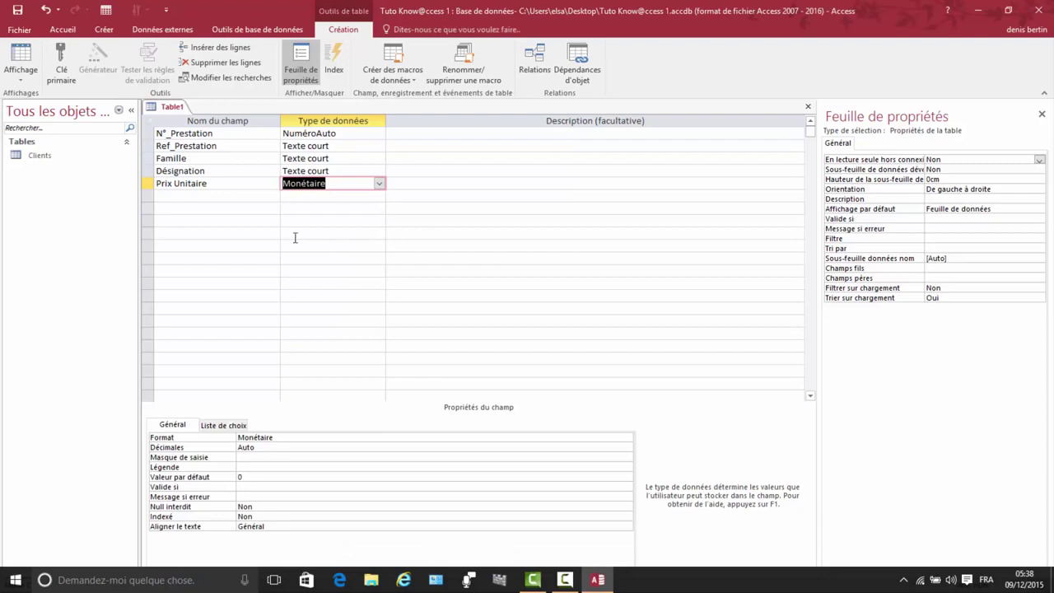
Step: Add a Quantité field of type Numérique, correcting its spelling
{"action": "left_click", "coordinate": [168, 197]}
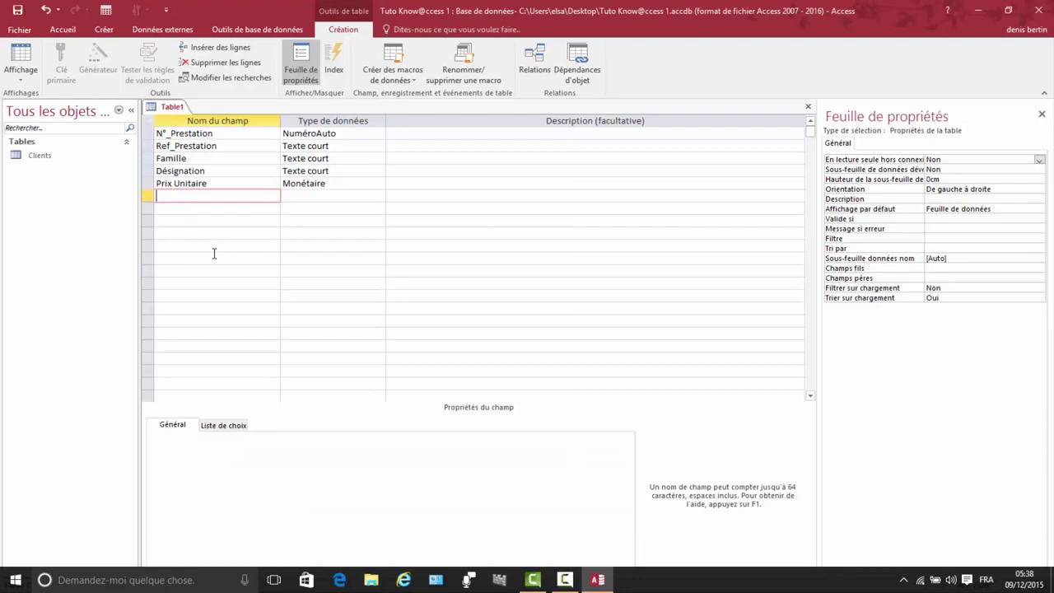
{"action": "type", "text": "Quantité"}
{"action": "left_click", "coordinate": [172, 196]}
{"action": "type", "text": "n"}
{"action": "left_click", "coordinate": [305, 196]}
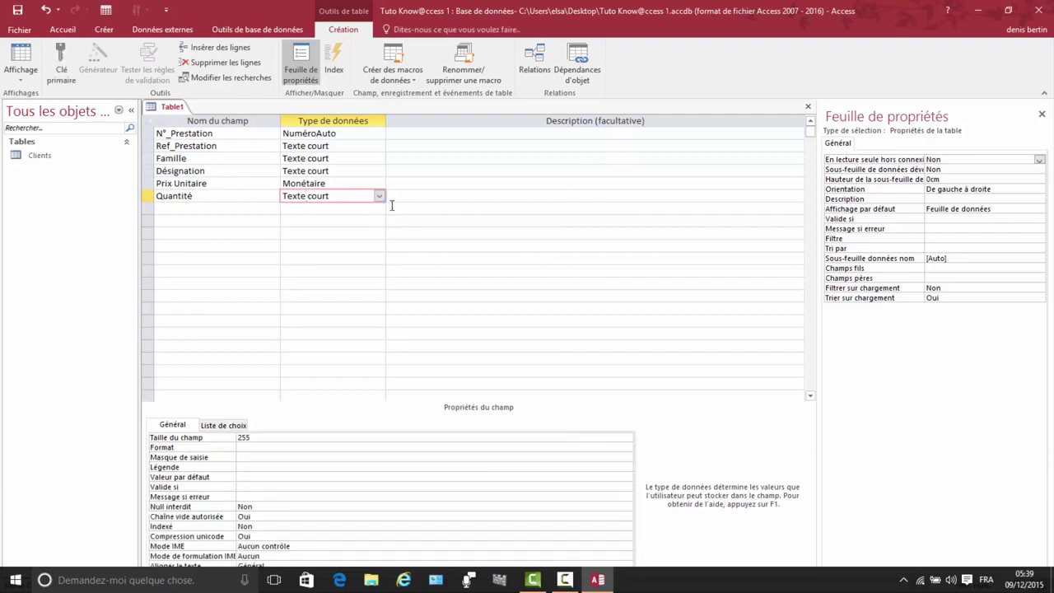
{"action": "left_click", "coordinate": [381, 198]}
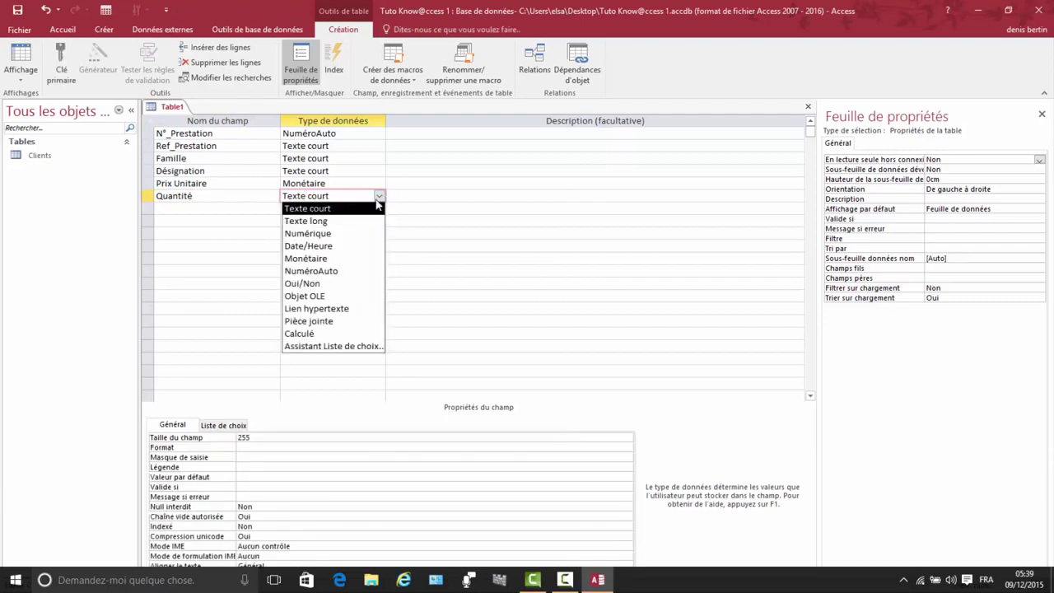
{"action": "left_click", "coordinate": [316, 235]}
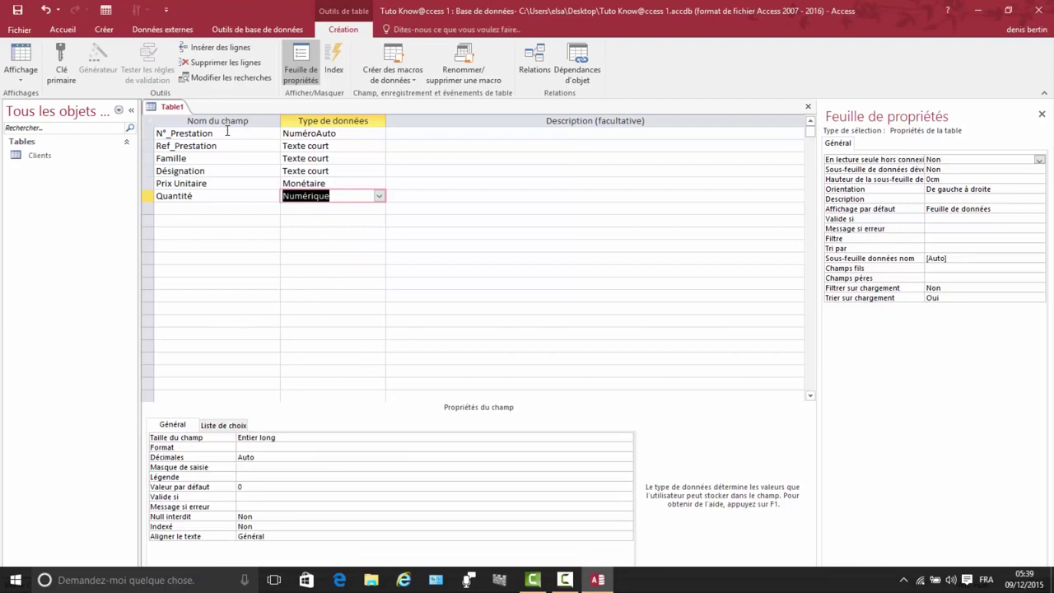
Step: Save the table as Prestation with an automatic primary key and close its design
{"action": "right_click", "coordinate": [175, 113]}
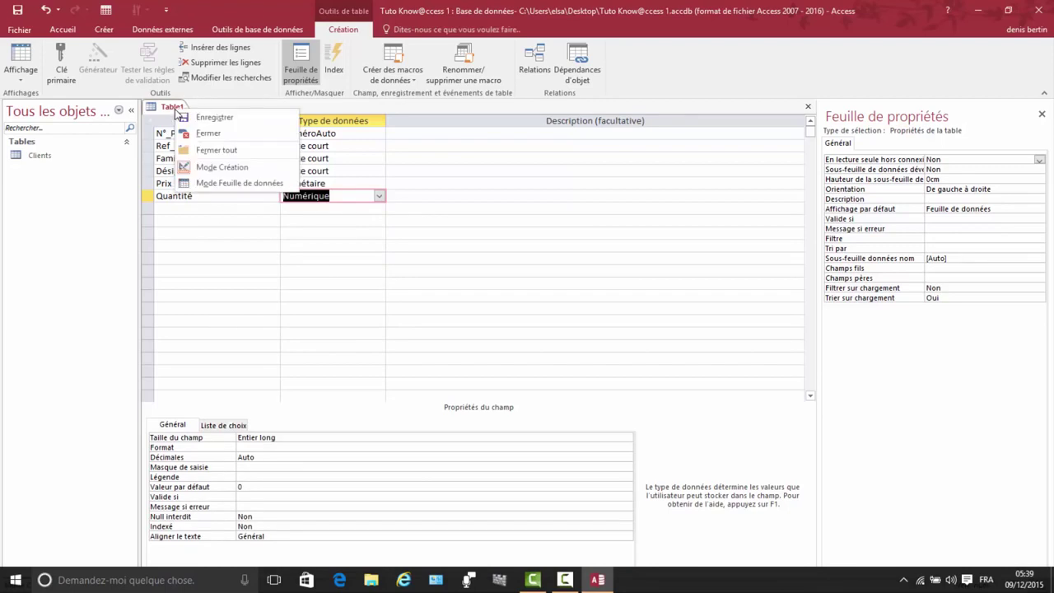
{"action": "left_click", "coordinate": [224, 122]}
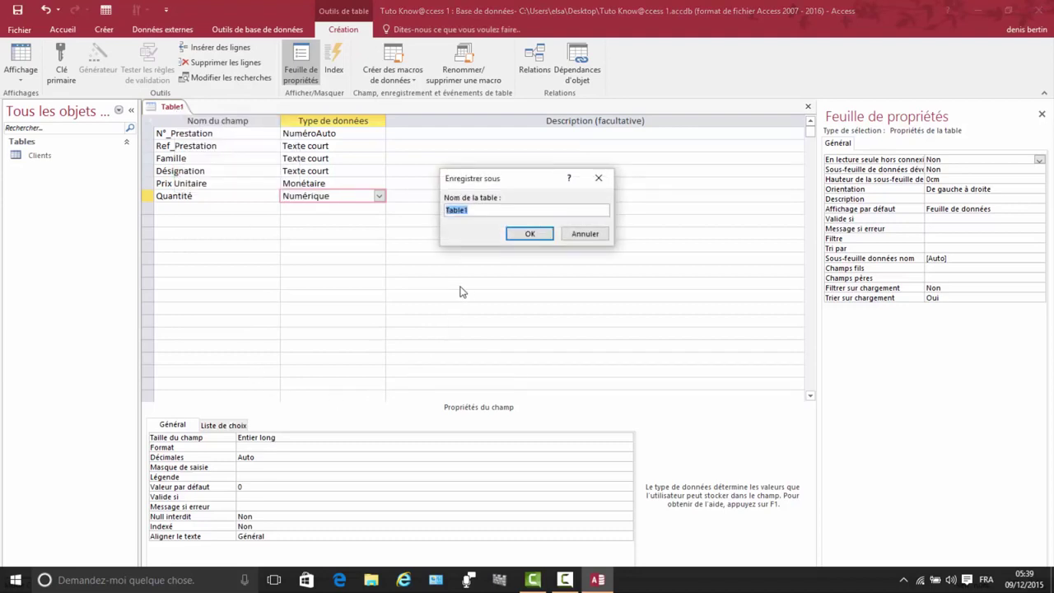
{"action": "type", "text": "Prestation"}
{"action": "left_click", "coordinate": [531, 234]}
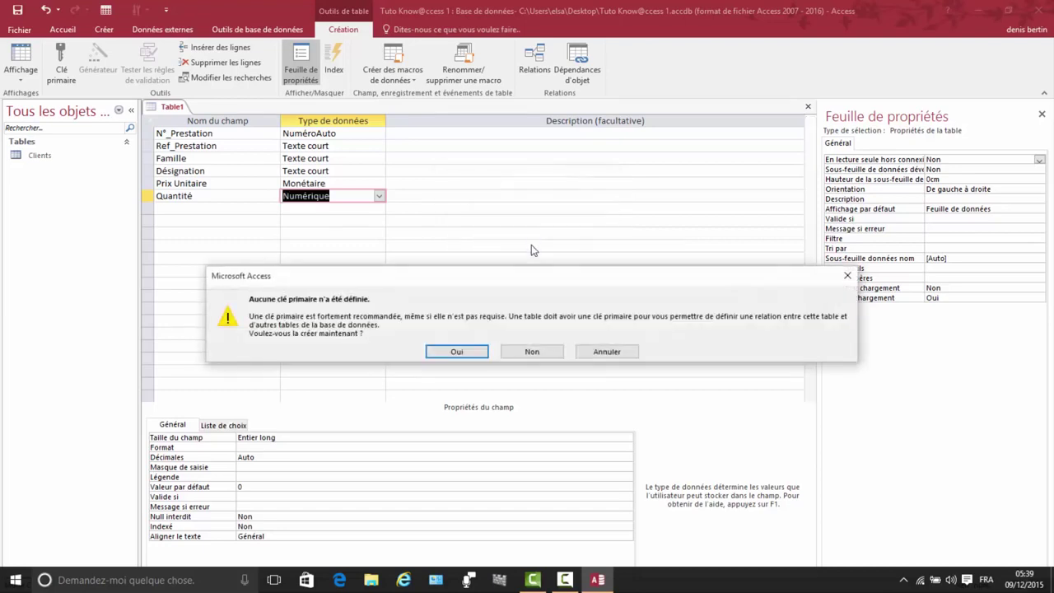
{"action": "left_click", "coordinate": [455, 351]}
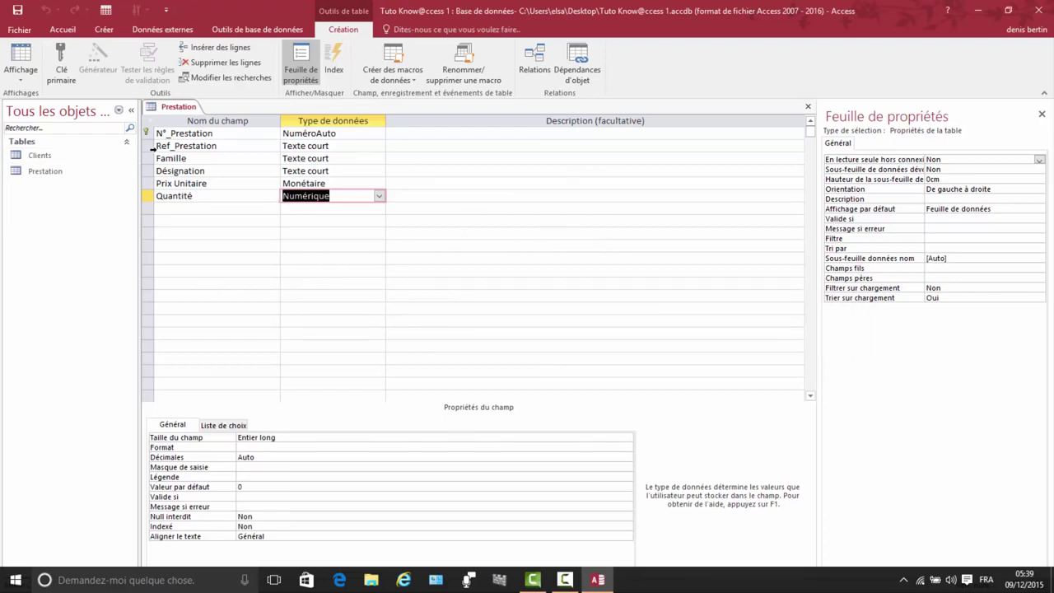
{"action": "right_click", "coordinate": [178, 108]}
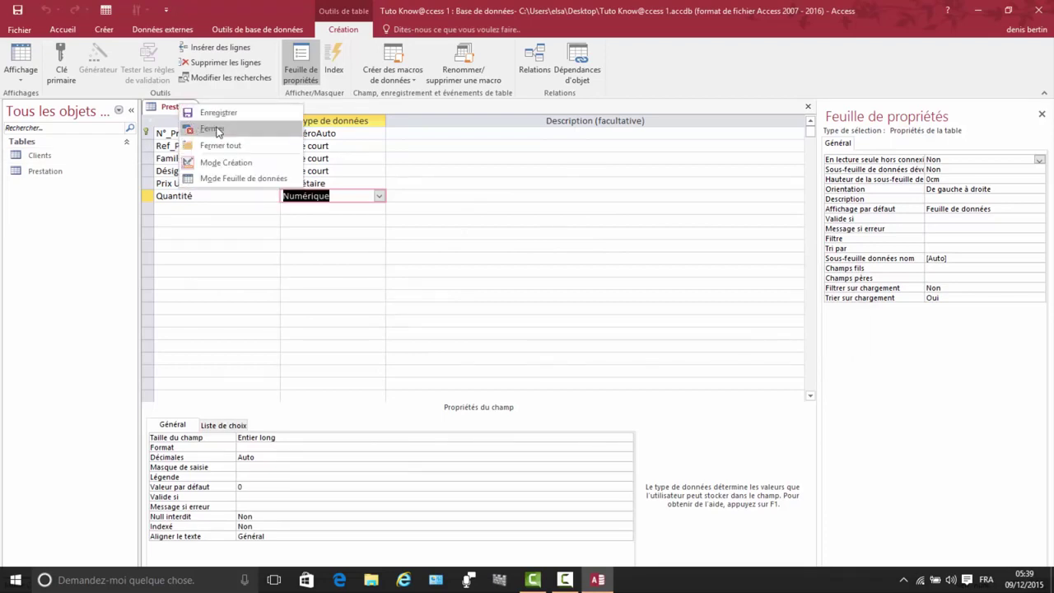
{"action": "left_click", "coordinate": [218, 131]}
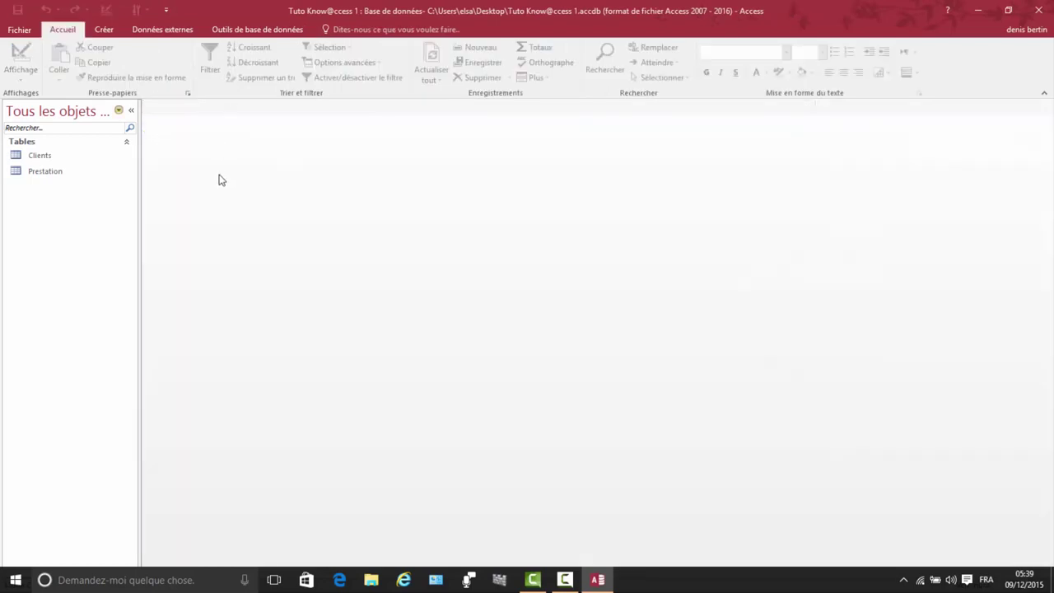
Step: Open Prestation in datasheet view and auto-fit the Ref_Prestation, Famille and Prix Unitaire columns
{"action": "double_click", "coordinate": [50, 172]}
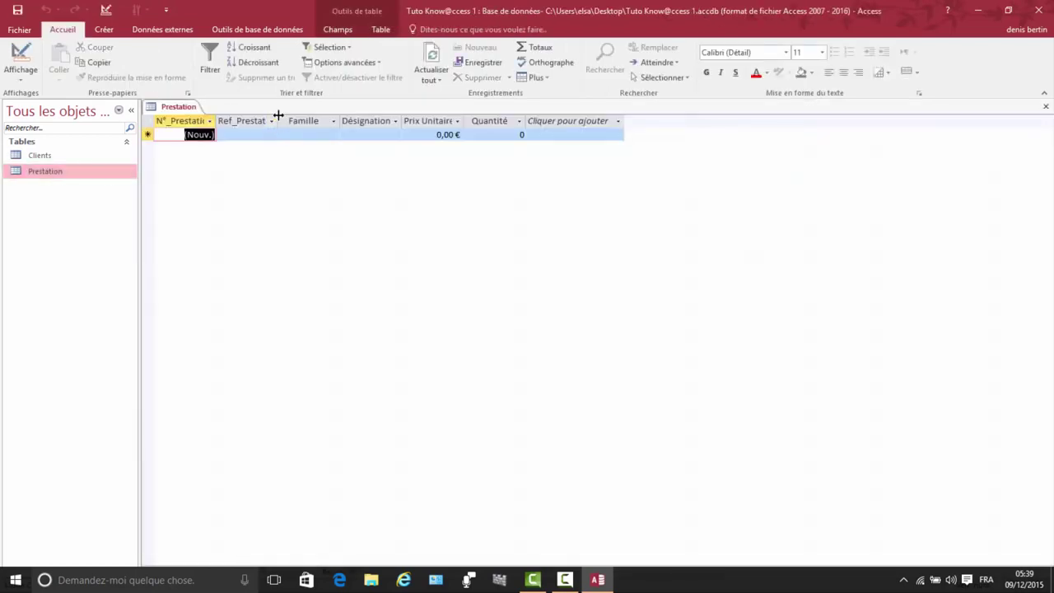
{"action": "double_click", "coordinate": [278, 116]}
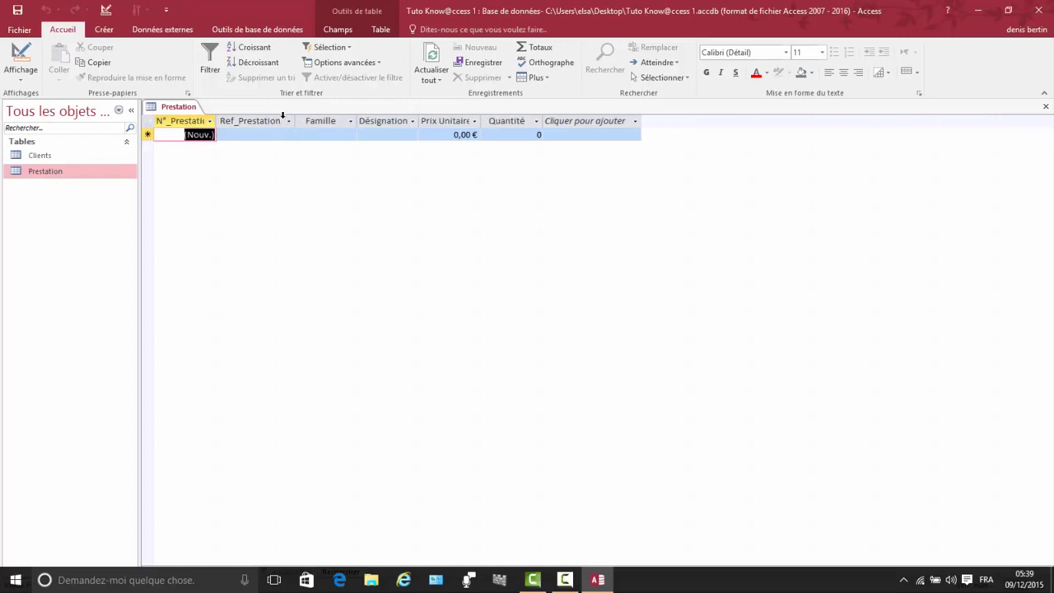
{"action": "double_click", "coordinate": [357, 117]}
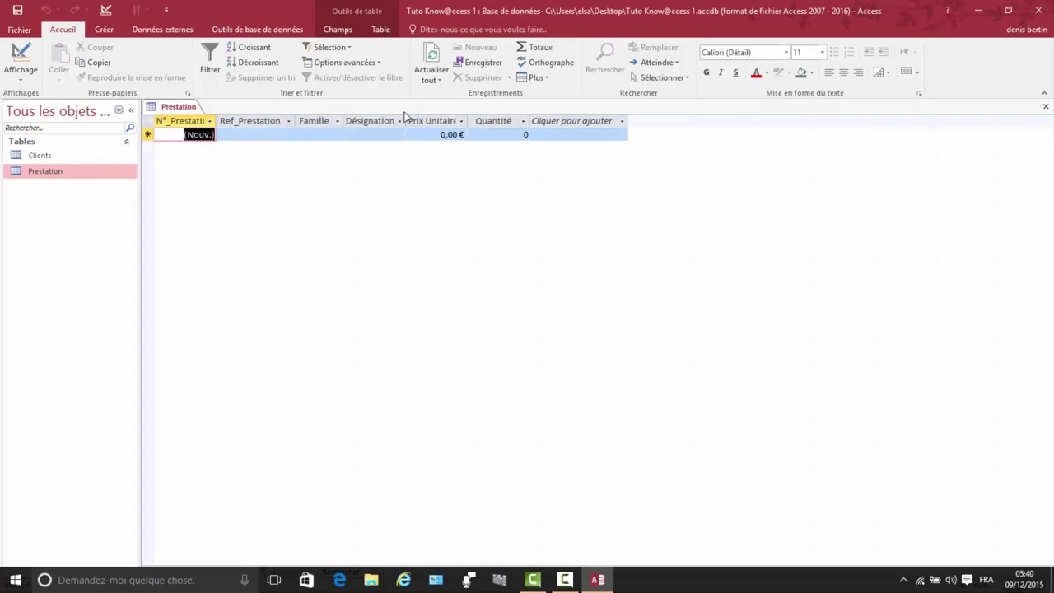
{"action": "double_click", "coordinate": [472, 116]}
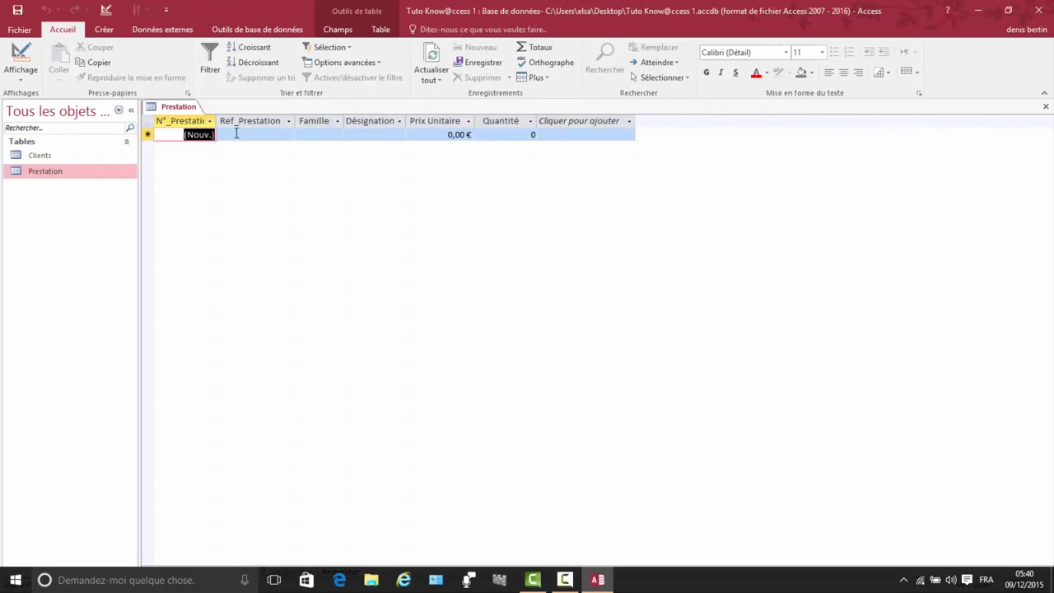
{"action": "left_click", "coordinate": [236, 133]}
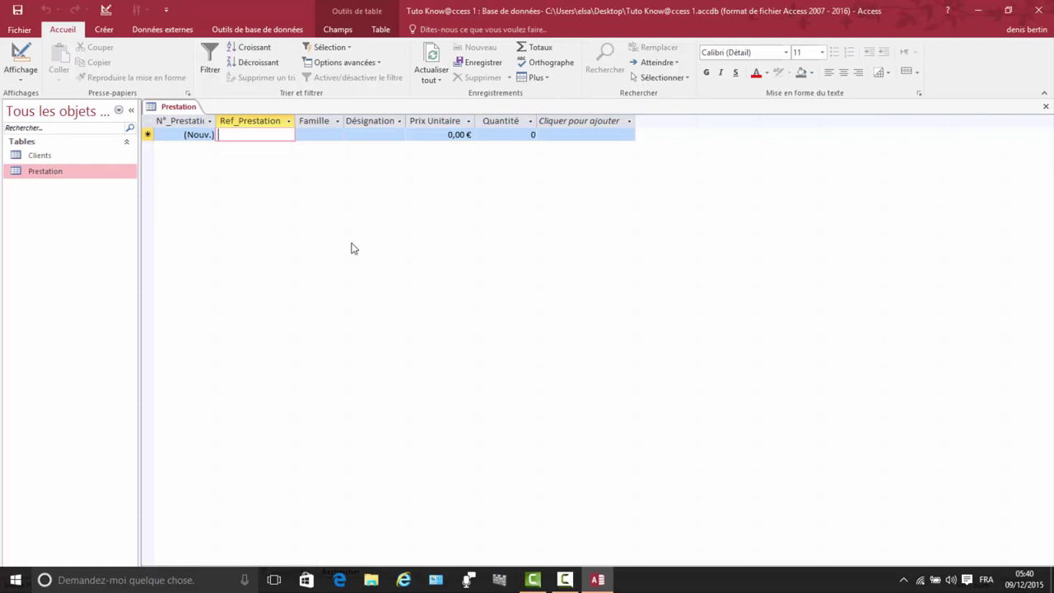
Step: Enter R001, Réparation and Echange disque dur in the first record, widening Désignation to fit
{"action": "type", "text": "r"}
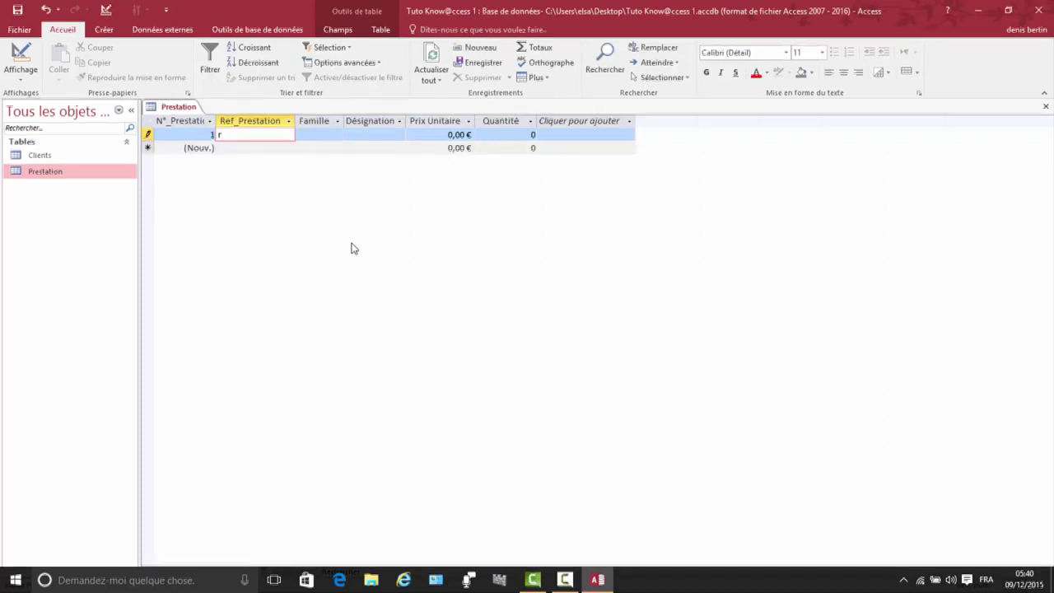
{"action": "key", "text": "BackSpace"}
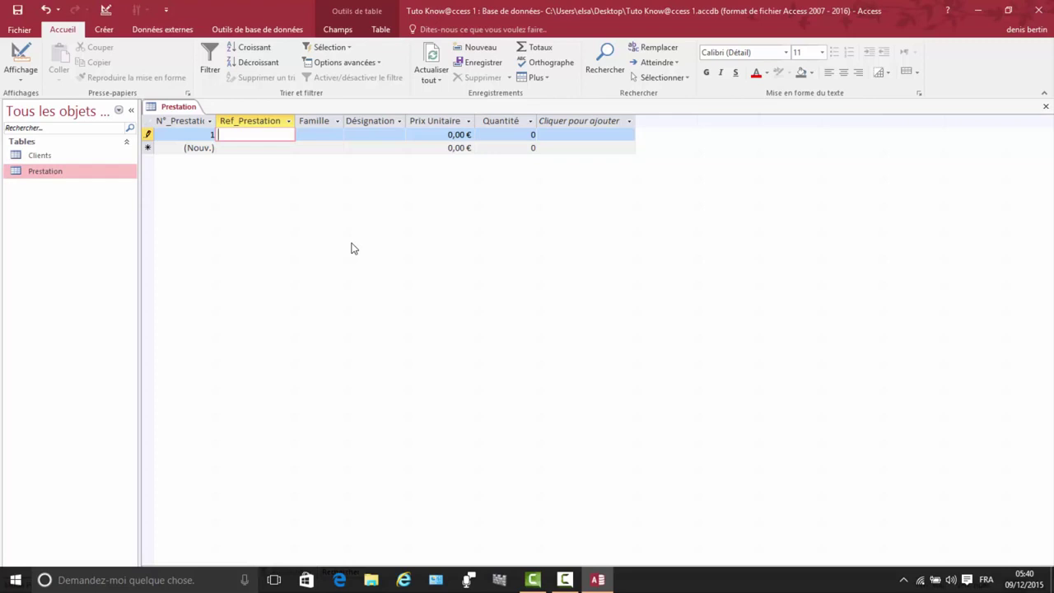
{"action": "type", "text": "R001"}
{"action": "left_click", "coordinate": [304, 135]}
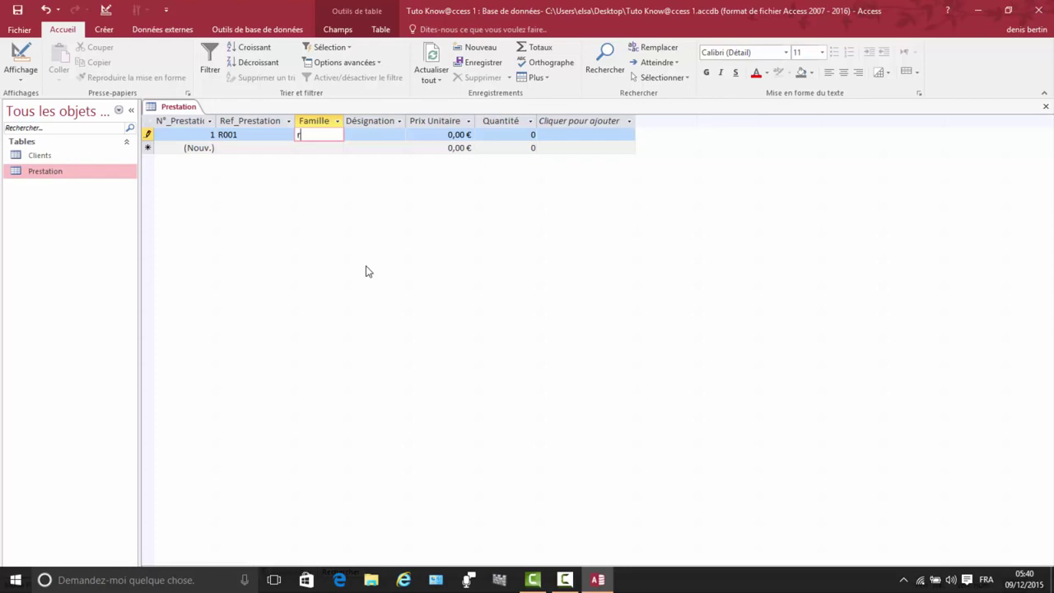
{"action": "type", "text": "Réparation"}
{"action": "left_click", "coordinate": [359, 134]}
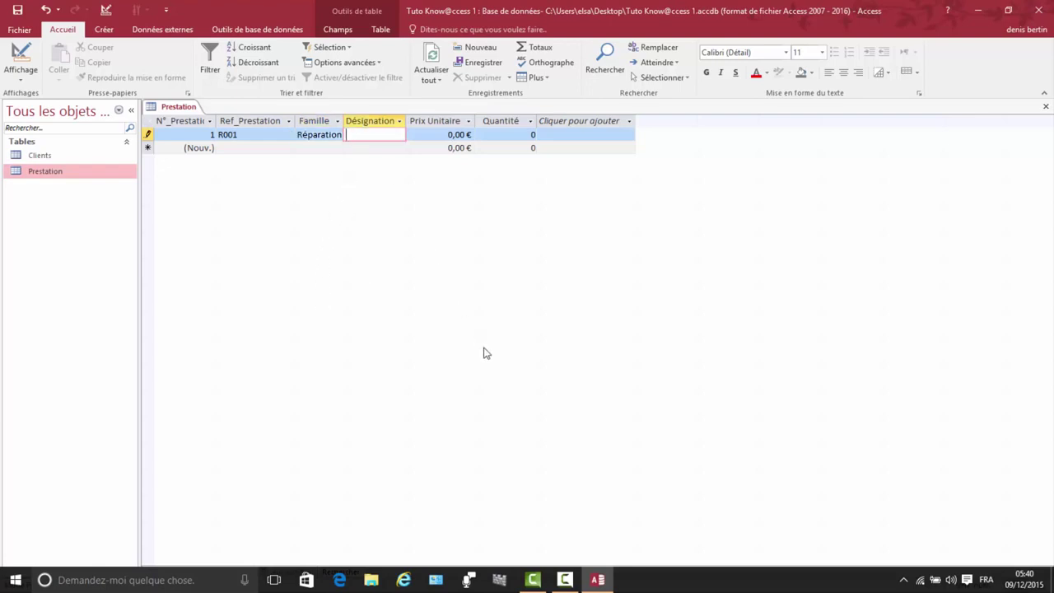
{"action": "type", "text": "E"}
{"action": "type", "text": "c"}
{"action": "type", "text": "han"}
{"action": "type", "text": "ge"}
{"action": "type", "text": " di"}
{"action": "type", "text": "squ"}
{"action": "type", "text": "e du"}
{"action": "type", "text": "r"}
{"action": "left_click", "coordinate": [413, 123]}
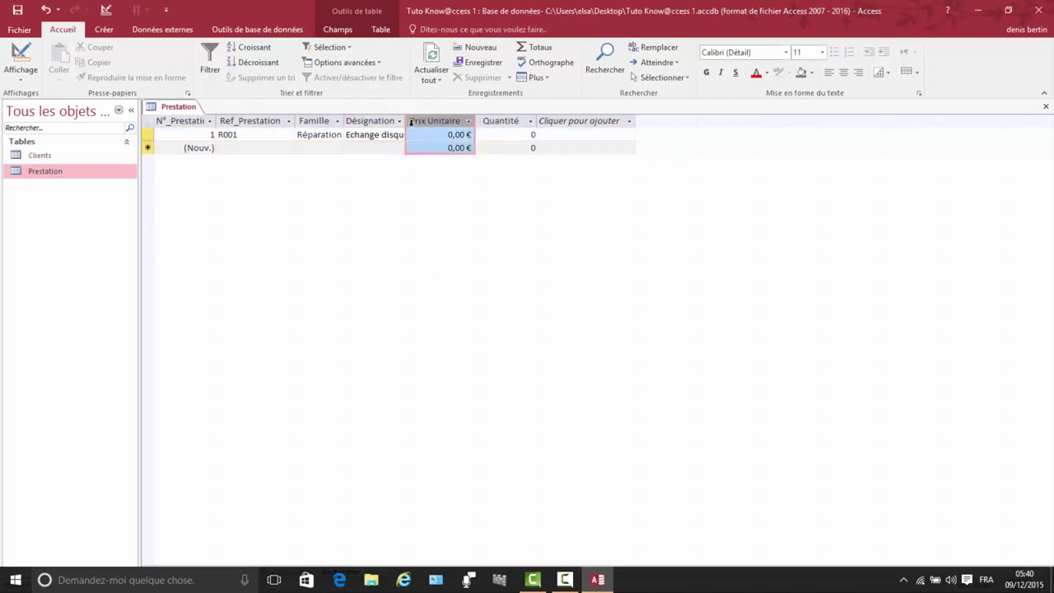
{"action": "double_click", "coordinate": [407, 121]}
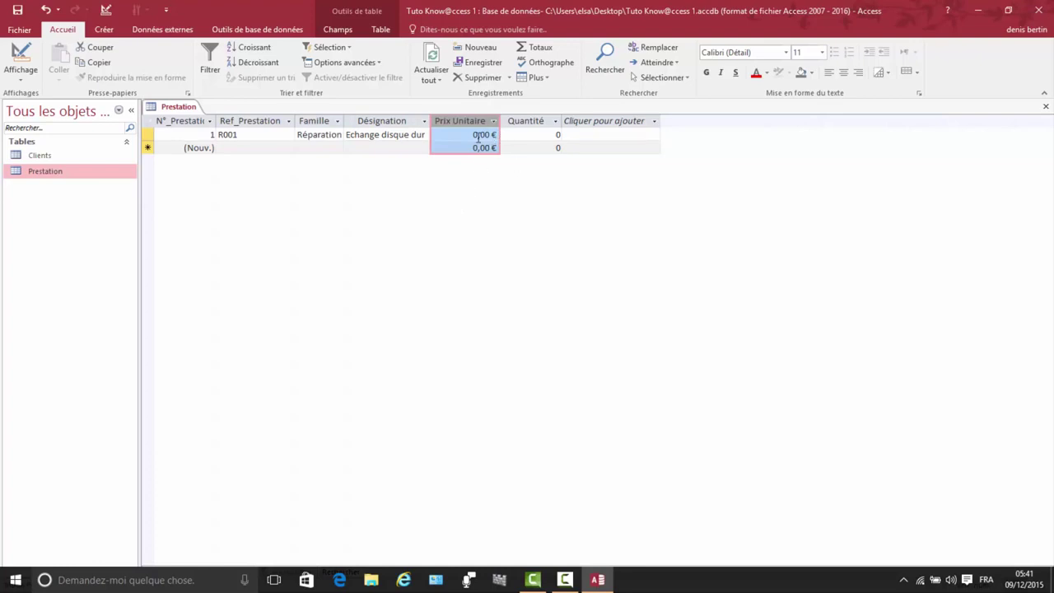
Step: Give record 1 a unit price of 70,00 € and quantity 1, then save it
{"action": "left_click", "coordinate": [527, 136]}
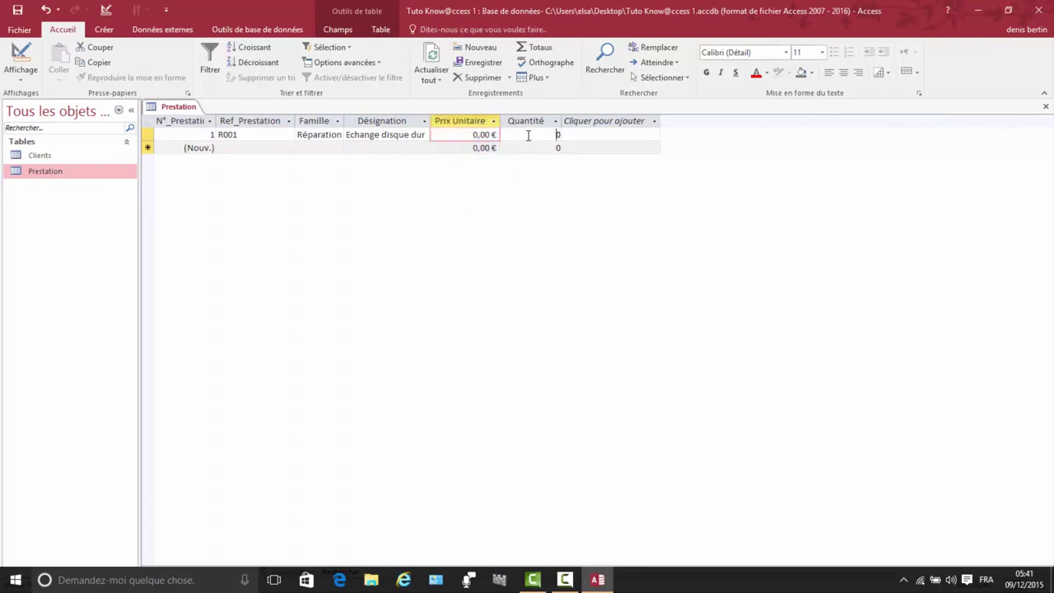
{"action": "left_click", "coordinate": [477, 134]}
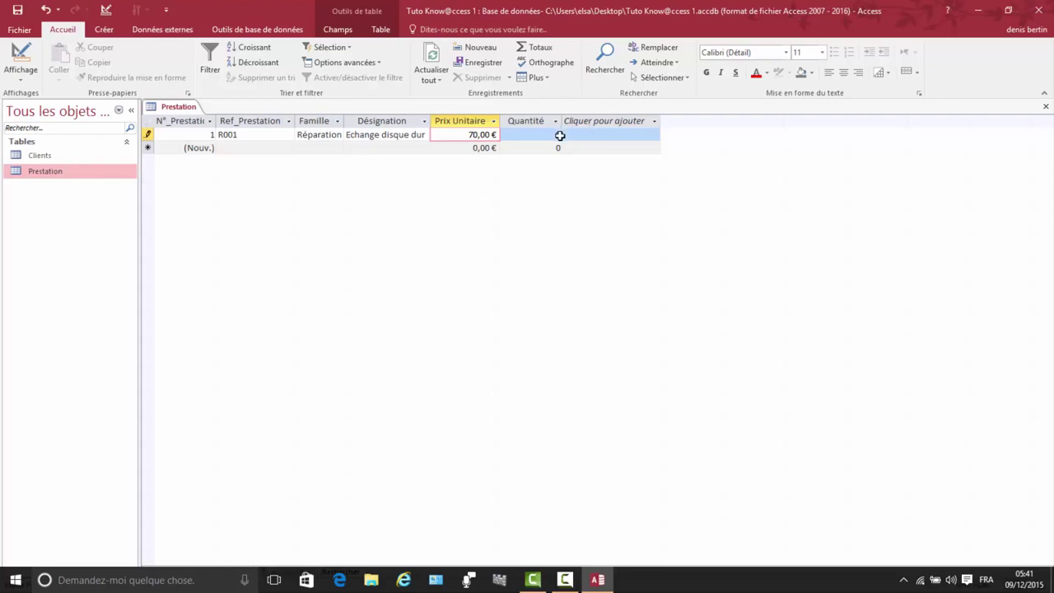
{"action": "left_click", "coordinate": [560, 135]}
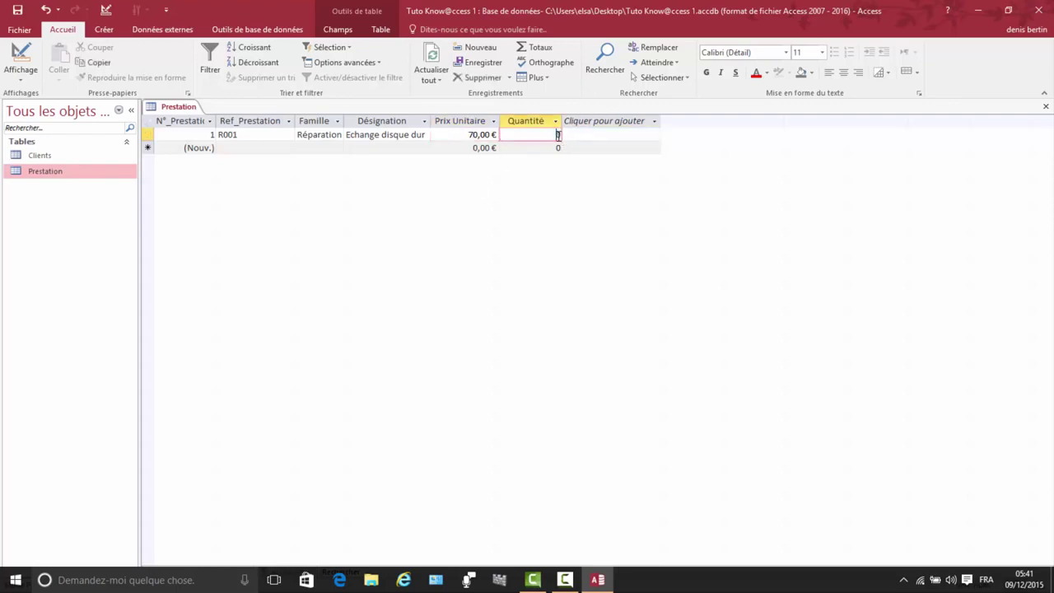
{"action": "left_click", "coordinate": [559, 135]}
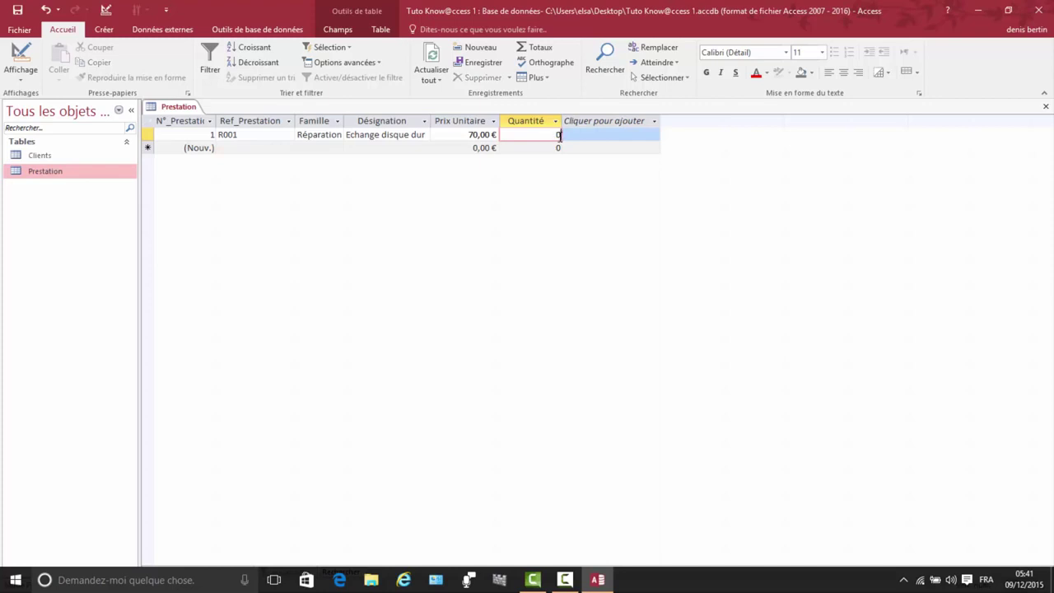
{"action": "key", "text": "BackSpace"}
{"action": "type", "text": "1"}
{"action": "left_click", "coordinate": [229, 148]}
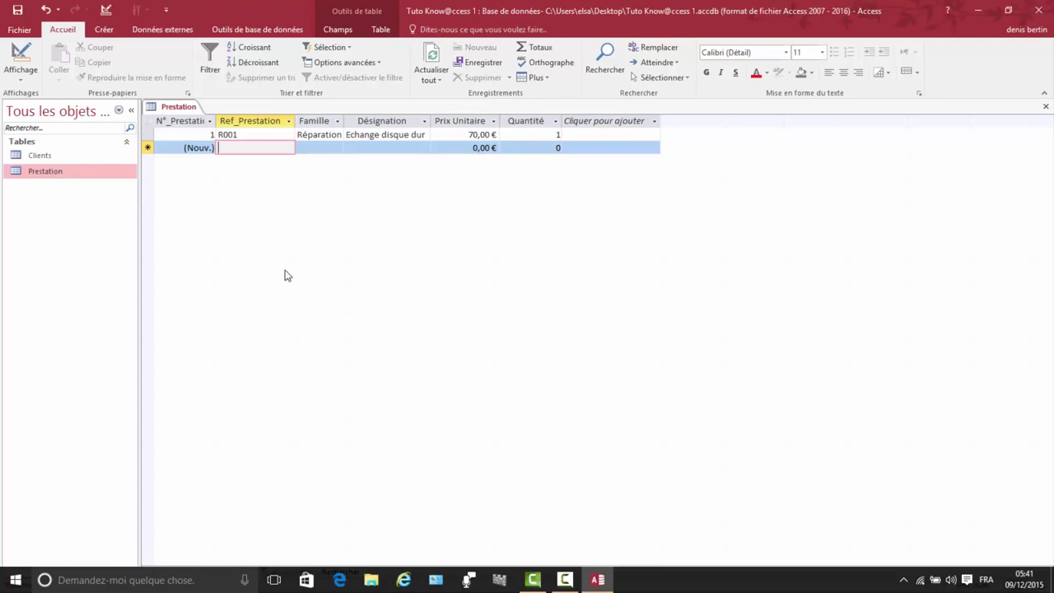
Step: Enter the second record: F001, Formation, Cours Access, unit price 25
{"action": "type", "text": "f"}
{"action": "key", "text": "BackSpace"}
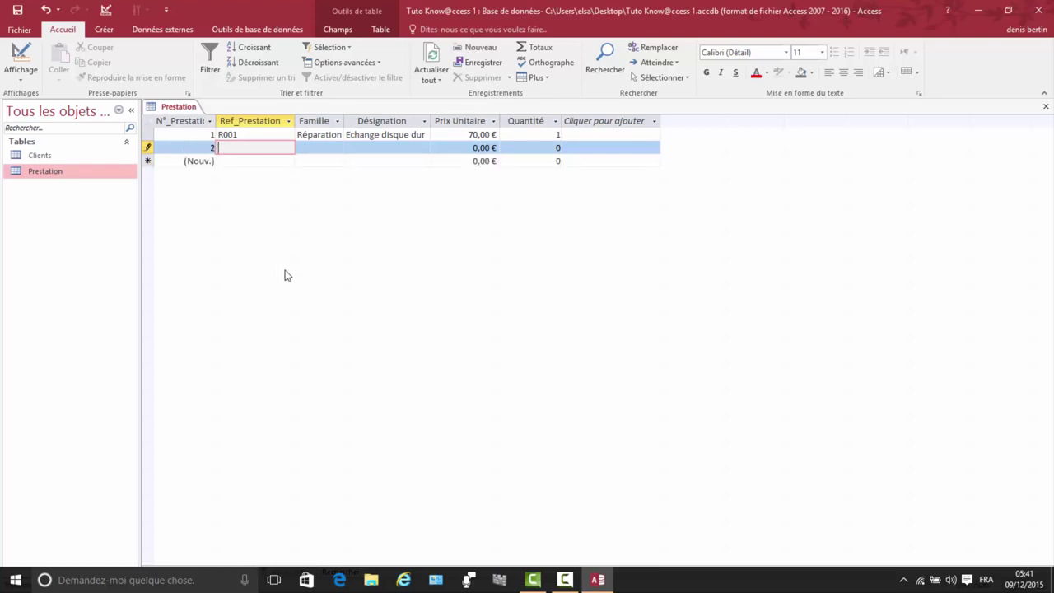
{"action": "type", "text": "F001"}
{"action": "left_click", "coordinate": [303, 149]}
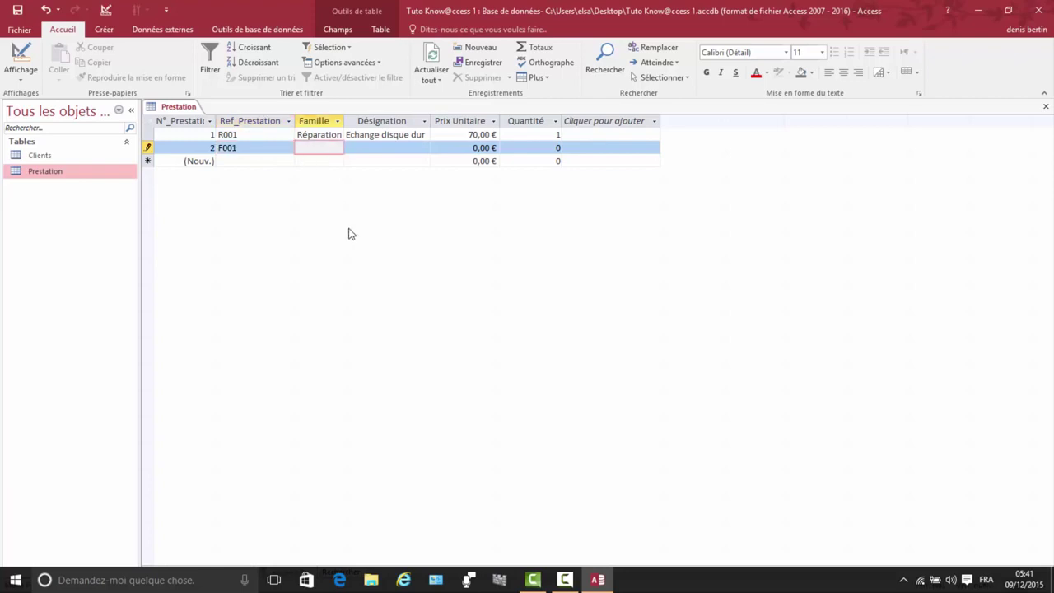
{"action": "type", "text": "Formation"}
{"action": "left_click", "coordinate": [355, 149]}
{"action": "type", "text": "C"}
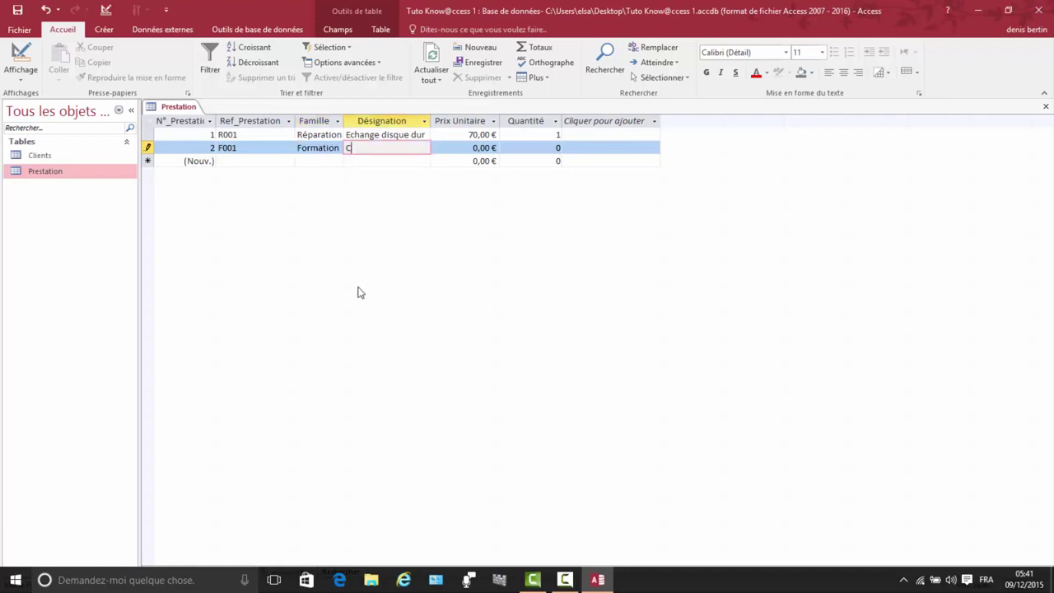
{"action": "type", "text": "ours Access"}
{"action": "left_click", "coordinate": [477, 148]}
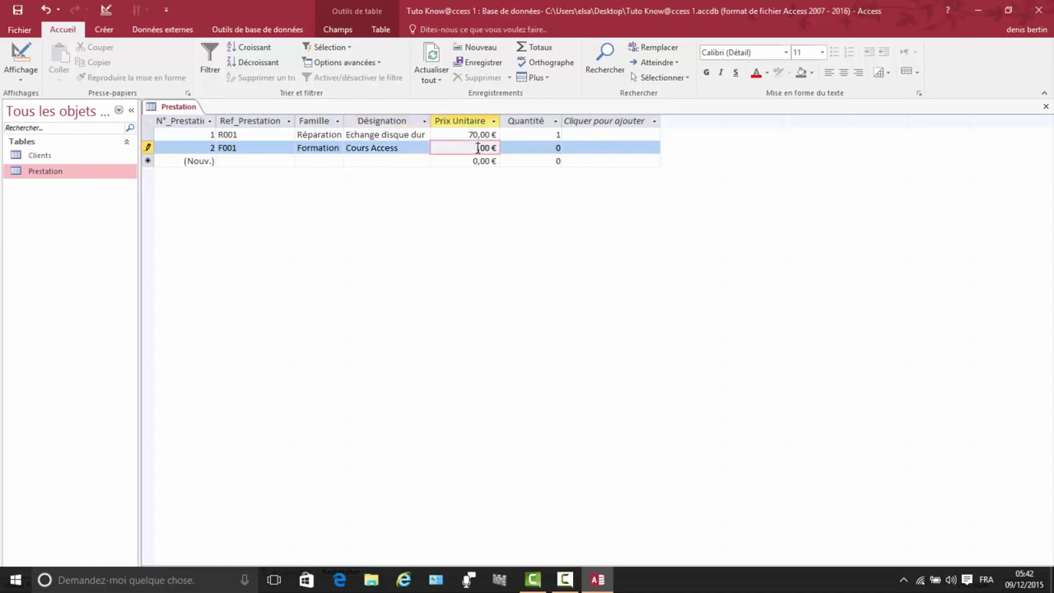
{"action": "type", "text": "25"}
{"action": "left_click", "coordinate": [560, 149]}
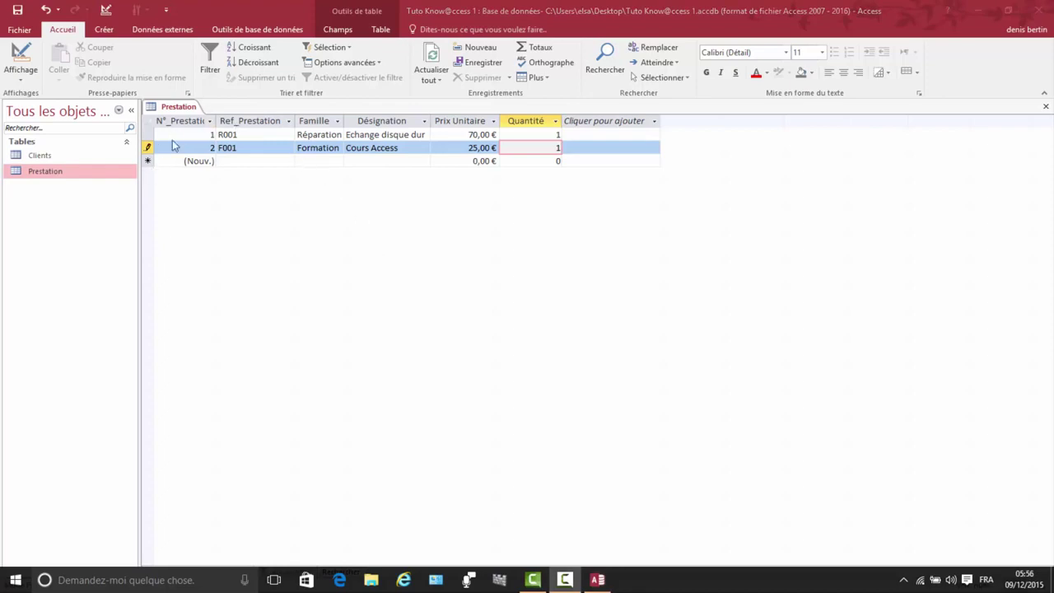
Step: Close the Prestation table, saving its layout changes
{"action": "right_click", "coordinate": [181, 107]}
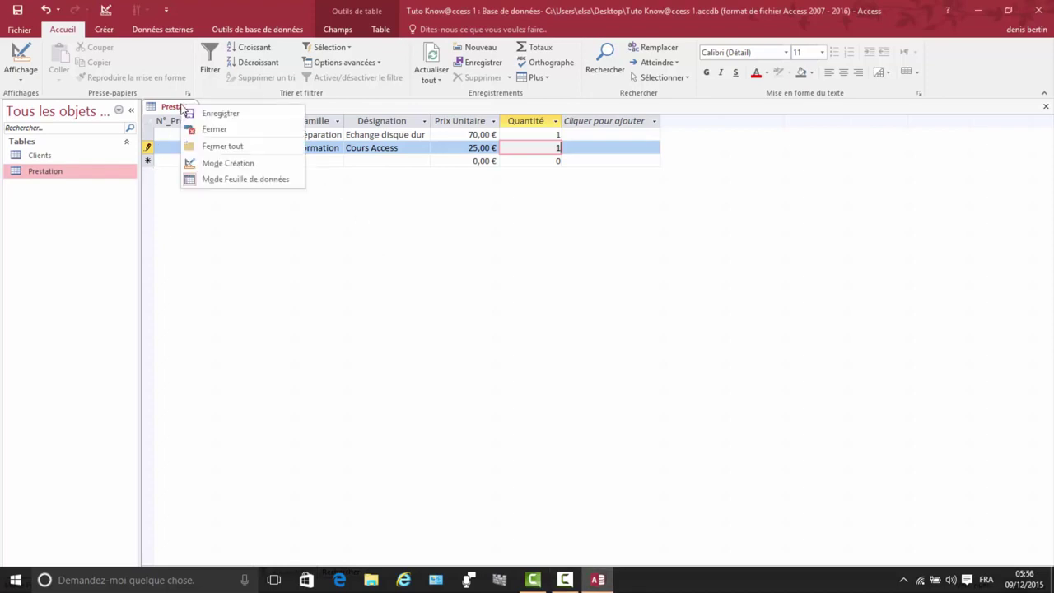
{"action": "left_click", "coordinate": [214, 130]}
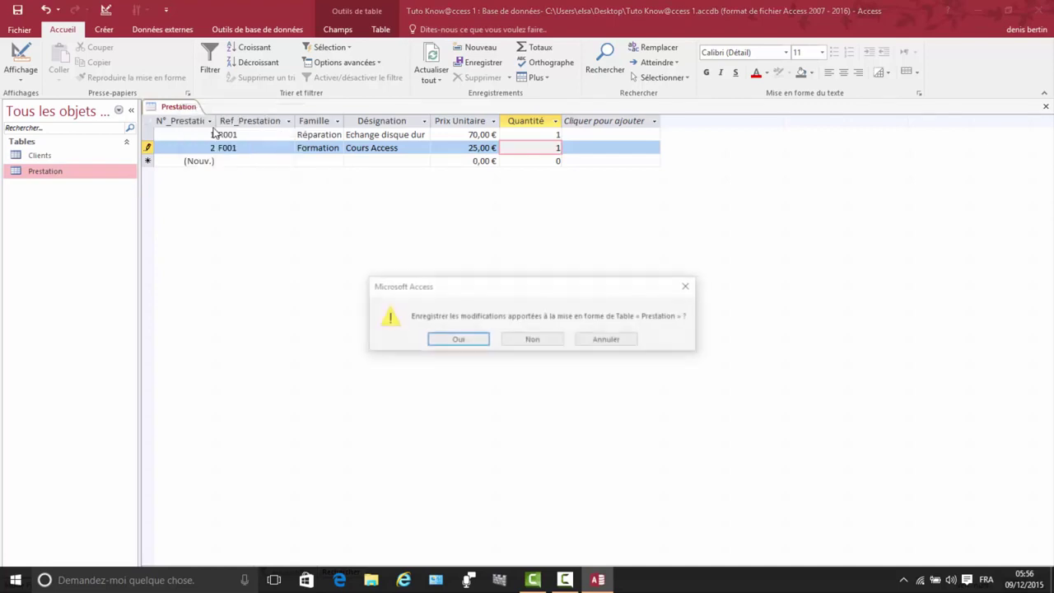
{"action": "left_click", "coordinate": [456, 340]}
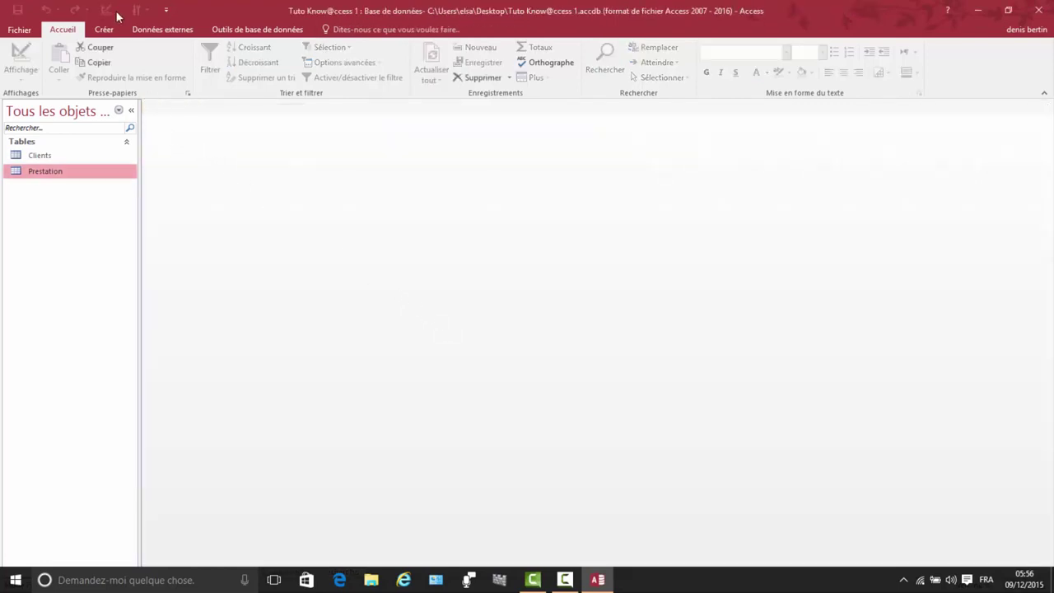
Step: Start a new table design with N° de Facture as a NuméroAuto primary key
{"action": "left_click", "coordinate": [105, 30]}
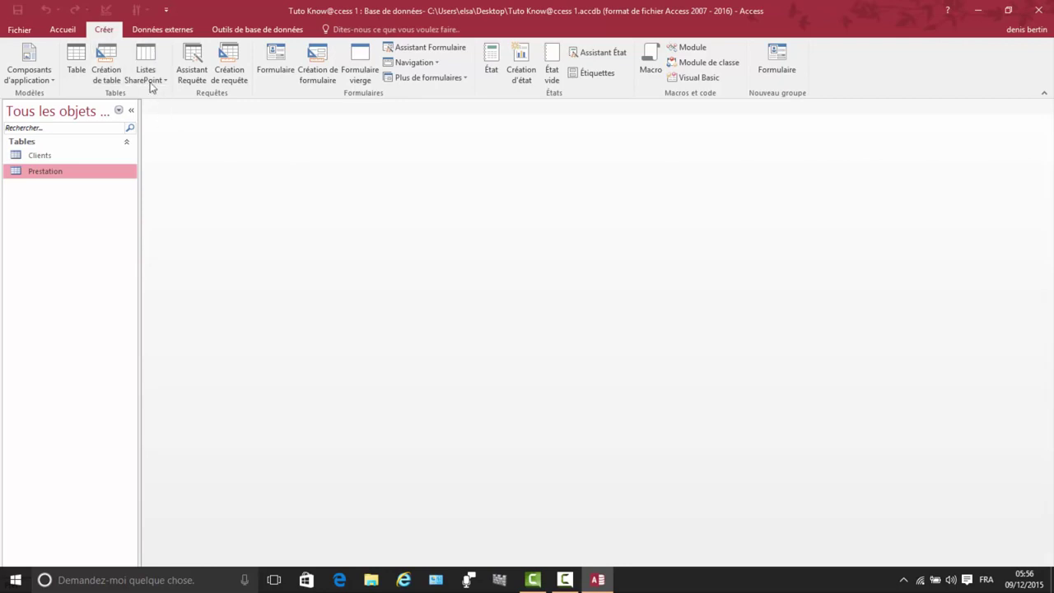
{"action": "left_click", "coordinate": [104, 71]}
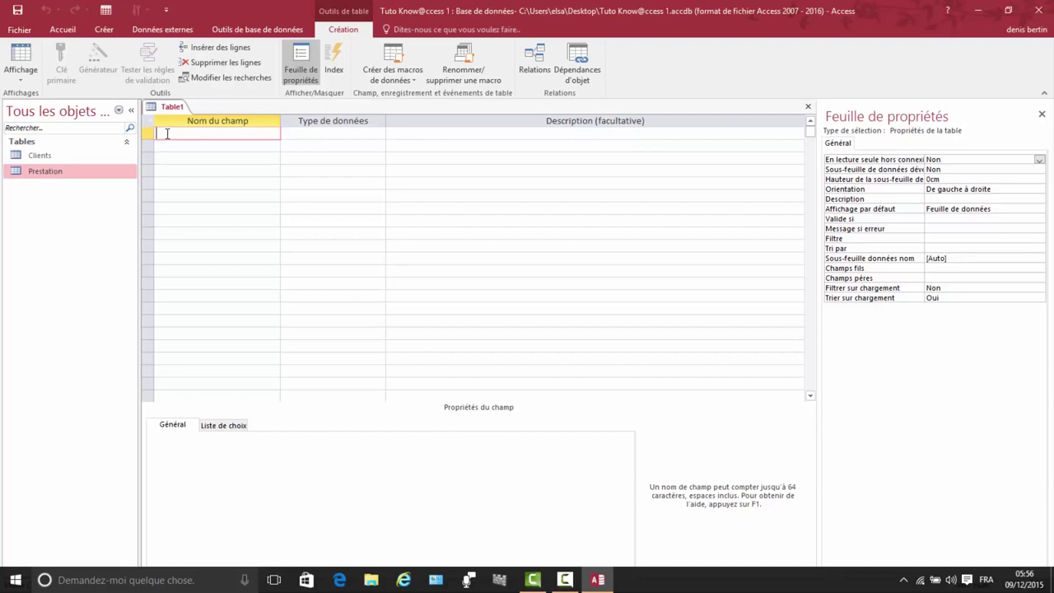
{"action": "type", "text": "N° de FACTURE"}
{"action": "key", "text": "BackSpace"}
{"action": "key", "text": "BackSpace"}
{"action": "key", "text": "BackSpace"}
{"action": "key", "text": "BackSpace"}
{"action": "key", "text": "BackSpace"}
{"action": "key", "text": "BackSpace"}
{"action": "type", "text": "acture"}
{"action": "left_click", "coordinate": [356, 131]}
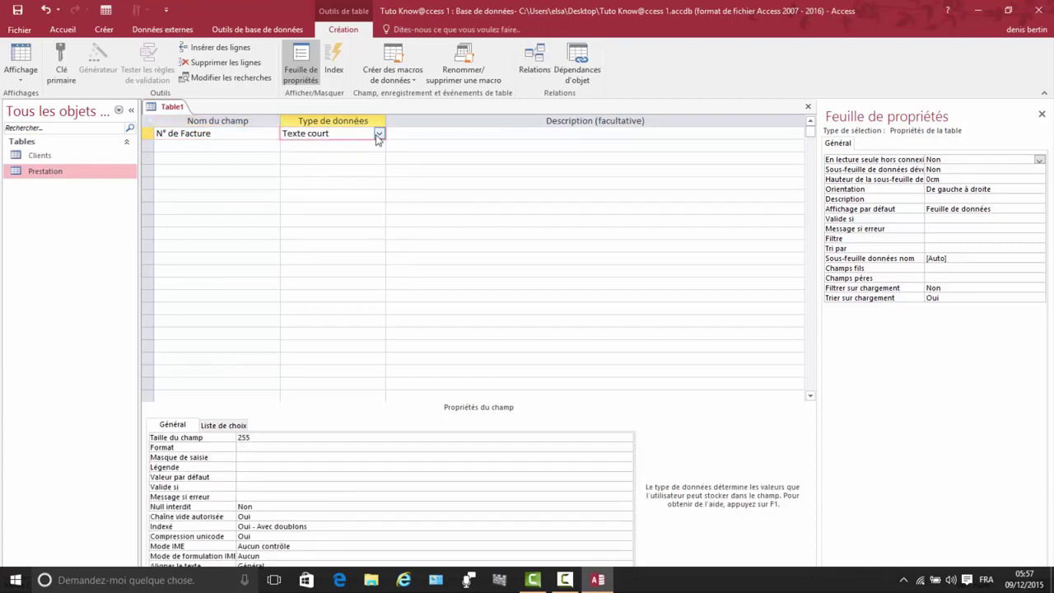
{"action": "left_click", "coordinate": [379, 134]}
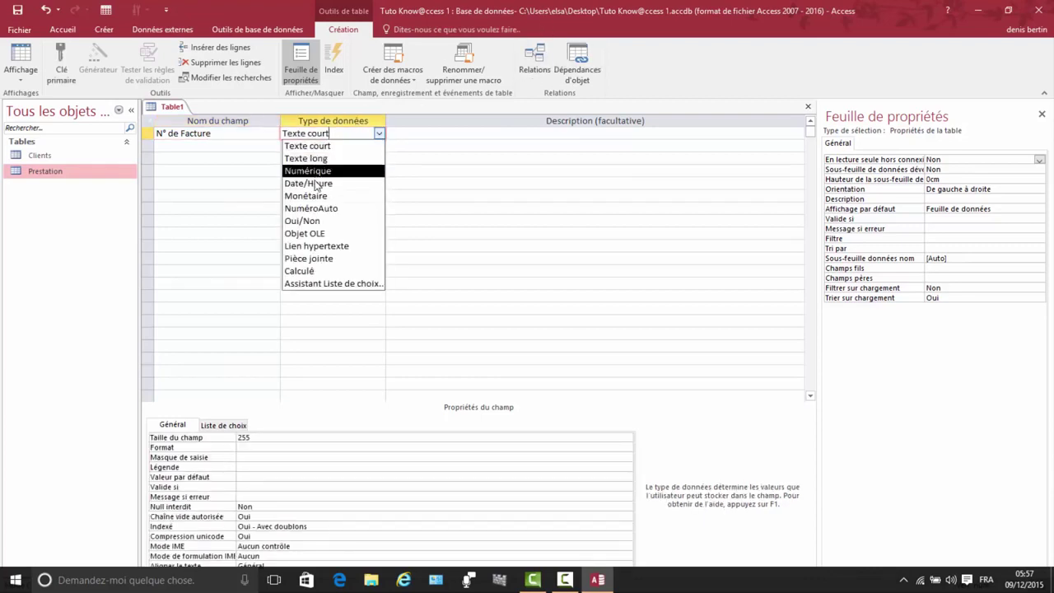
{"action": "left_click", "coordinate": [316, 209]}
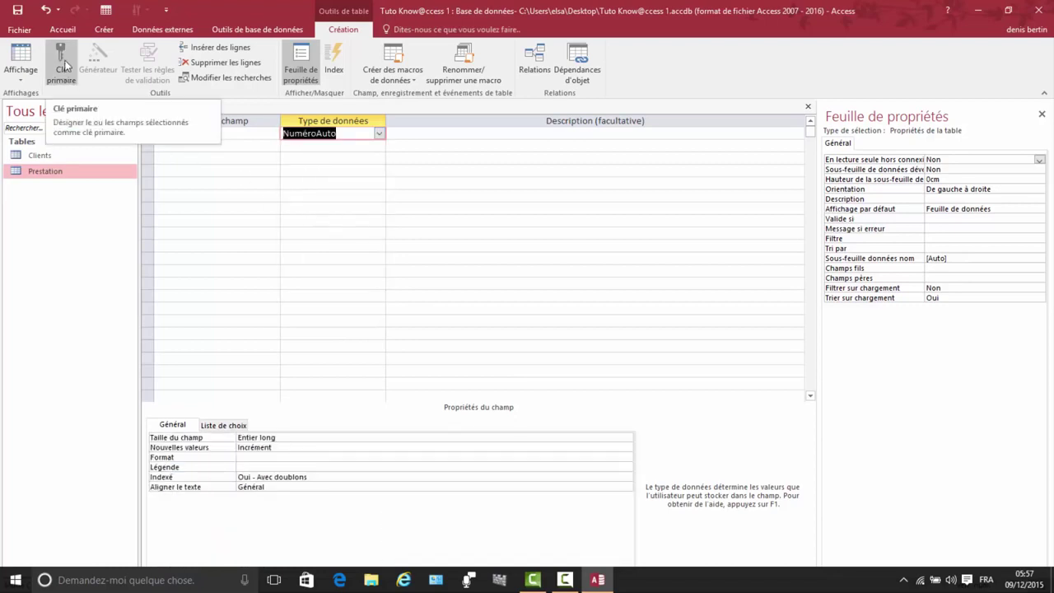
{"action": "left_click", "coordinate": [66, 66]}
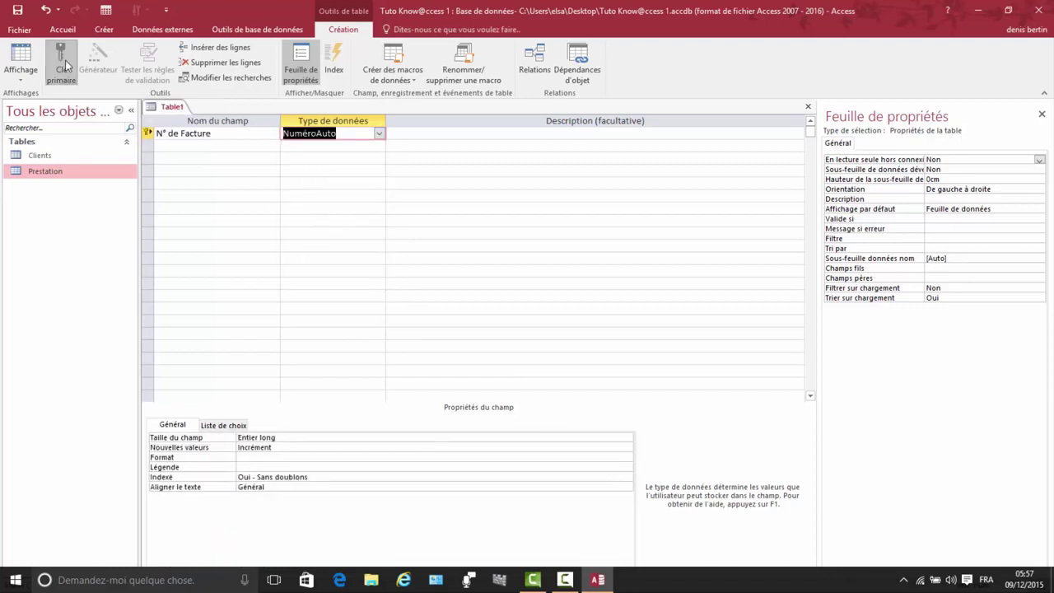
Step: Add a N° Client field of type Numérique
{"action": "left_click", "coordinate": [177, 146]}
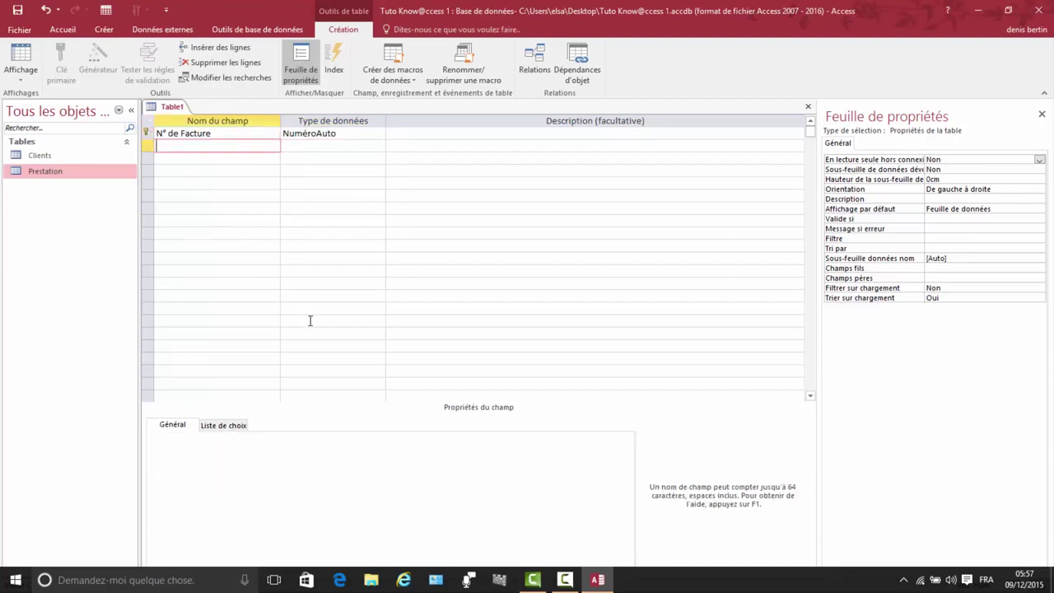
{"action": "type", "text": "N° Client"}
{"action": "left_click", "coordinate": [305, 145]}
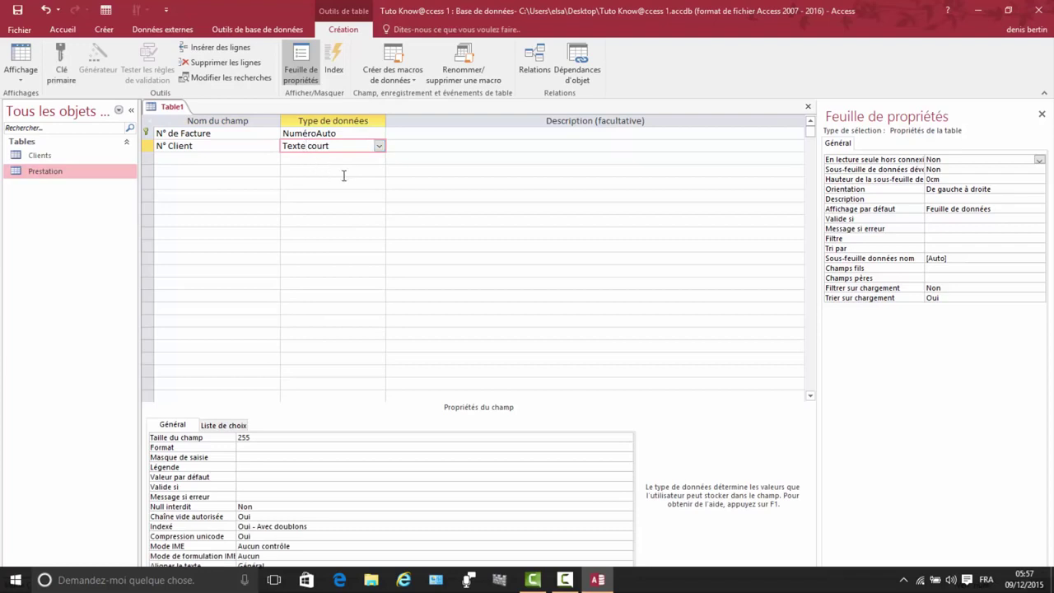
{"action": "left_click", "coordinate": [380, 149]}
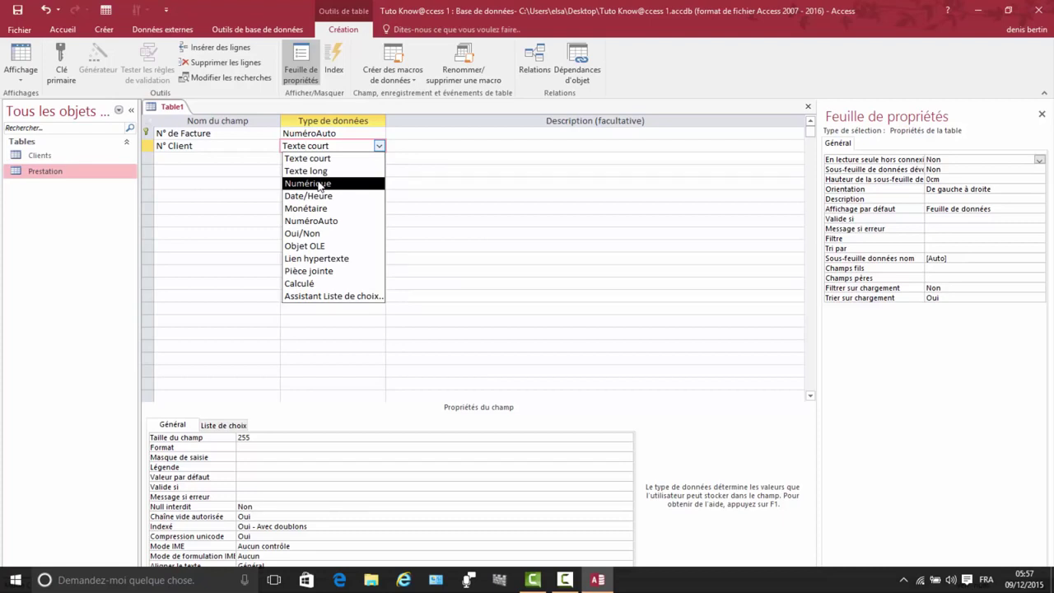
{"action": "left_click", "coordinate": [319, 184]}
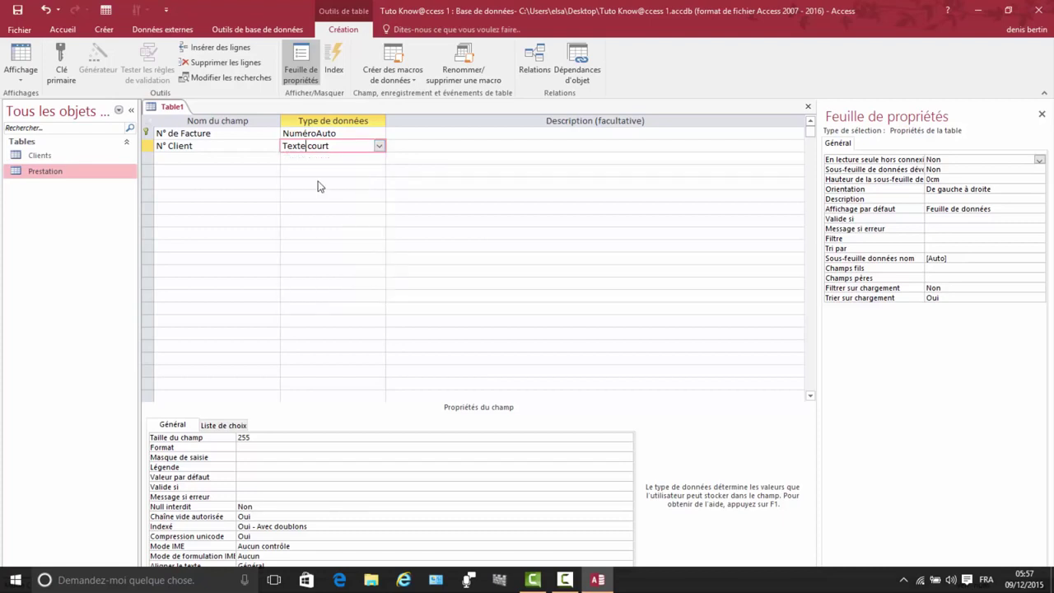
Step: Add a date D'émission field of type Date/Heure
{"action": "left_click", "coordinate": [175, 159]}
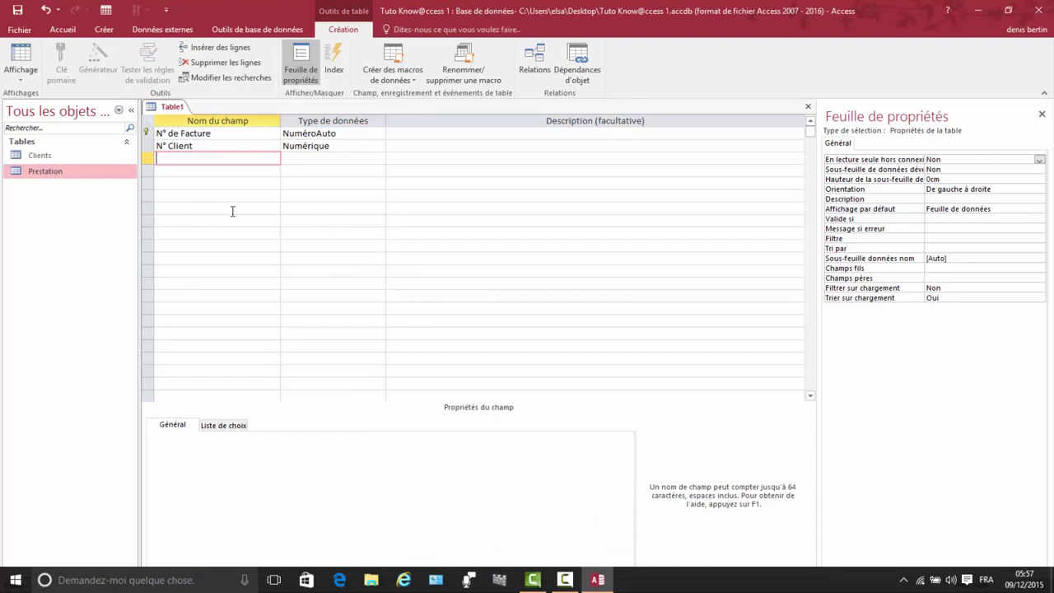
{"action": "type", "text": "date D'émission"}
{"action": "left_click", "coordinate": [302, 157]}
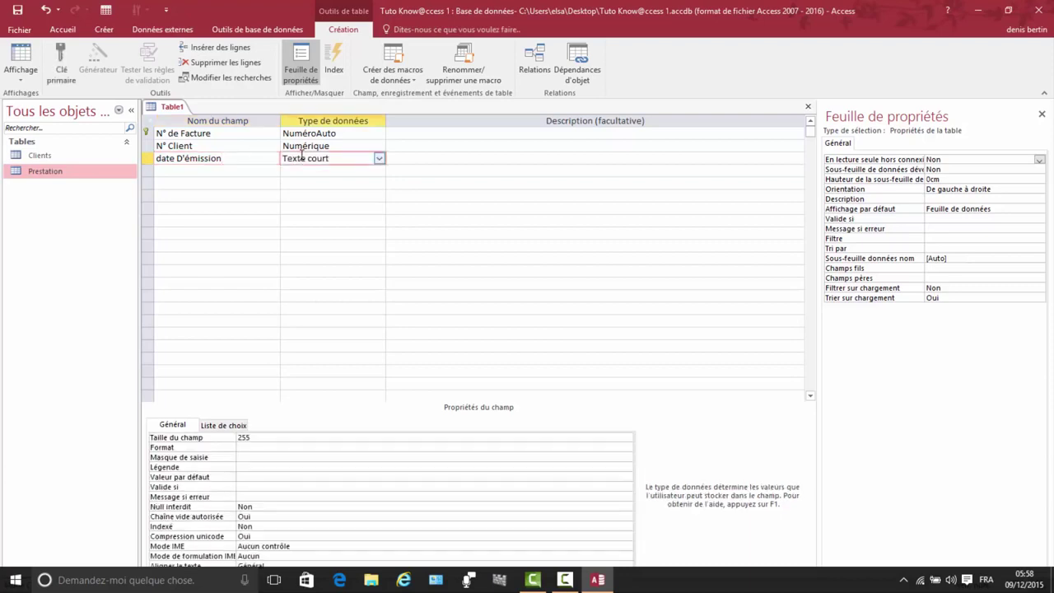
{"action": "left_click", "coordinate": [379, 158]}
{"action": "left_click", "coordinate": [315, 209]}
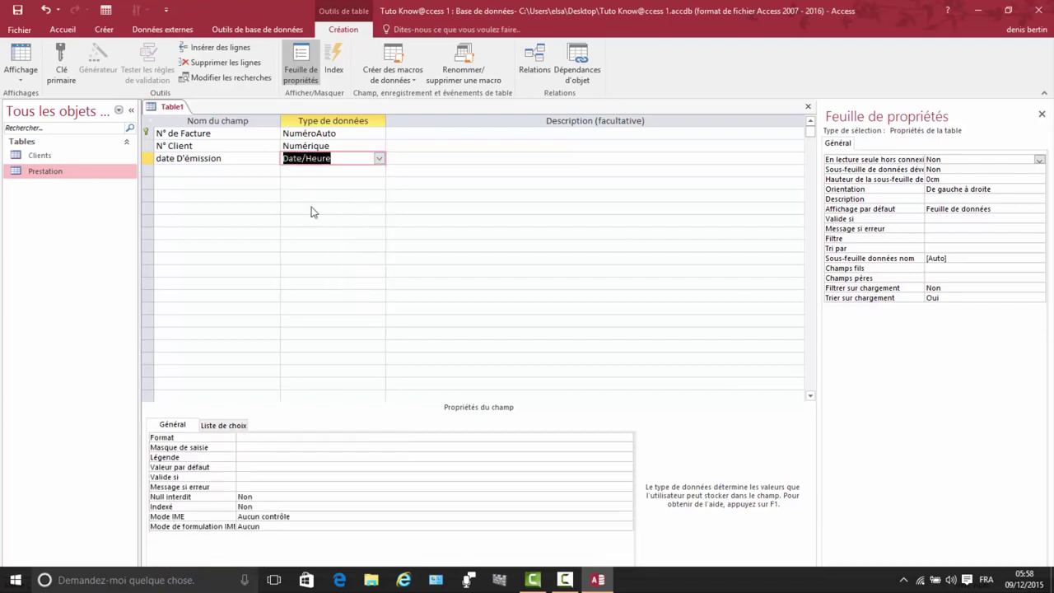
Step: Save the table as Factures so the input mask wizard can run for date D'émission
{"action": "left_click", "coordinate": [245, 447]}
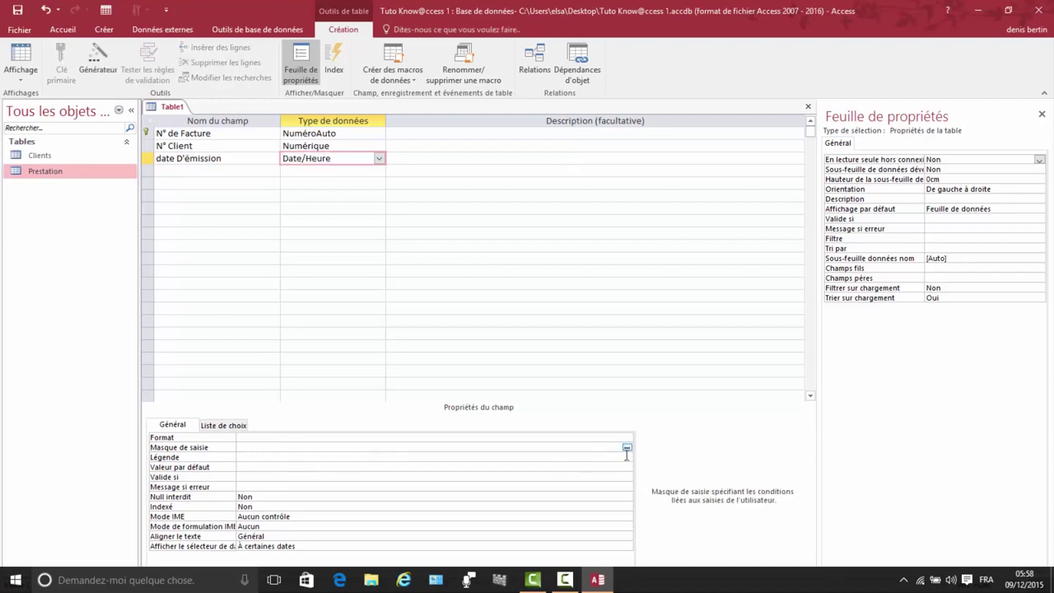
{"action": "left_click", "coordinate": [627, 448]}
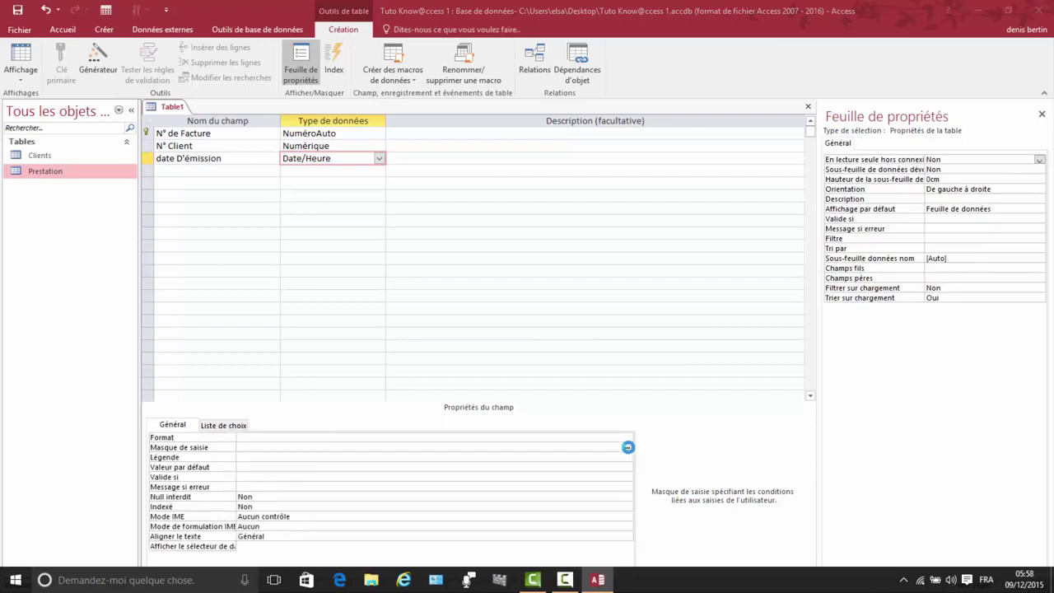
{"action": "left_click", "coordinate": [495, 340]}
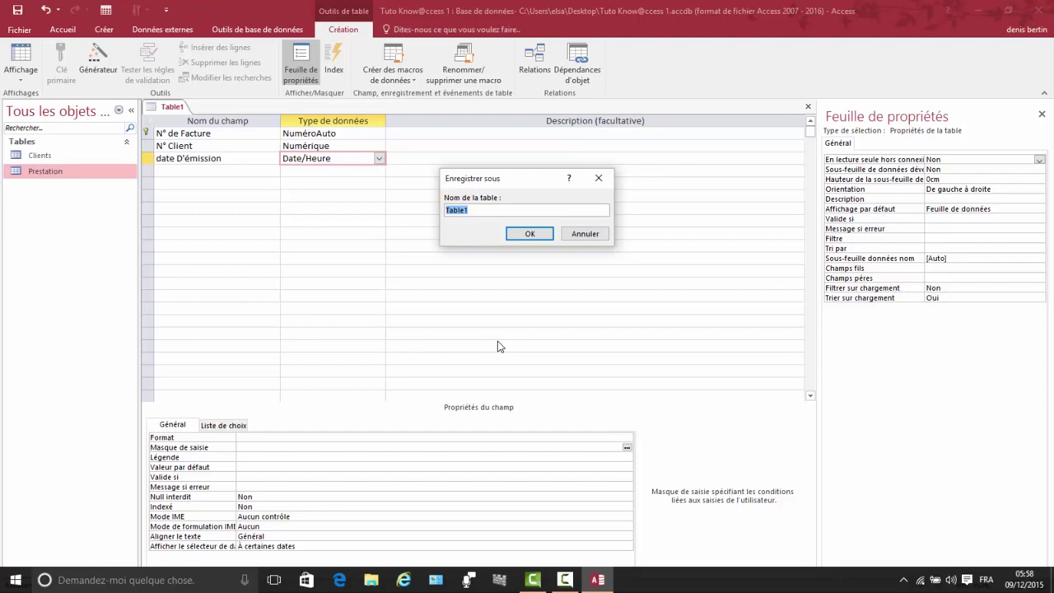
{"action": "type", "text": "Factures"}
{"action": "left_click", "coordinate": [518, 236]}
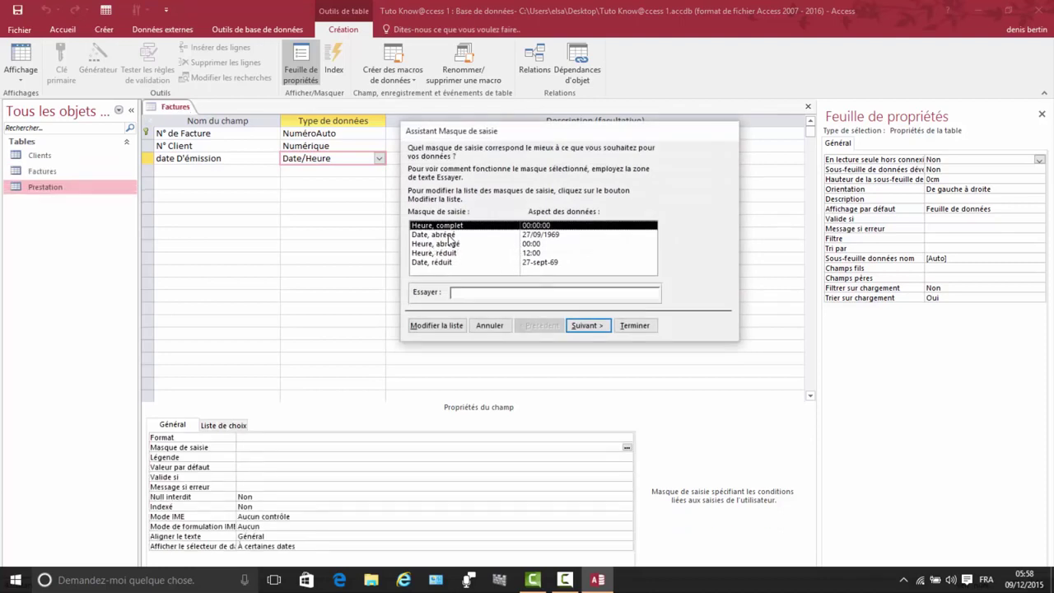
Step: Apply the Date, abrégé input mask 00/00/0000;0;_ to date D'émission
{"action": "left_click", "coordinate": [545, 236]}
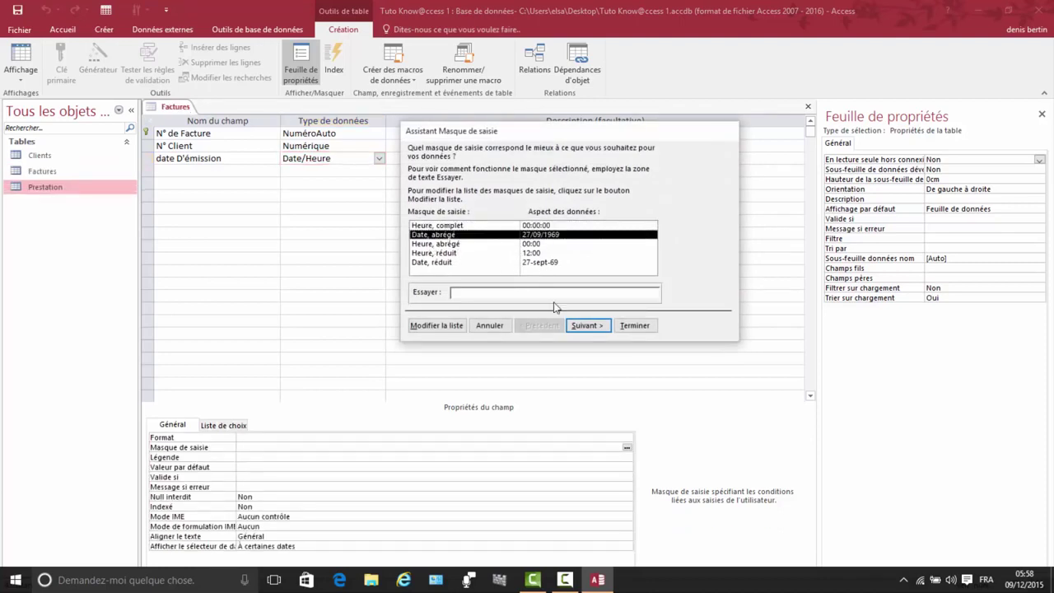
{"action": "left_click", "coordinate": [595, 328]}
{"action": "left_click", "coordinate": [594, 327]}
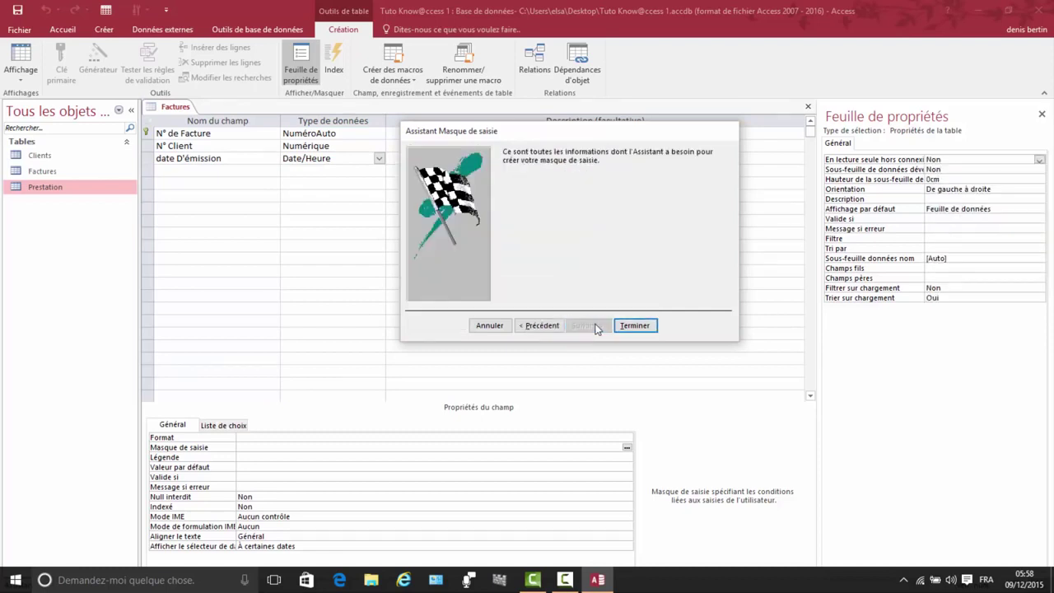
{"action": "left_click", "coordinate": [646, 327]}
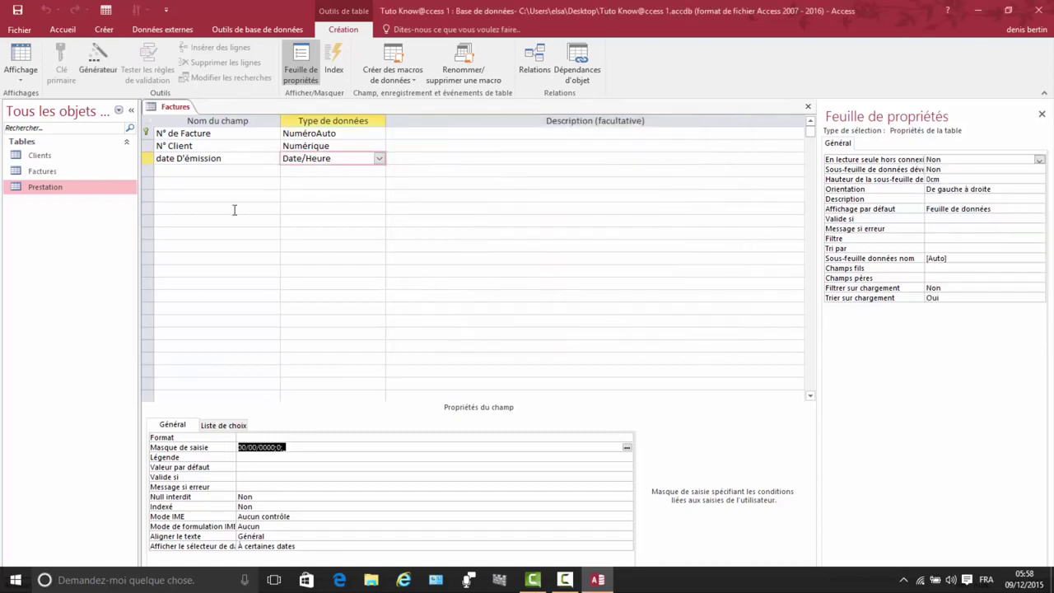
{"action": "left_click", "coordinate": [166, 172]}
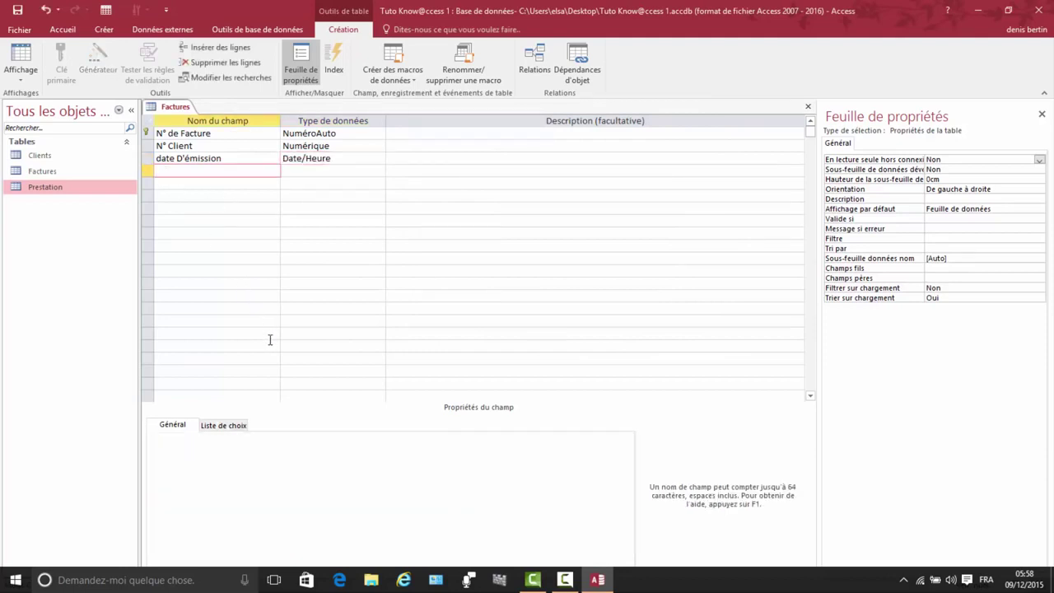
Step: Rename the date field to Date d'émission
{"action": "left_click", "coordinate": [164, 161]}
{"action": "key", "text": "BackSpace"}
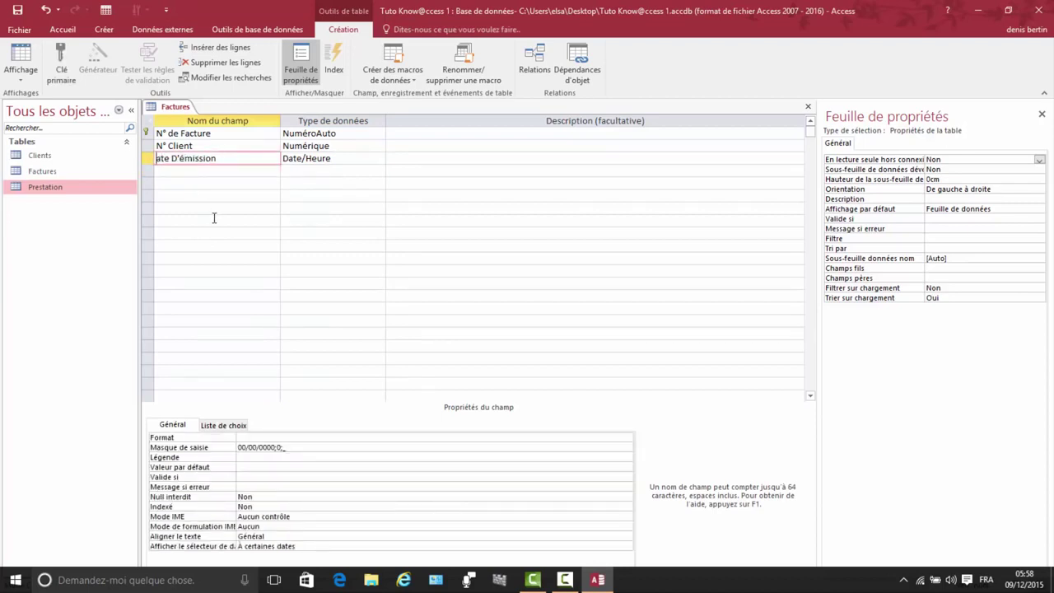
{"action": "type", "text": "D"}
{"action": "left_click", "coordinate": [183, 158]}
{"action": "key", "text": "BackSpace"}
{"action": "key", "text": "BackSpace"}
{"action": "type", "text": "d"}
Step: Add a fourth field named Mode de Paiement
{"action": "left_click", "coordinate": [173, 171]}
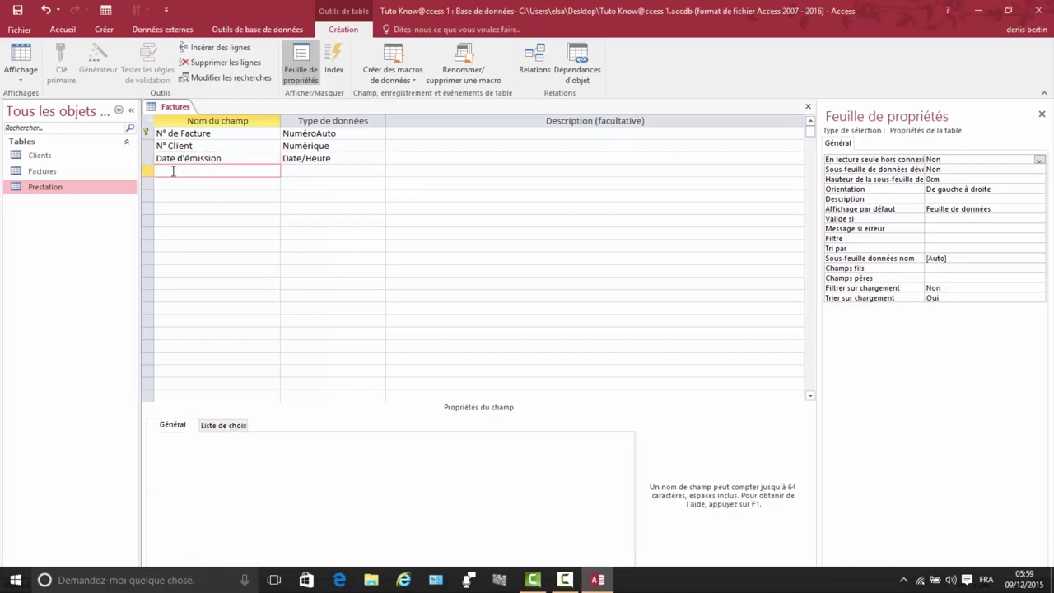
{"action": "type", "text": "Mode de Paiement"}
{"action": "left_click", "coordinate": [333, 171]}
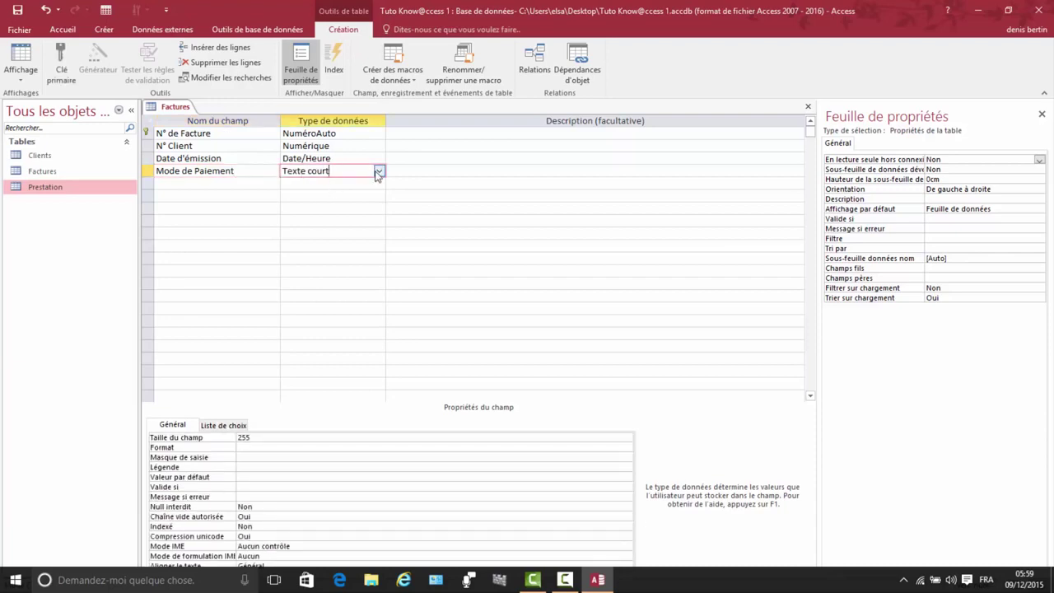
Step: Start a lookup list for Mode de Paiement with values entered manually
{"action": "left_click", "coordinate": [380, 172]}
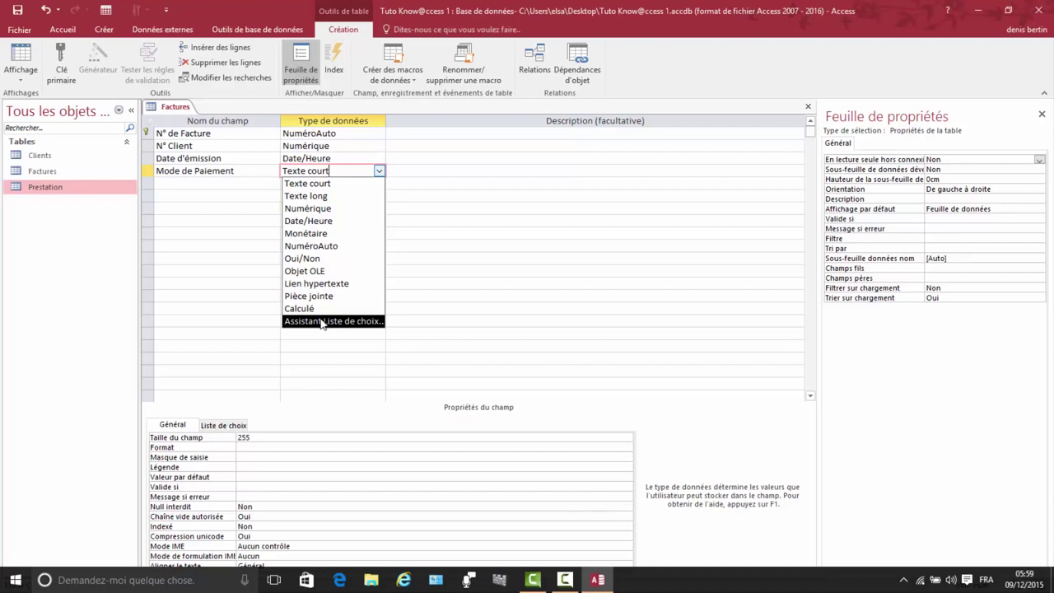
{"action": "left_click", "coordinate": [322, 321]}
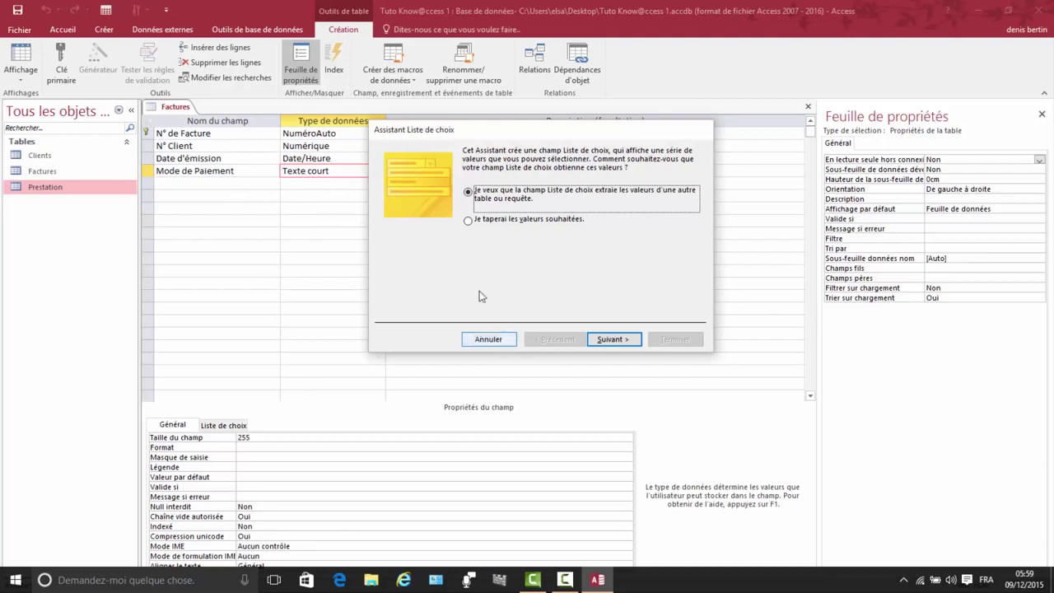
{"action": "left_click", "coordinate": [511, 221]}
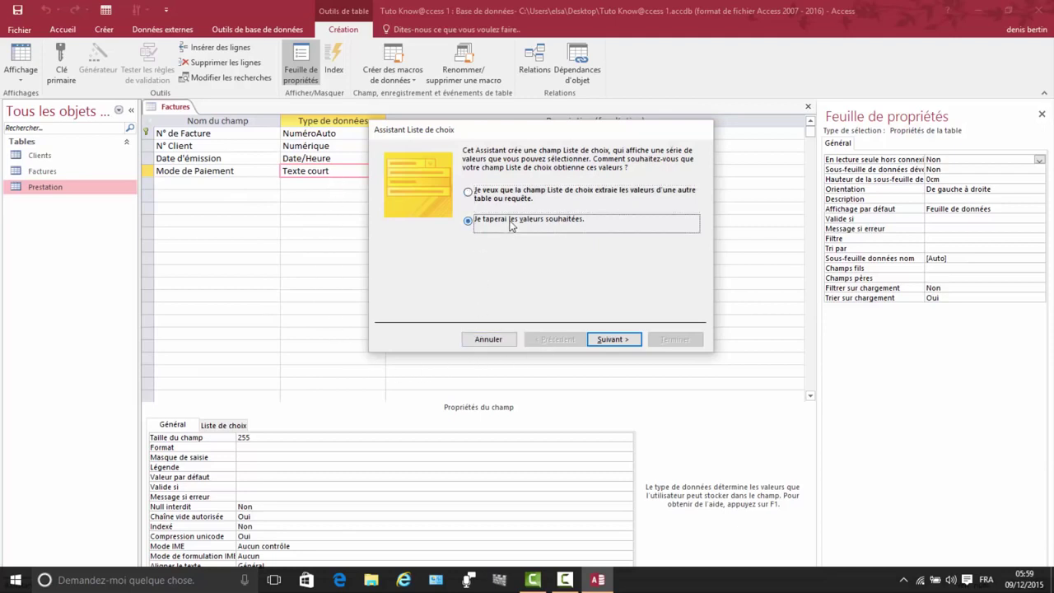
{"action": "left_click", "coordinate": [613, 339]}
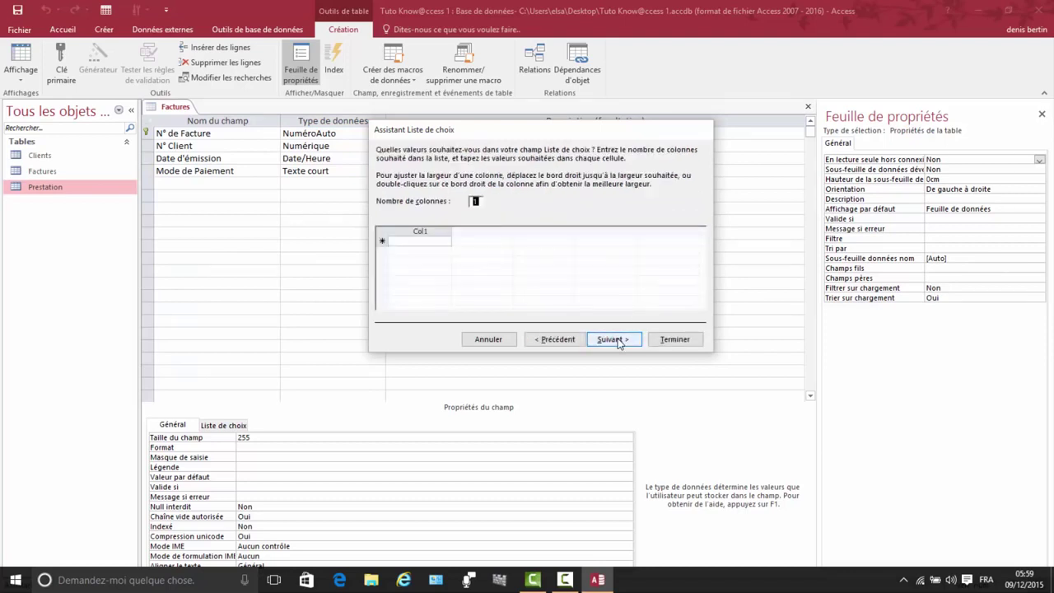
Step: Enter Chèque, Virement and Espèce as the payment values, limited to the list
{"action": "left_click", "coordinate": [403, 240]}
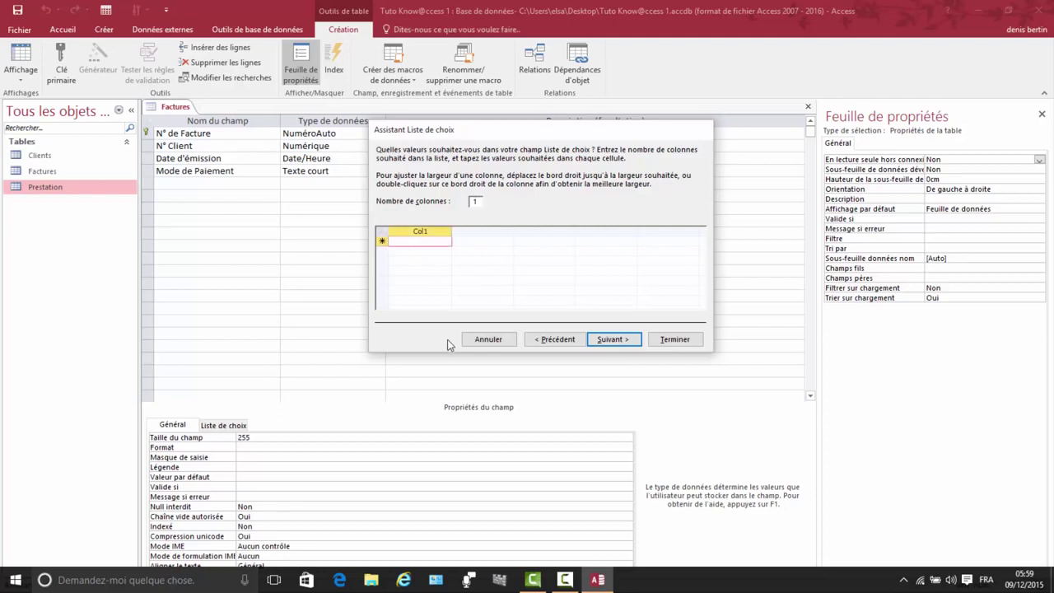
{"action": "type", "text": "C"}
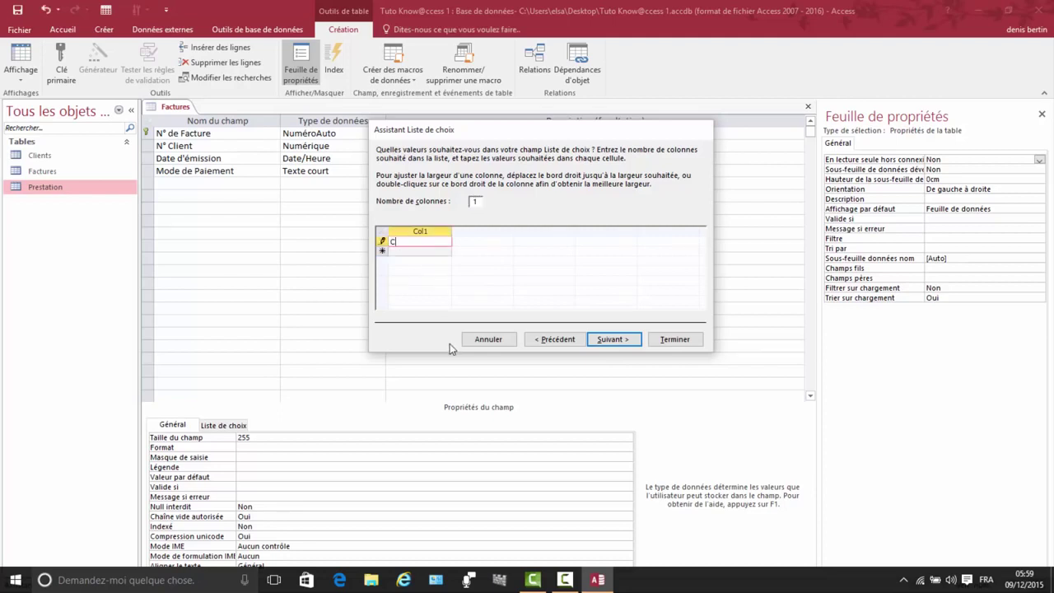
{"action": "type", "text": "héque"}
{"action": "left_click", "coordinate": [401, 253]}
{"action": "type", "text": "Vi"}
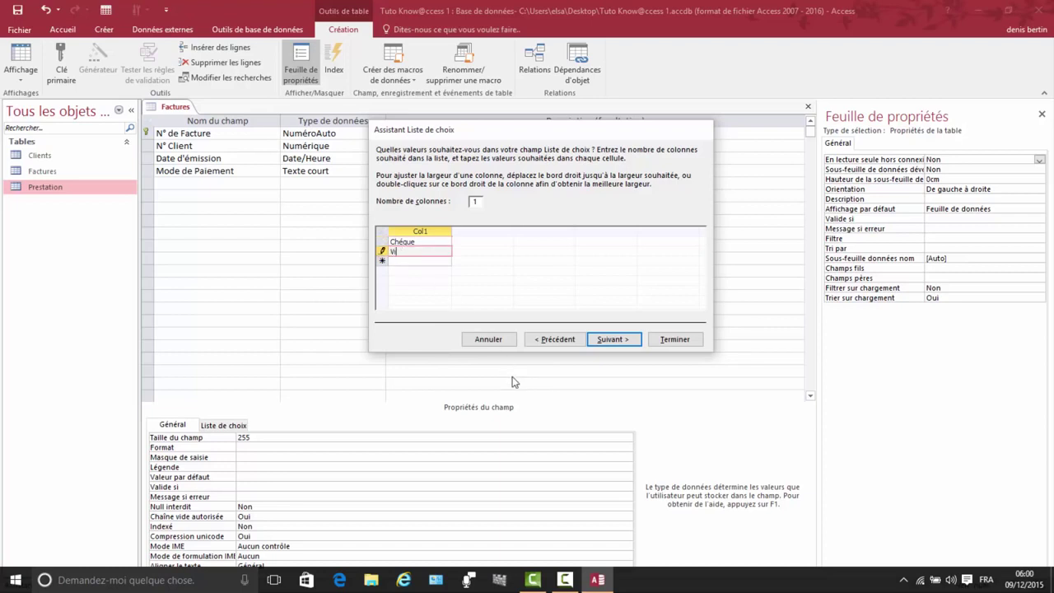
{"action": "type", "text": "rement"}
{"action": "left_click", "coordinate": [403, 262]}
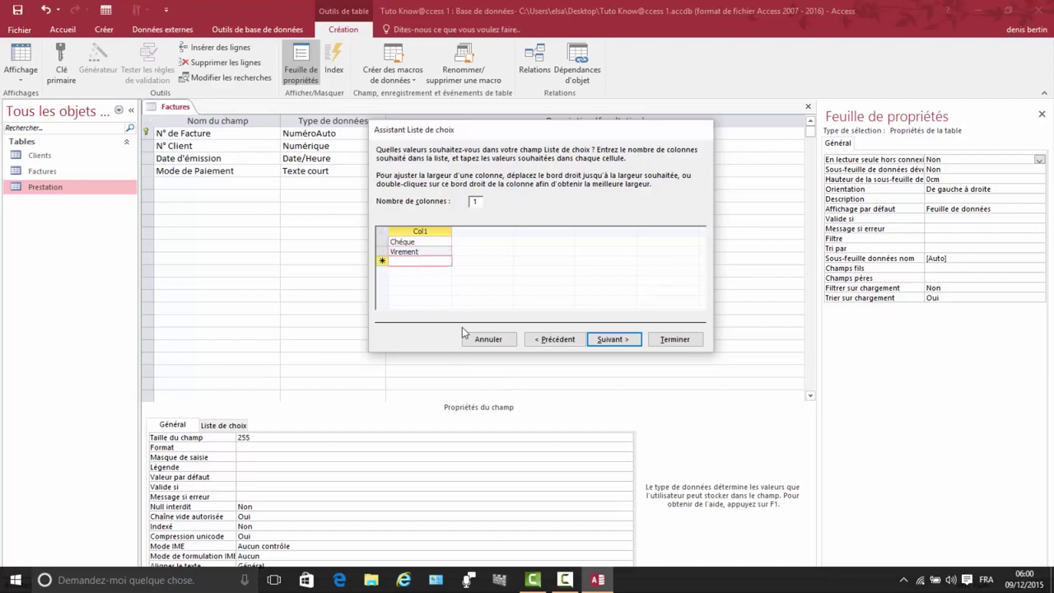
{"action": "type", "text": "Es"}
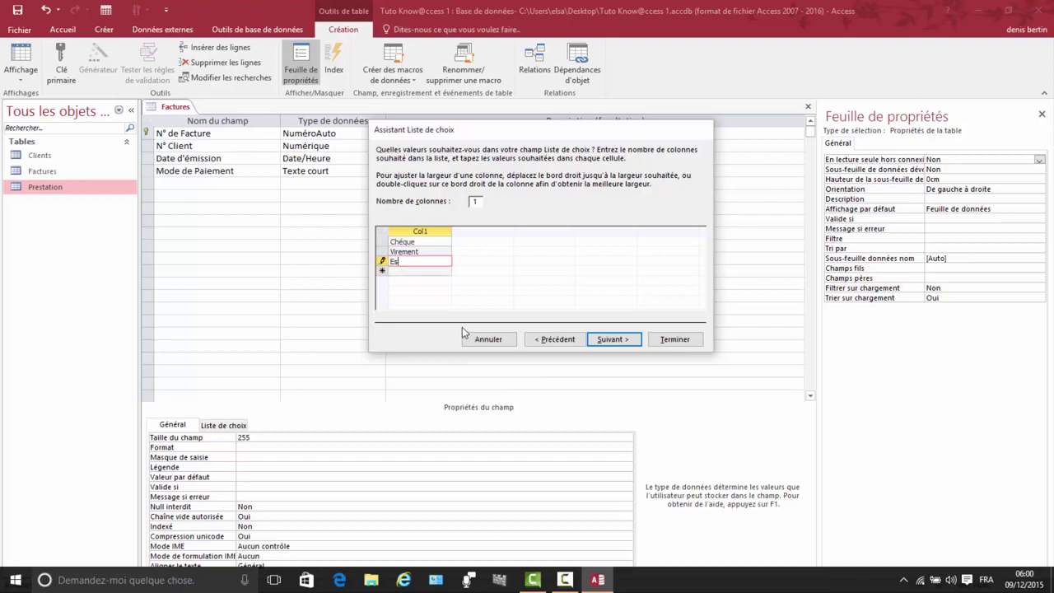
{"action": "type", "text": "p"}
{"action": "type", "text": "é"}
{"action": "type", "text": "ce"}
{"action": "left_click", "coordinate": [603, 340]}
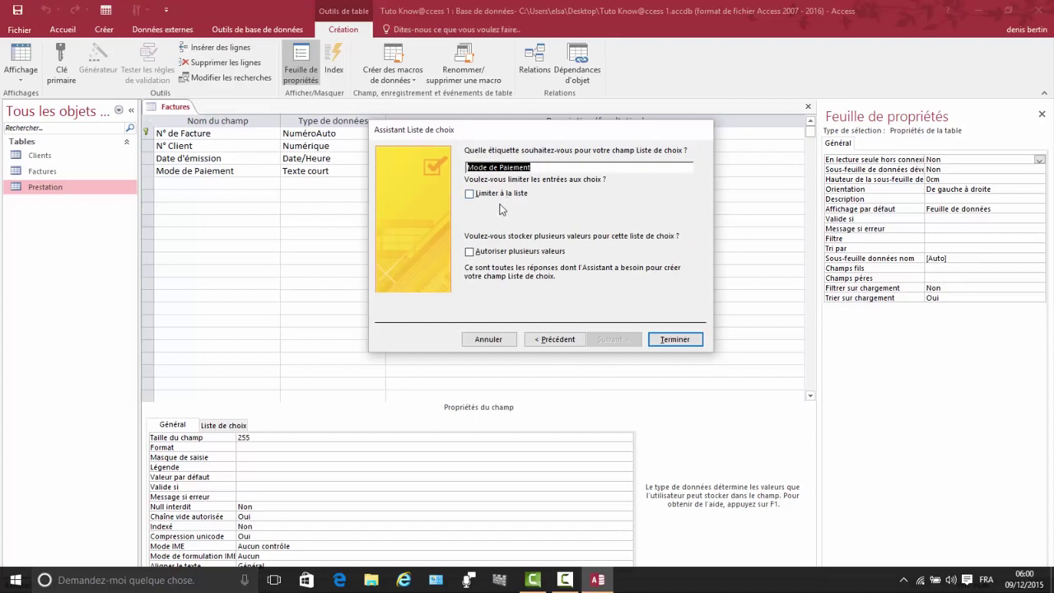
{"action": "left_click", "coordinate": [477, 196]}
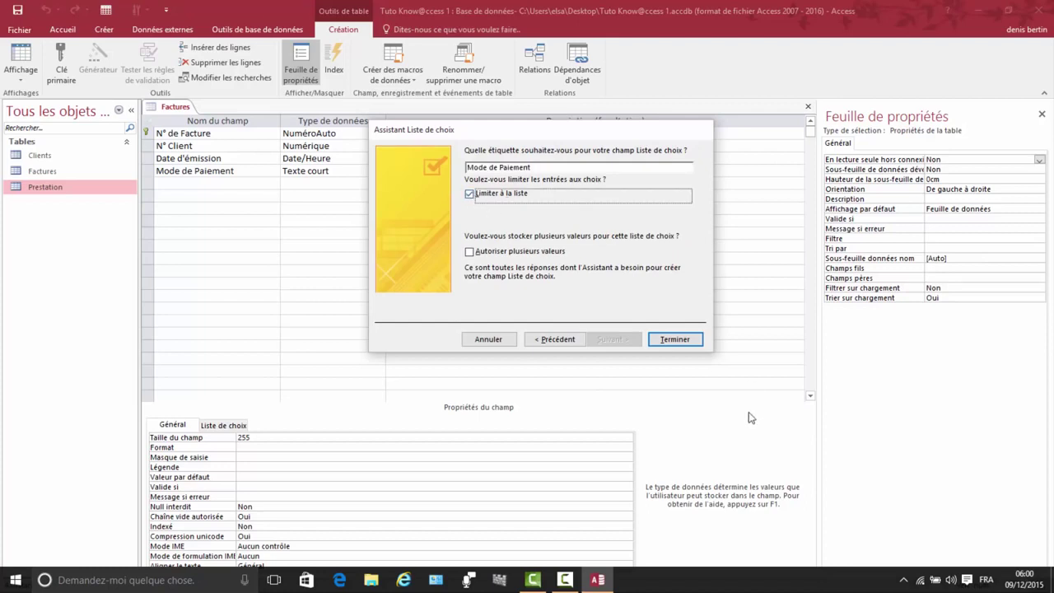
{"action": "left_click", "coordinate": [673, 340]}
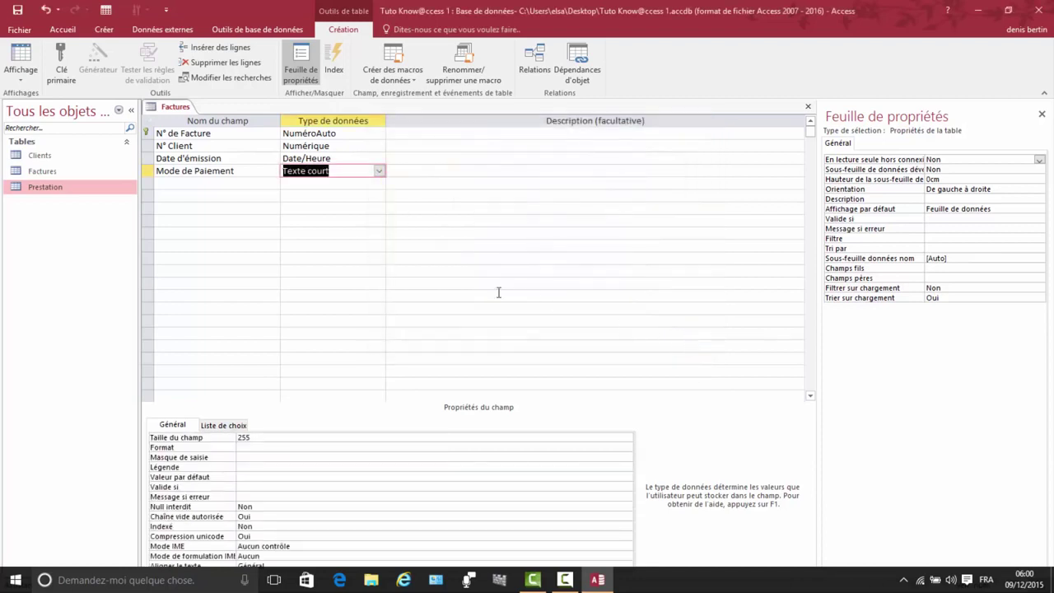
Step: Name the fifth field Désignation and choose Assistant Liste de choix as its type
{"action": "left_click", "coordinate": [179, 183]}
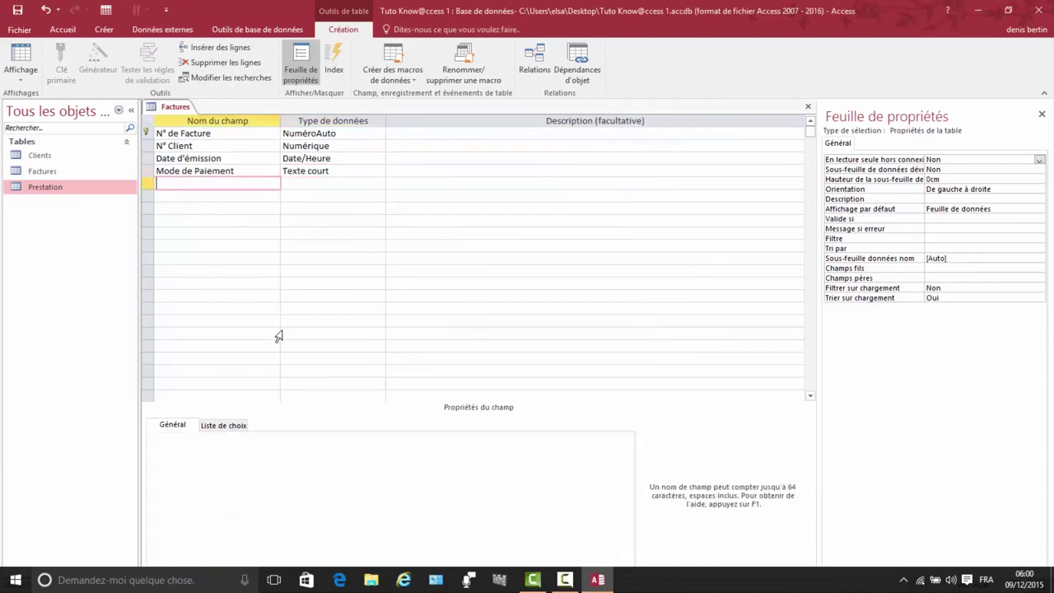
{"action": "type", "text": "Dé"}
{"action": "type", "text": "signation"}
{"action": "left_click", "coordinate": [303, 185]}
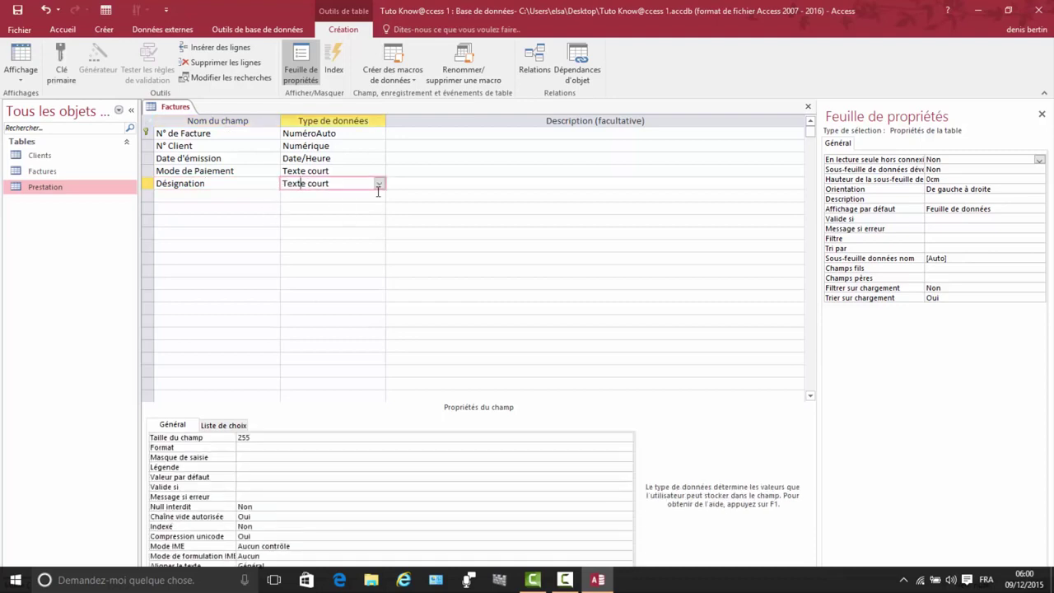
{"action": "left_click", "coordinate": [379, 185]}
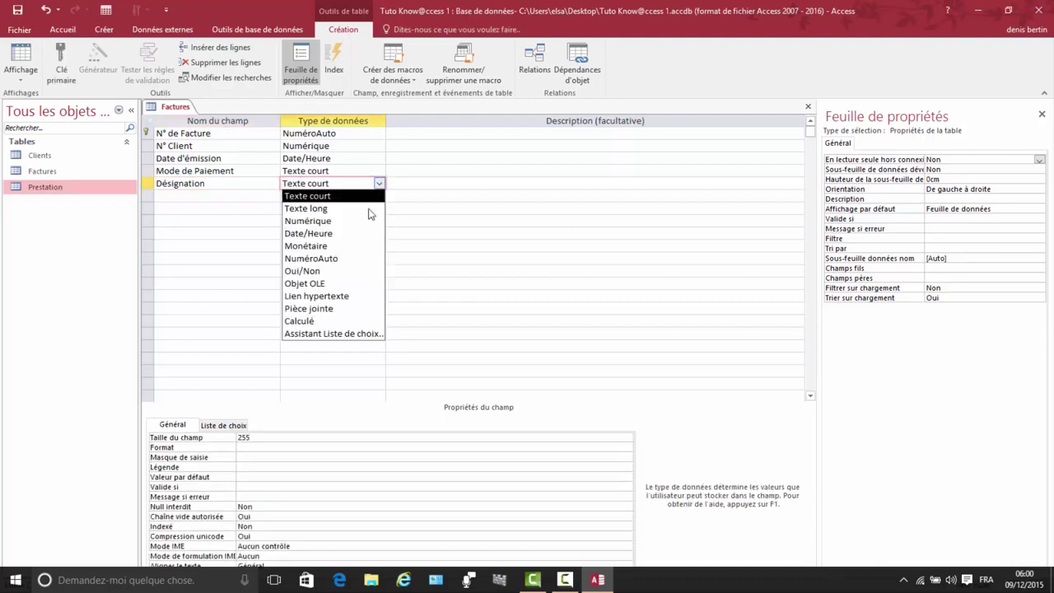
{"action": "left_click", "coordinate": [321, 334]}
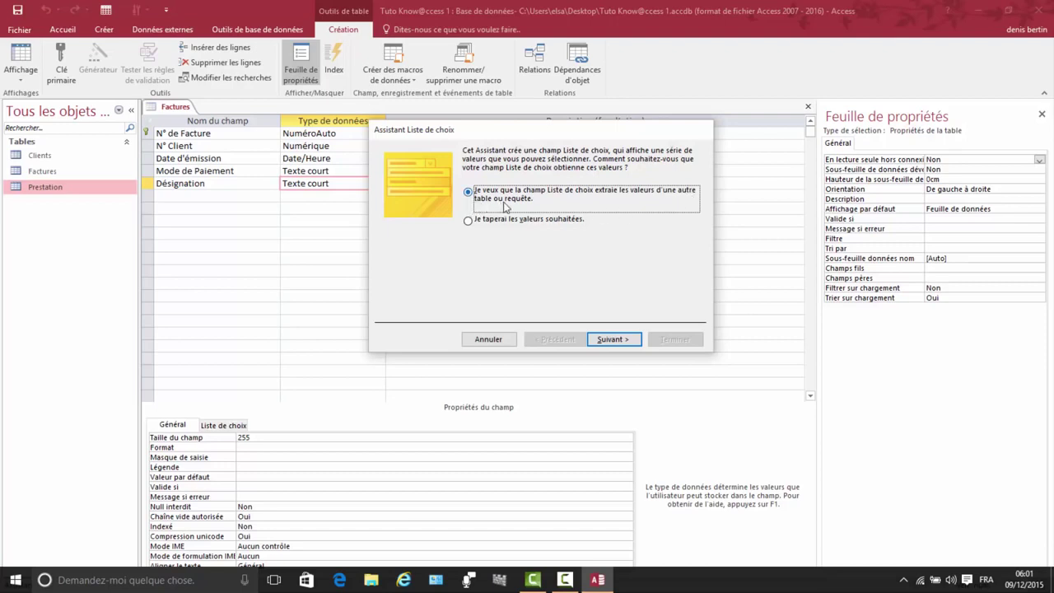
Step: Base the Désignation lookup on the Prestation table's Désignation field
{"action": "left_click", "coordinate": [617, 340]}
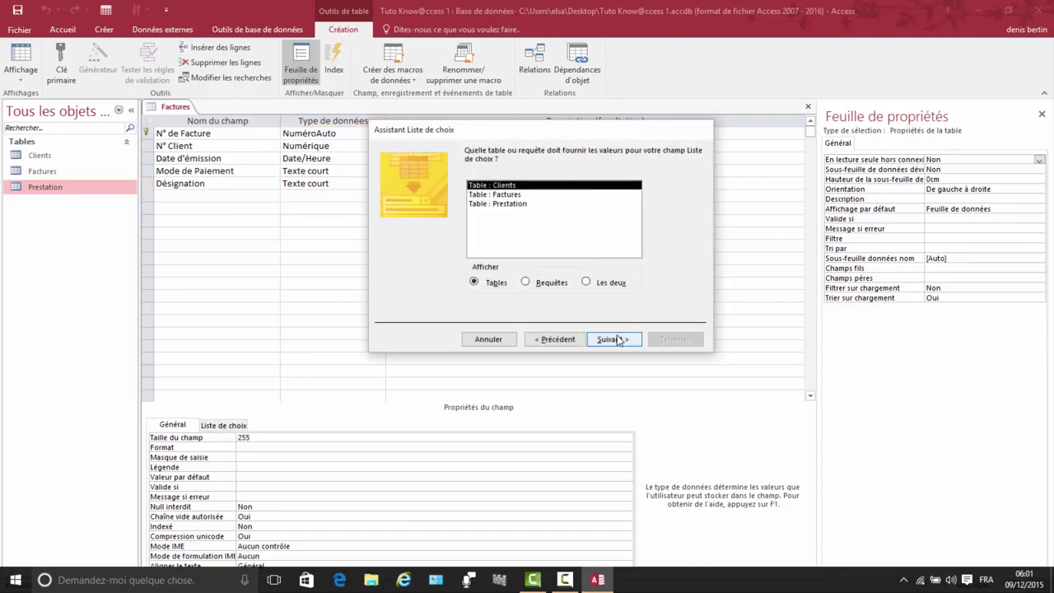
{"action": "left_click", "coordinate": [498, 204]}
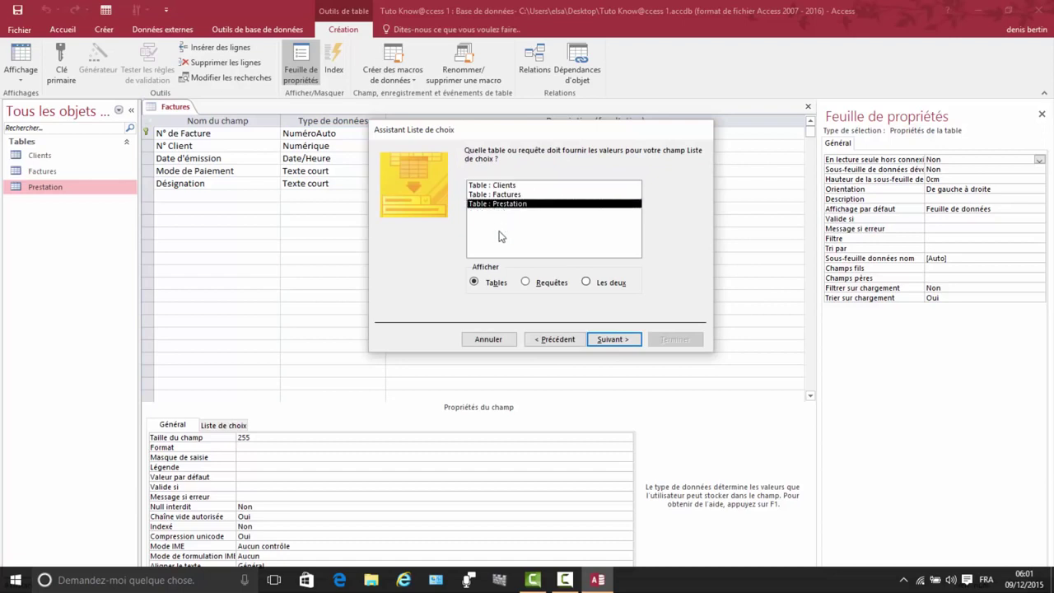
{"action": "left_click", "coordinate": [610, 340]}
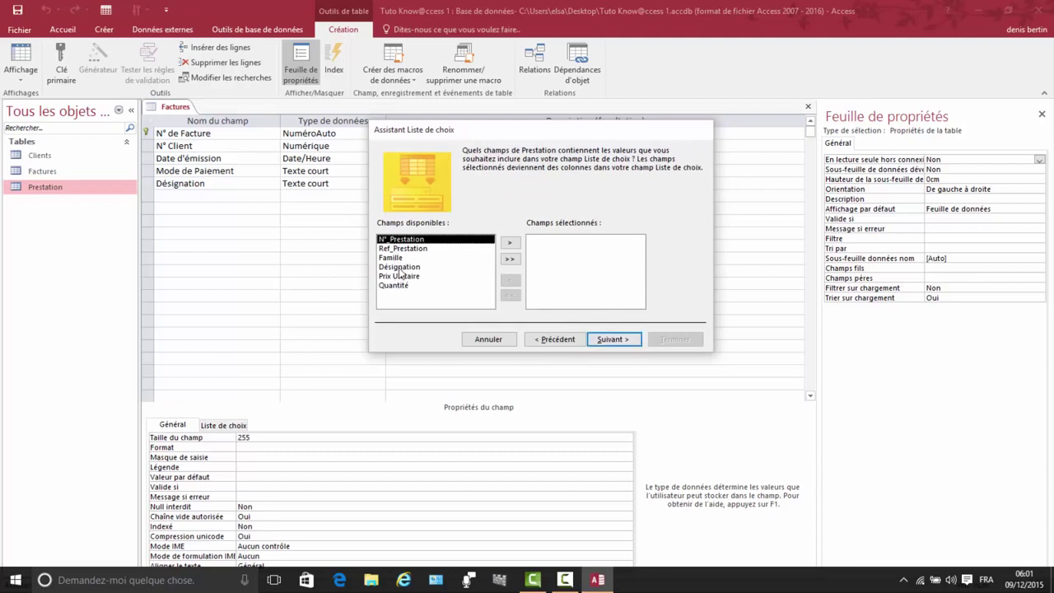
{"action": "left_click", "coordinate": [399, 269]}
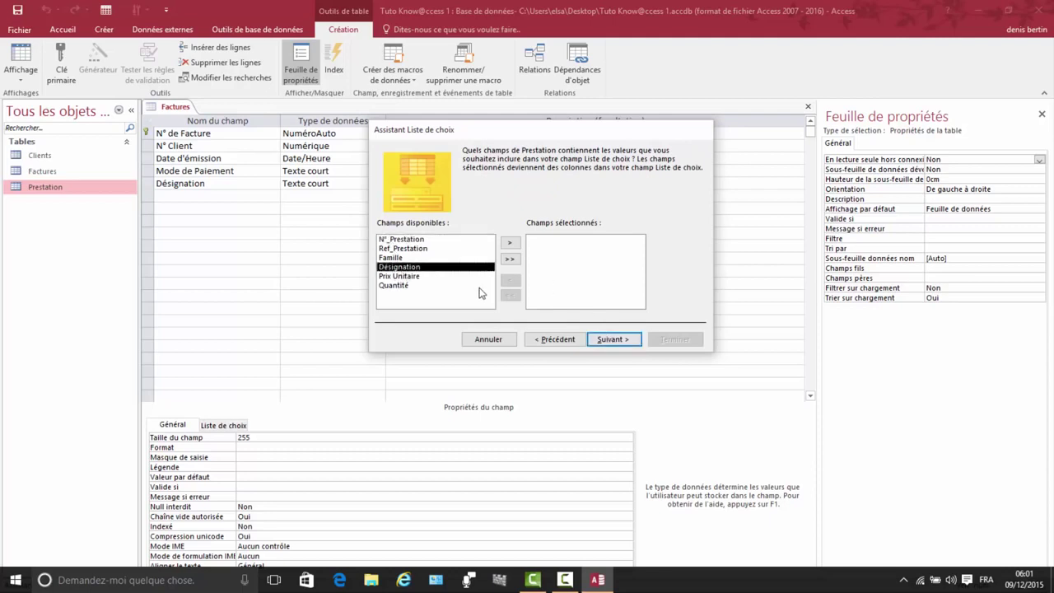
{"action": "left_click", "coordinate": [511, 244]}
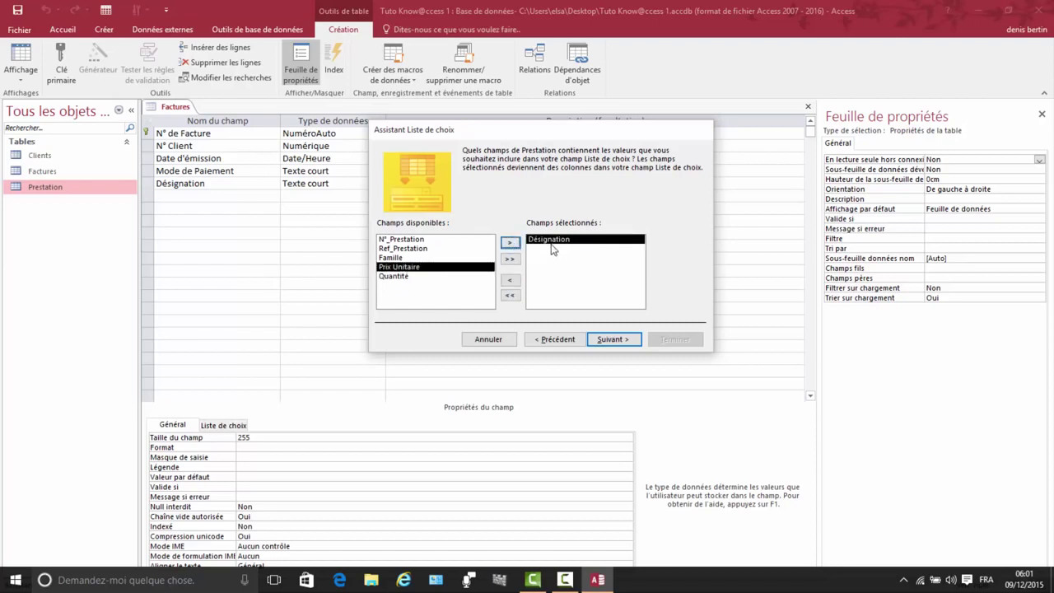
Step: Finish the lookup with the N°_Prestation key column hidden and save Factures
{"action": "left_click", "coordinate": [612, 340]}
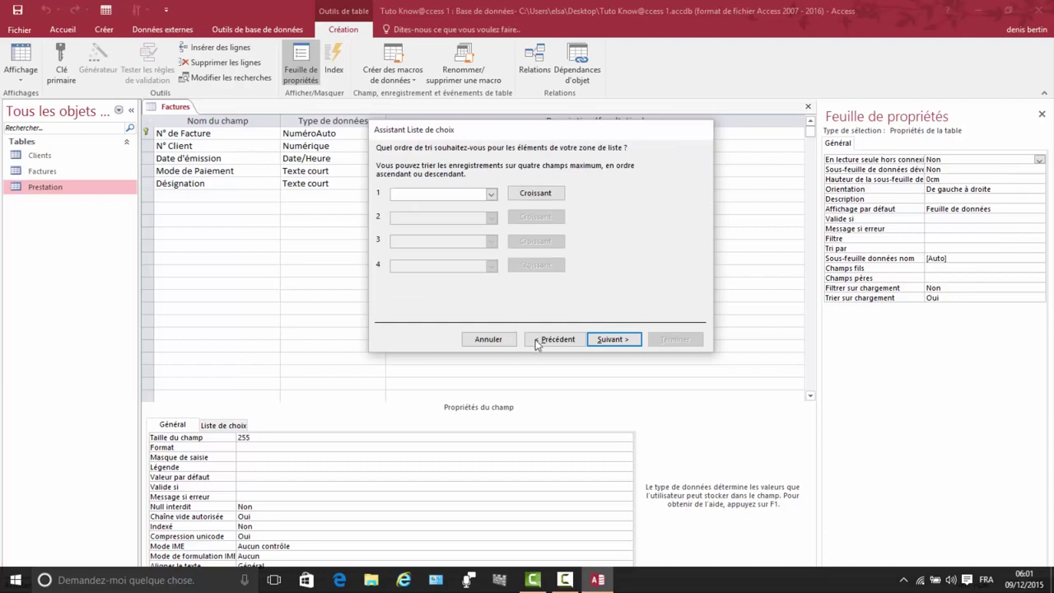
{"action": "left_click", "coordinate": [610, 338]}
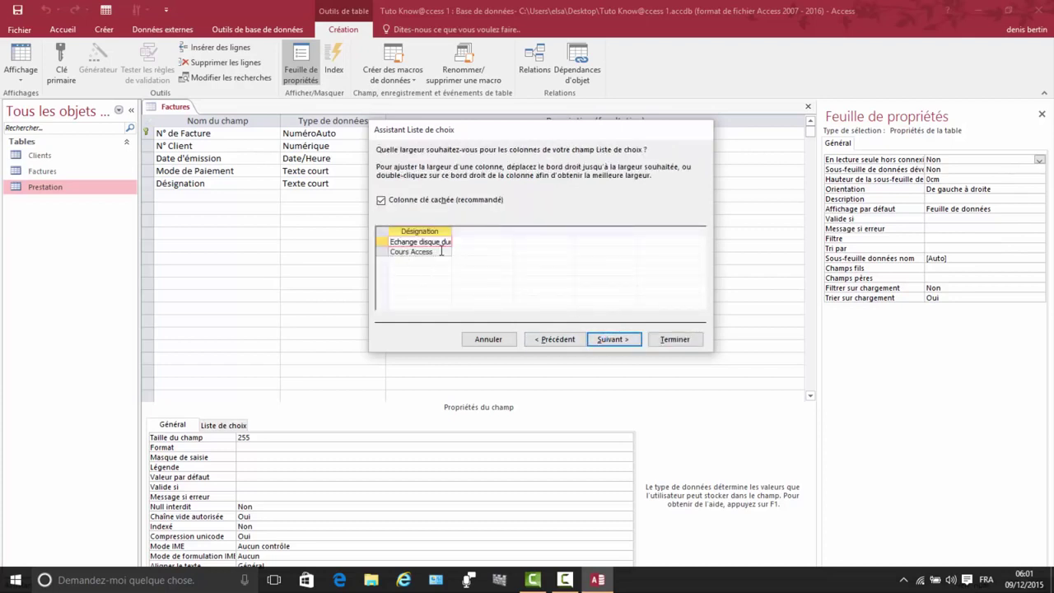
{"action": "left_click", "coordinate": [382, 200]}
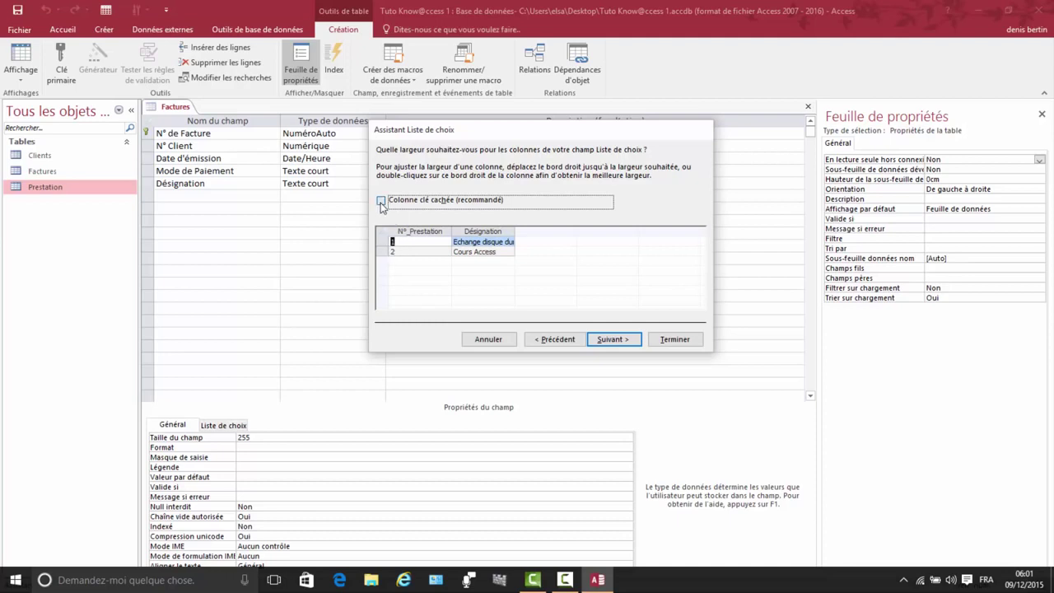
{"action": "left_click", "coordinate": [381, 201]}
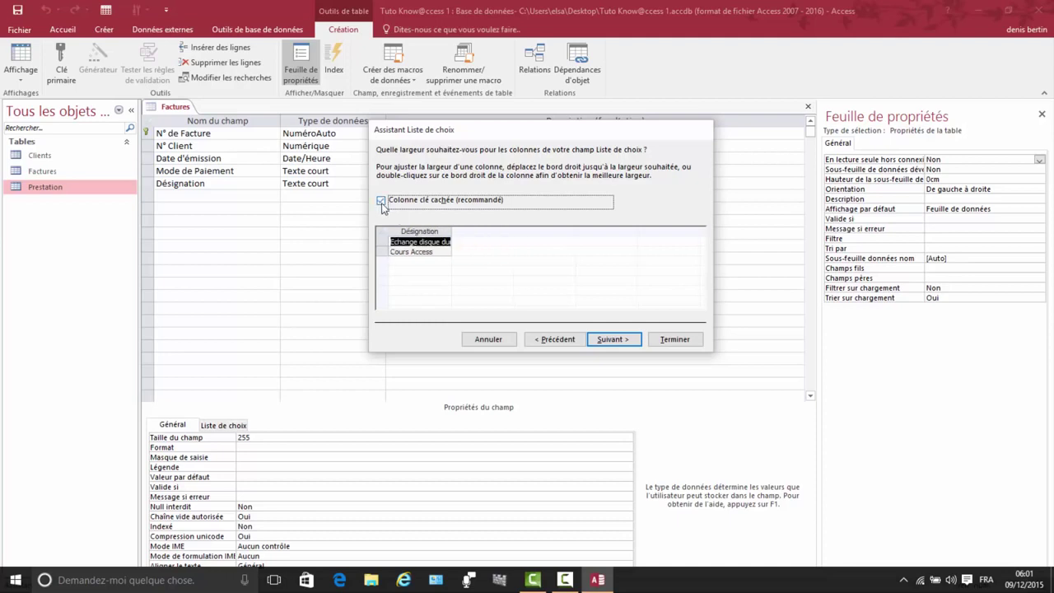
{"action": "left_click", "coordinate": [609, 340]}
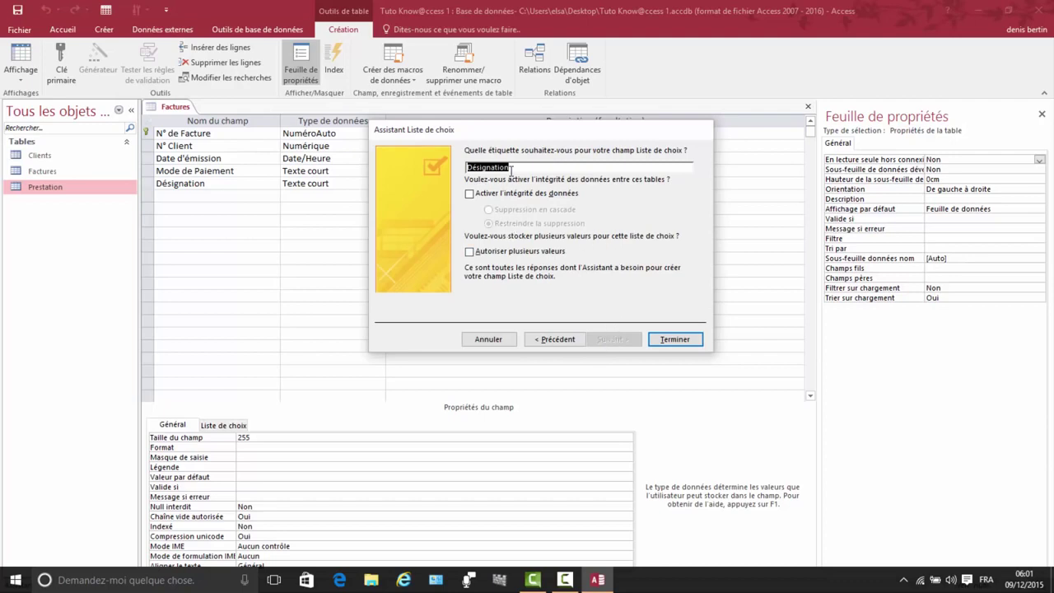
{"action": "left_click", "coordinate": [674, 340]}
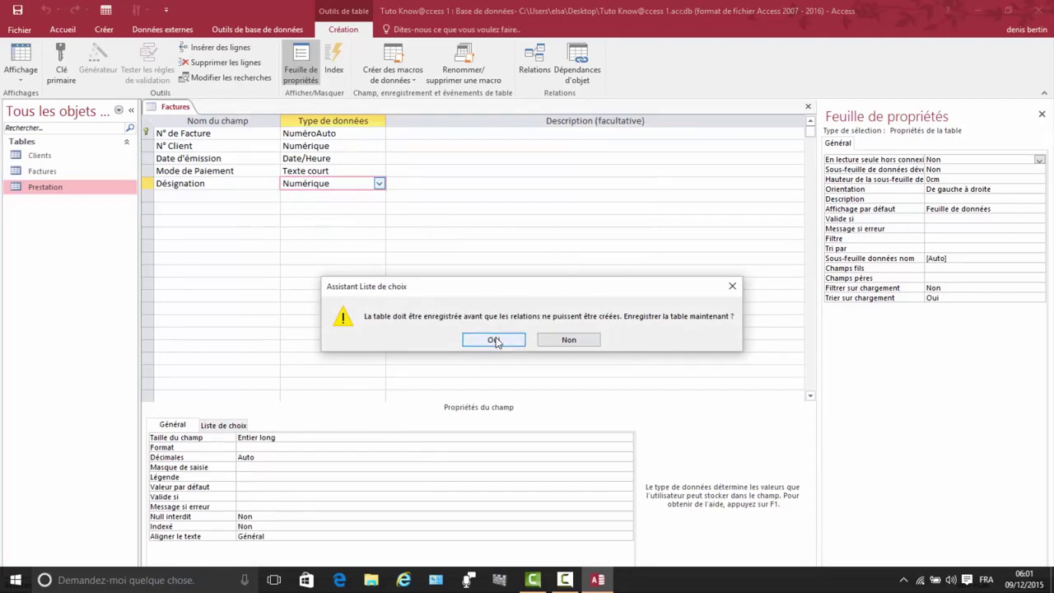
{"action": "left_click", "coordinate": [495, 340]}
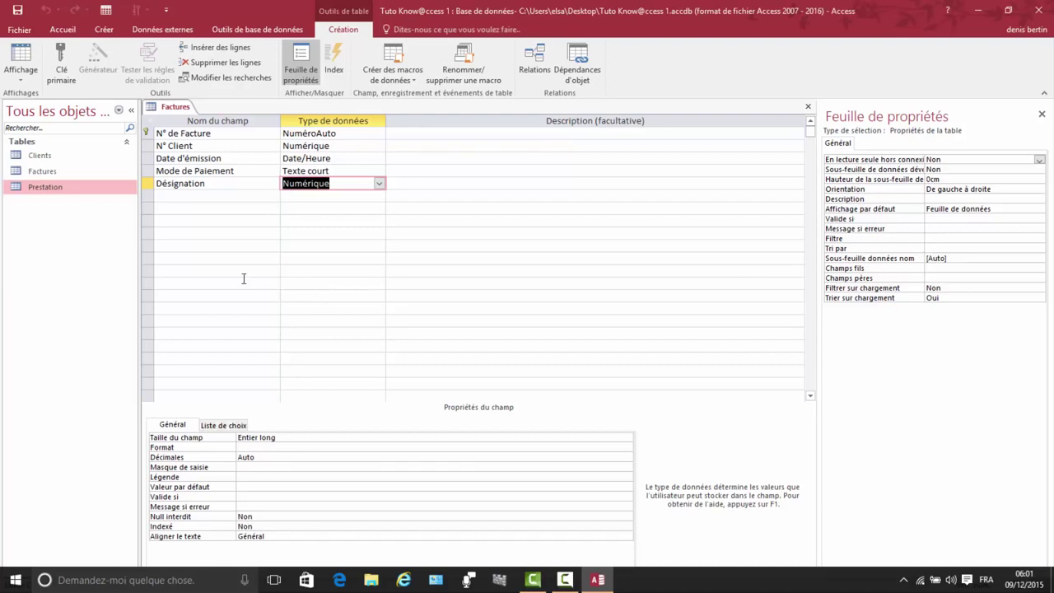
Step: Add a Quantité field with data type Numérique
{"action": "left_click", "coordinate": [162, 201]}
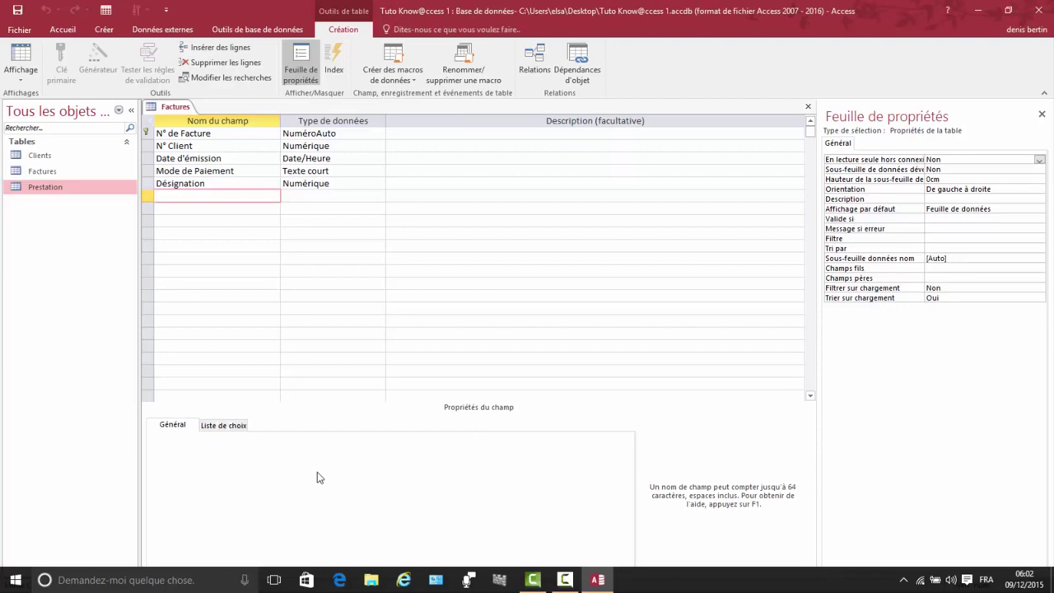
{"action": "type", "text": "Quantité"}
{"action": "left_click", "coordinate": [311, 196]}
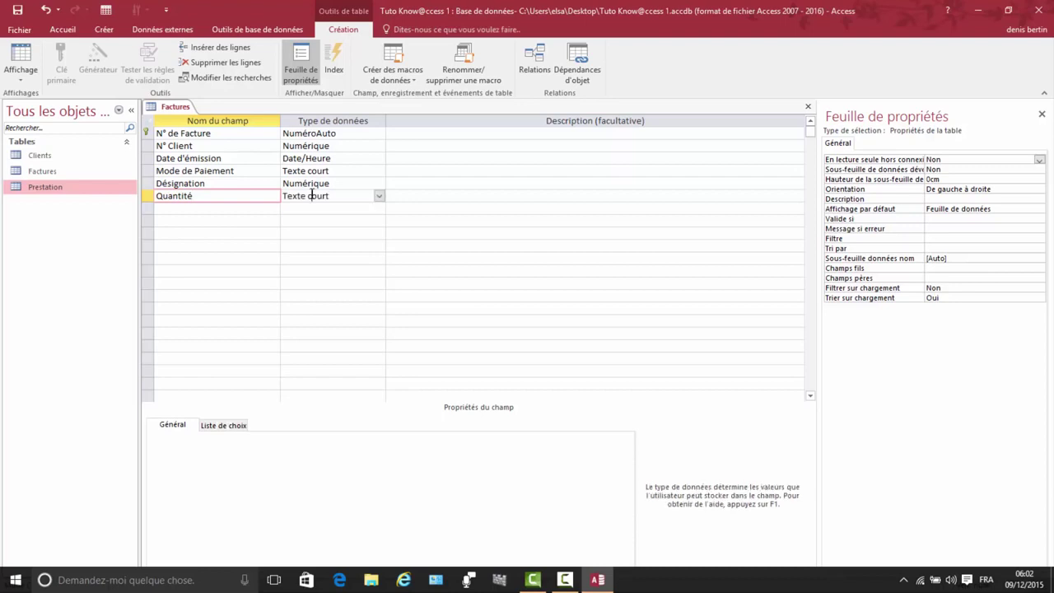
{"action": "left_click", "coordinate": [380, 197]}
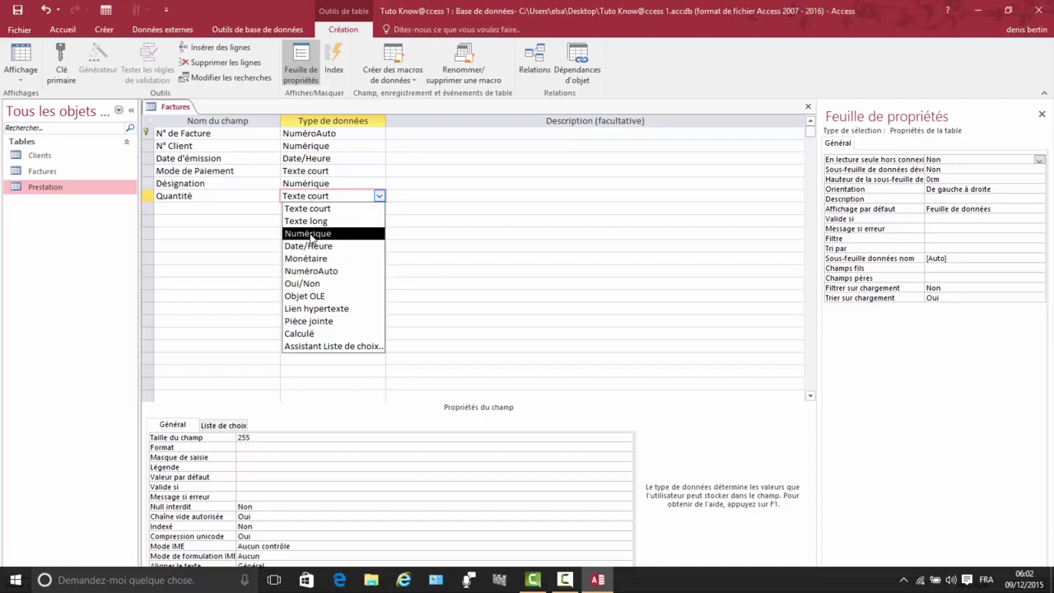
{"action": "left_click", "coordinate": [311, 234]}
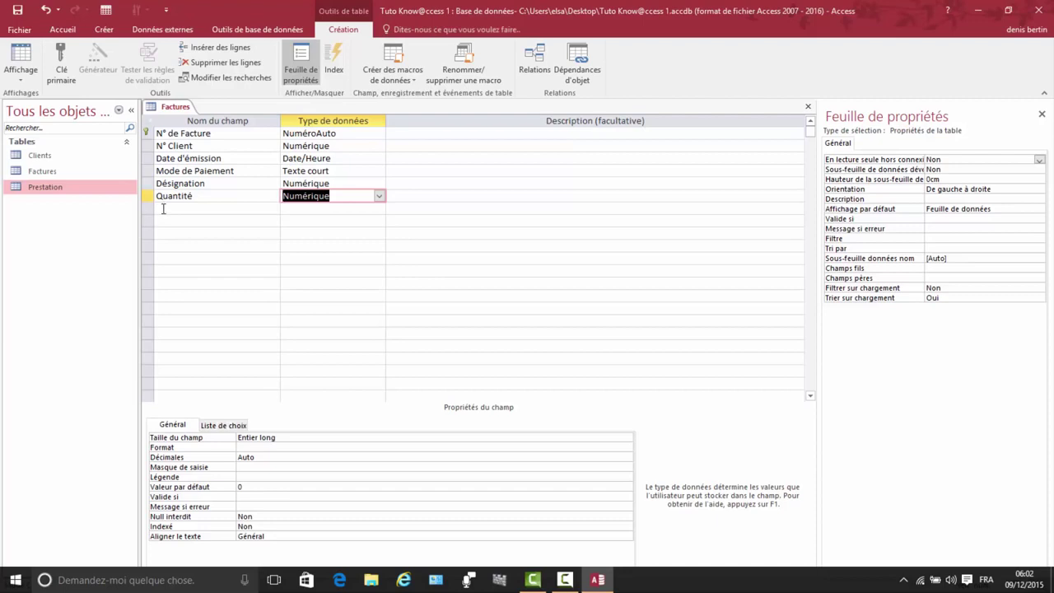
Step: Add a Prix Unitaire field with data type Monétaire
{"action": "left_click", "coordinate": [163, 208]}
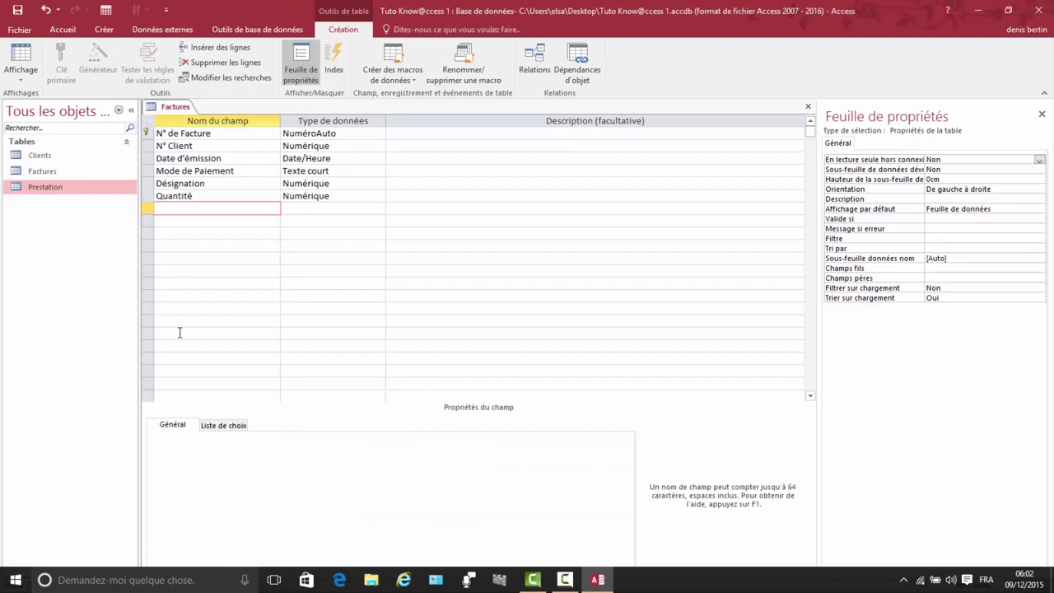
{"action": "type", "text": "Prix Unitaire"}
{"action": "left_click", "coordinate": [311, 208]}
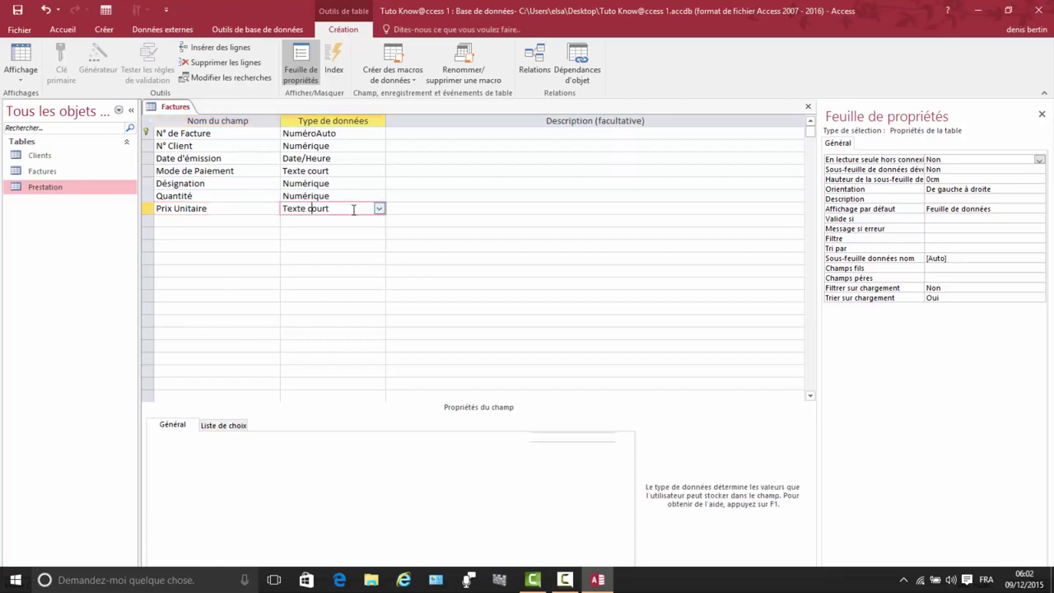
{"action": "left_click", "coordinate": [379, 209]}
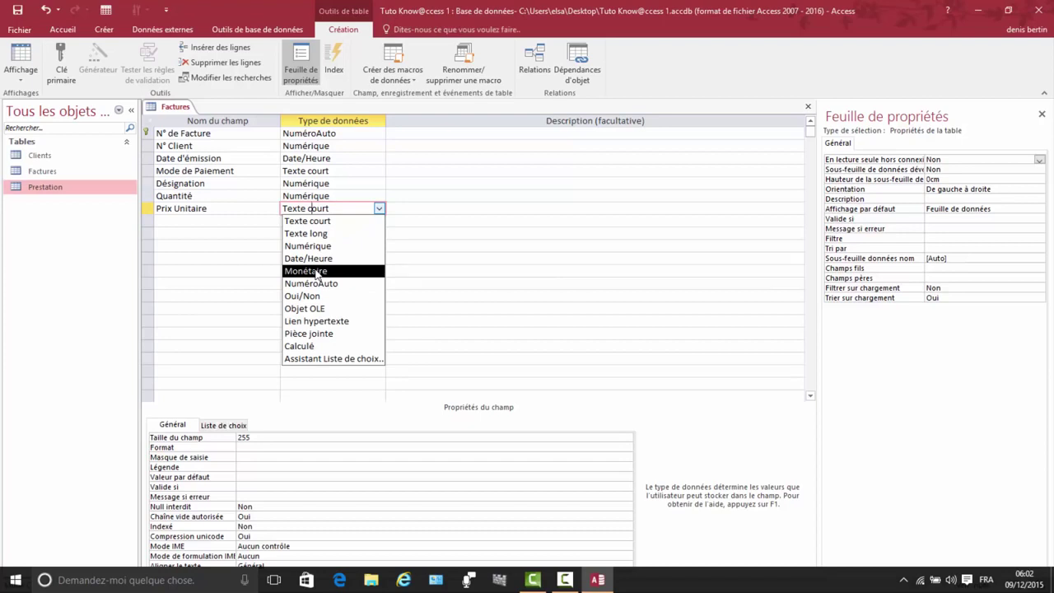
{"action": "left_click", "coordinate": [317, 272]}
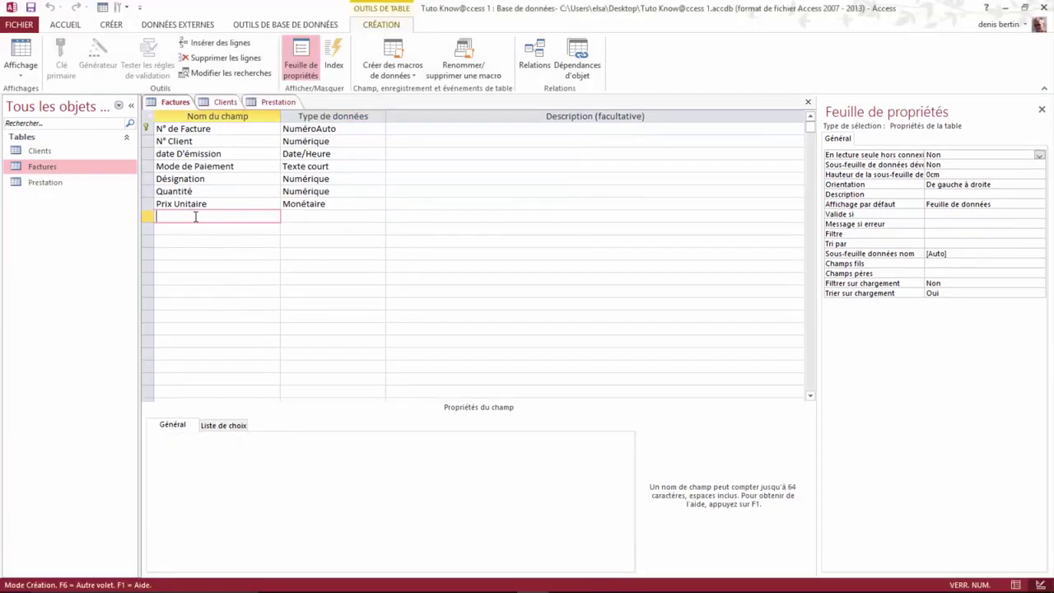
Step: Add a TVA field as Numérique with field size Réel simple
{"action": "key", "text": "Caps_Lock"}
{"action": "type", "text": "TVA"}
{"action": "left_click", "coordinate": [313, 219]}
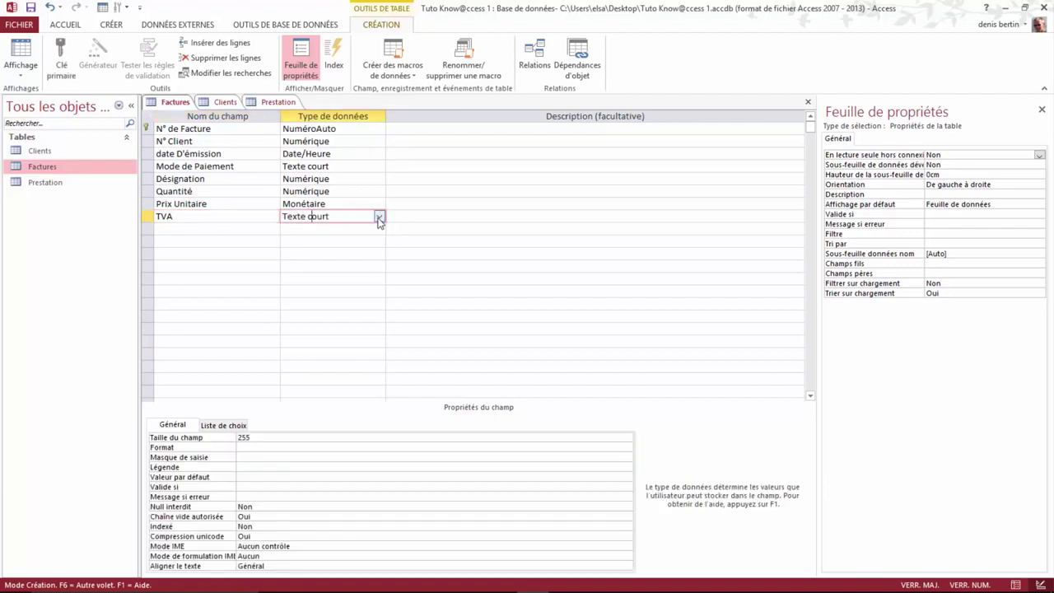
{"action": "left_click", "coordinate": [379, 217]}
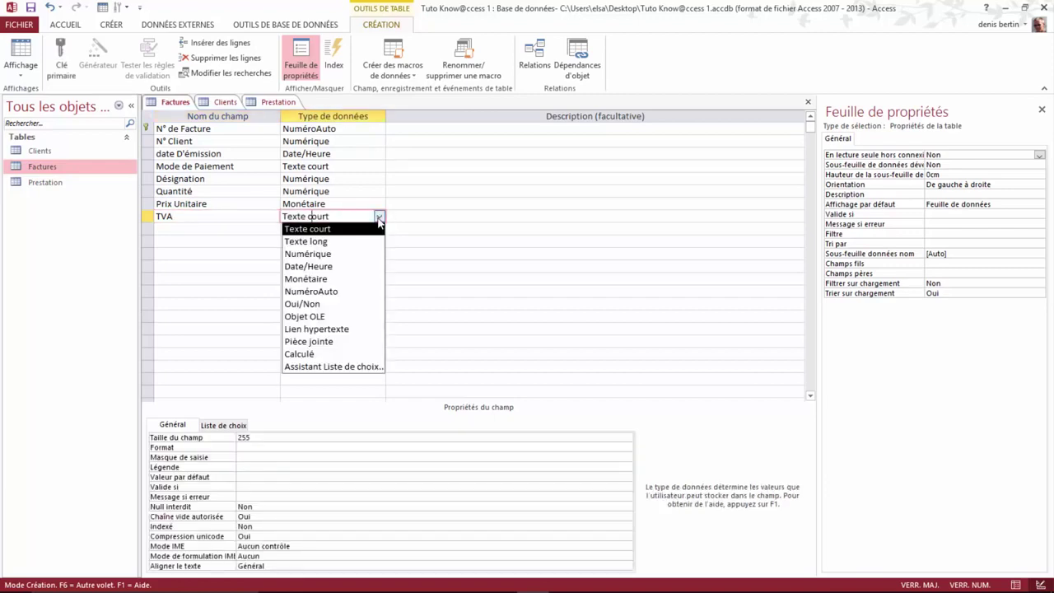
{"action": "left_click", "coordinate": [325, 254]}
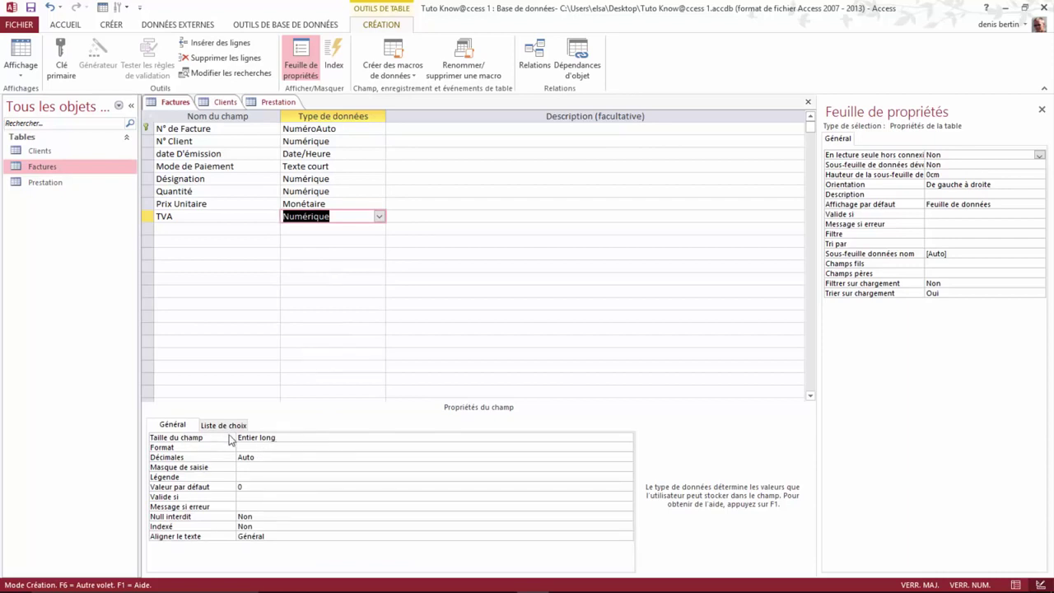
{"action": "left_click", "coordinate": [455, 440]}
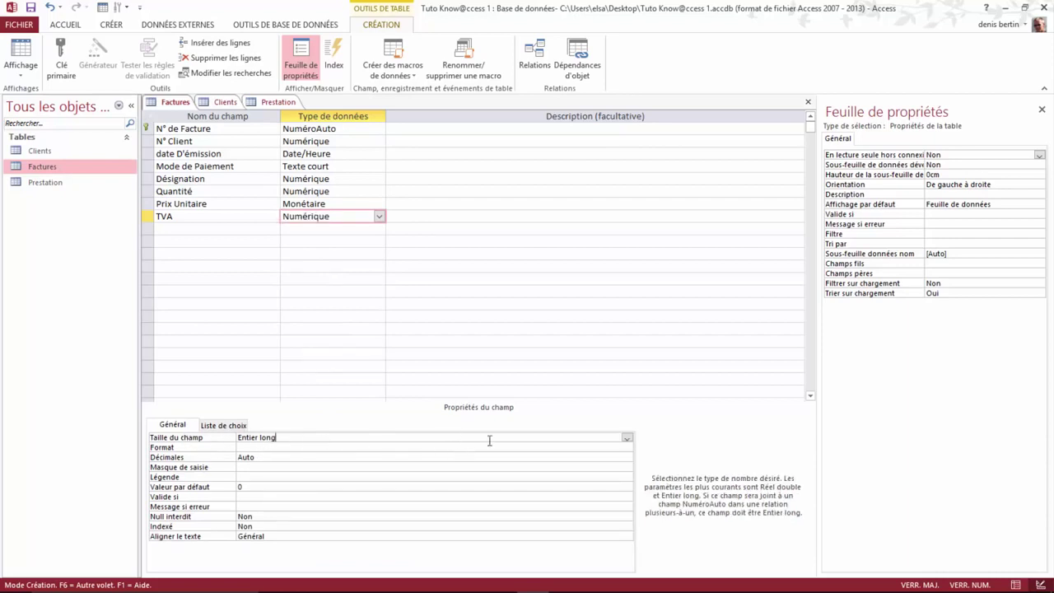
{"action": "left_click", "coordinate": [628, 438]}
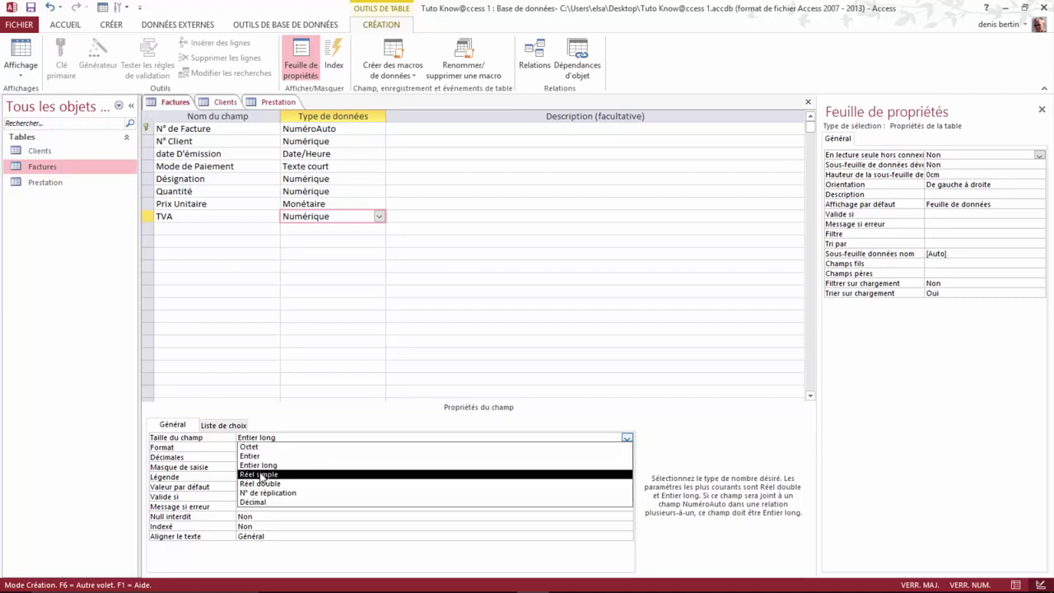
{"action": "left_click", "coordinate": [261, 475]}
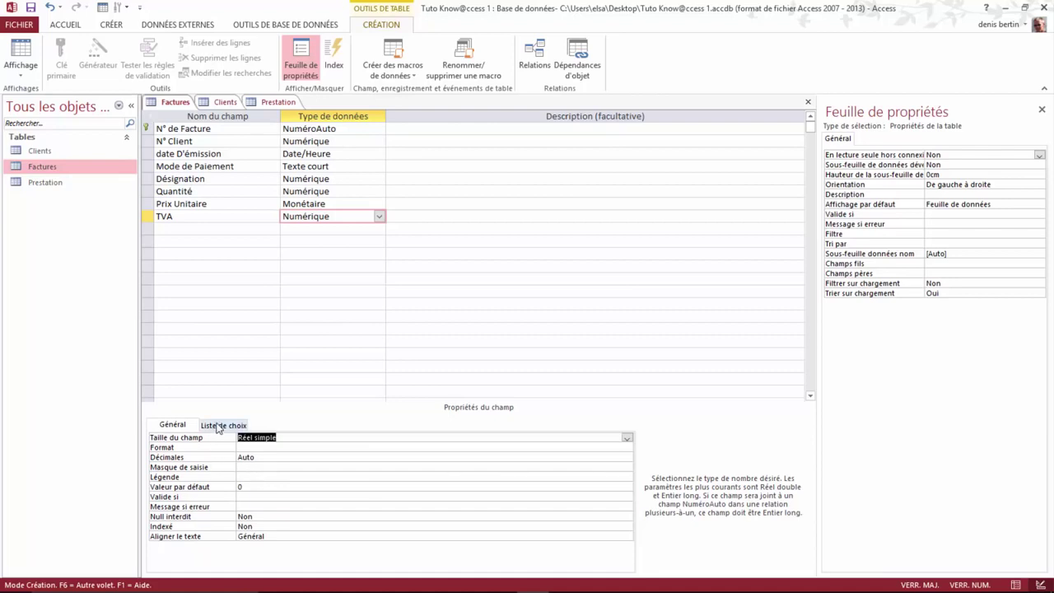
Step: Display TVA as a Zone de liste from Liste valeurs, beginning its contents with 0
{"action": "left_click", "coordinate": [218, 427]}
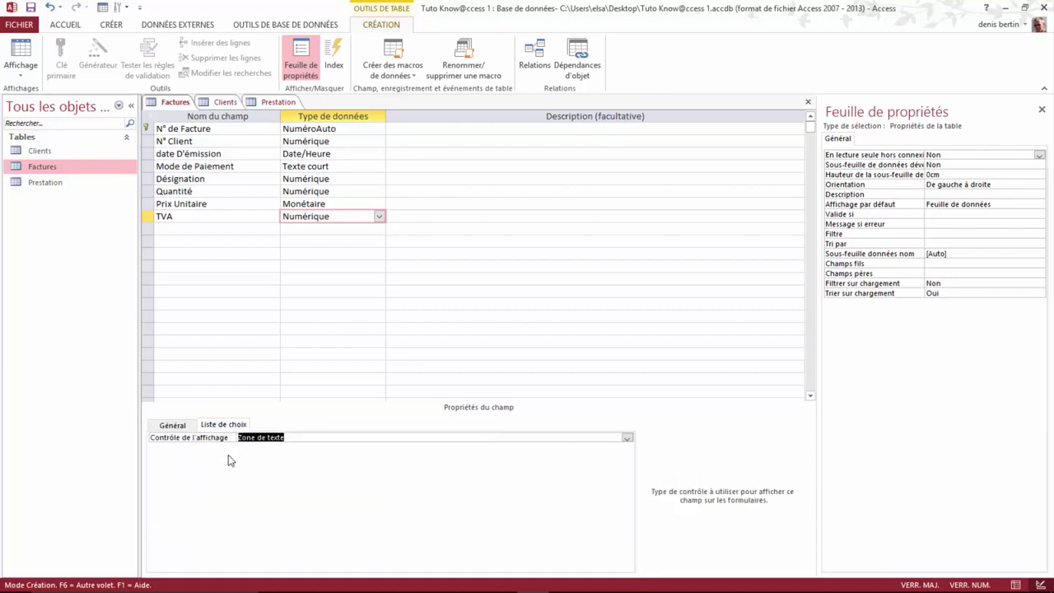
{"action": "left_click", "coordinate": [226, 428]}
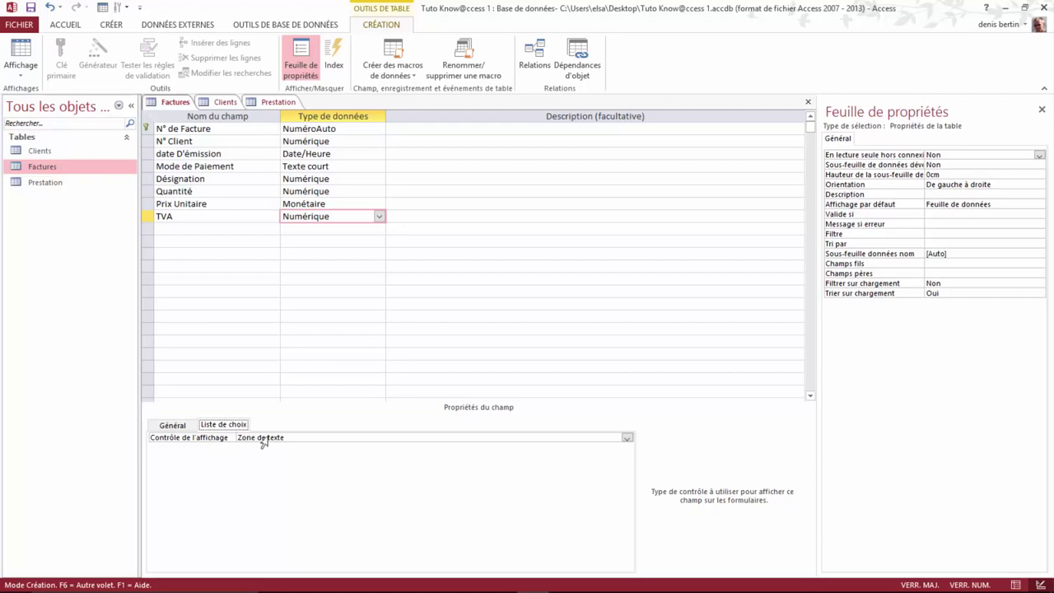
{"action": "left_click", "coordinate": [627, 439]}
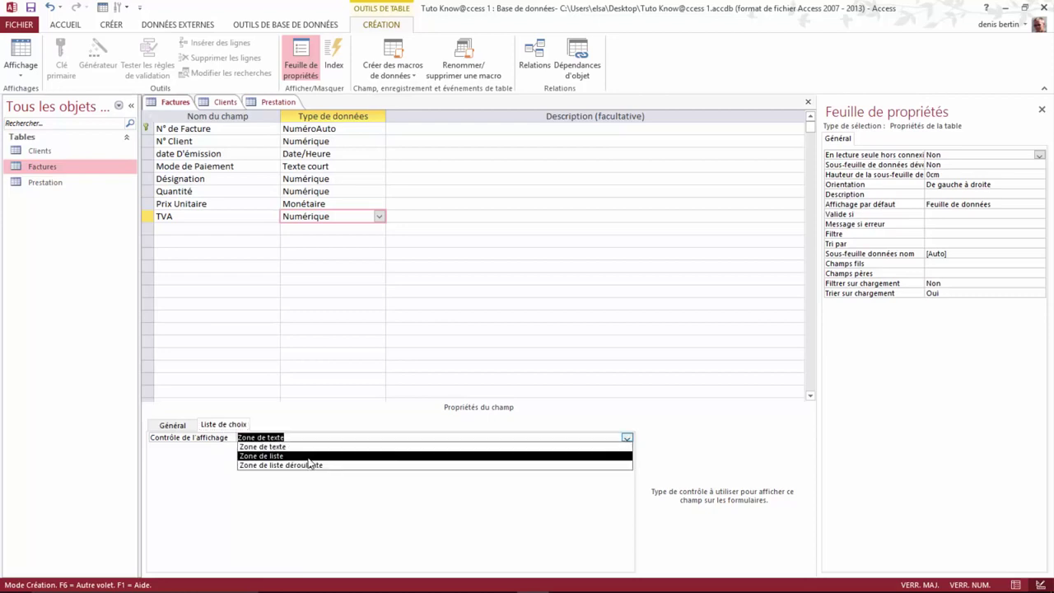
{"action": "left_click", "coordinate": [279, 457]}
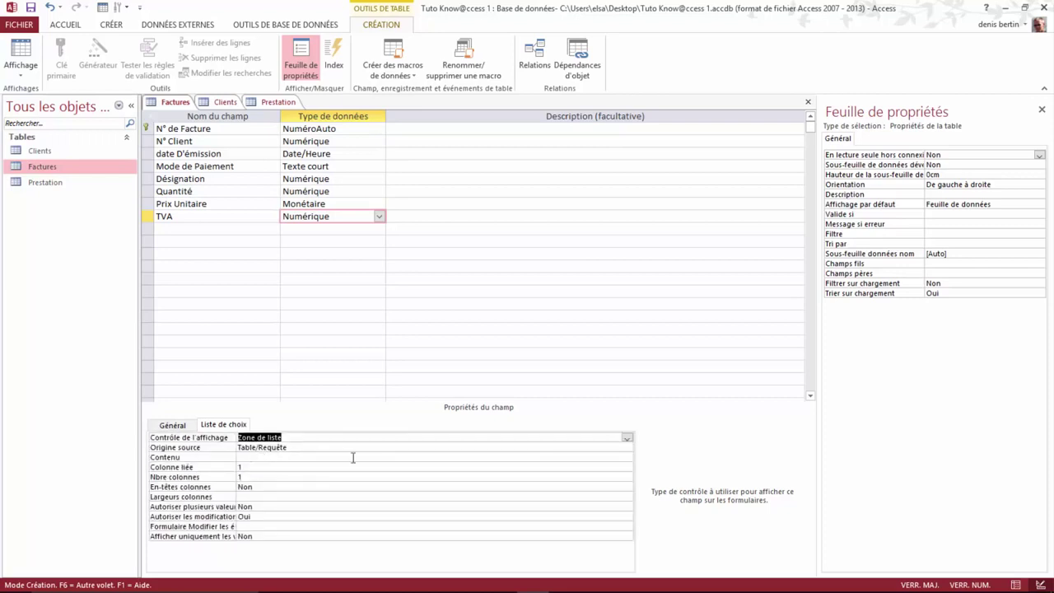
{"action": "left_click", "coordinate": [611, 450]}
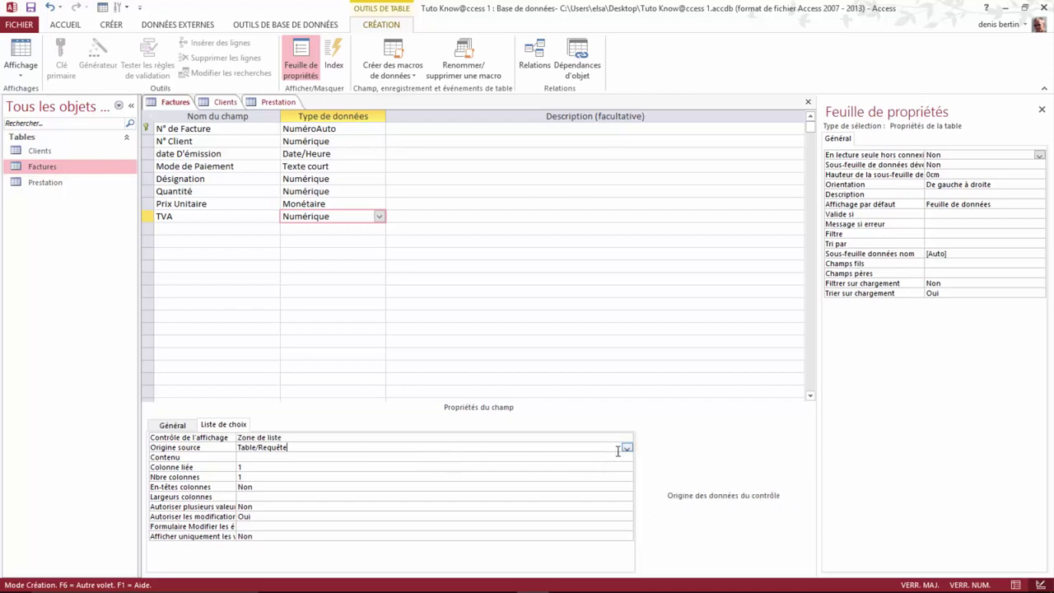
{"action": "left_click", "coordinate": [628, 449]}
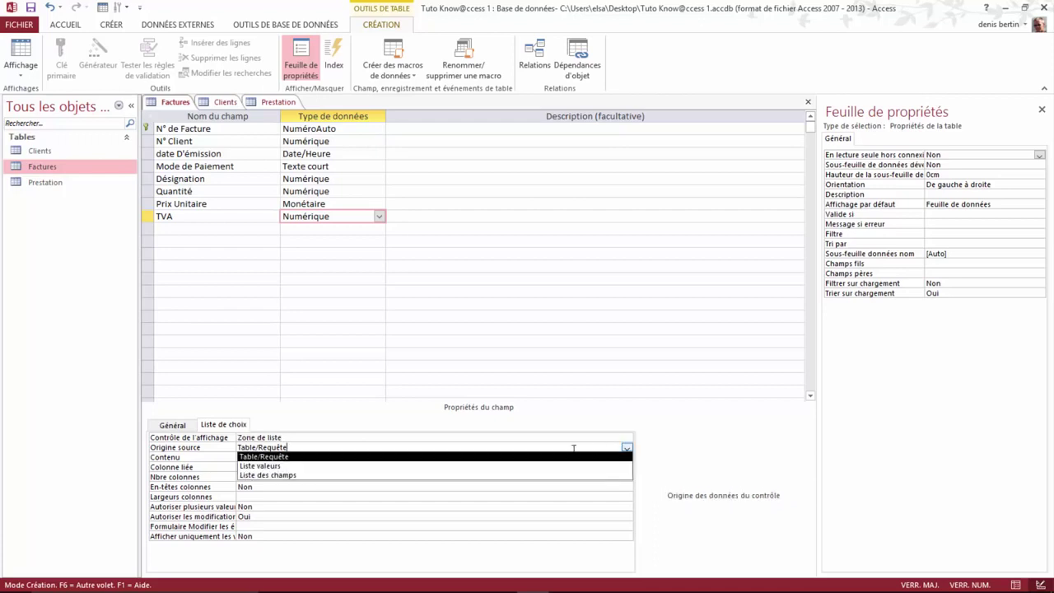
{"action": "left_click", "coordinate": [267, 467]}
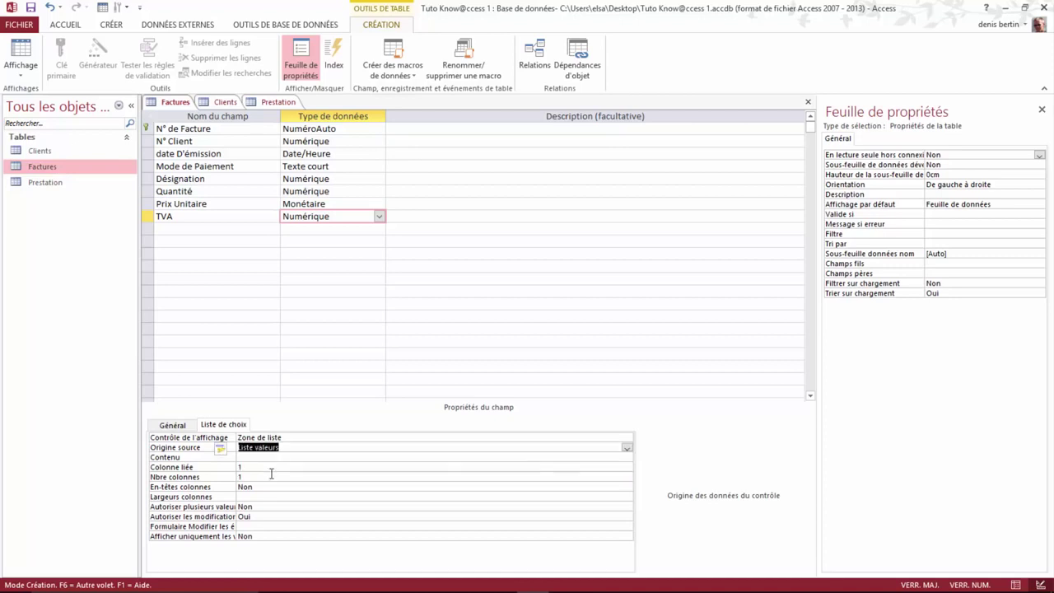
{"action": "left_click", "coordinate": [246, 458]}
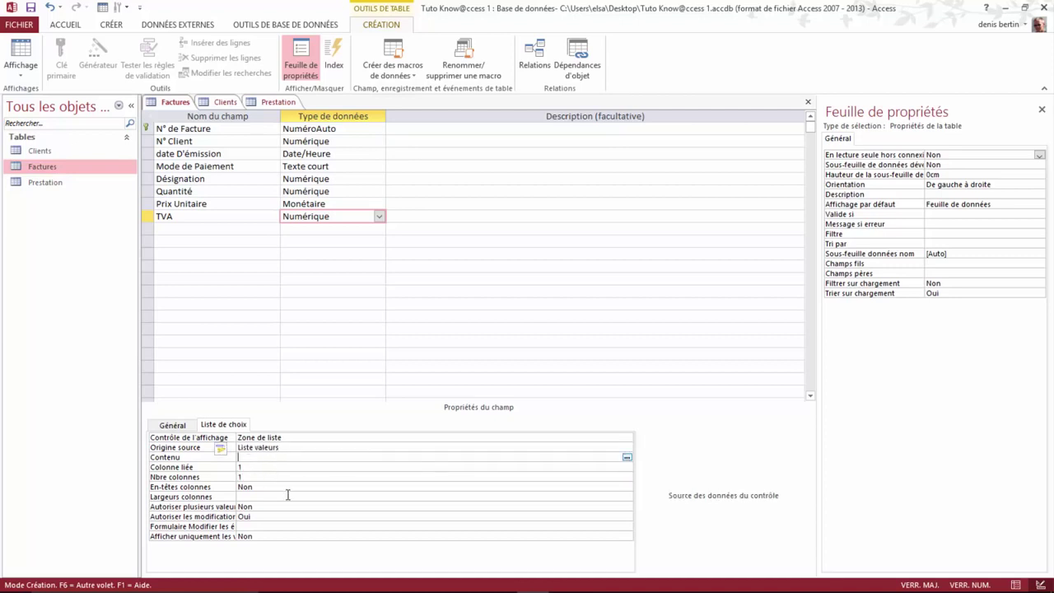
{"action": "type", "text": "0,05;0,07;0,216"}
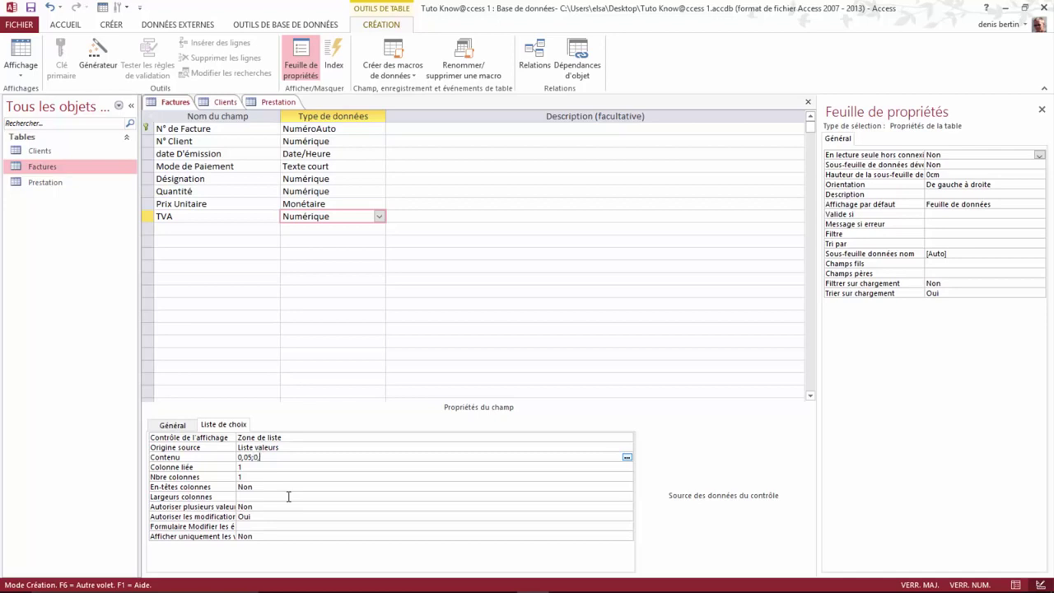
Step: Complete the TVA lookup value list as 0,05;0,07;0,216
{"action": "type", "text": "0"}
{"action": "type", "text": "7;0,216"}
{"action": "left_click", "coordinate": [164, 230]}
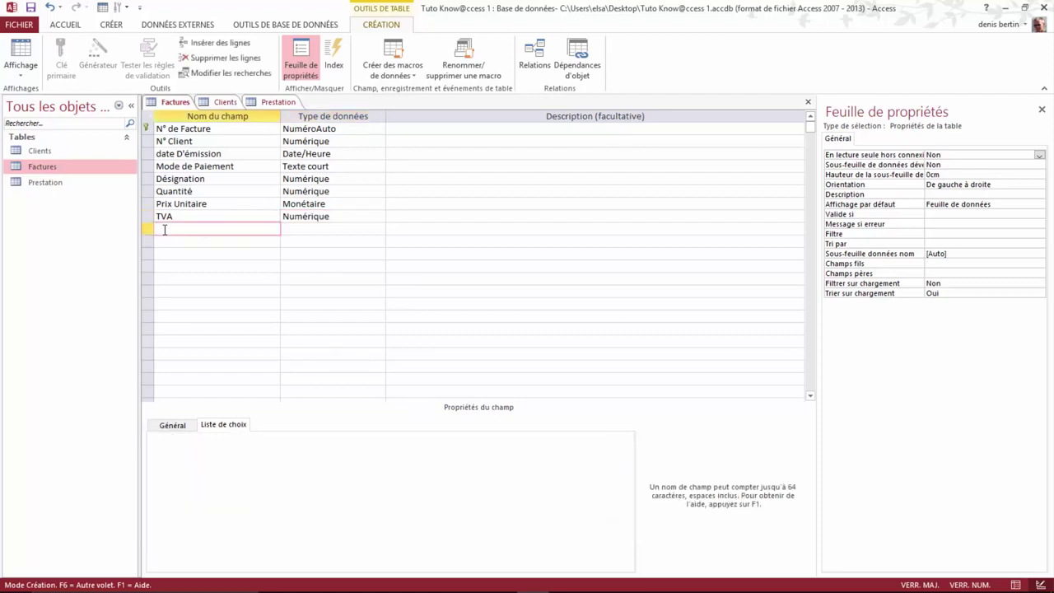
Step: Save the Factures table and add a new field named Prix HT
{"action": "right_click", "coordinate": [174, 106]}
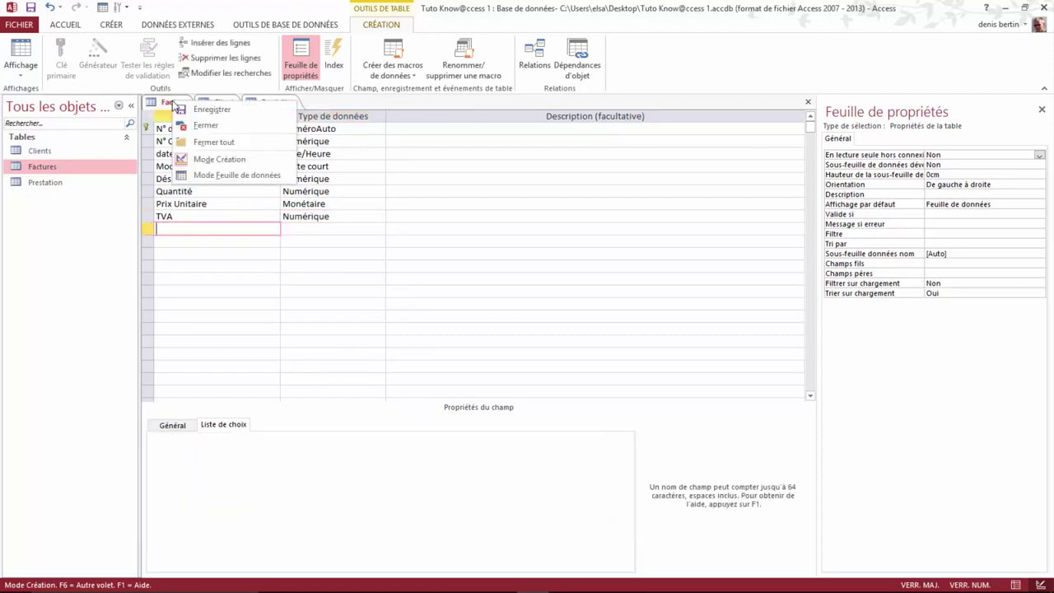
{"action": "left_click", "coordinate": [220, 113]}
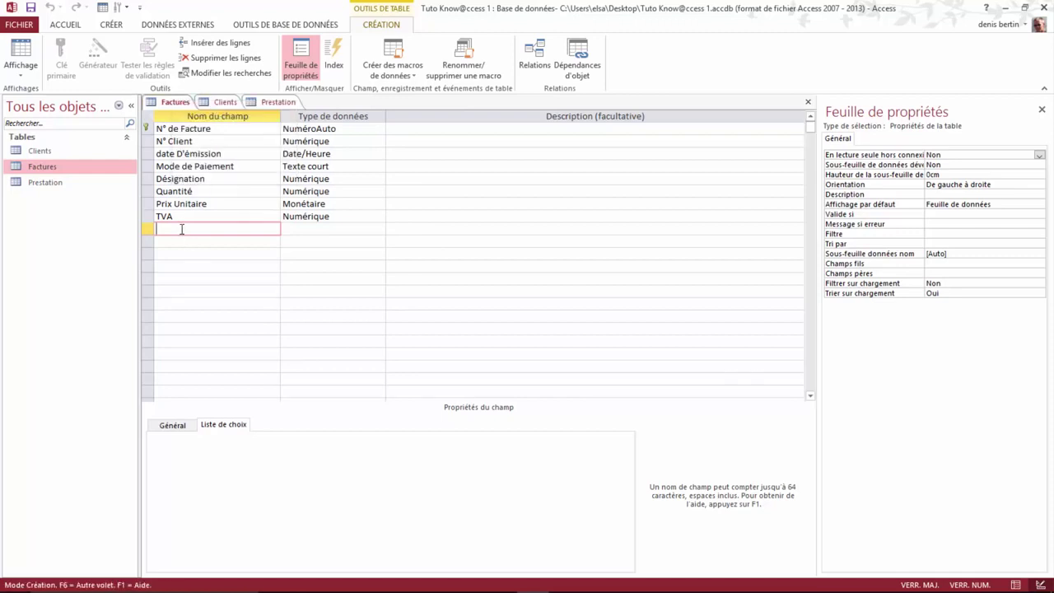
{"action": "type", "text": "P"}
{"action": "key", "text": "Caps_Lock"}
{"action": "key", "text": "BackSpace"}
{"action": "key", "text": "Caps_Lock"}
{"action": "type", "text": "P"}
{"action": "key", "text": "Caps_Lock"}
{"action": "type", "text": "rix"}
{"action": "key", "text": "Caps_Lock"}
{"action": "type", "text": "HT"}
Step: Make Prix HT a calculated field equal to [Quantité] * [Prix Unitaire]
{"action": "left_click", "coordinate": [318, 227]}
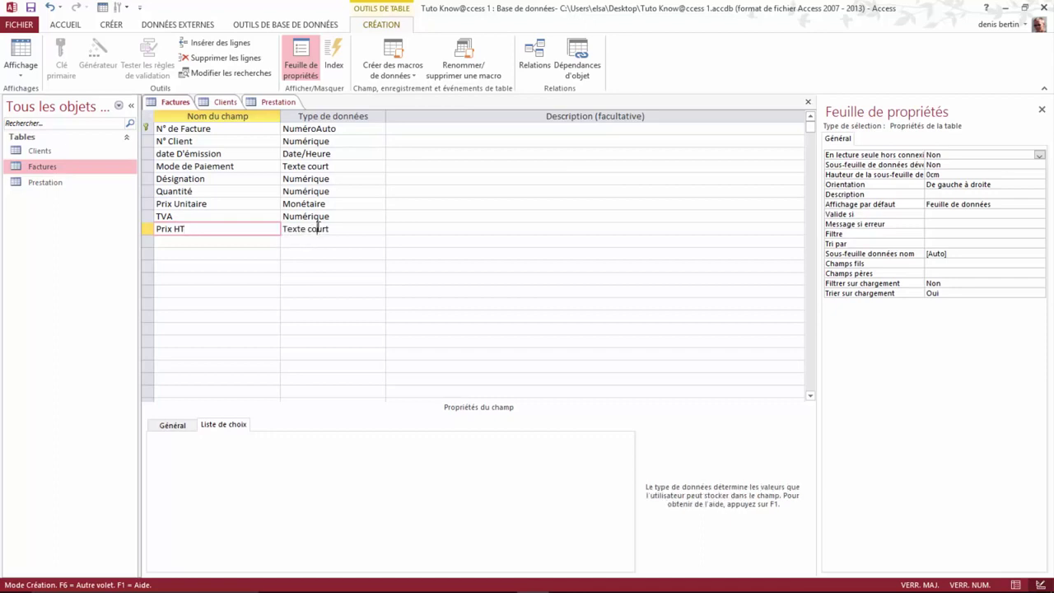
{"action": "left_click", "coordinate": [380, 230]}
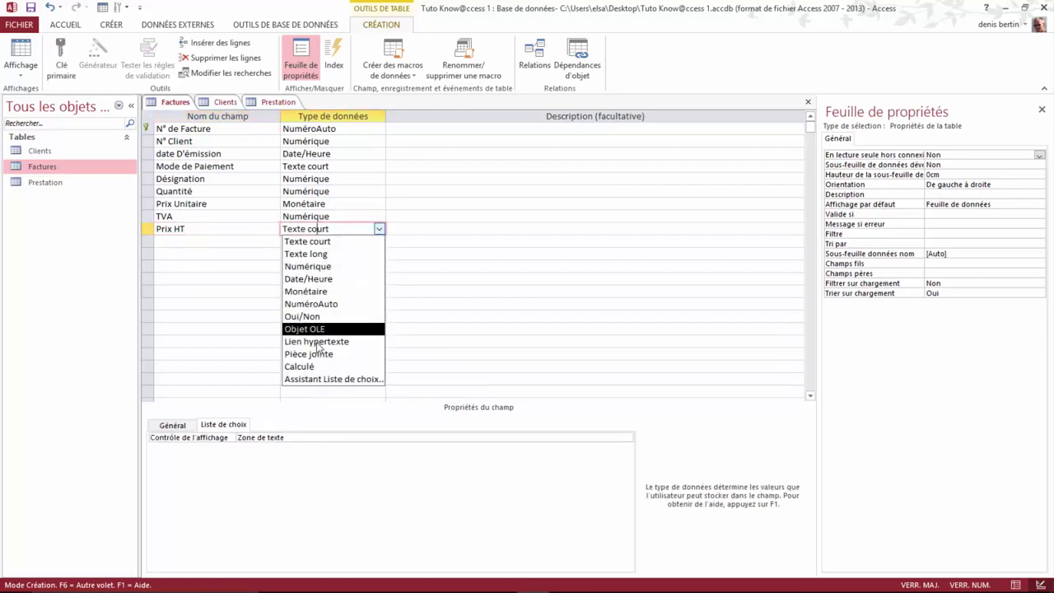
{"action": "left_click", "coordinate": [314, 368]}
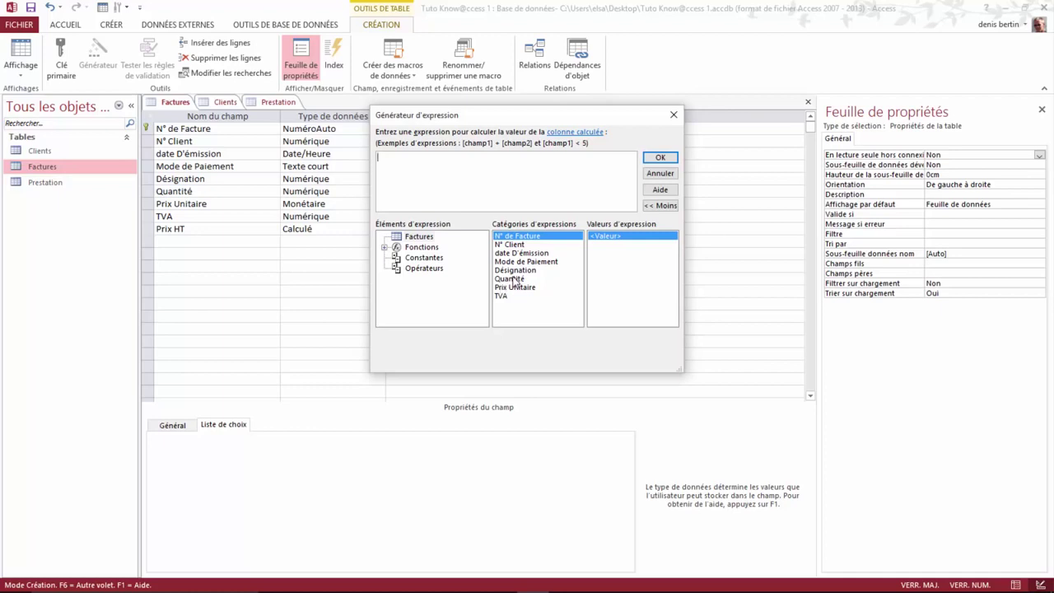
{"action": "double_click", "coordinate": [514, 278]}
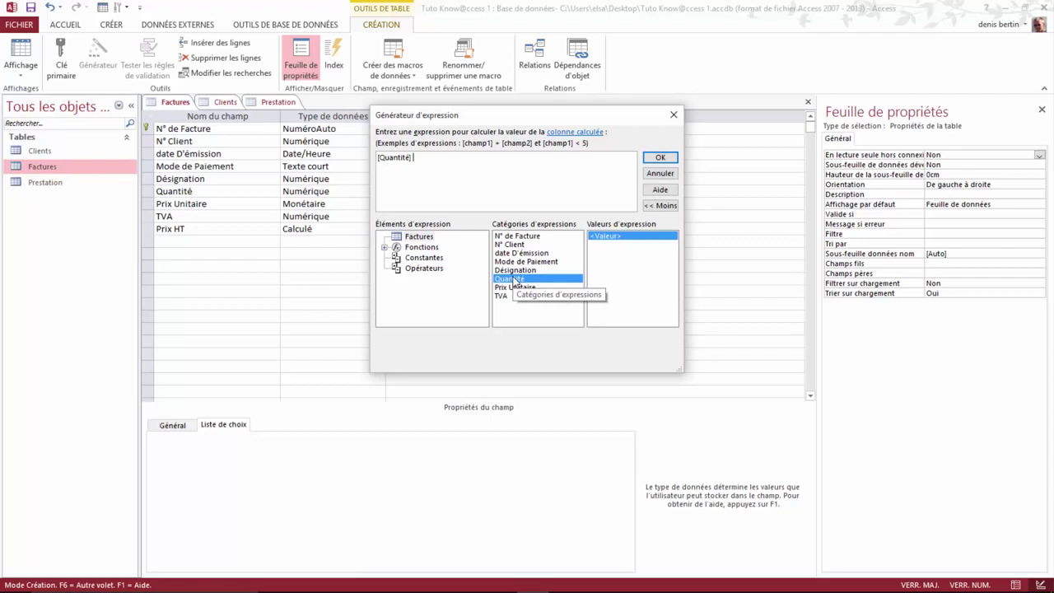
{"action": "type", "text": "*"}
{"action": "double_click", "coordinate": [519, 288]}
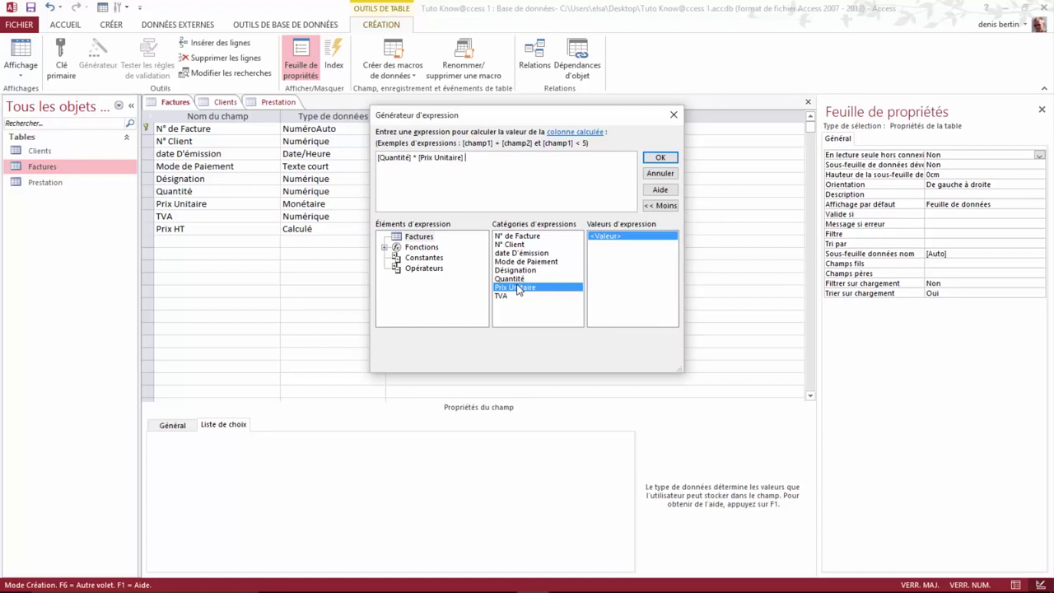
{"action": "left_click", "coordinate": [660, 159]}
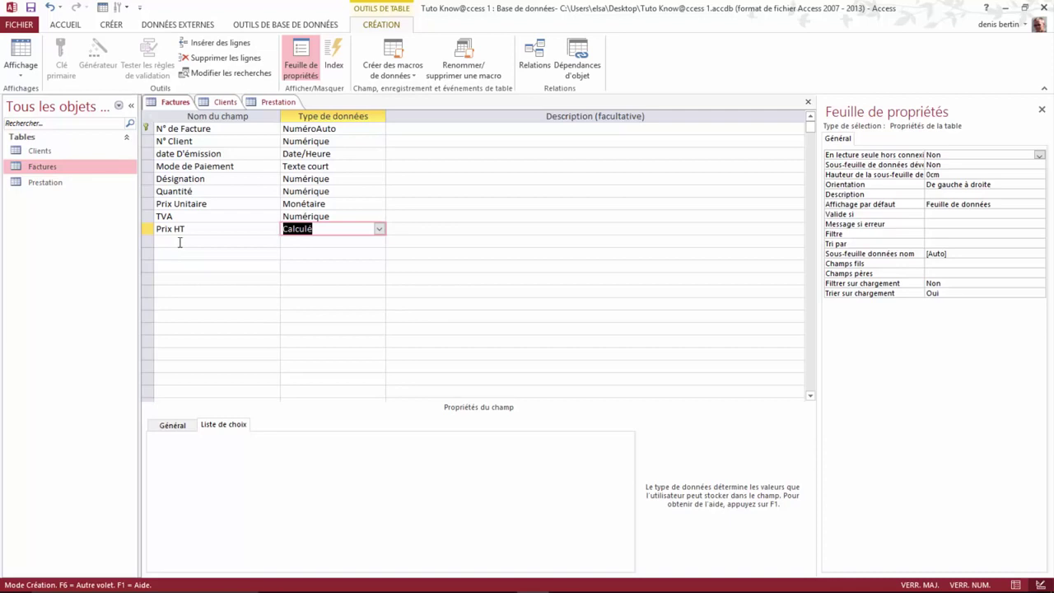
{"action": "left_click", "coordinate": [179, 242]}
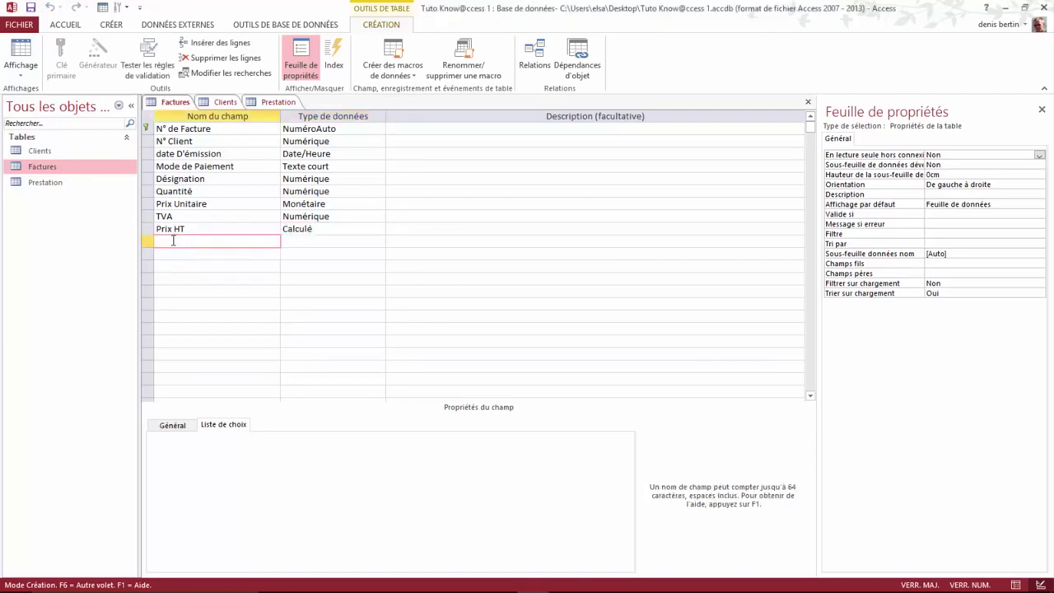
Step: Add a new field named Total TVA
{"action": "key", "text": "Caps_Lock"}
{"action": "type", "text": "t"}
{"action": "key", "text": "BackSpace"}
{"action": "key", "text": "Caps_Lock"}
{"action": "type", "text": "T"}
{"action": "key", "text": "Caps_Lock"}
{"action": "type", "text": "ota"}
{"action": "key", "text": "Caps_Lock"}
{"action": "type", "text": "TVA"}
Step: Make Total TVA a calculated field equal to [Prix HT] * [TVA]
{"action": "left_click", "coordinate": [306, 241]}
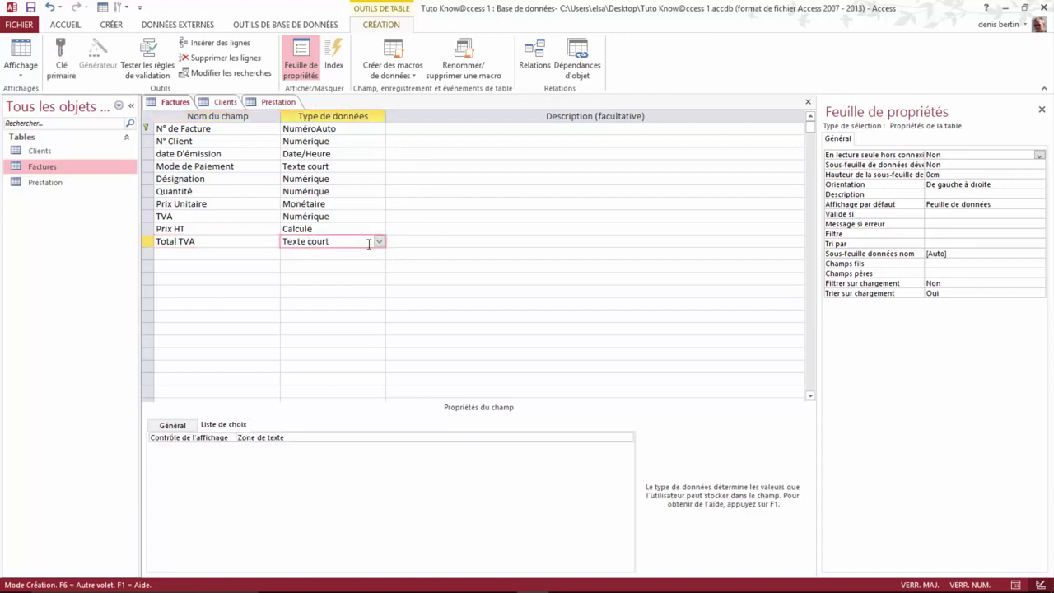
{"action": "left_click", "coordinate": [380, 242]}
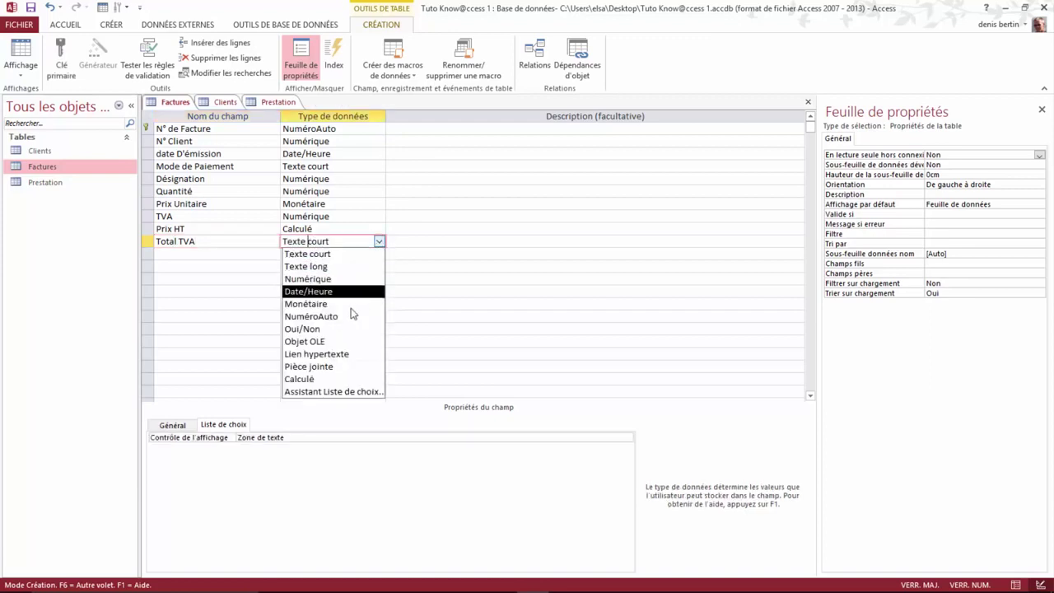
{"action": "left_click", "coordinate": [312, 380]}
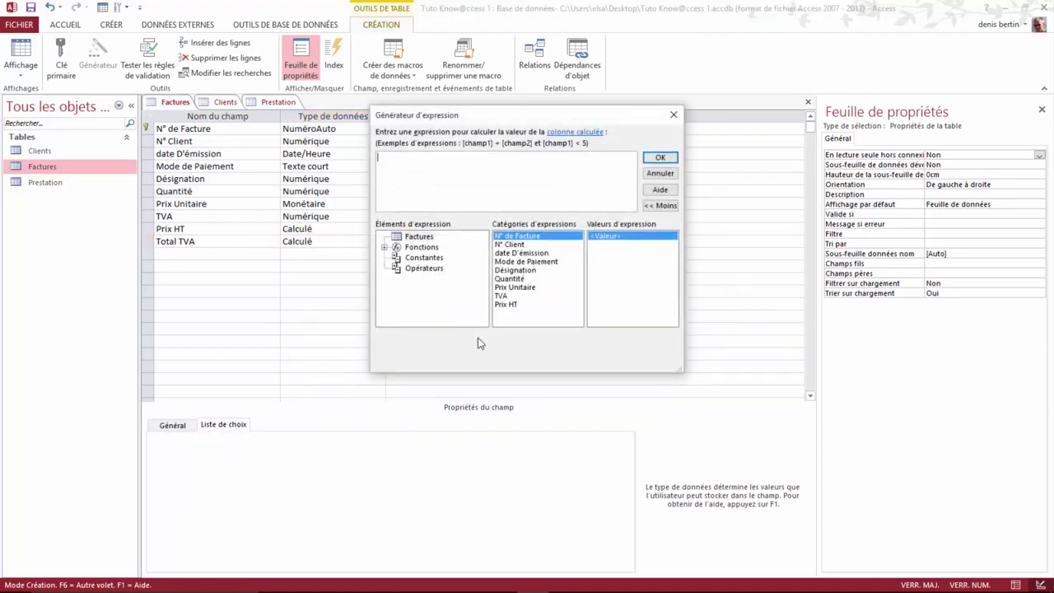
{"action": "left_click", "coordinate": [503, 305]}
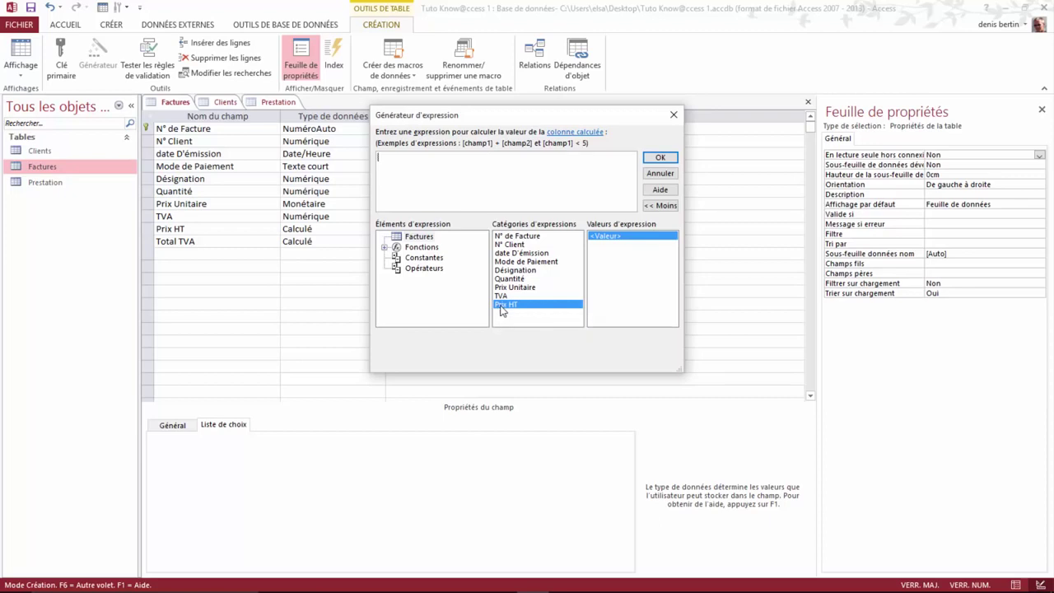
{"action": "double_click", "coordinate": [502, 306]}
{"action": "type", "text": "*"}
{"action": "double_click", "coordinate": [500, 295]}
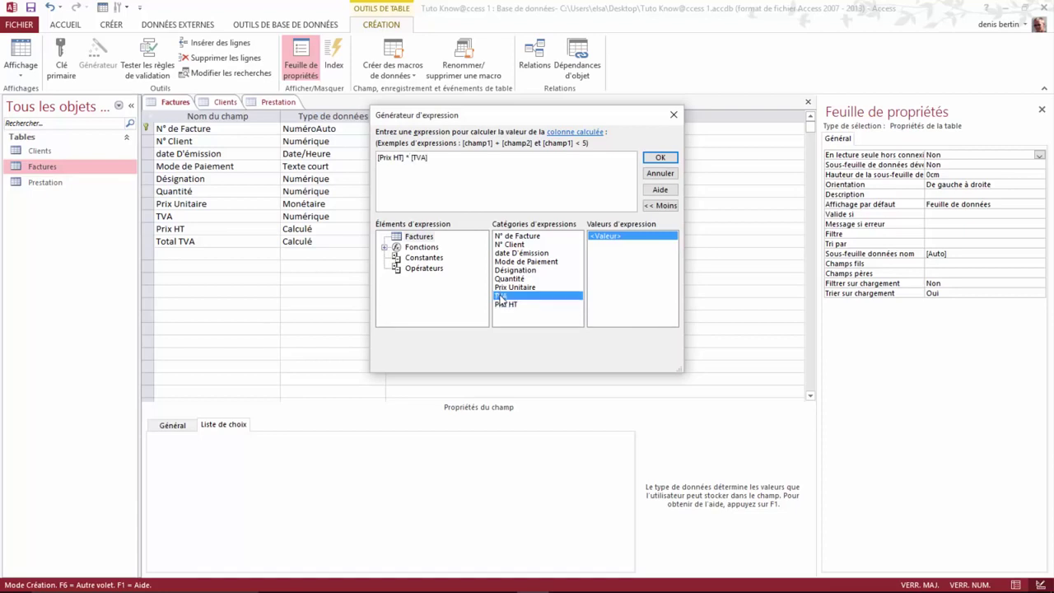
{"action": "left_click", "coordinate": [661, 158]}
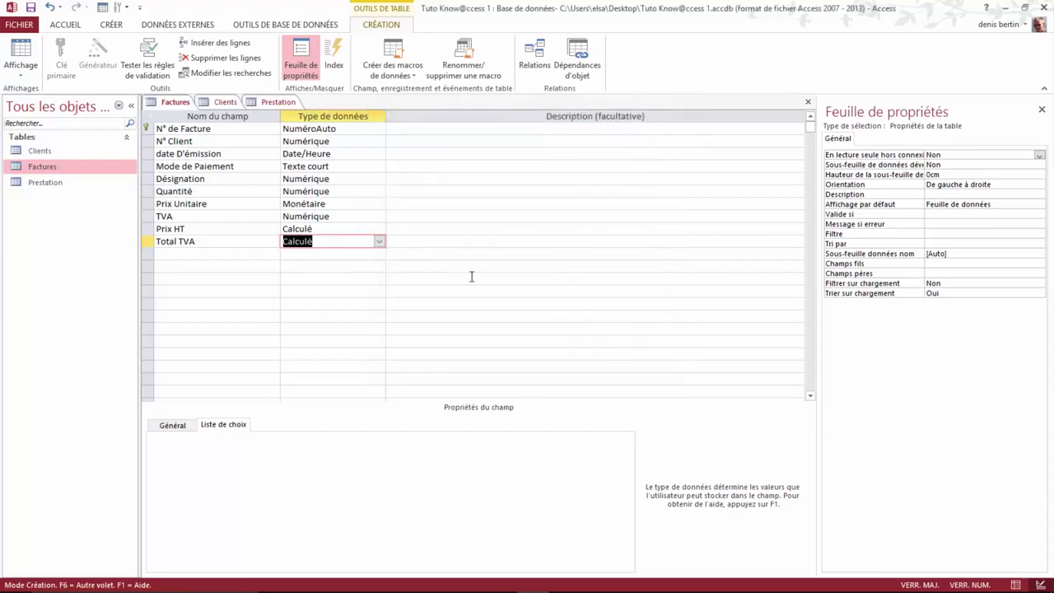
Step: Save the Factures table
{"action": "right_click", "coordinate": [178, 103]}
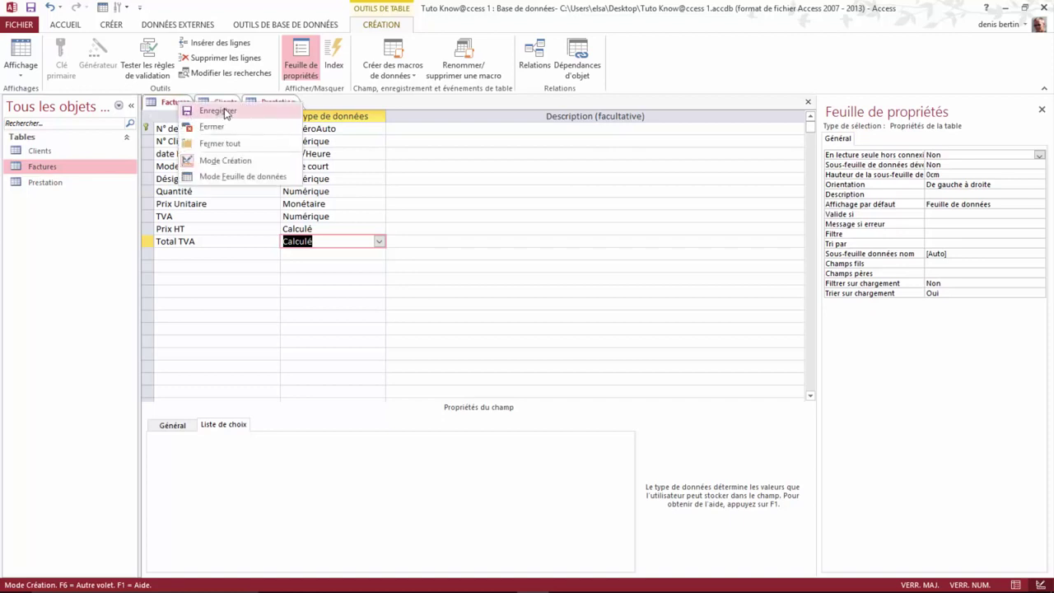
{"action": "left_click", "coordinate": [217, 112]}
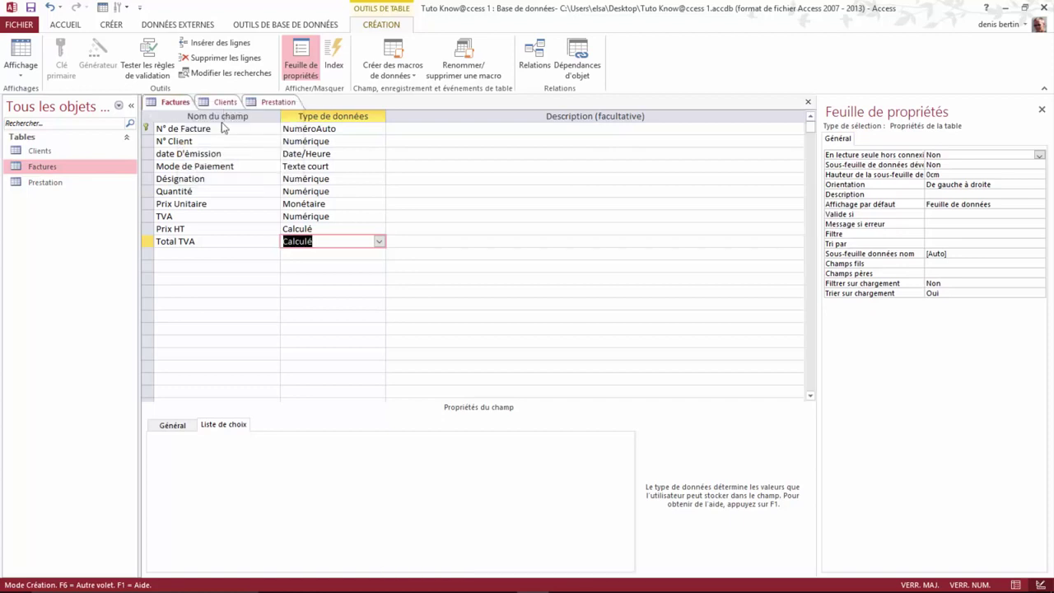
{"action": "right_click", "coordinate": [176, 104]}
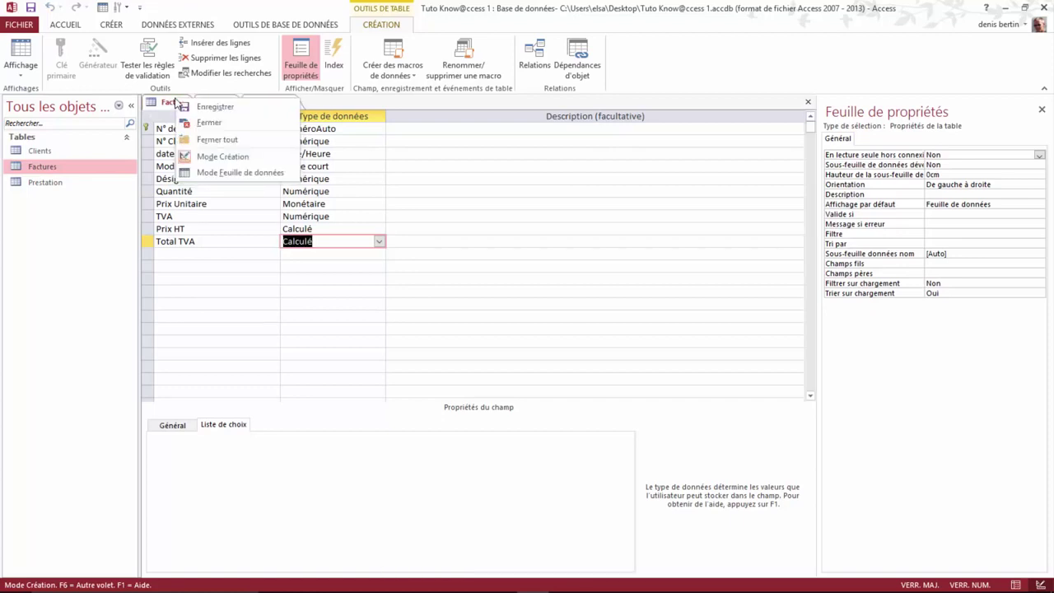
Step: In datasheet view, enter a test record with Prix Unitaire 10, TVA 0,05 and Quantité 10
{"action": "left_click", "coordinate": [225, 175]}
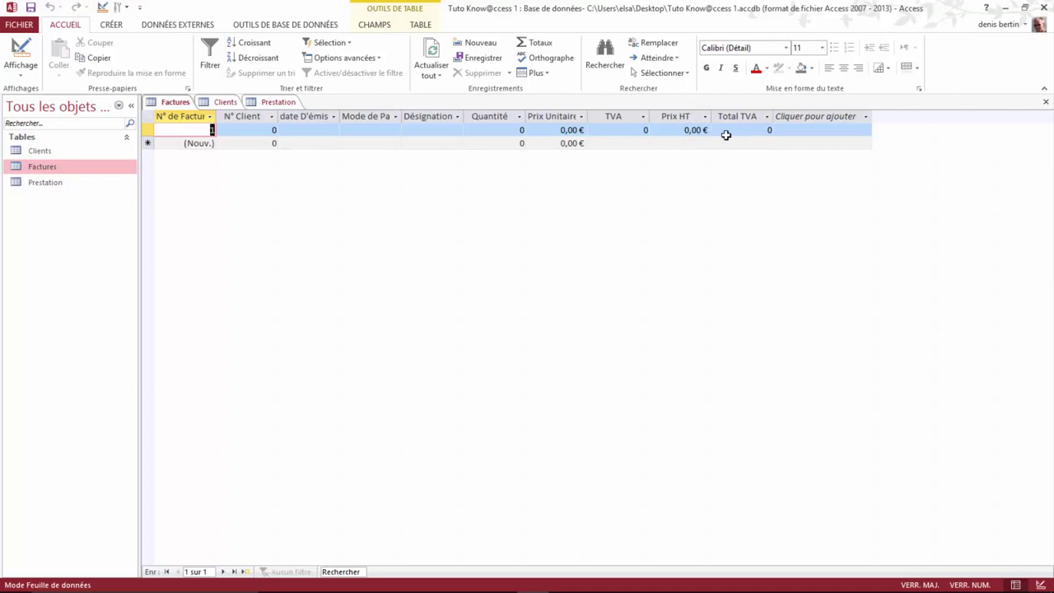
{"action": "left_click", "coordinate": [567, 129]}
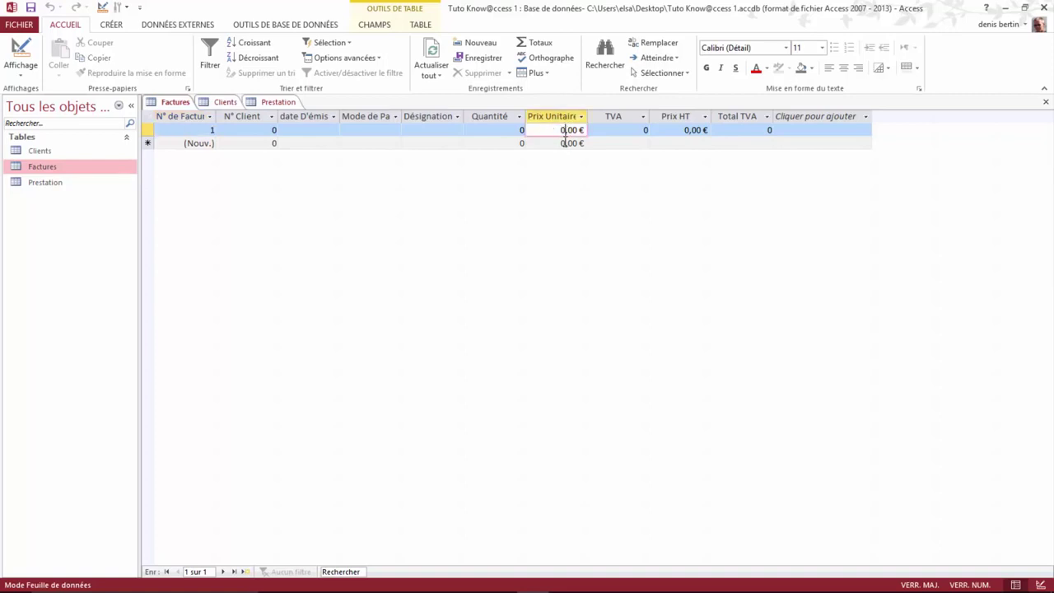
{"action": "key", "text": "BackSpace"}
{"action": "type", "text": "1"}
{"action": "left_click", "coordinate": [645, 130]}
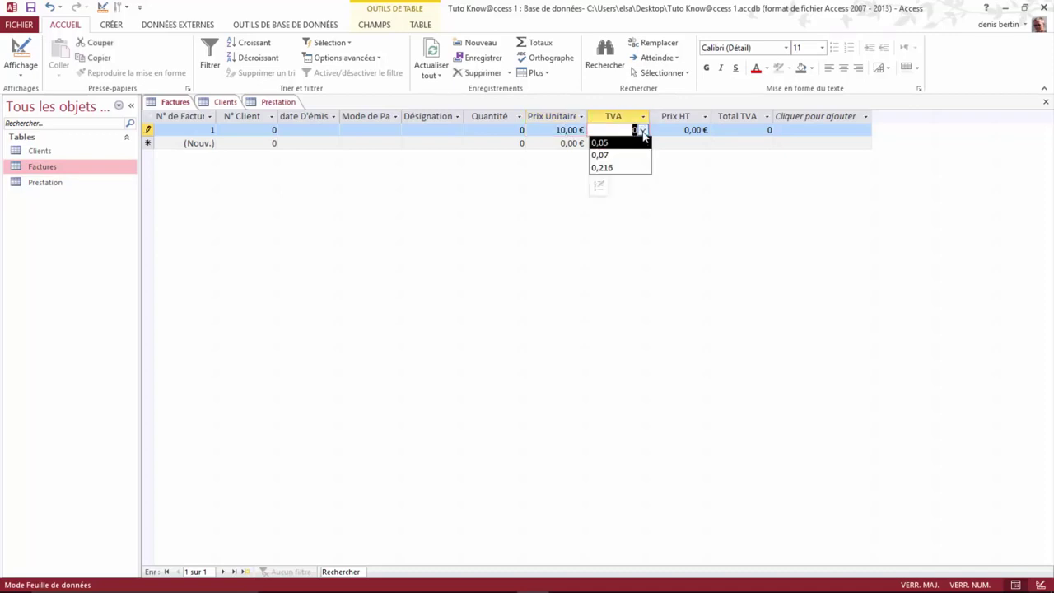
{"action": "left_click", "coordinate": [620, 143]}
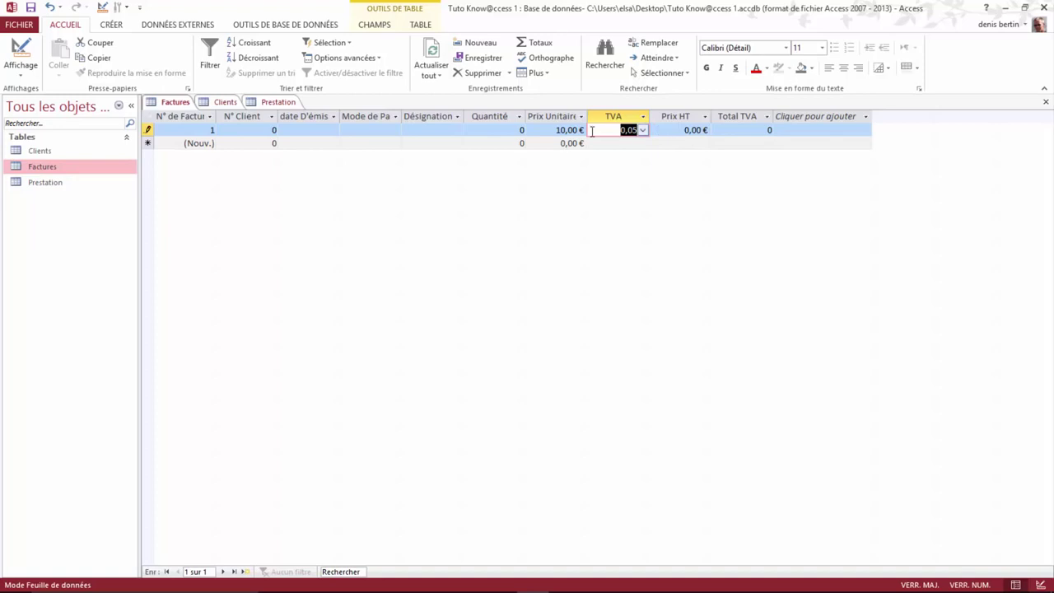
{"action": "left_click", "coordinate": [522, 129]}
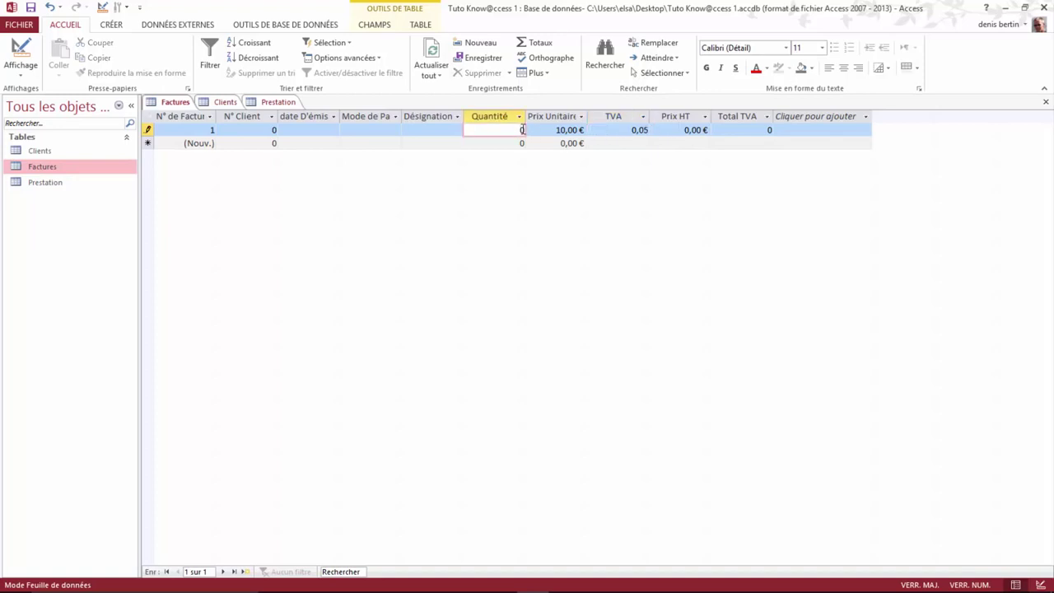
{"action": "left_click_drag", "start_coordinate": [524, 129], "coordinate": [508, 129]}
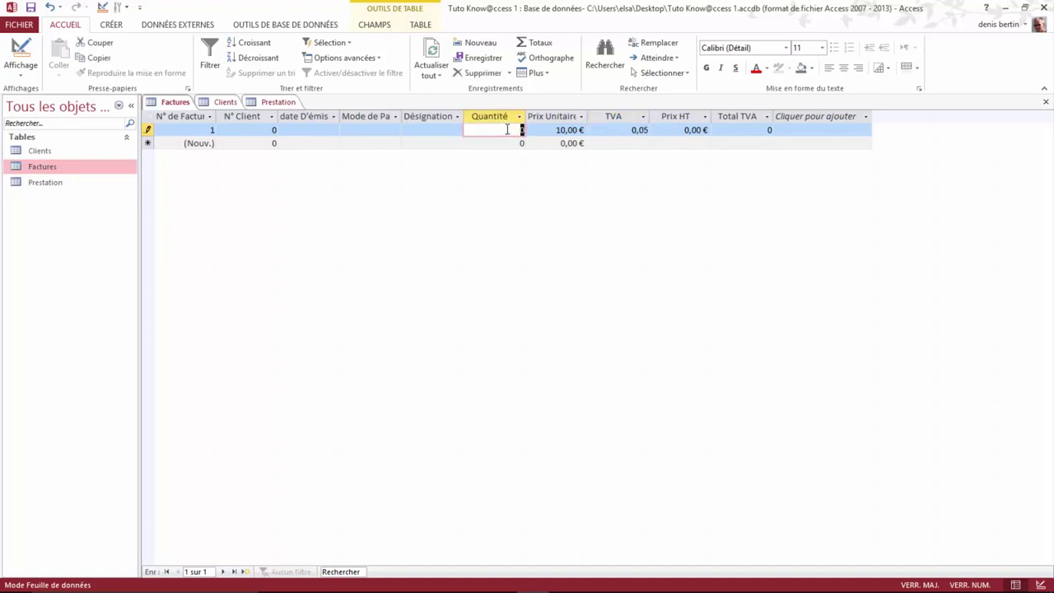
{"action": "type", "text": "10"}
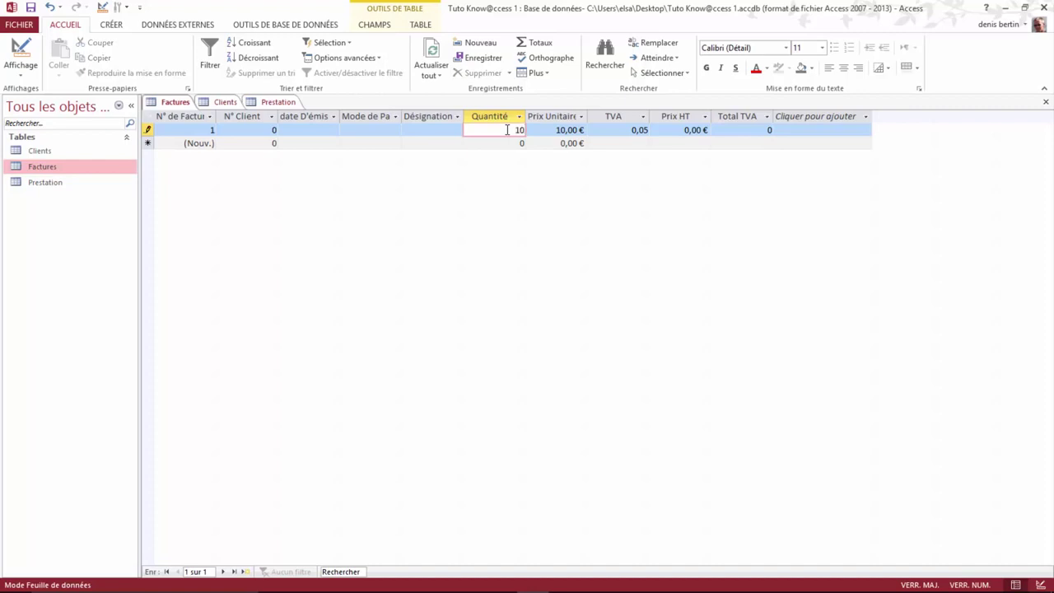
{"action": "left_click", "coordinate": [610, 145]}
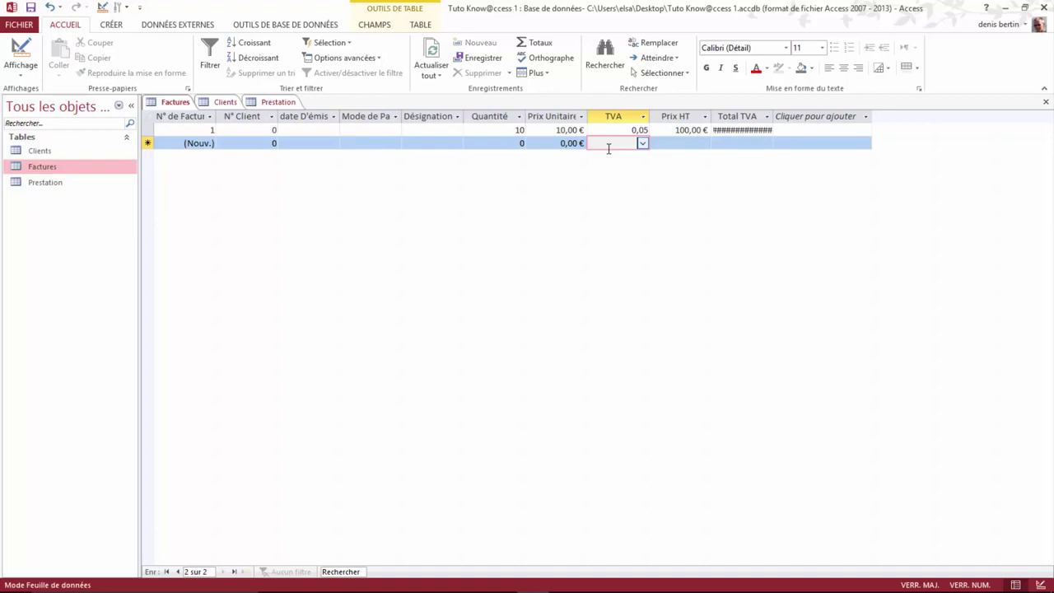
{"action": "left_click", "coordinate": [750, 130]}
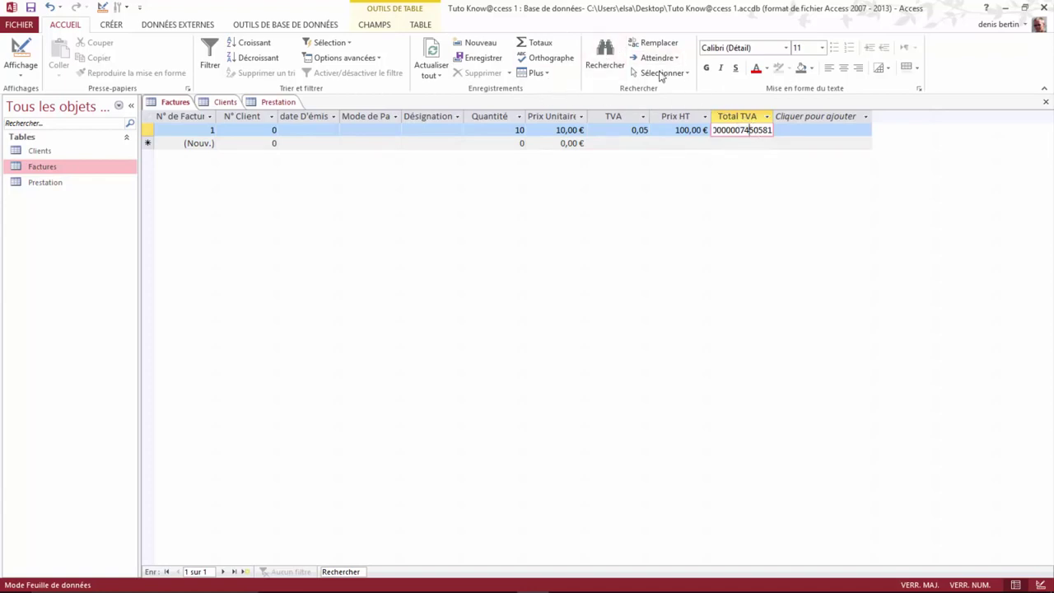
Step: Format Total TVA as currency and TVA as a percentage, showing 5,00%
{"action": "left_click", "coordinate": [388, 30]}
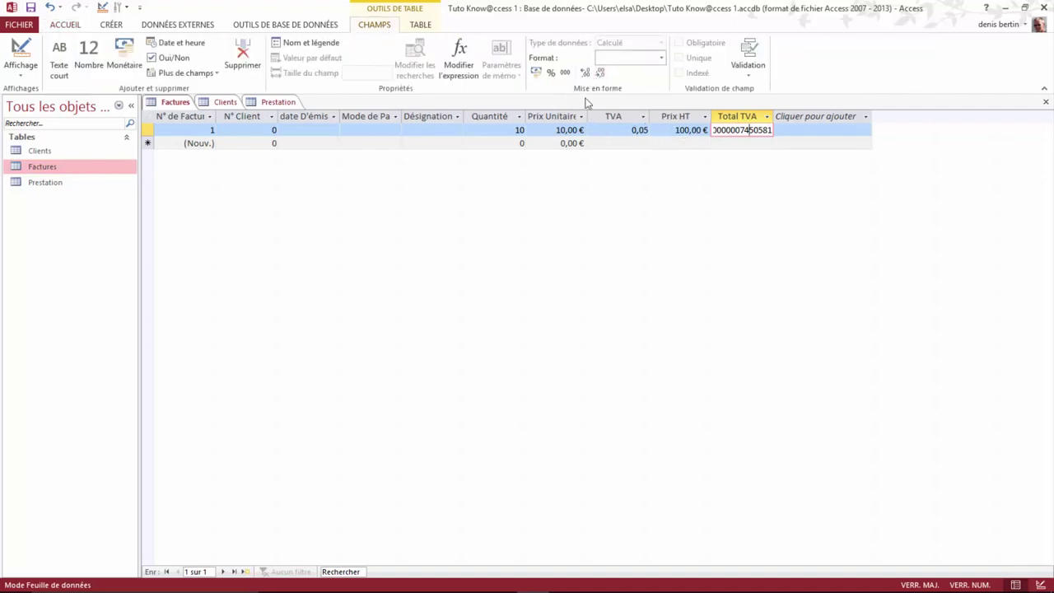
{"action": "left_click", "coordinate": [537, 75]}
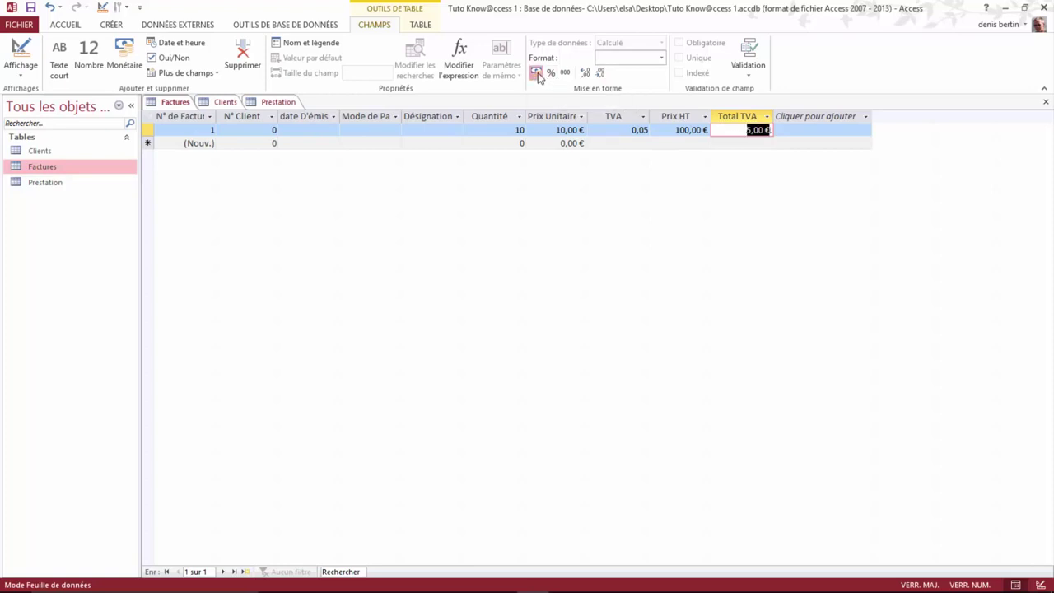
{"action": "left_click", "coordinate": [726, 131]}
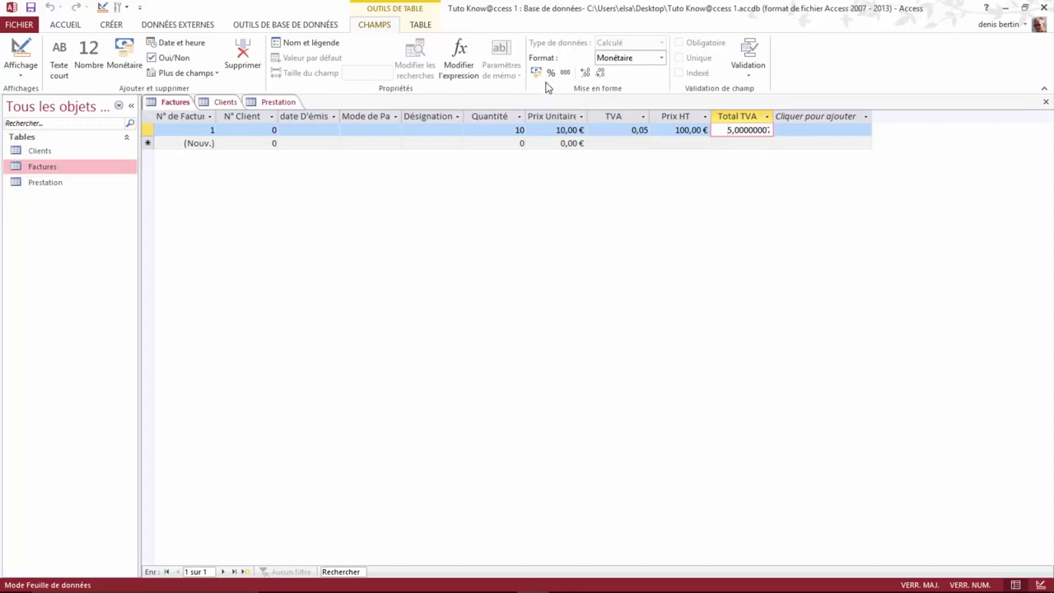
{"action": "left_click", "coordinate": [648, 130]}
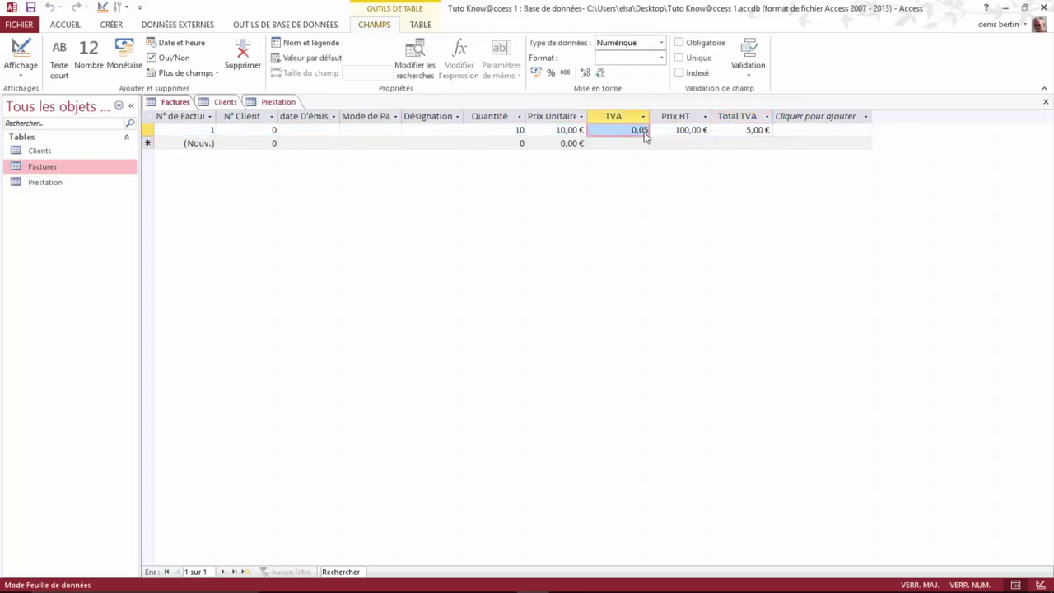
{"action": "left_click", "coordinate": [552, 72]}
{"action": "right_click", "coordinate": [176, 104]}
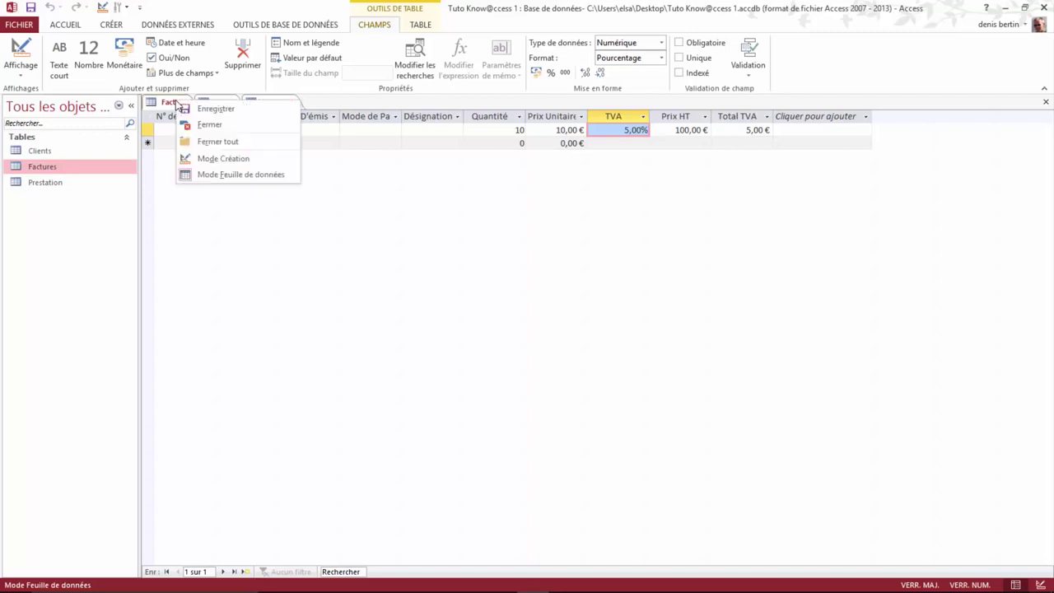
Step: Back in design view, add a new field named Total TTC
{"action": "left_click", "coordinate": [223, 159]}
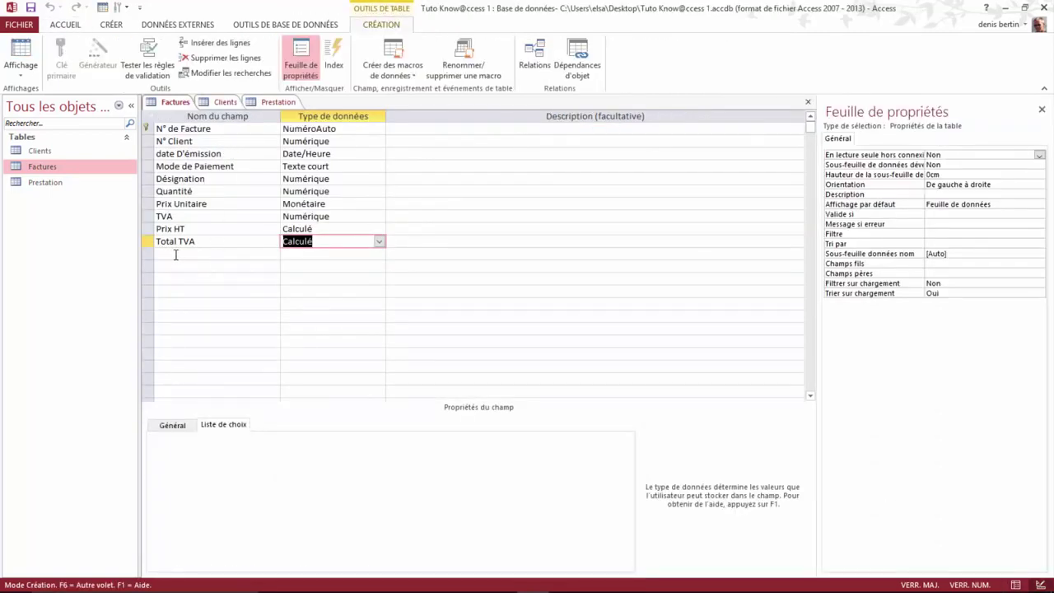
{"action": "left_click", "coordinate": [170, 255]}
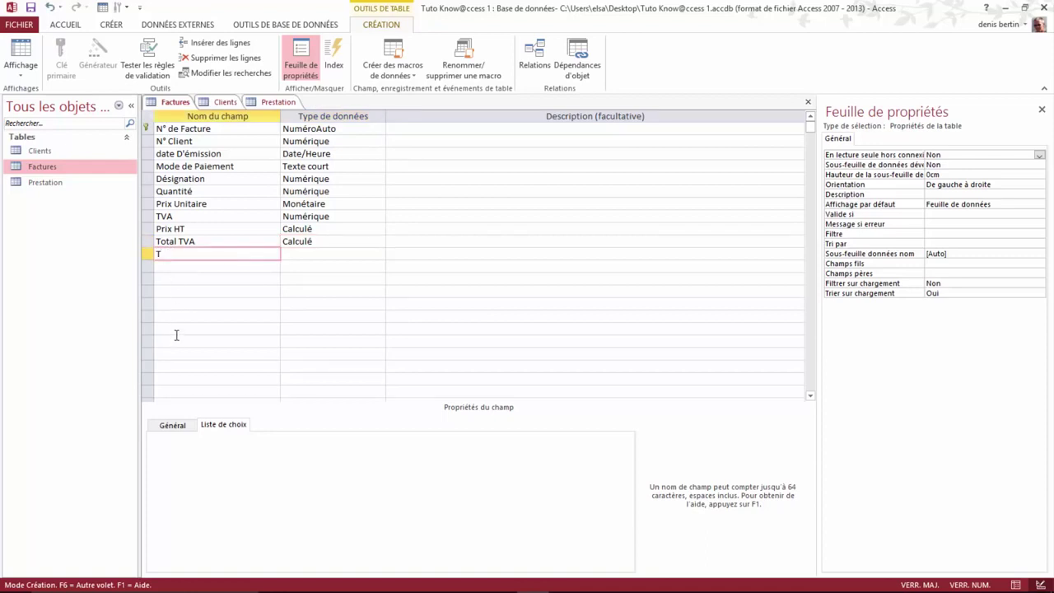
{"action": "type", "text": "T"}
{"action": "key", "text": "Caps_Lock"}
{"action": "type", "text": "otal"}
{"action": "key", "text": "Caps_Lock"}
Step: Make Total TTC calculated as [Total TVA] + [Prix HT] and save the table
{"action": "left_click", "coordinate": [293, 254]}
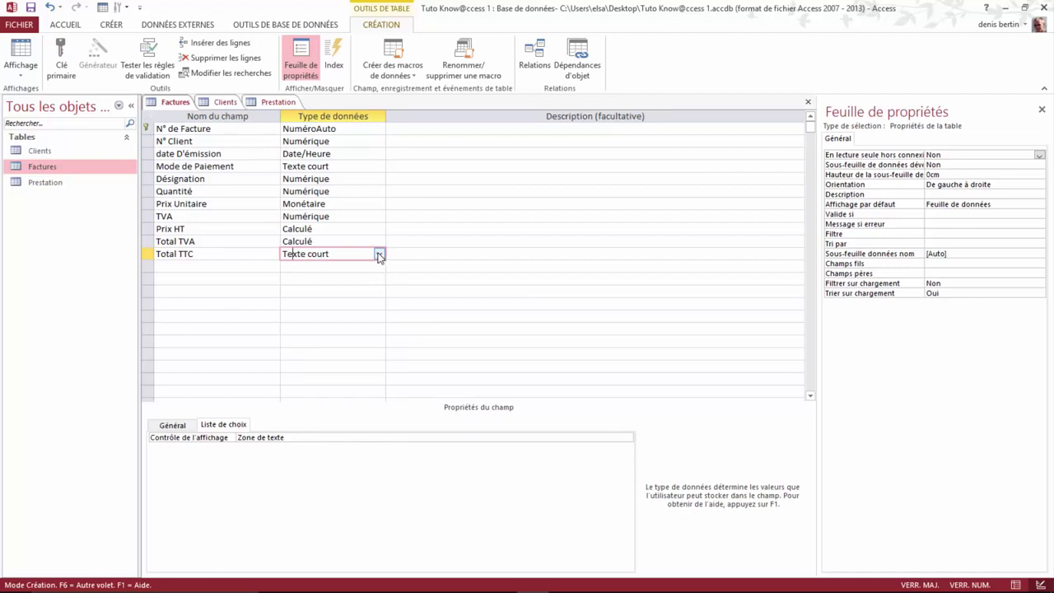
{"action": "left_click", "coordinate": [378, 255]}
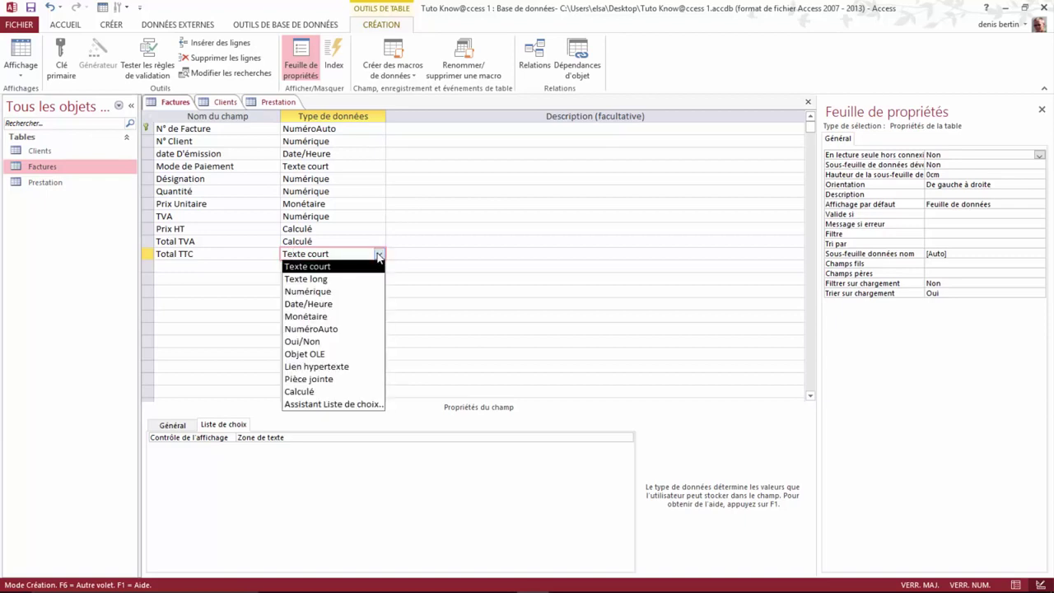
{"action": "left_click", "coordinate": [295, 392]}
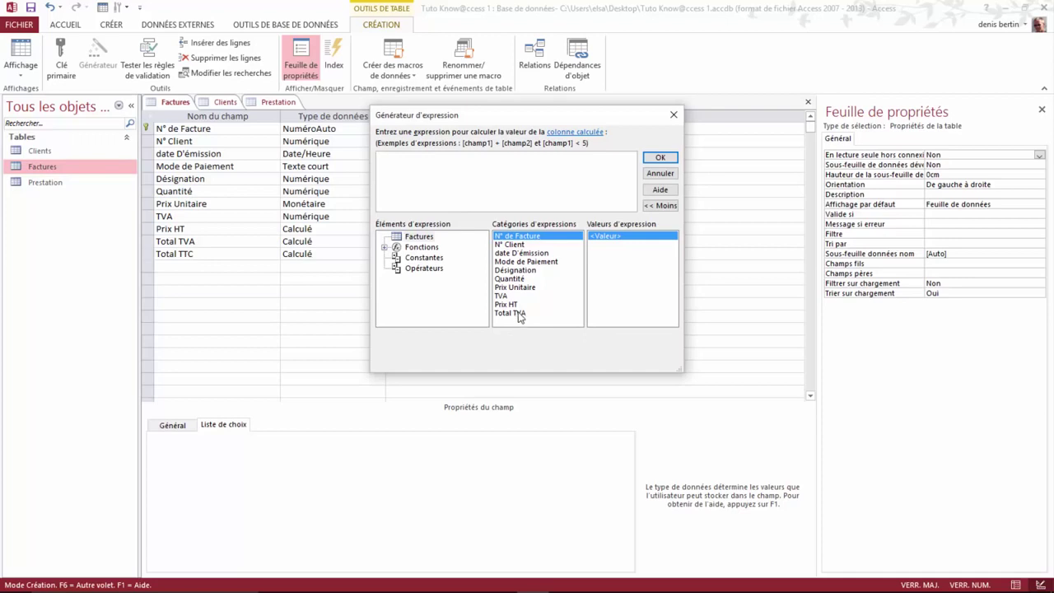
{"action": "left_click", "coordinate": [517, 314]}
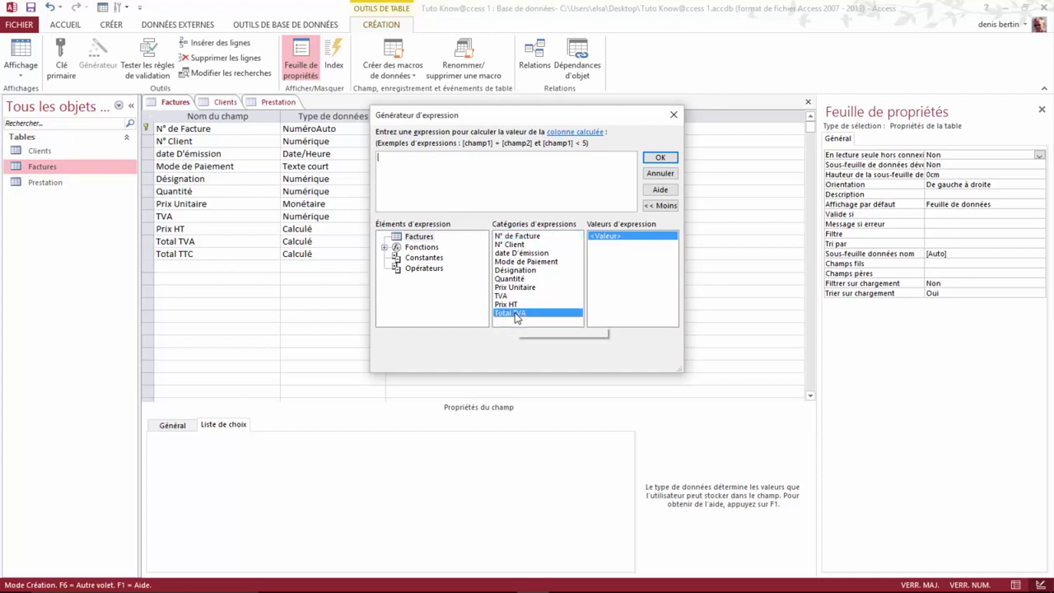
{"action": "double_click", "coordinate": [518, 314]}
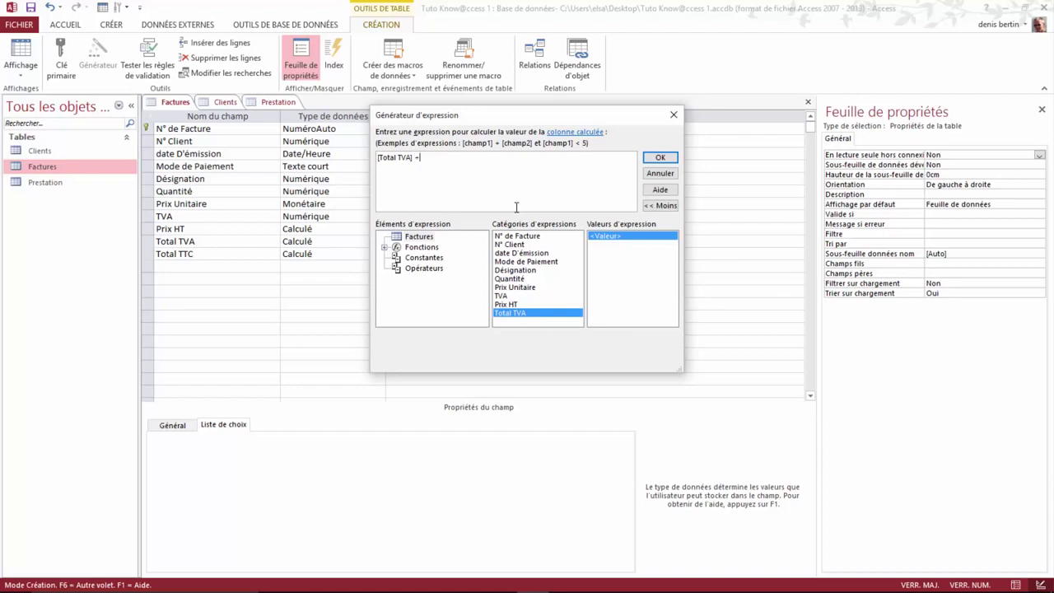
{"action": "double_click", "coordinate": [509, 304]}
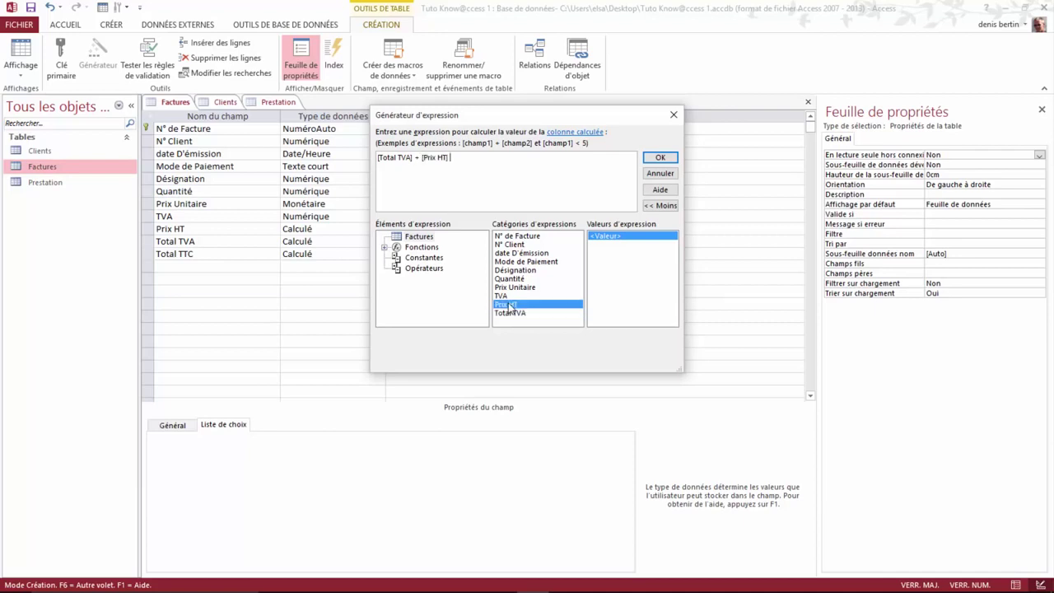
{"action": "left_click", "coordinate": [661, 157]}
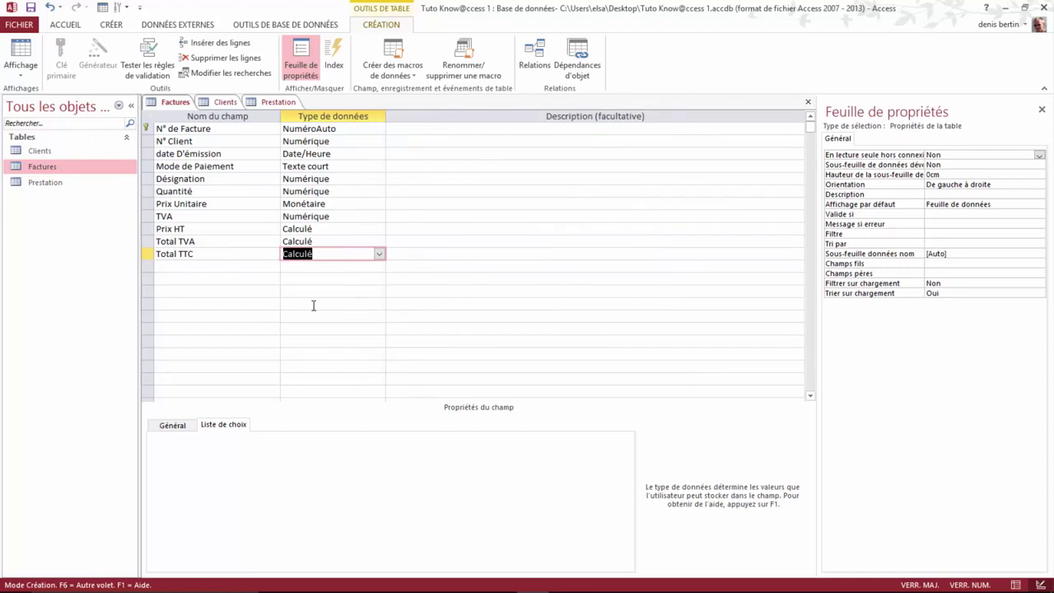
{"action": "right_click", "coordinate": [174, 102]}
{"action": "left_click", "coordinate": [211, 110]}
Step: In datasheet view, change Prix Unitaire to 200 and the TVA rate to 0,216
{"action": "right_click", "coordinate": [183, 107]}
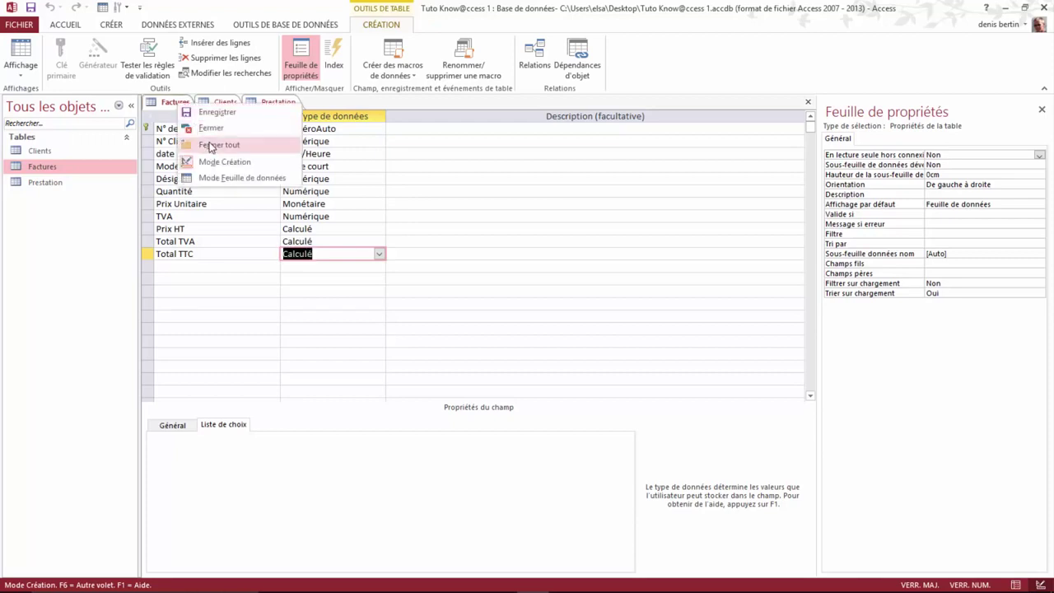
{"action": "left_click", "coordinate": [224, 179]}
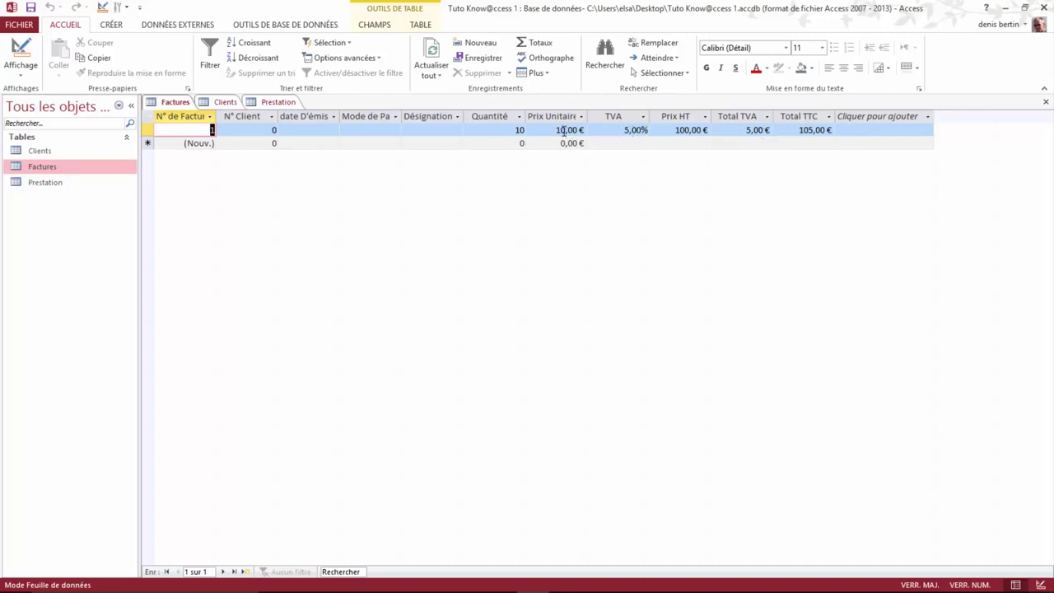
{"action": "left_click", "coordinate": [562, 130]}
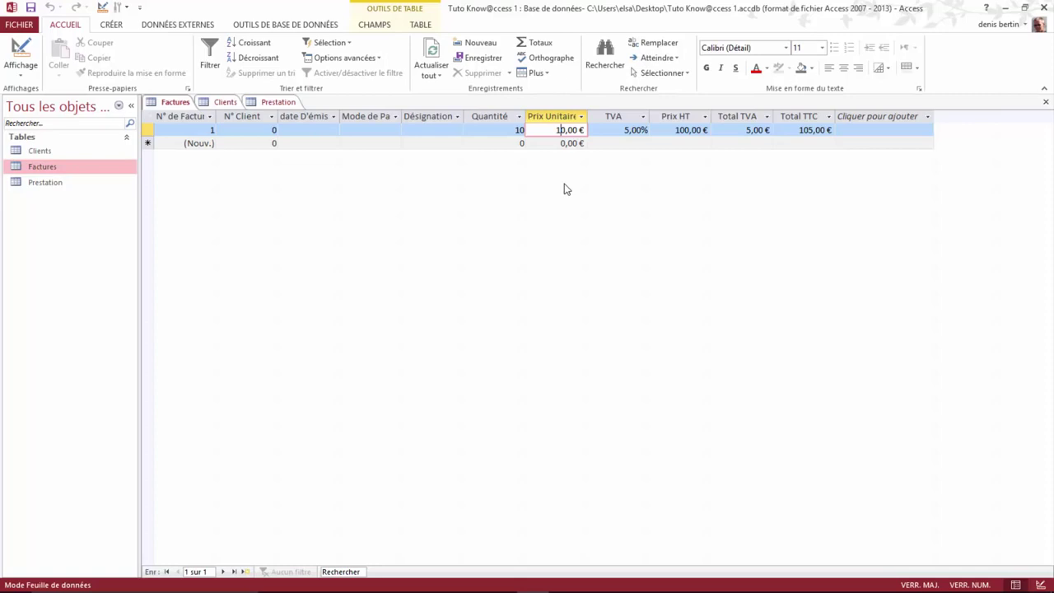
{"action": "key", "text": "BackSpace"}
{"action": "left_click", "coordinate": [635, 130]}
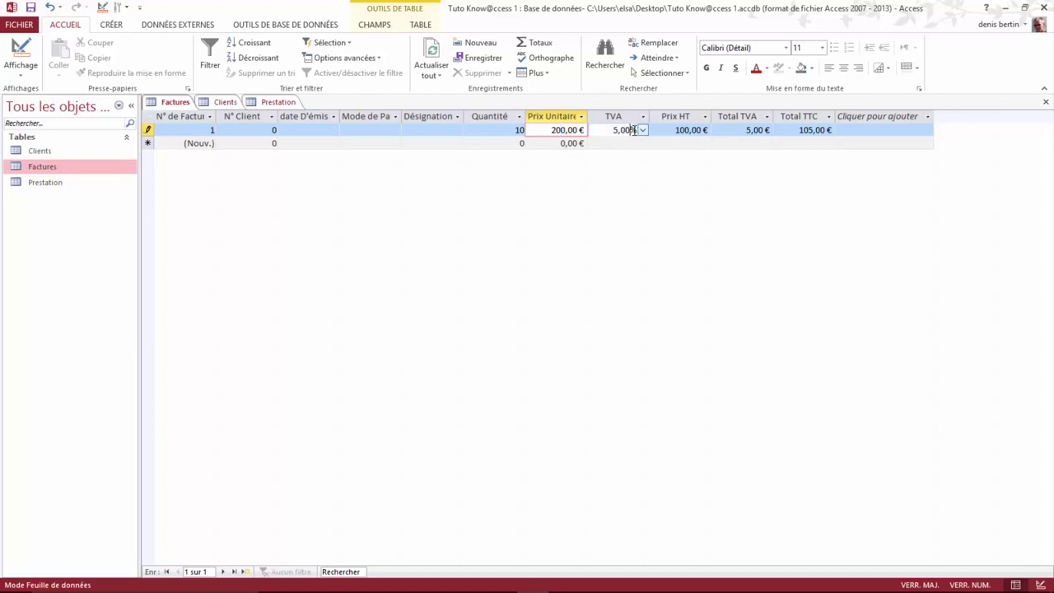
{"action": "left_click", "coordinate": [644, 130]}
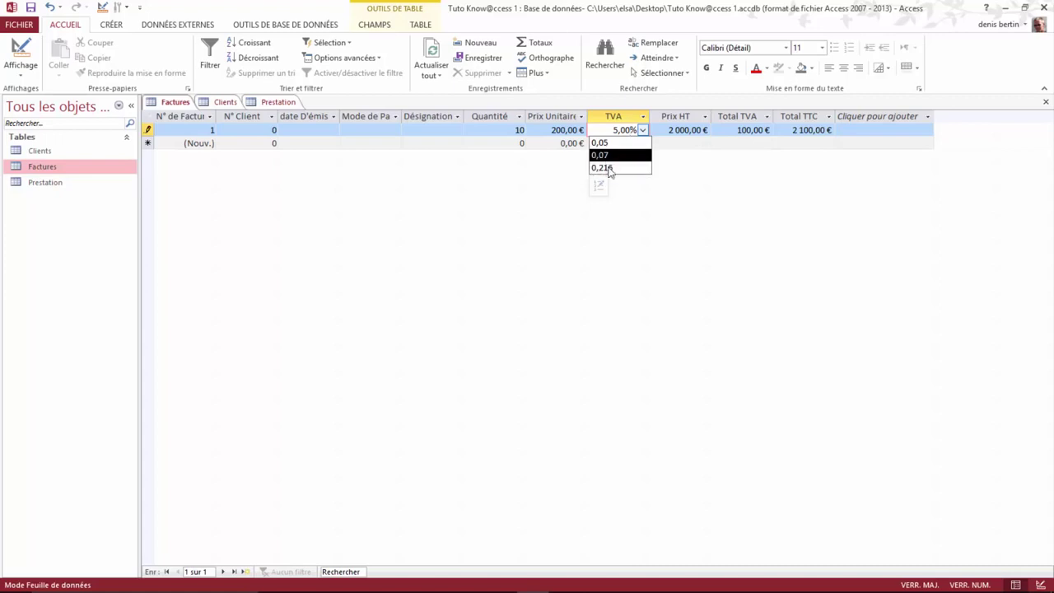
{"action": "left_click", "coordinate": [610, 168]}
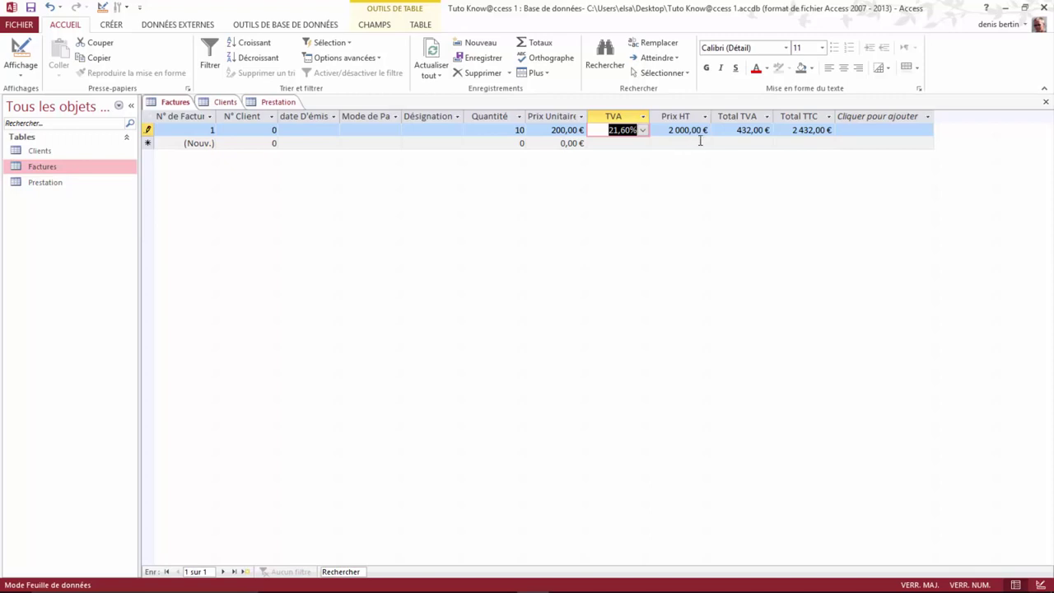
Step: Format Total TVA as currency so it reads 432,00 €
{"action": "left_click", "coordinate": [729, 130]}
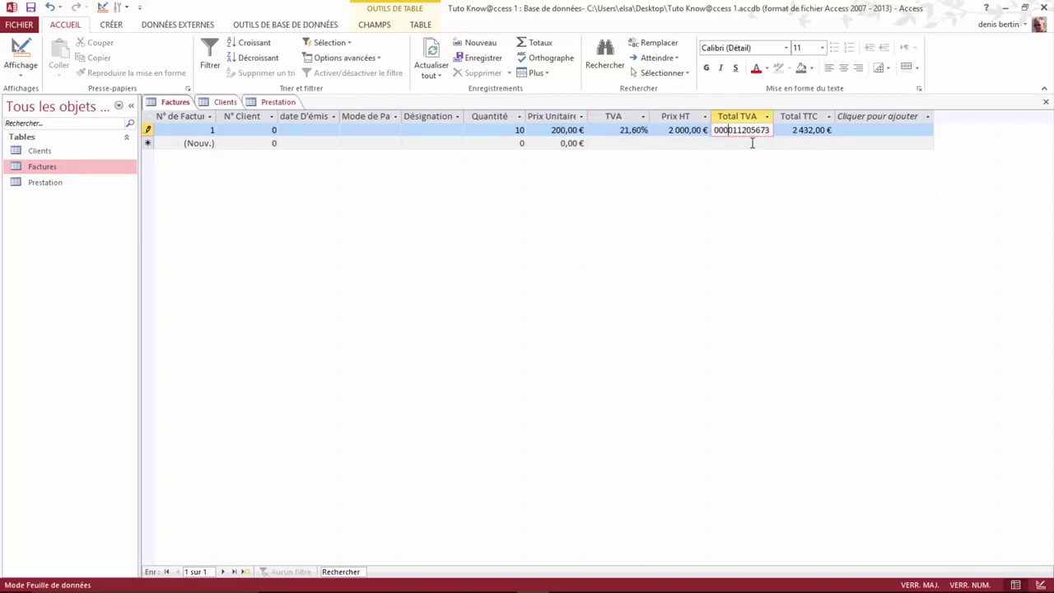
{"action": "left_click", "coordinate": [375, 25]}
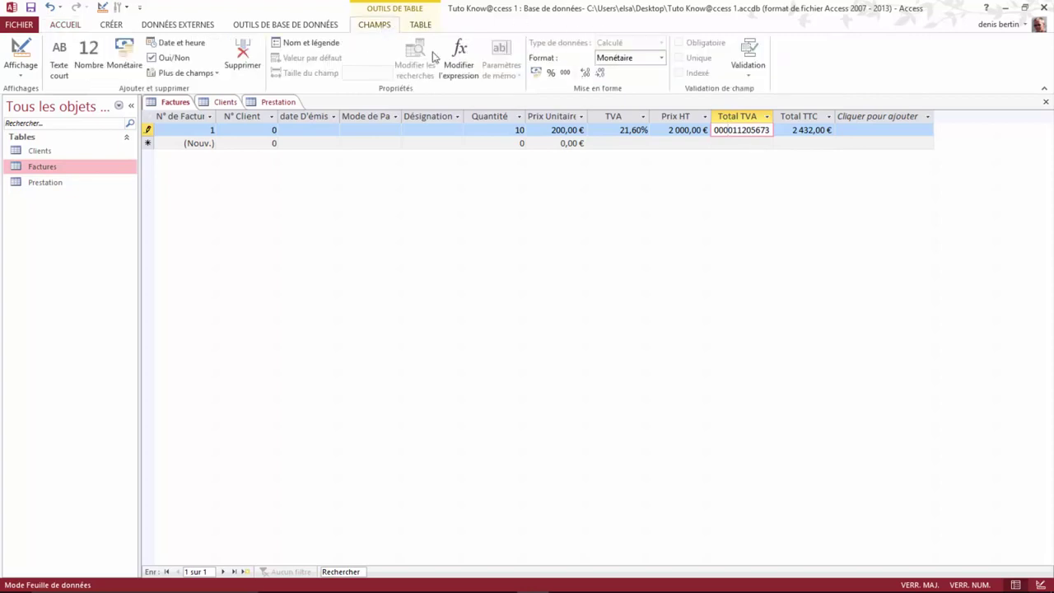
{"action": "left_click", "coordinate": [535, 71]}
{"action": "left_click", "coordinate": [529, 130]}
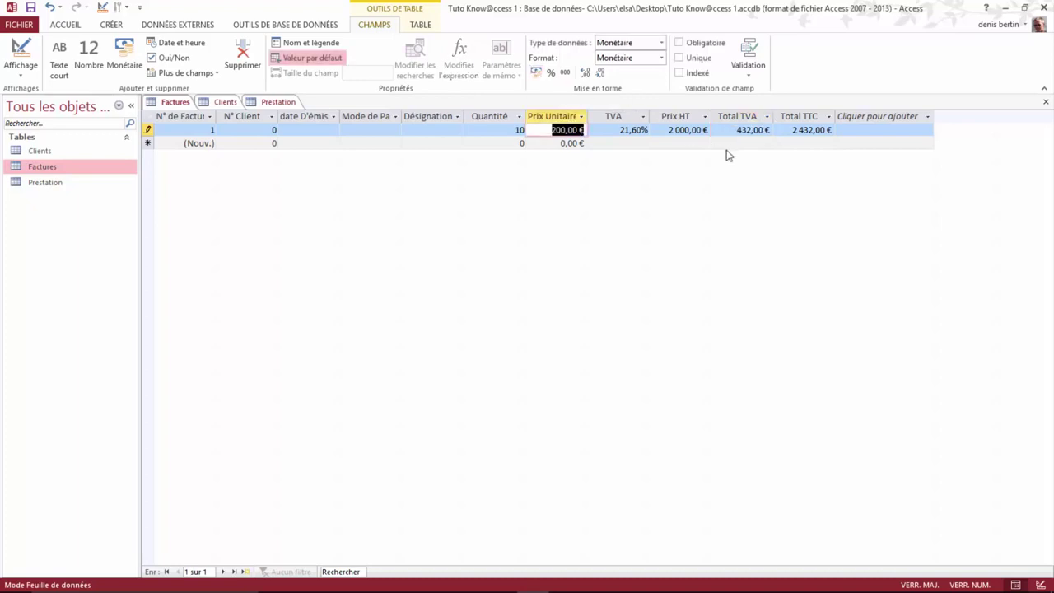
{"action": "left_click", "coordinate": [481, 131]}
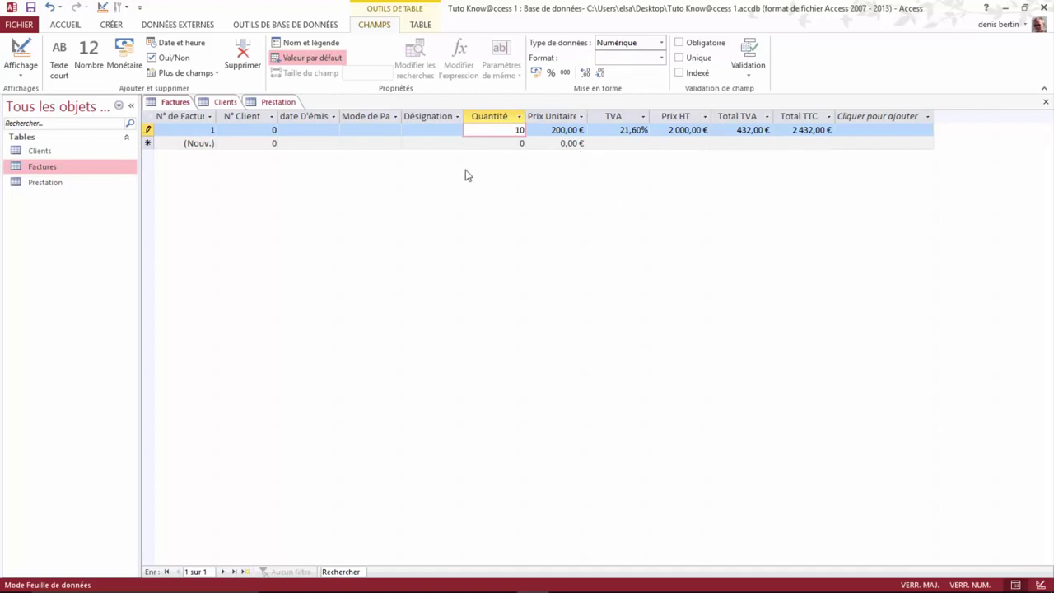
Step: Fill the record with client 1, date 09/12/2015, payment Chèque and designation Cours Access
{"action": "left_click", "coordinate": [244, 130]}
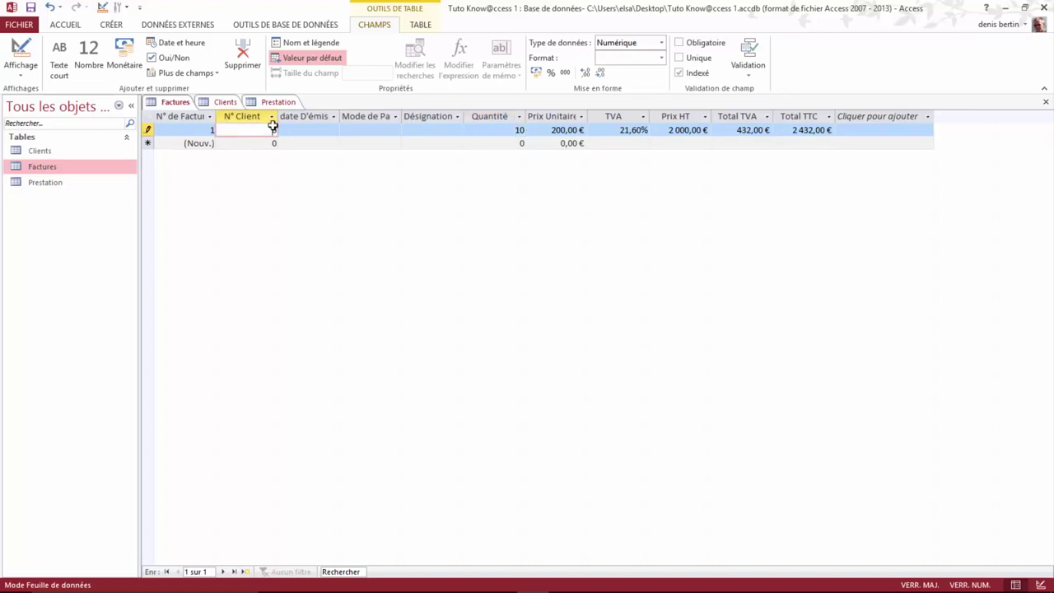
{"action": "left_click_drag", "start_coordinate": [277, 131], "coordinate": [264, 131]}
{"action": "type", "text": "1"}
{"action": "left_click", "coordinate": [283, 130]}
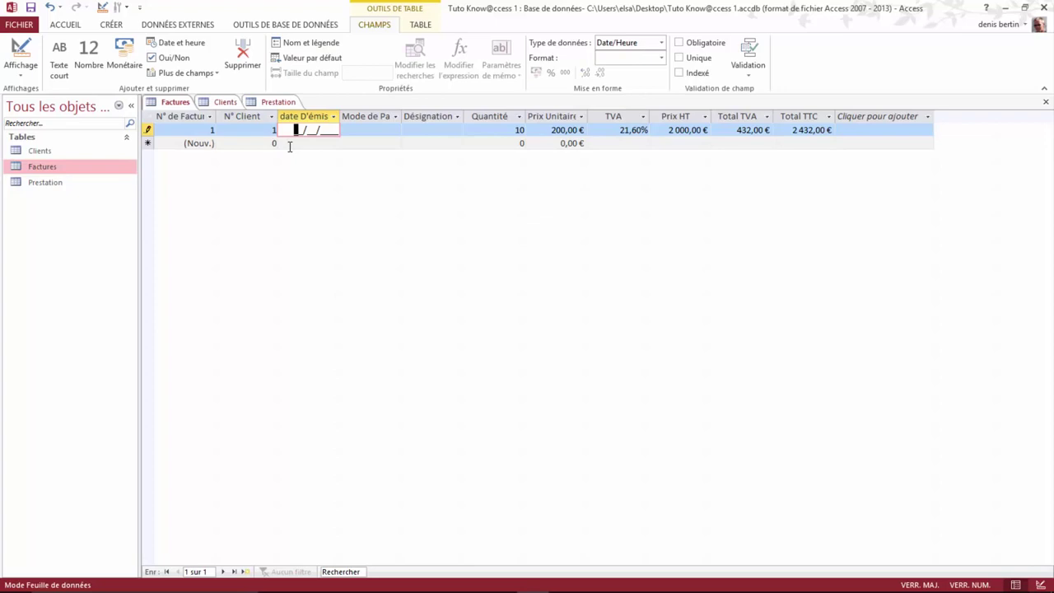
{"action": "type", "text": "09/12/2015"}
{"action": "left_click", "coordinate": [395, 136]}
{"action": "left_click", "coordinate": [396, 130]}
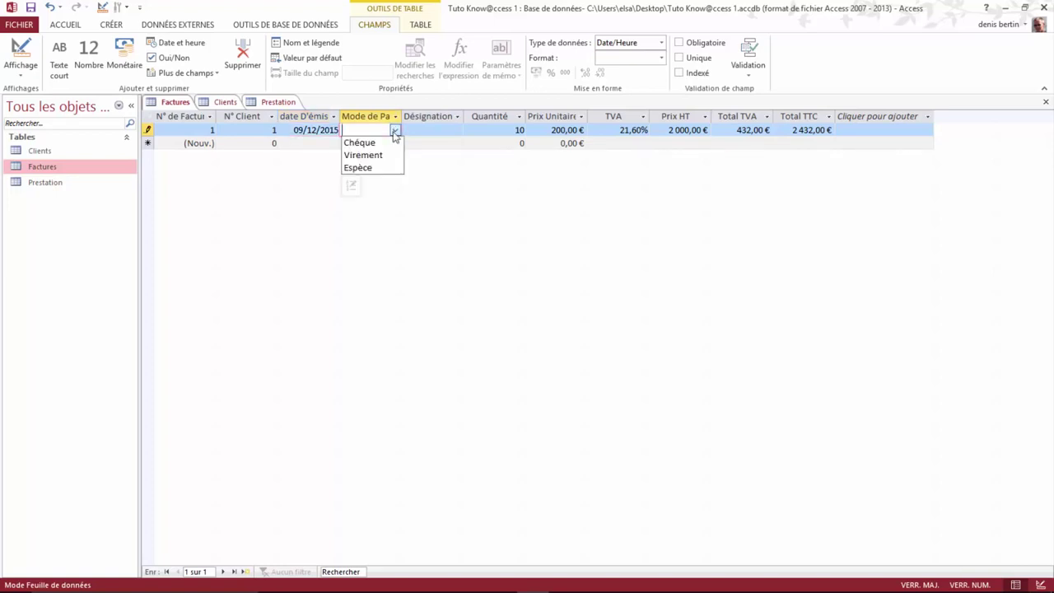
{"action": "left_click", "coordinate": [364, 141]}
{"action": "left_click", "coordinate": [455, 131]}
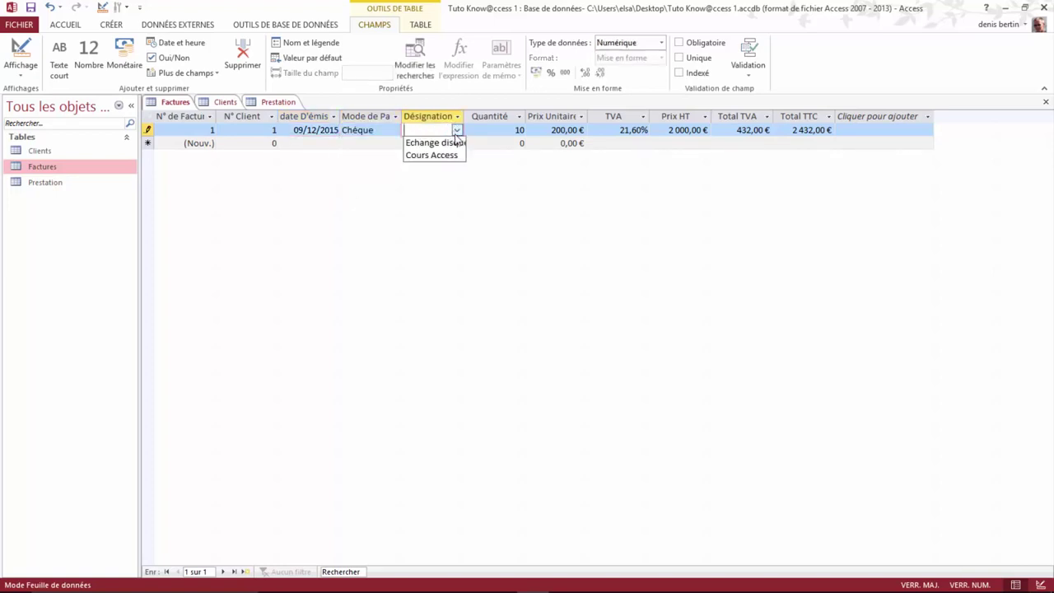
{"action": "left_click", "coordinate": [443, 156]}
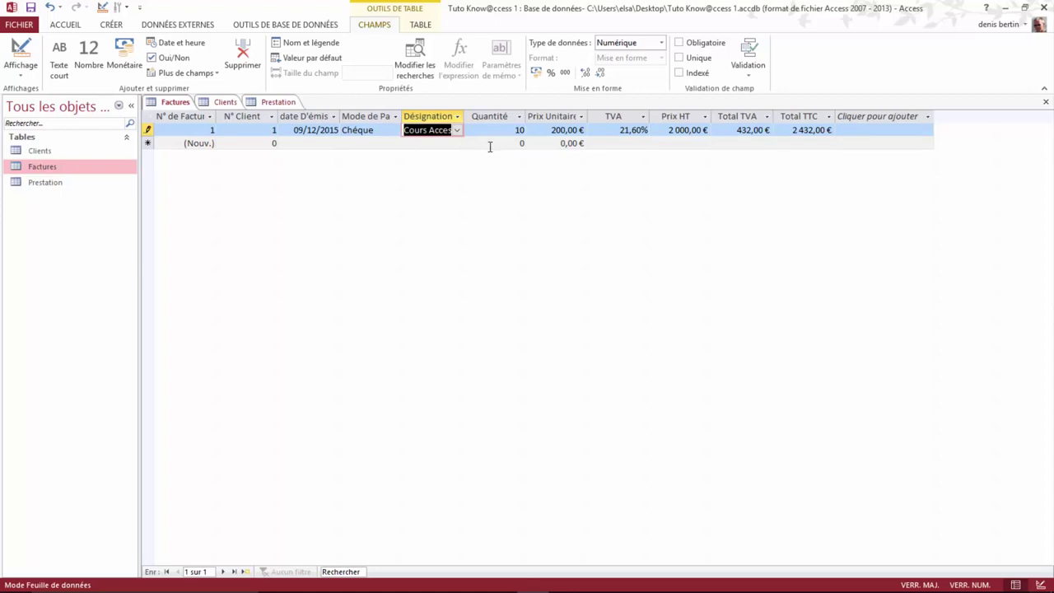
Step: Set Prix Unitaire to 25 and TVA to 0,07, giving Total TTC 267,50 €
{"action": "left_click", "coordinate": [561, 130]}
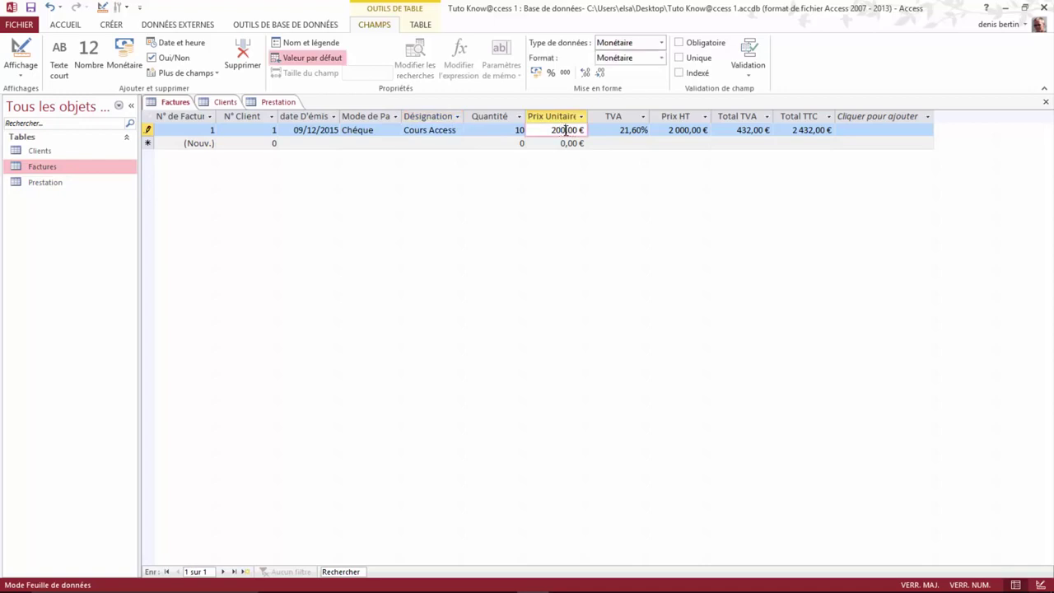
{"action": "key", "text": "BackSpace"}
{"action": "key", "text": "BackSpace"}
{"action": "left_click", "coordinate": [639, 131]}
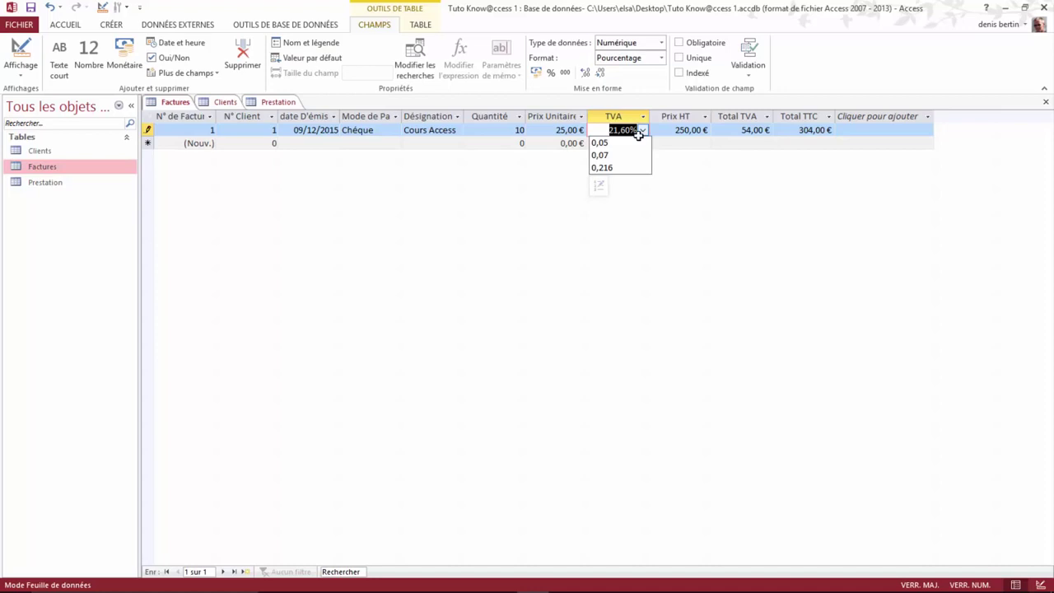
{"action": "left_click", "coordinate": [599, 156]}
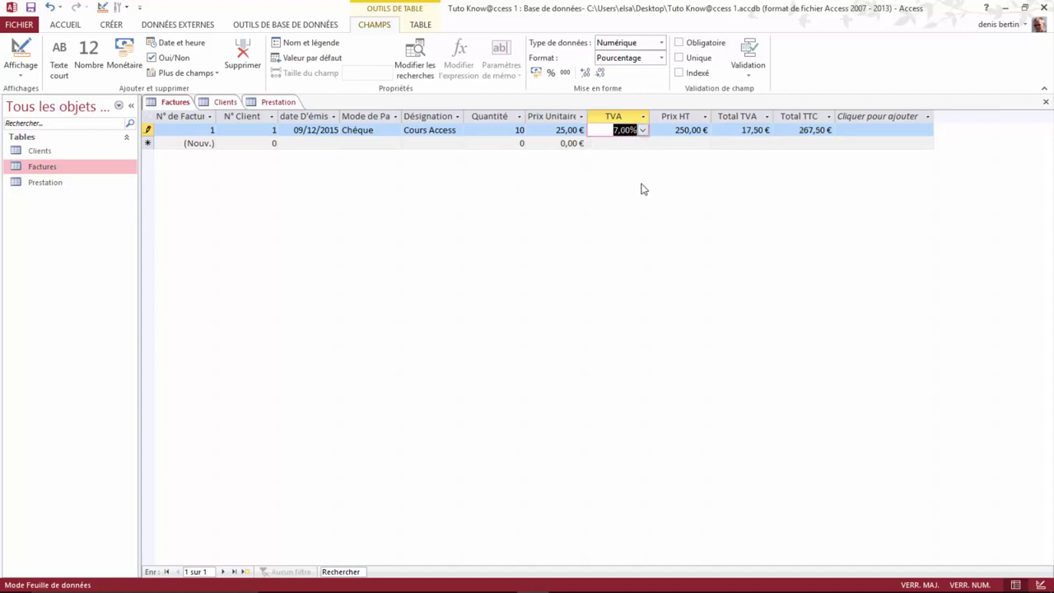
{"action": "left_click", "coordinate": [665, 130]}
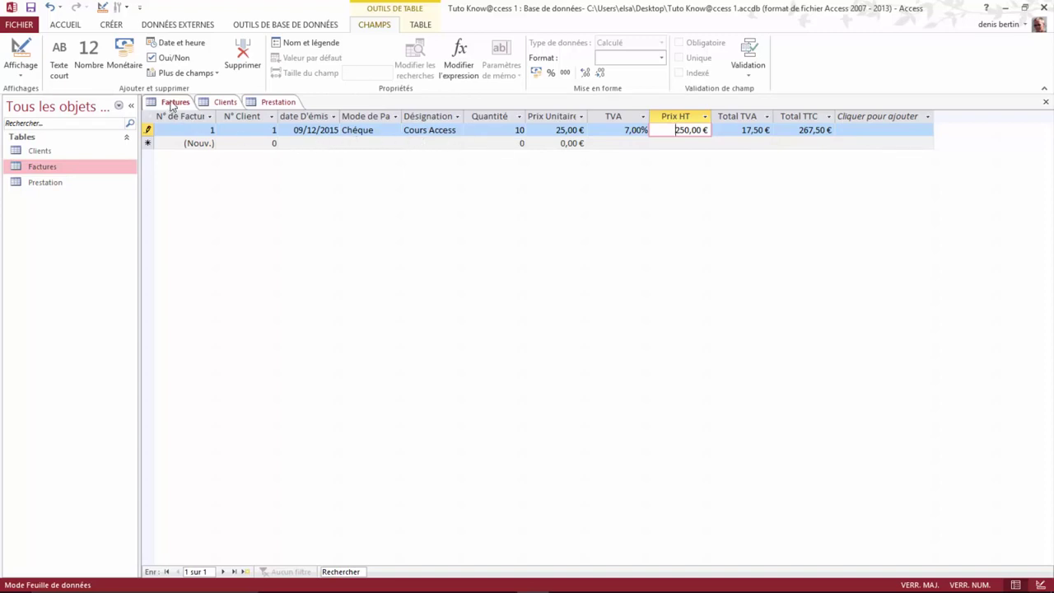
Step: Save the Factures record, then close the Prestation, Clients and Factures tables
{"action": "right_click", "coordinate": [171, 105]}
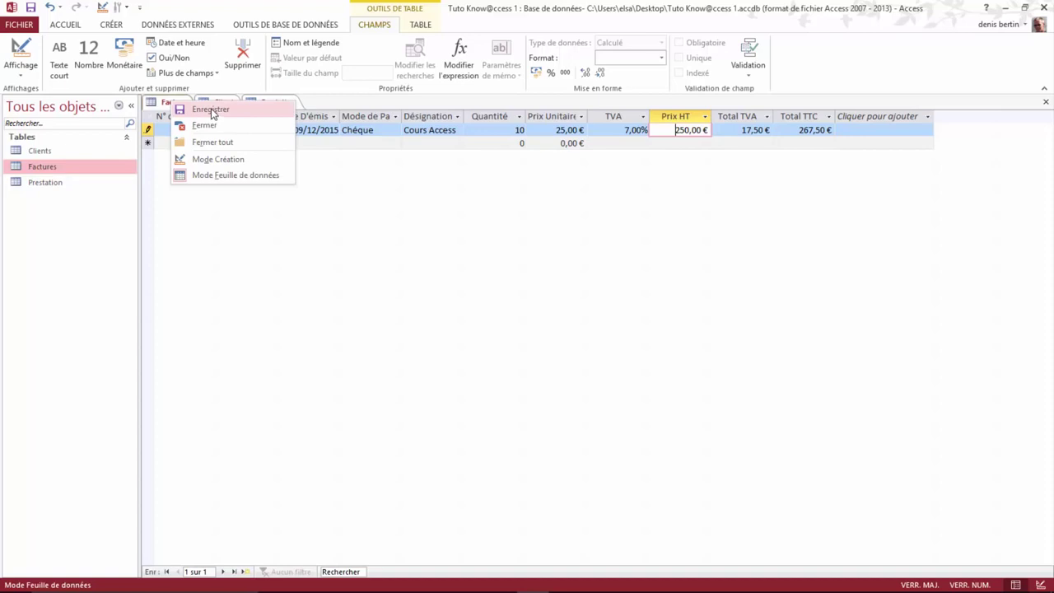
{"action": "left_click", "coordinate": [211, 110]}
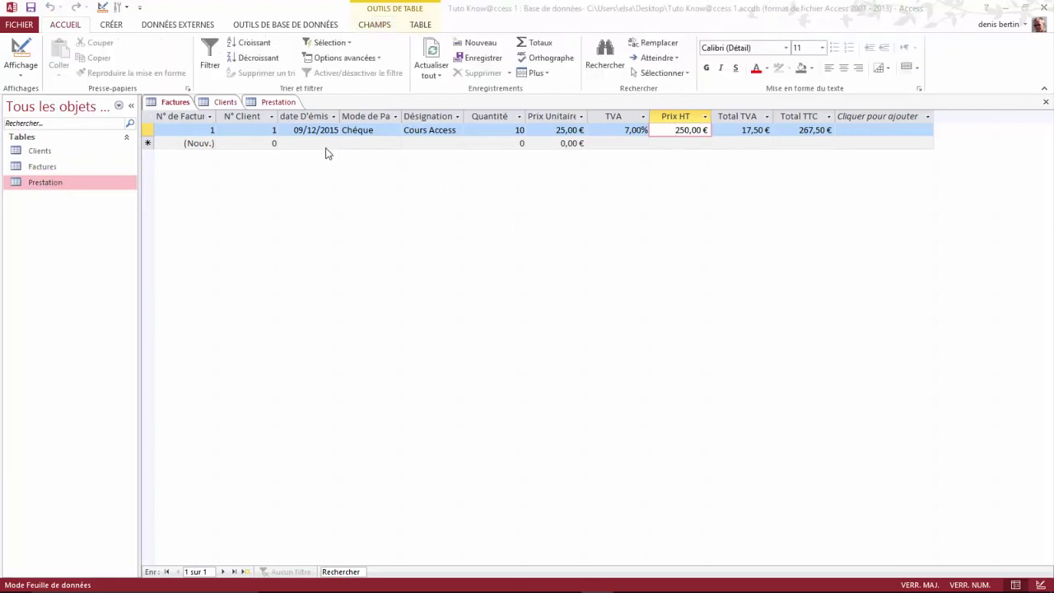
{"action": "right_click", "coordinate": [278, 102]}
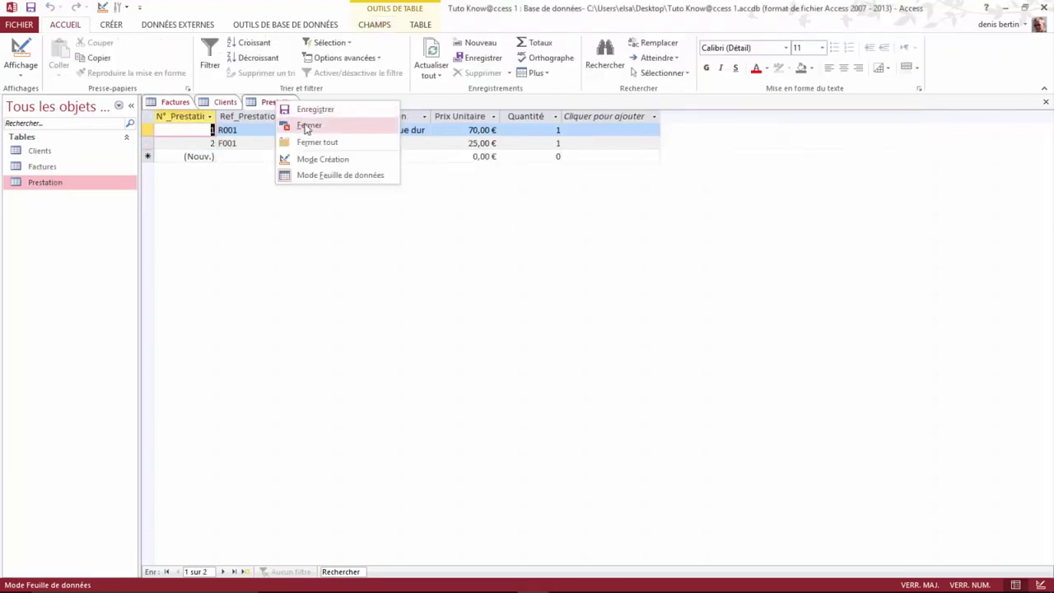
{"action": "left_click", "coordinate": [308, 125]}
{"action": "right_click", "coordinate": [223, 102]}
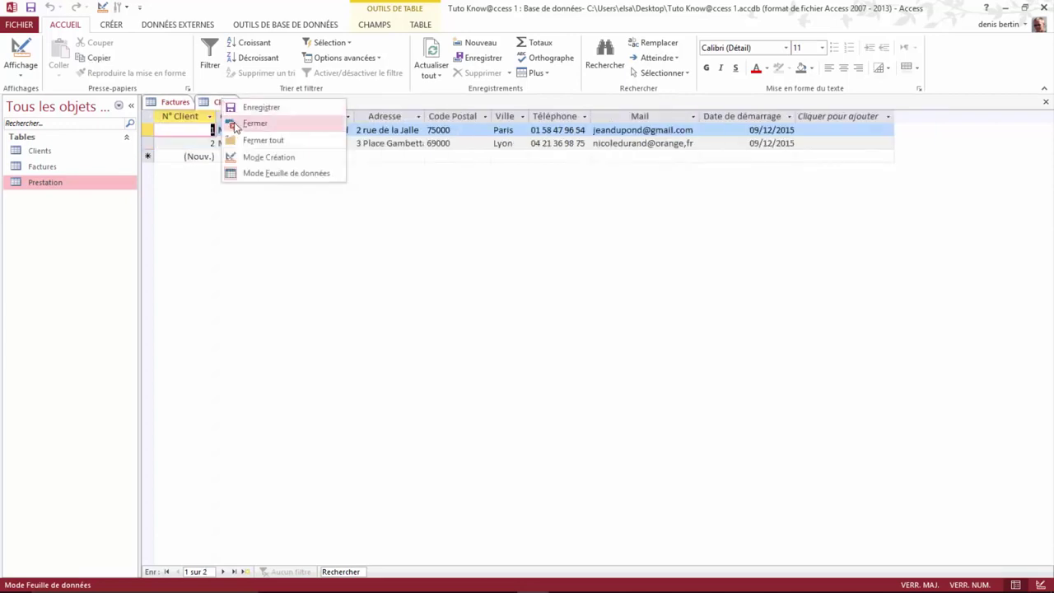
{"action": "left_click", "coordinate": [255, 123]}
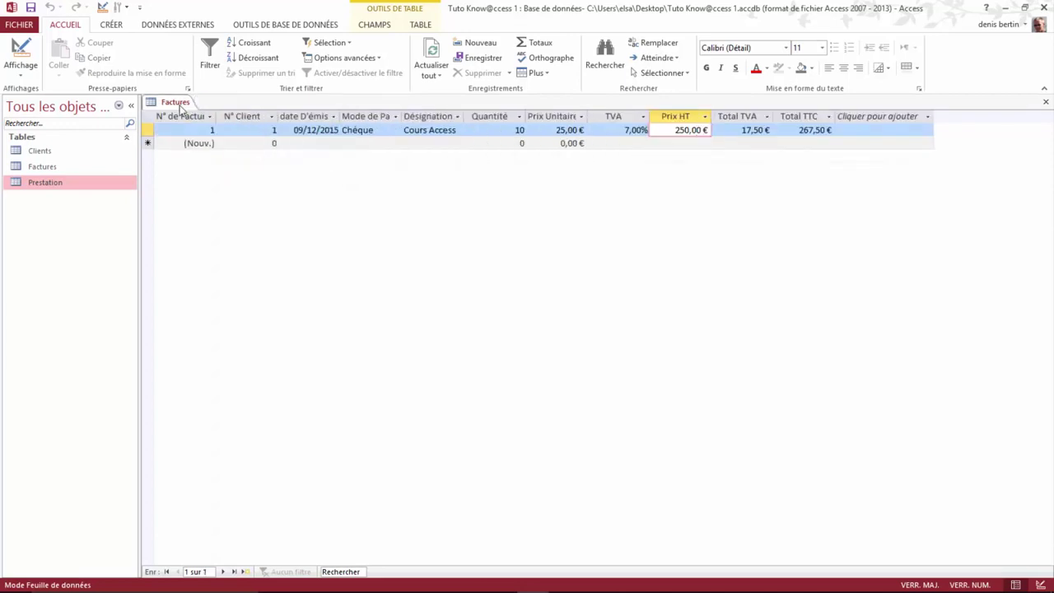
{"action": "right_click", "coordinate": [178, 103]}
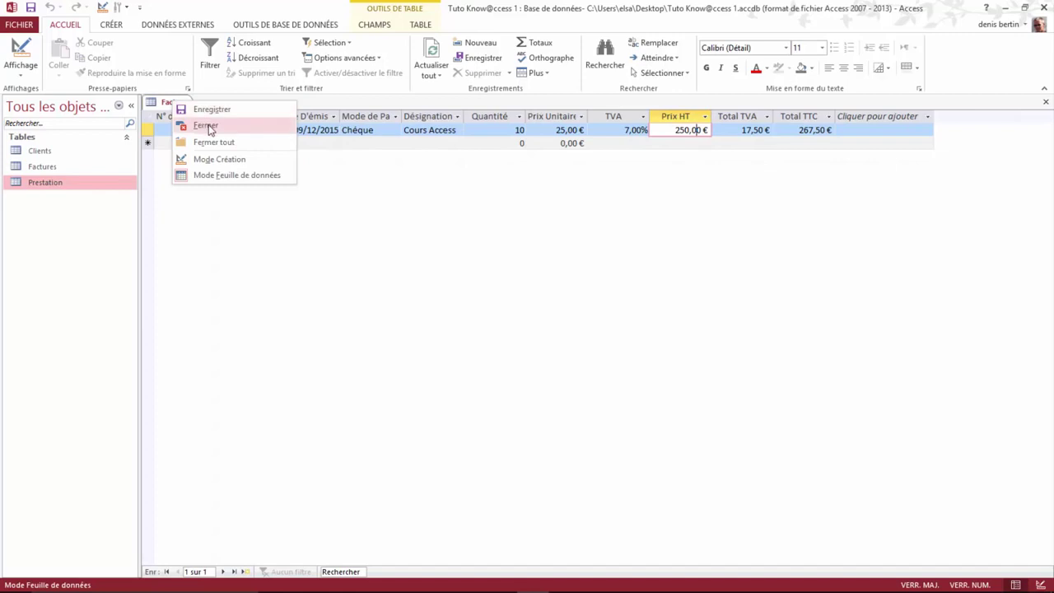
{"action": "left_click", "coordinate": [206, 126]}
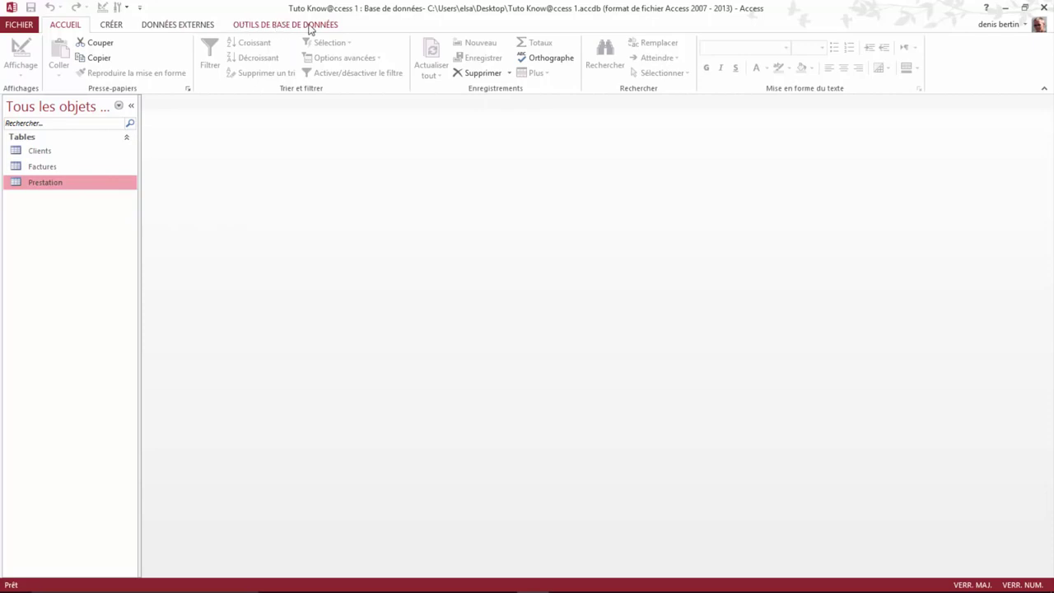
Step: Open the Relations window and add the Clients, Factures and Prestation tables
{"action": "left_click", "coordinate": [281, 26]}
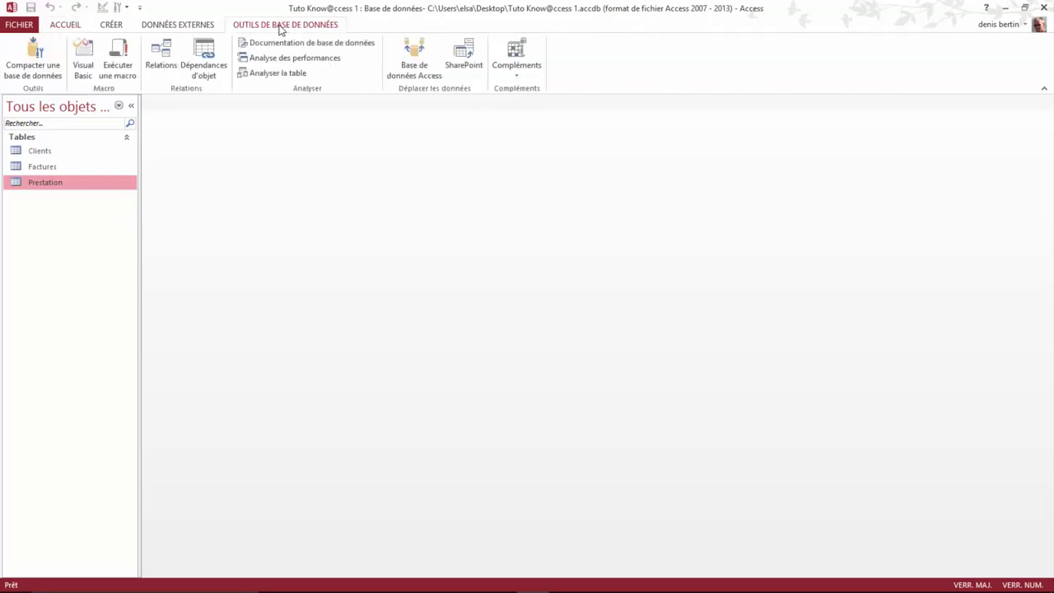
{"action": "left_click", "coordinate": [162, 78]}
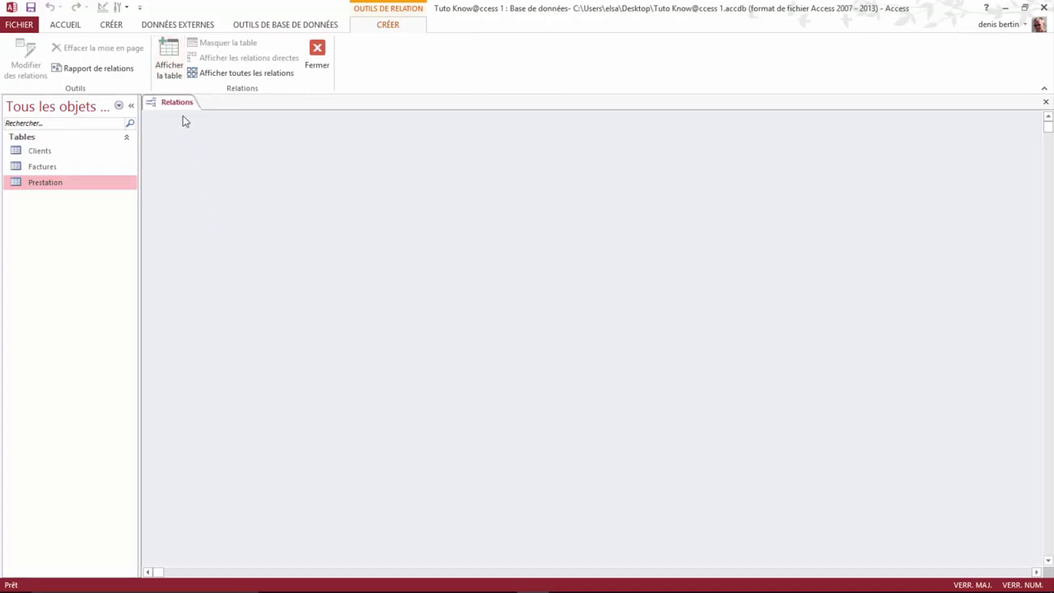
{"action": "left_click", "coordinate": [171, 65]}
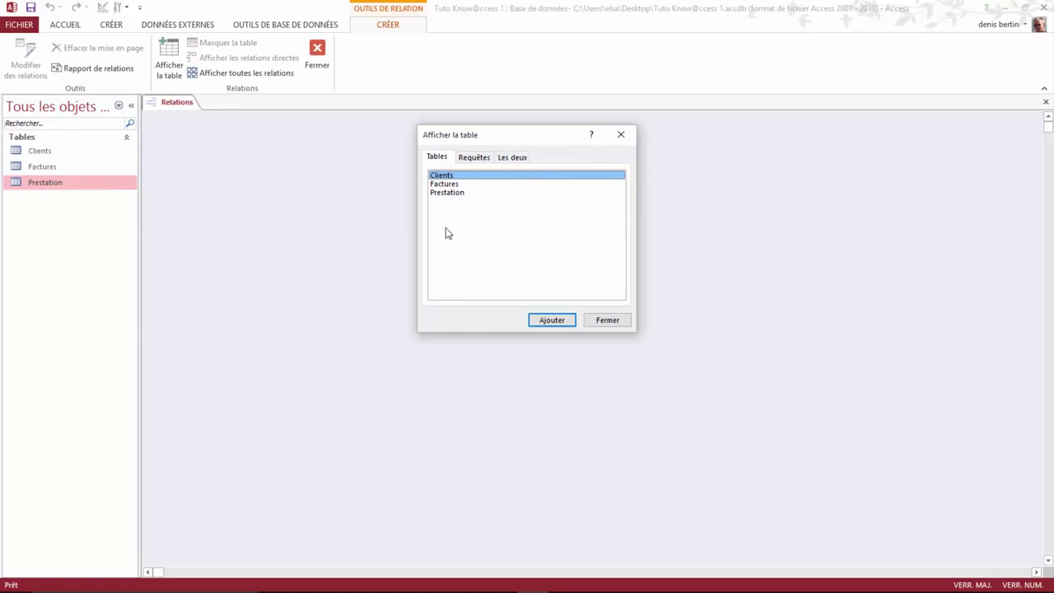
{"action": "left_click", "coordinate": [445, 184], "text": "shift"}
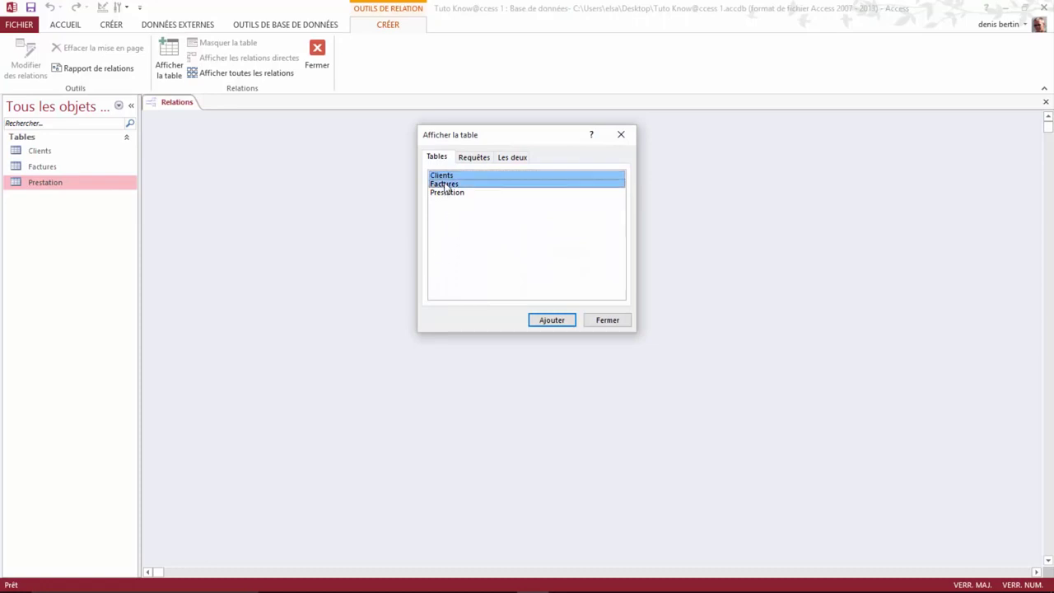
{"action": "left_click", "coordinate": [445, 194], "text": "shift"}
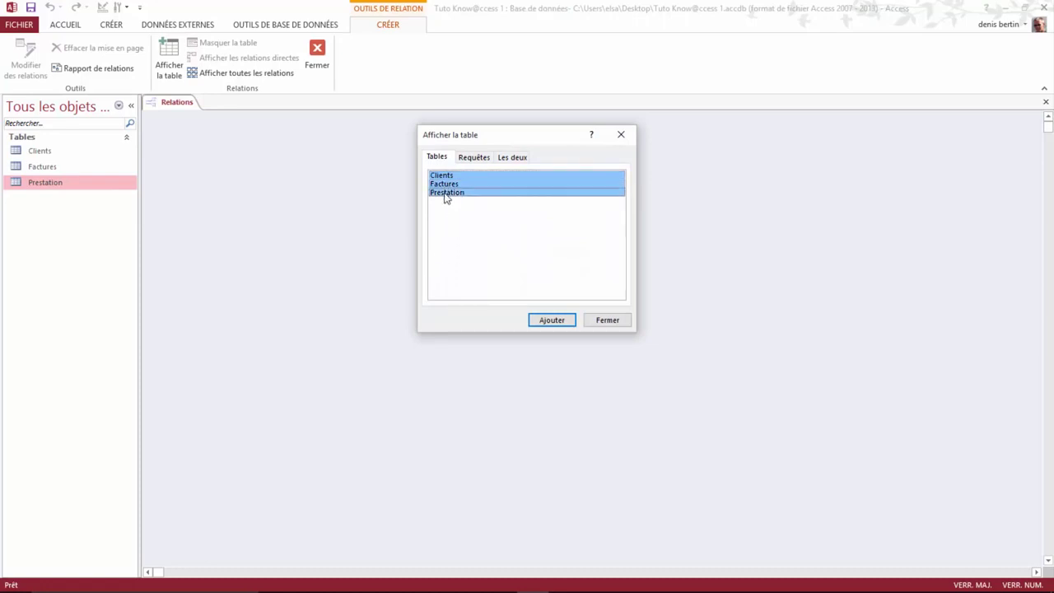
{"action": "left_click", "coordinate": [556, 322]}
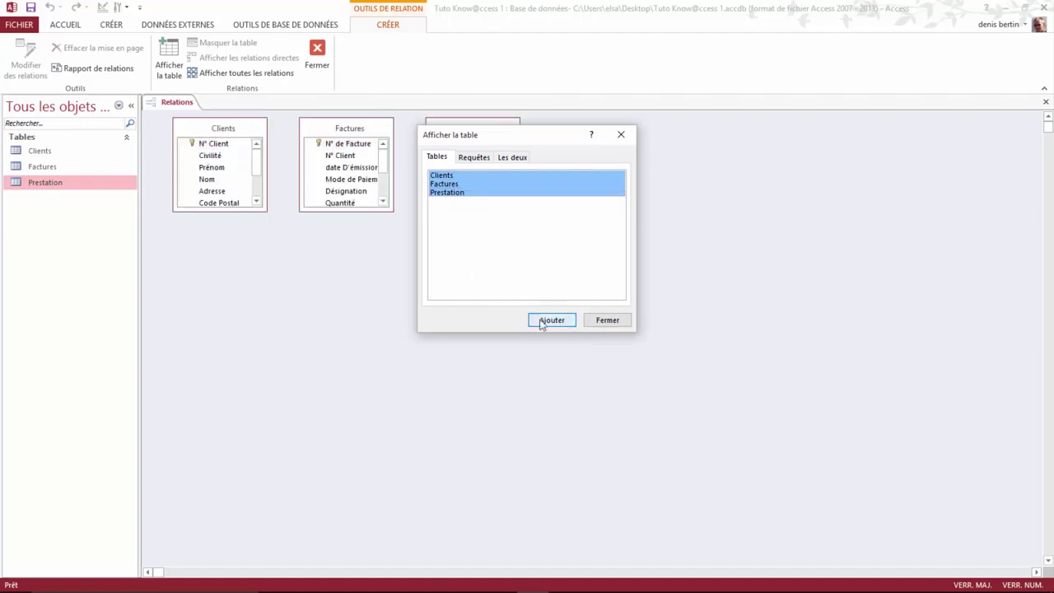
{"action": "left_click", "coordinate": [608, 322]}
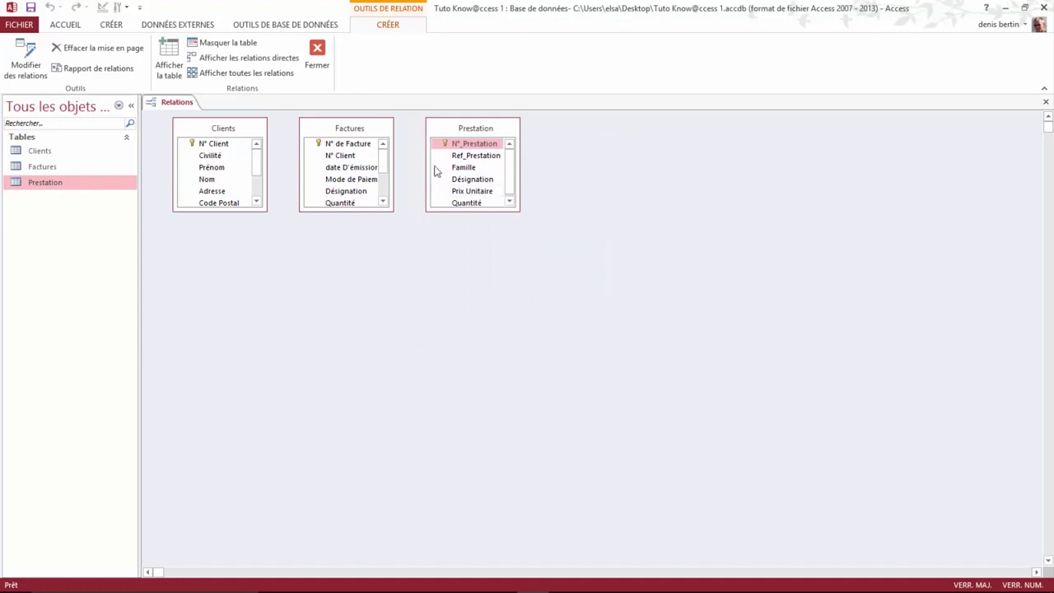
Step: Spread out and enlarge the Clients, Factures and Prestation boxes, then link Clients' N° Client to Factures' N° Client
{"action": "left_click_drag", "start_coordinate": [449, 130], "coordinate": [709, 142]}
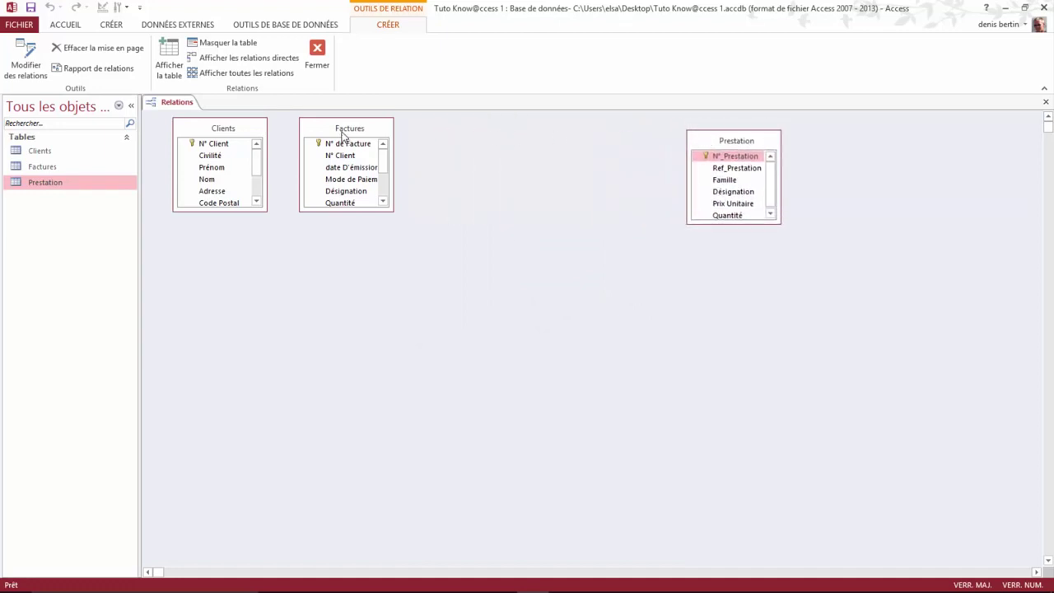
{"action": "left_click_drag", "start_coordinate": [332, 133], "coordinate": [465, 143]}
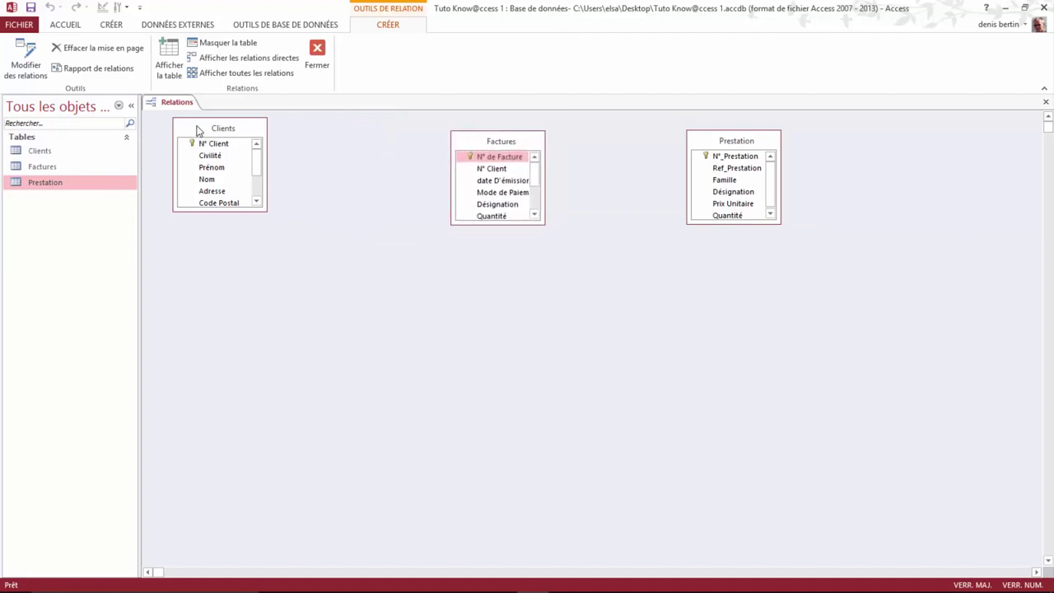
{"action": "left_click_drag", "start_coordinate": [196, 126], "coordinate": [199, 142]}
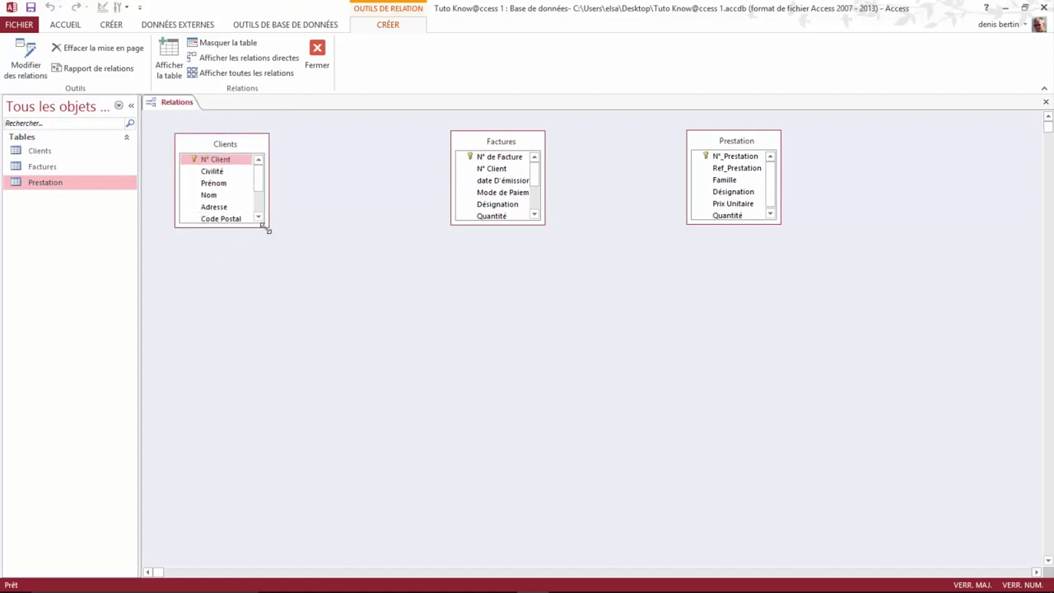
{"action": "left_click_drag", "start_coordinate": [267, 228], "coordinate": [286, 293]}
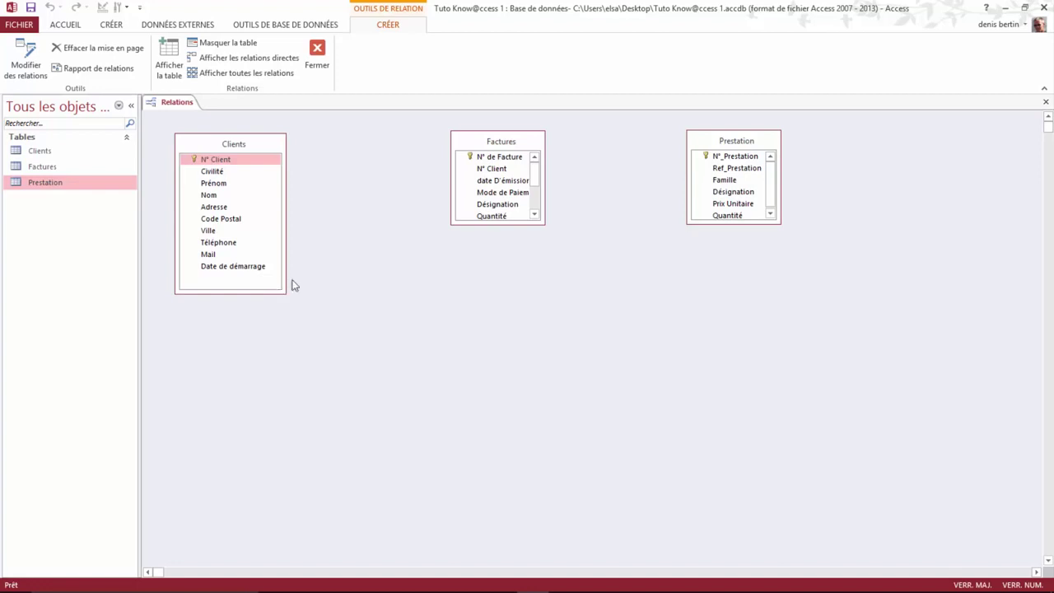
{"action": "left_click_drag", "start_coordinate": [544, 224], "coordinate": [555, 293]}
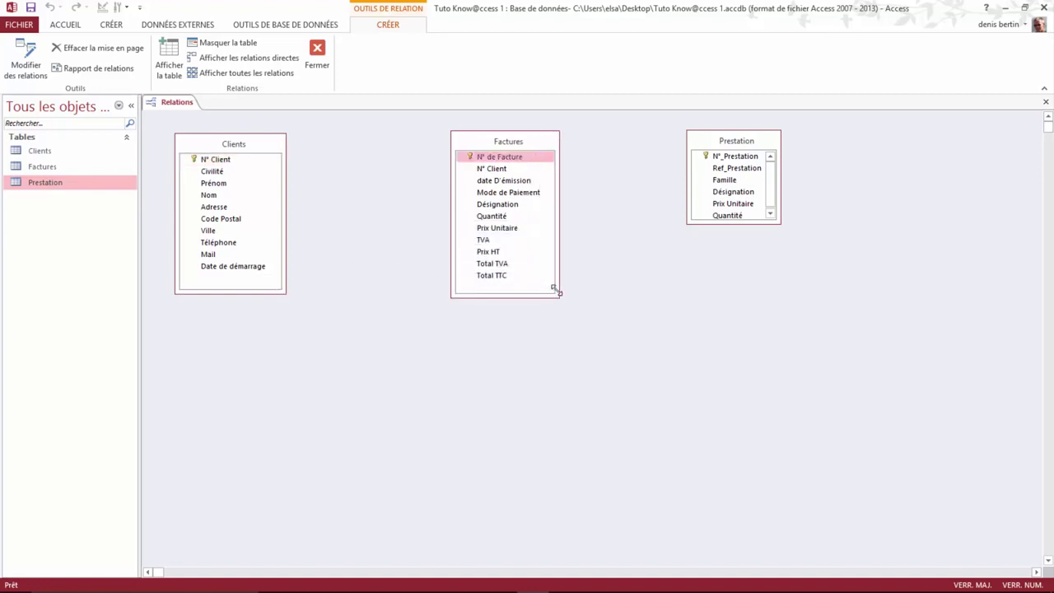
{"action": "left_click_drag", "start_coordinate": [781, 222], "coordinate": [800, 291]}
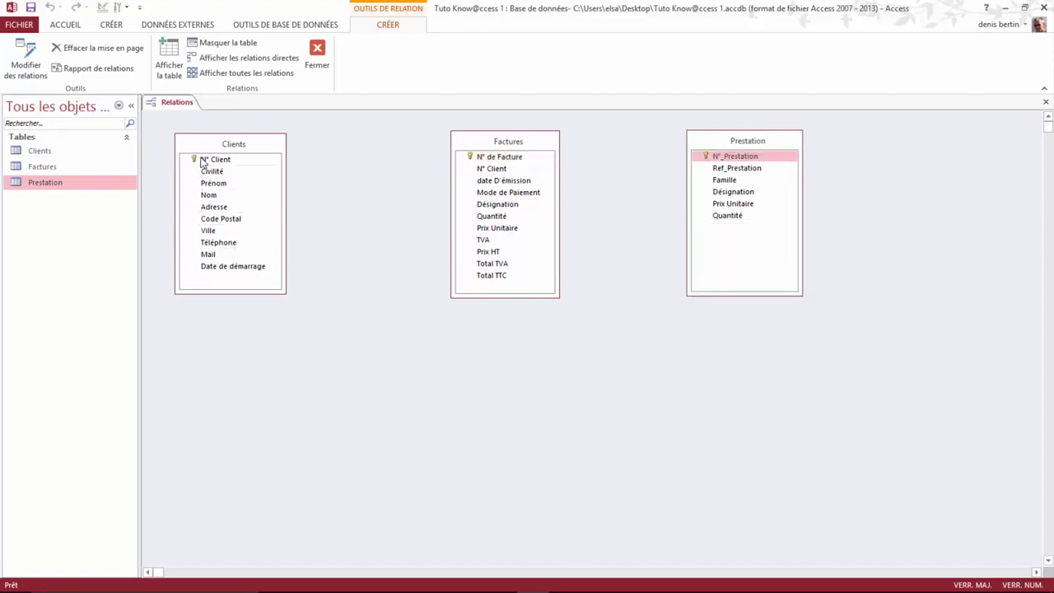
{"action": "left_click_drag", "start_coordinate": [210, 161], "coordinate": [490, 170]}
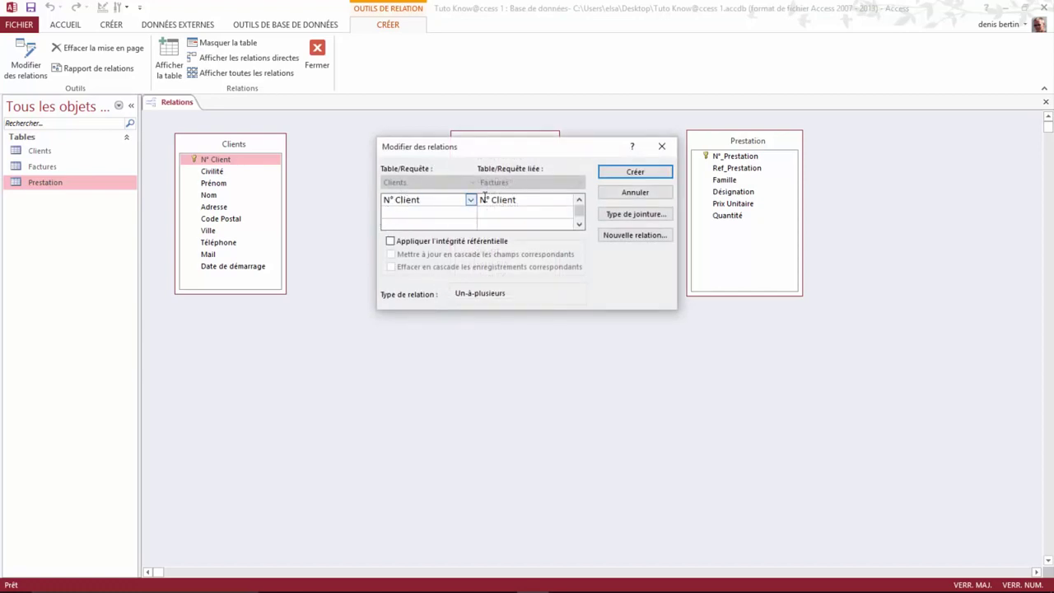
Step: Create the Clients–Factures link with referential integrity, then link Prestation's N°_Prestation to Factures' Désignation
{"action": "left_click", "coordinate": [392, 241]}
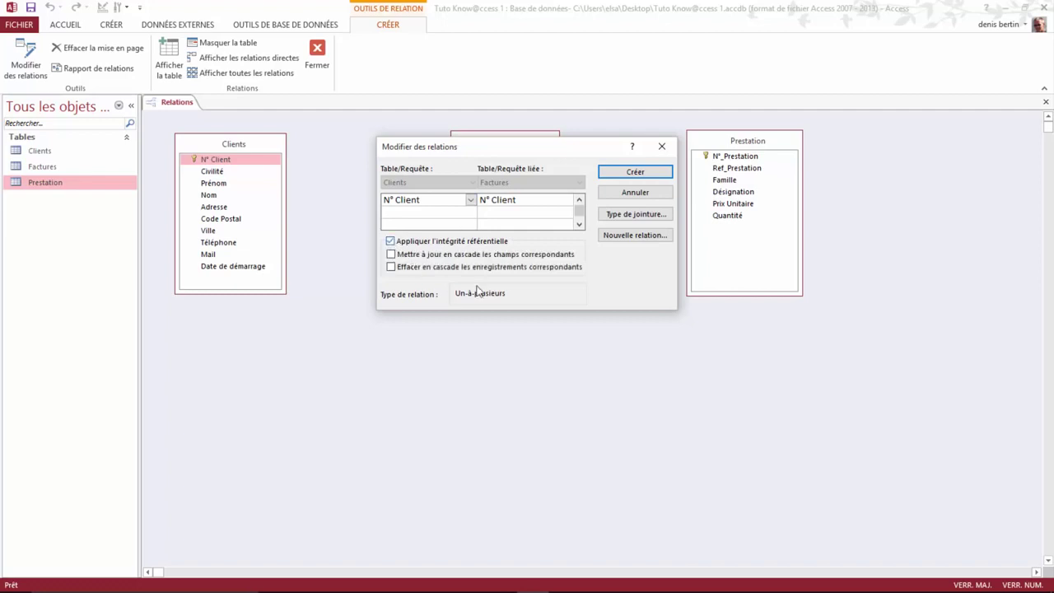
{"action": "left_click", "coordinate": [641, 174]}
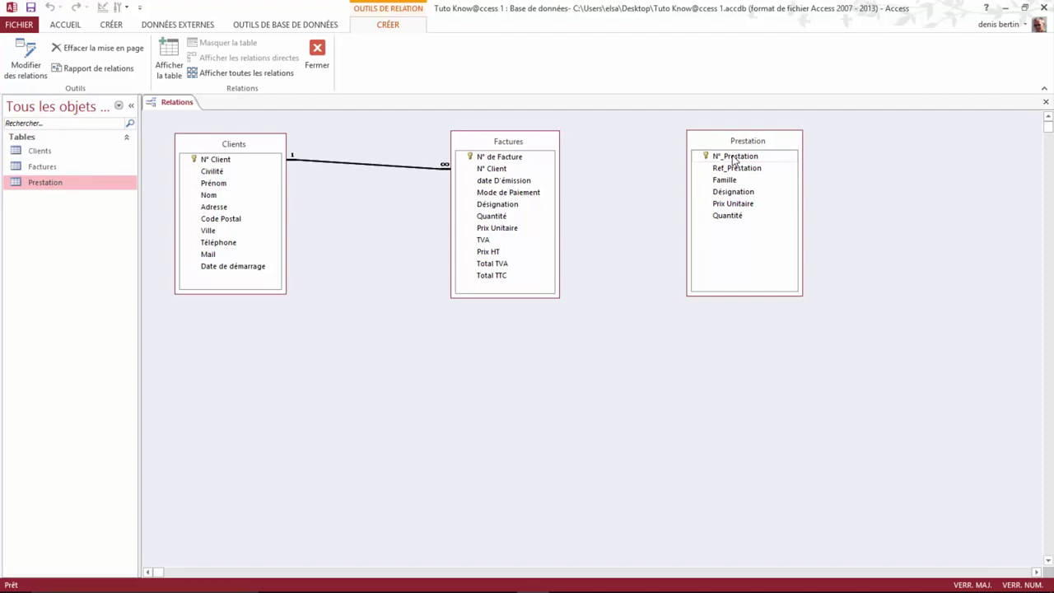
{"action": "left_click", "coordinate": [734, 158]}
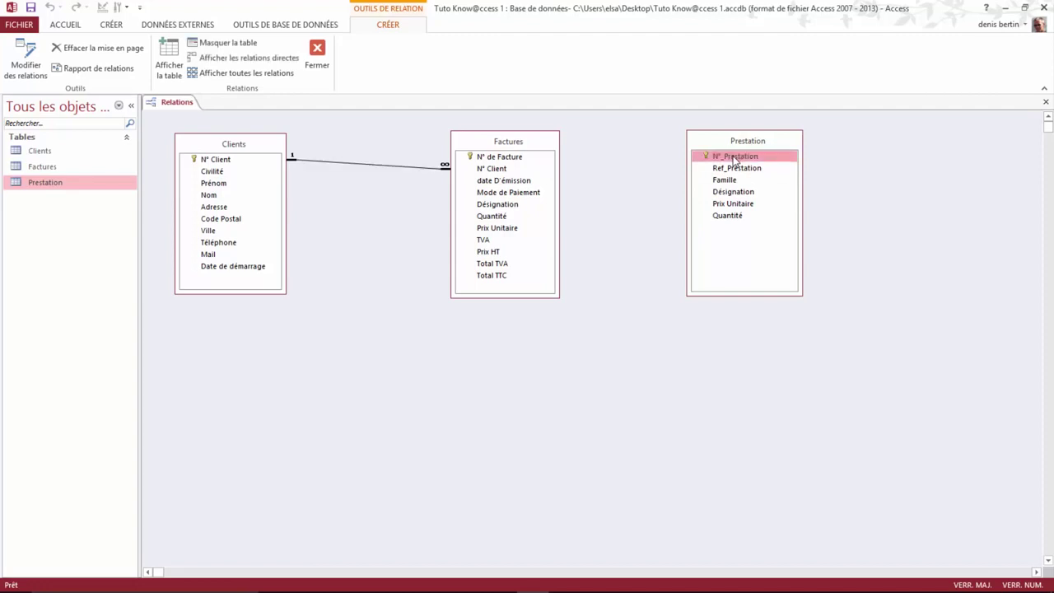
{"action": "left_click_drag", "start_coordinate": [734, 159], "coordinate": [494, 204]}
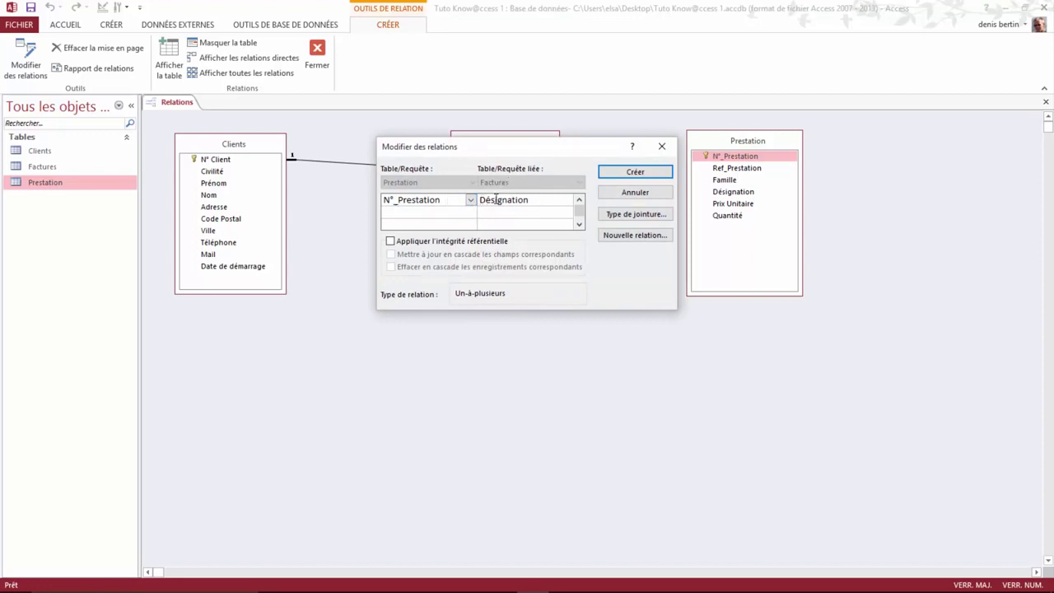
Step: Create the Prestation–Factures relationship with referential integrity enforced, then close the Relations window
{"action": "left_click", "coordinate": [391, 241]}
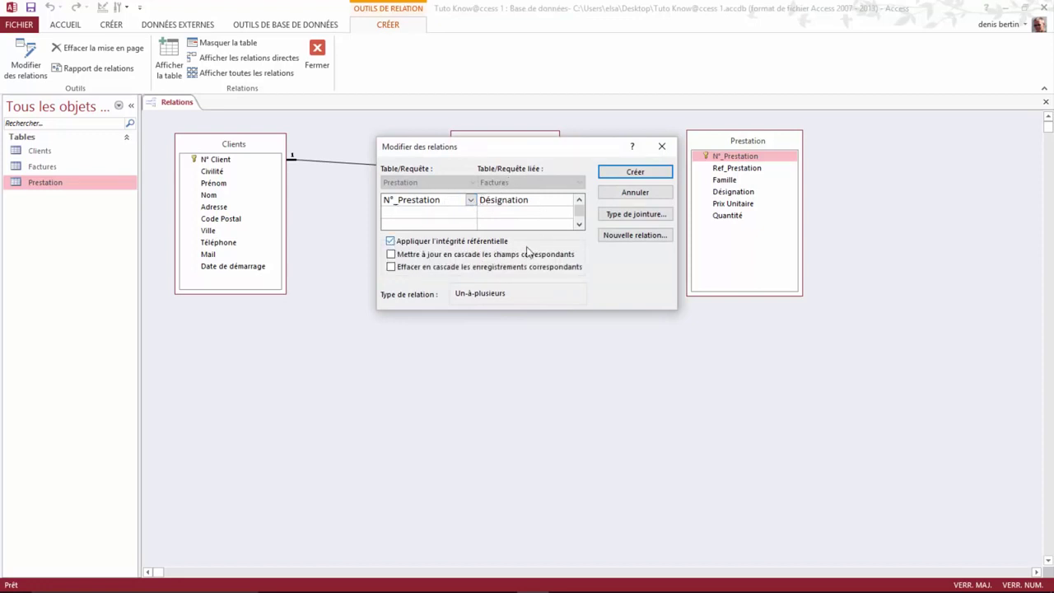
{"action": "left_click", "coordinate": [635, 173]}
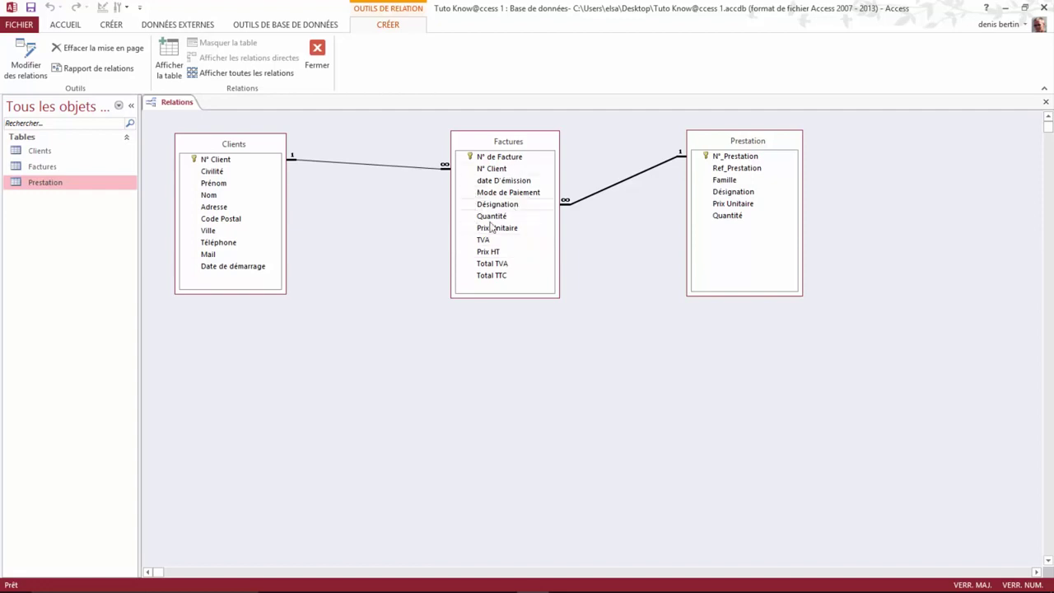
{"action": "left_click", "coordinate": [319, 51]}
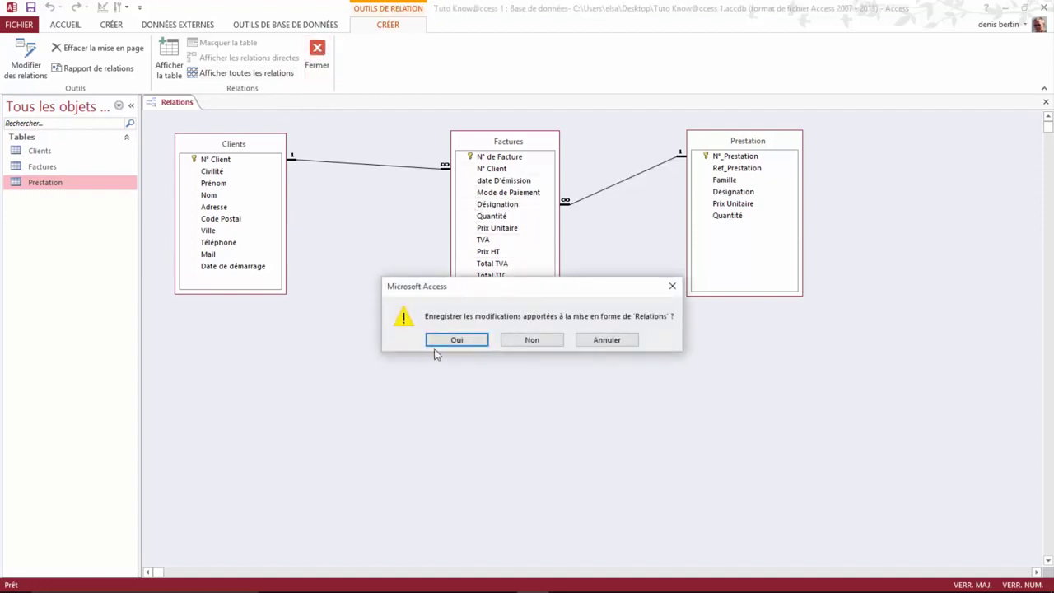
Step: Save the relationships, open Factures, and autofit the date D'émission, Mode de Paiement and Prix Unitaire columns
{"action": "left_click", "coordinate": [457, 340]}
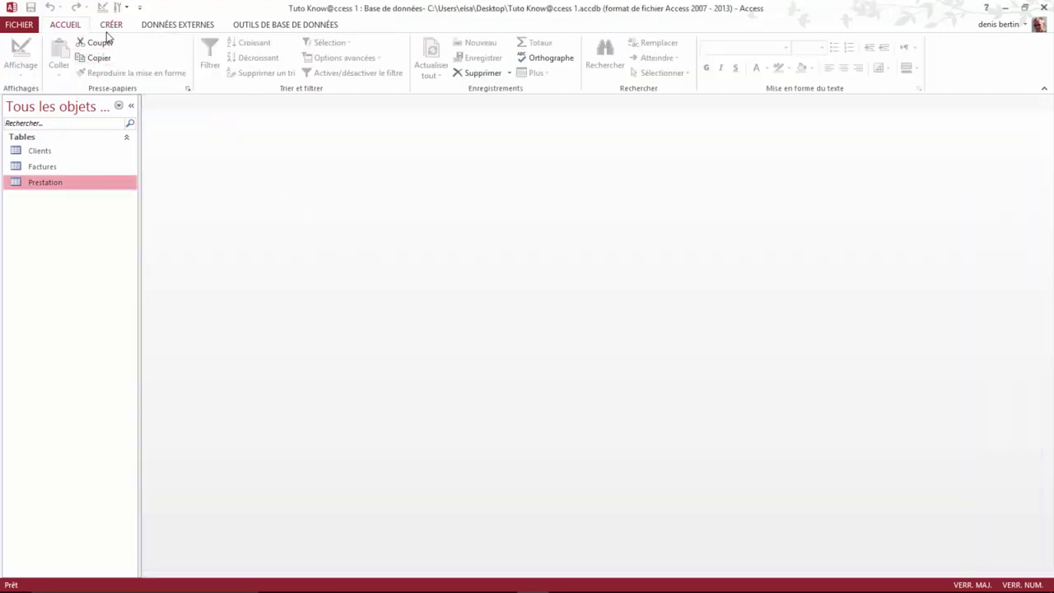
{"action": "double_click", "coordinate": [56, 166]}
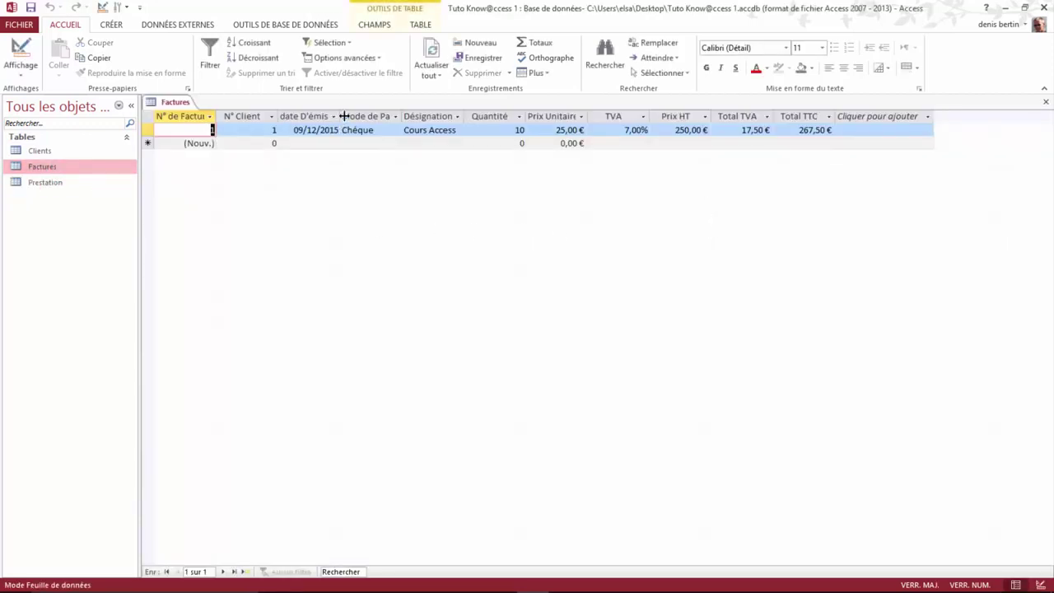
{"action": "double_click", "coordinate": [342, 116]}
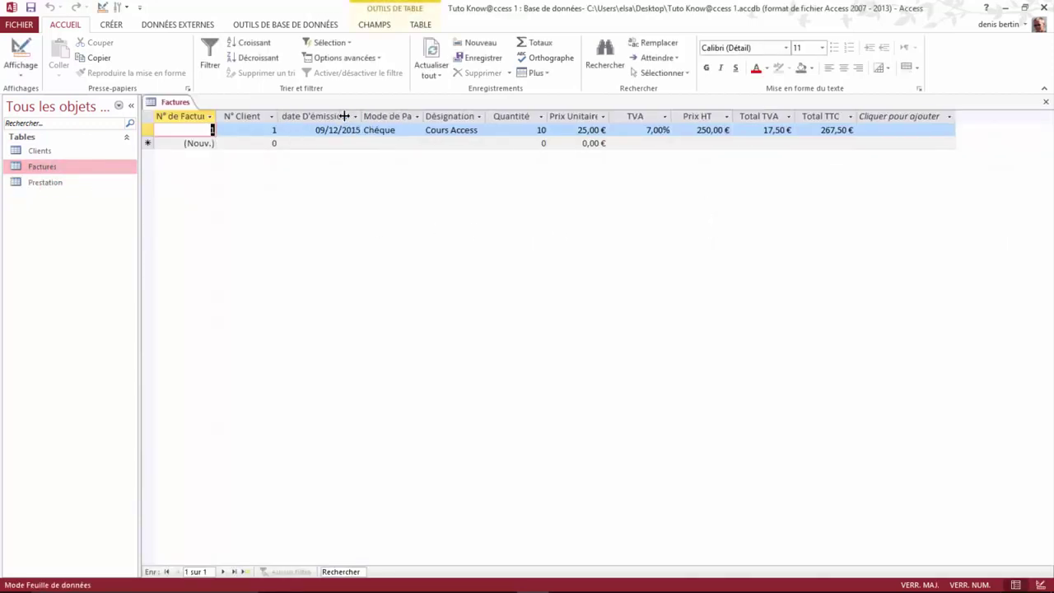
{"action": "double_click", "coordinate": [427, 115]}
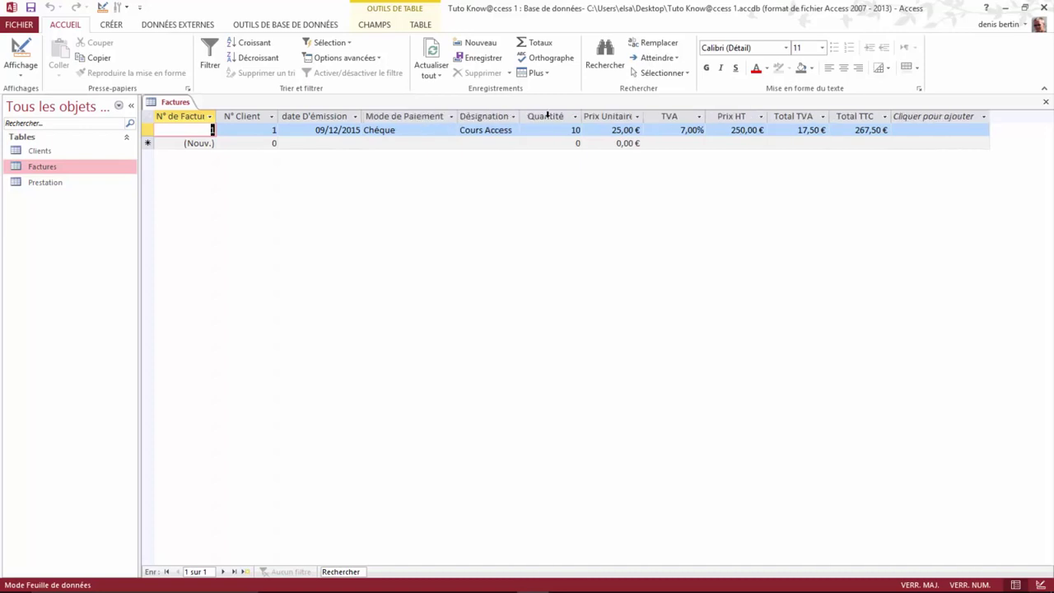
{"action": "double_click", "coordinate": [645, 117]}
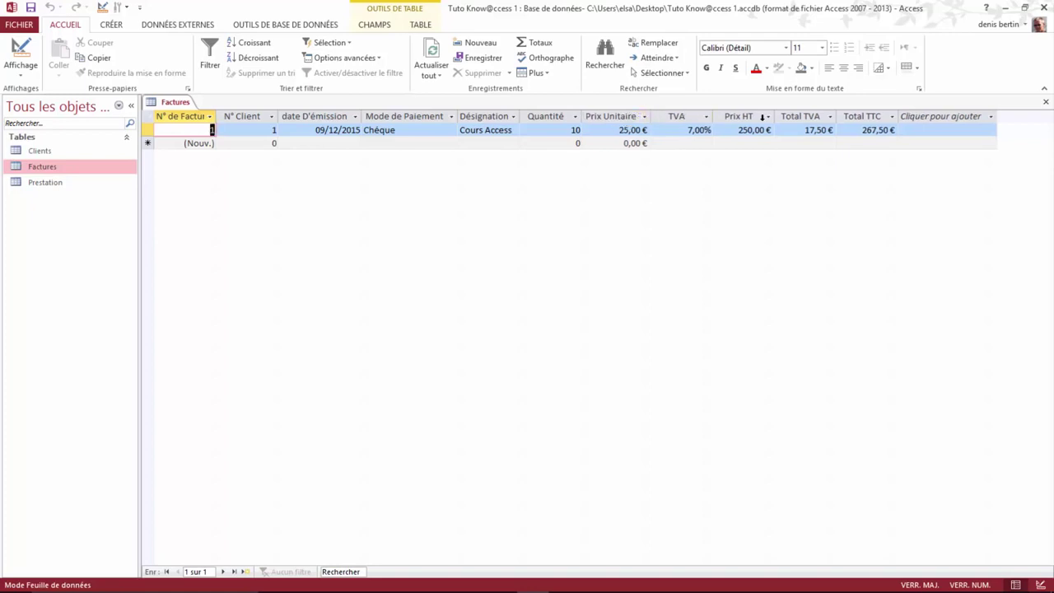